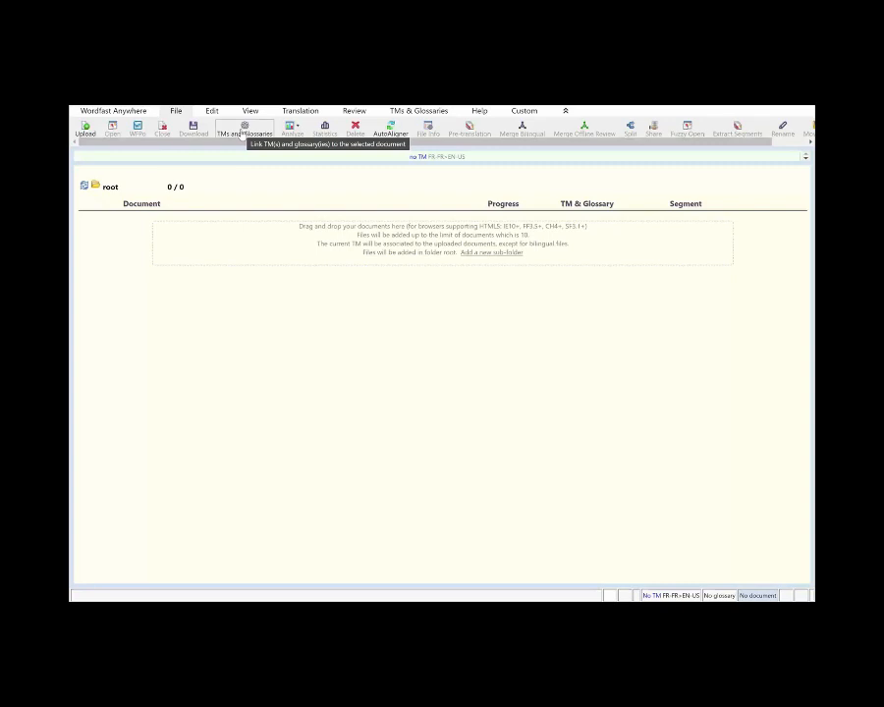
- Create an English-to-French translation memory called 'Training' under TMs and Glossaries
left_click(245, 131)
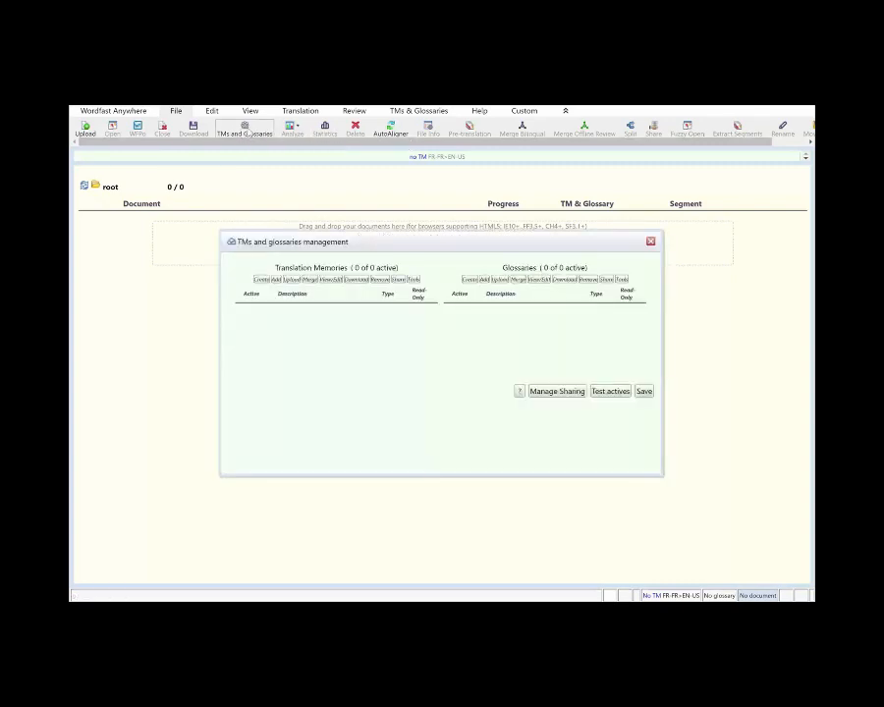
left_click(261, 281)
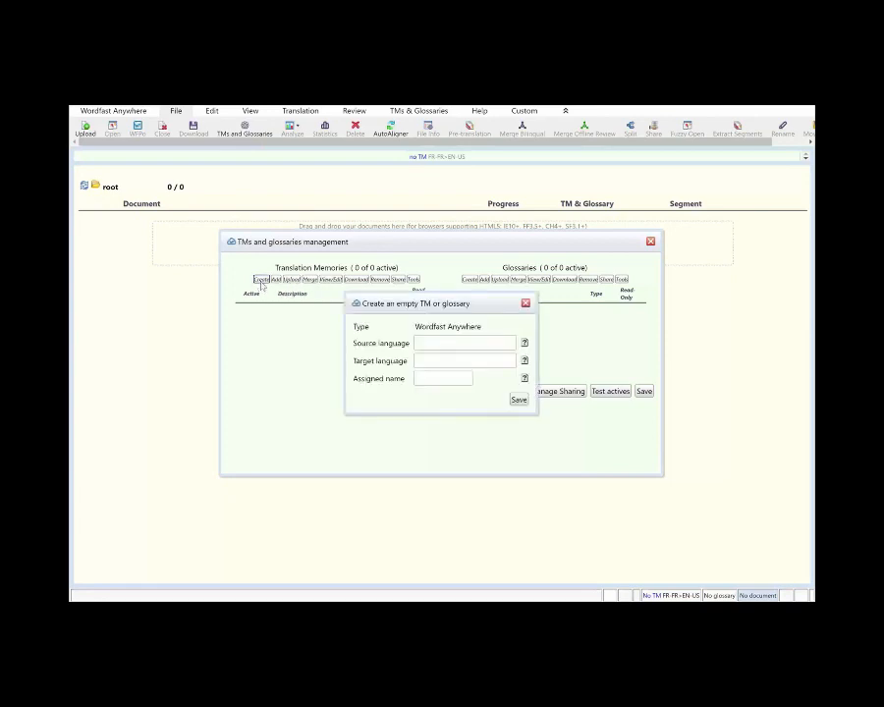
left_click(432, 345)
type("English")
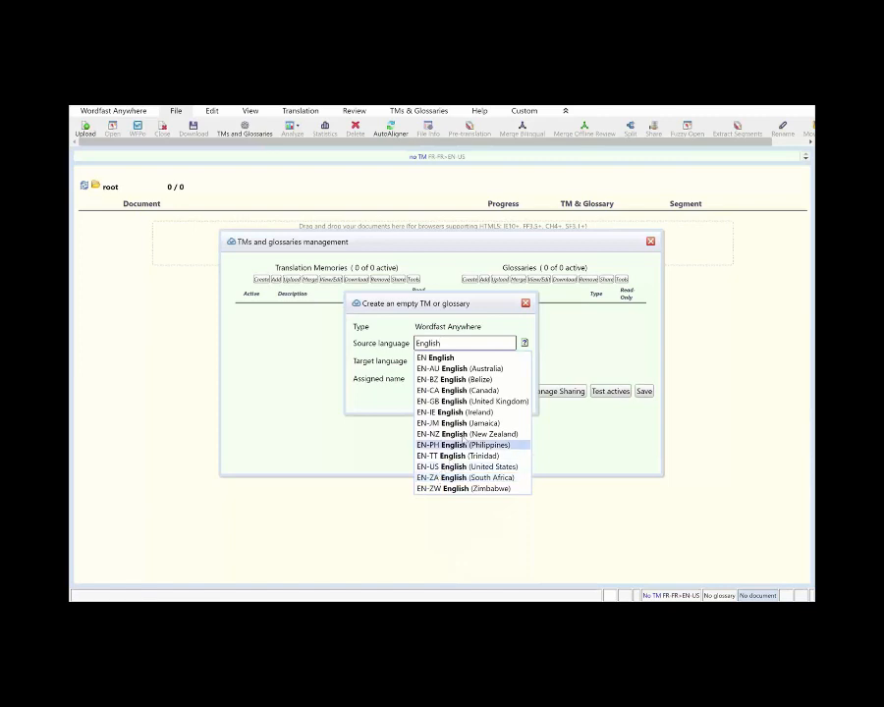
left_click(448, 359)
left_click(425, 360)
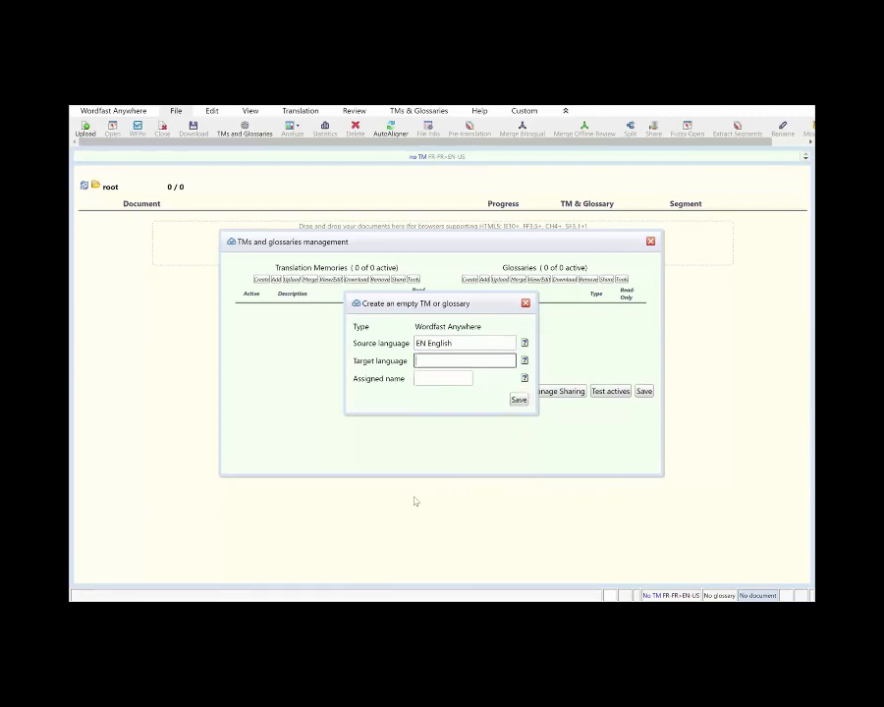
type("Fren")
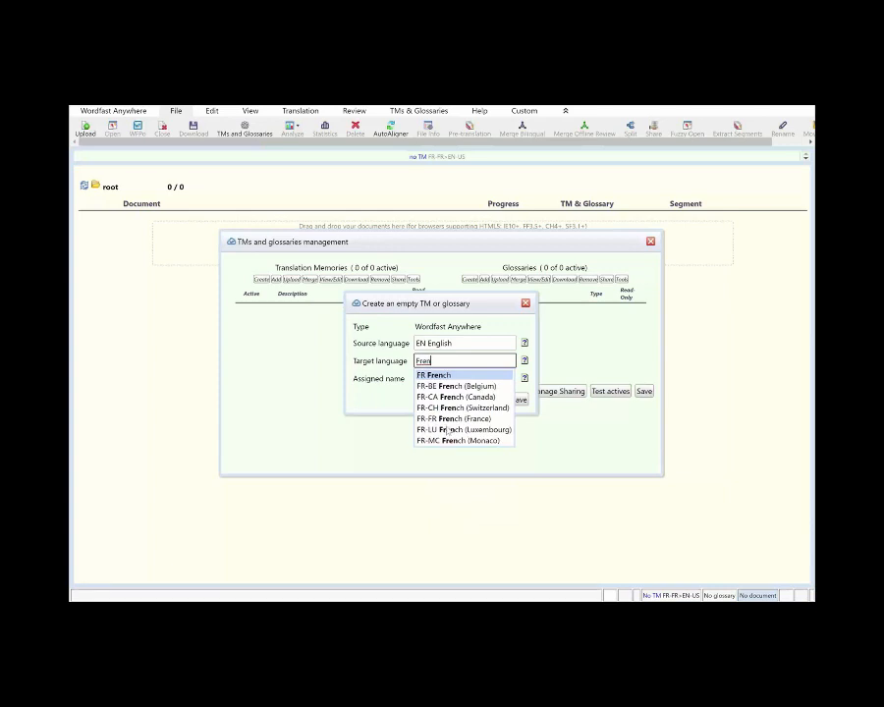
left_click(433, 375)
left_click(433, 377)
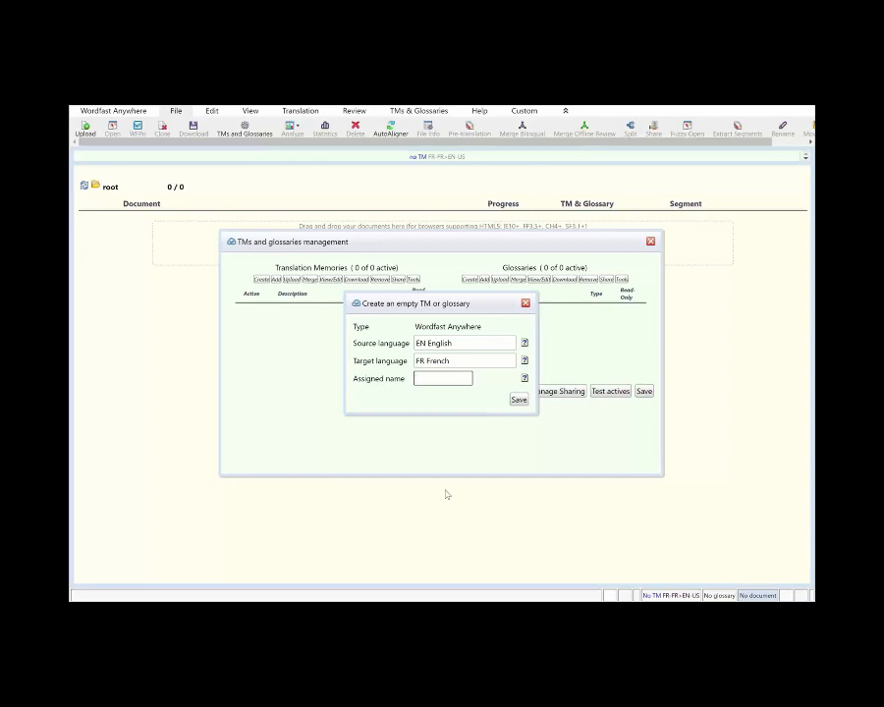
type("Training")
left_click(517, 402)
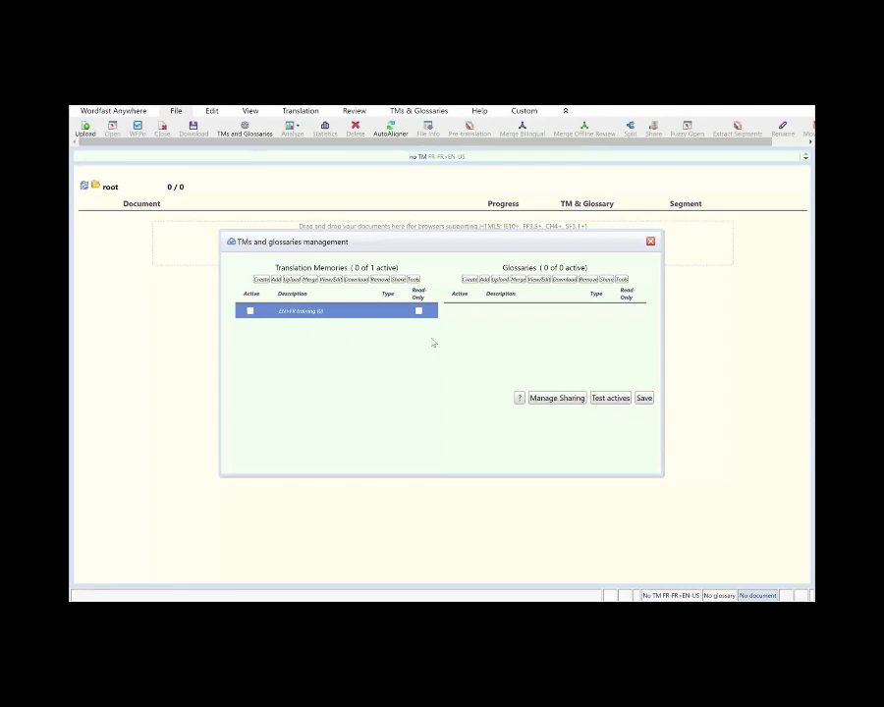
- Add the EN>FR Training memory to a new application share and copy its API key
left_click(555, 397)
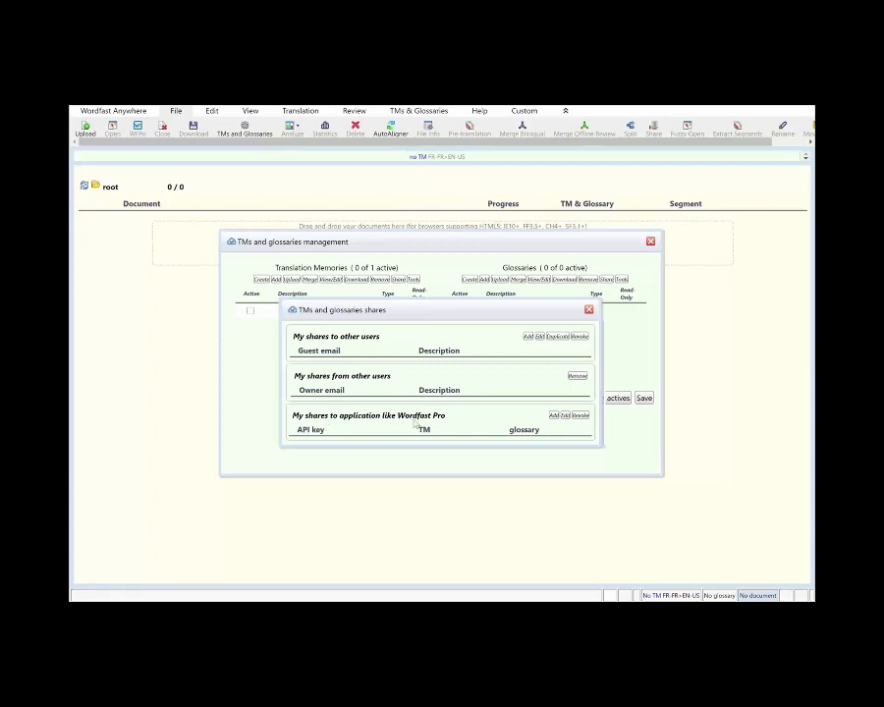
left_click(555, 416)
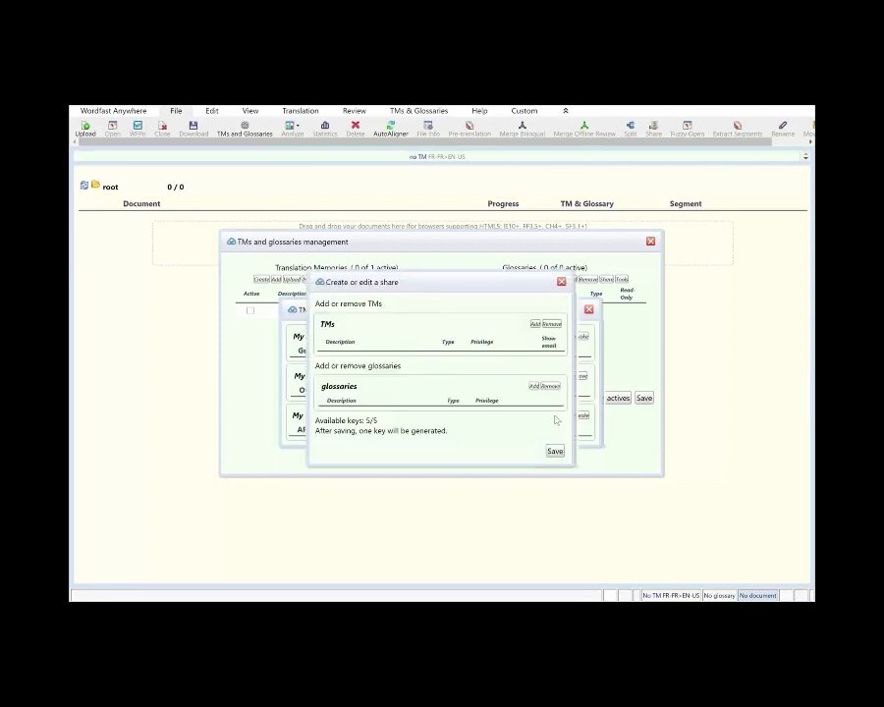
left_click(535, 325)
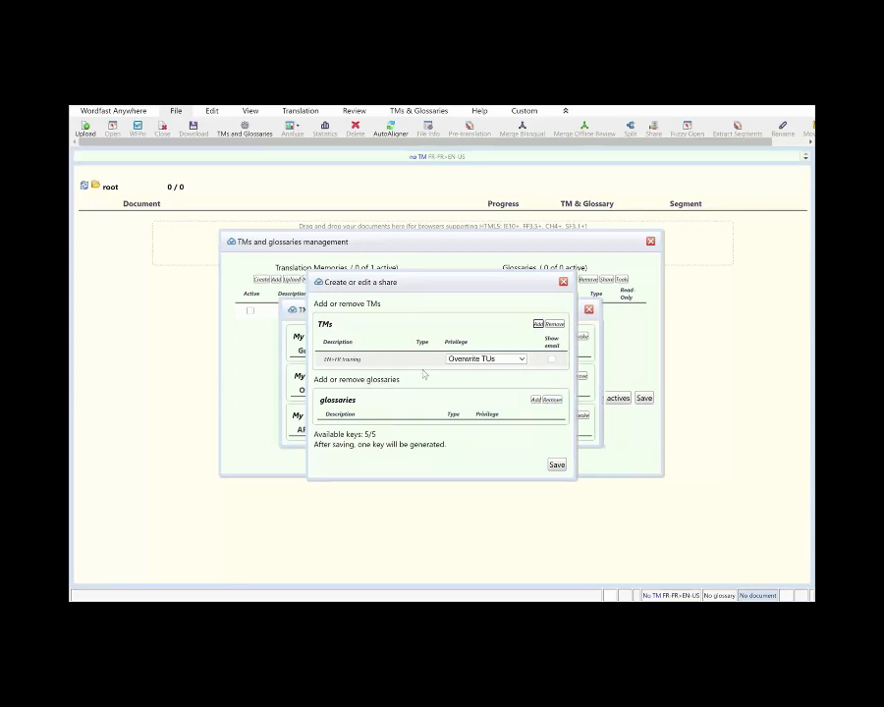
left_click(556, 464)
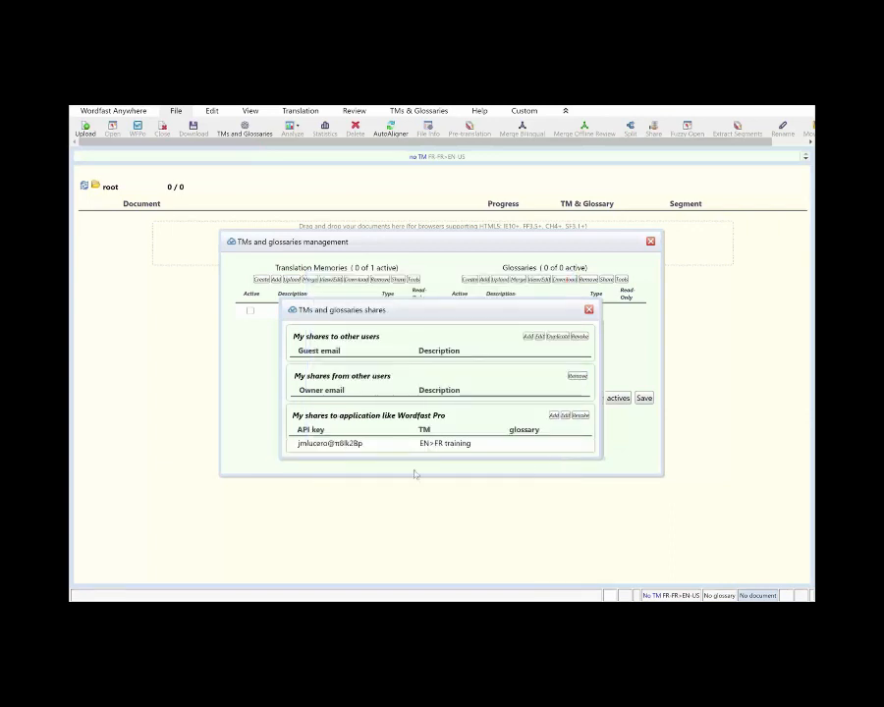
left_click(330, 446)
left_click(331, 445)
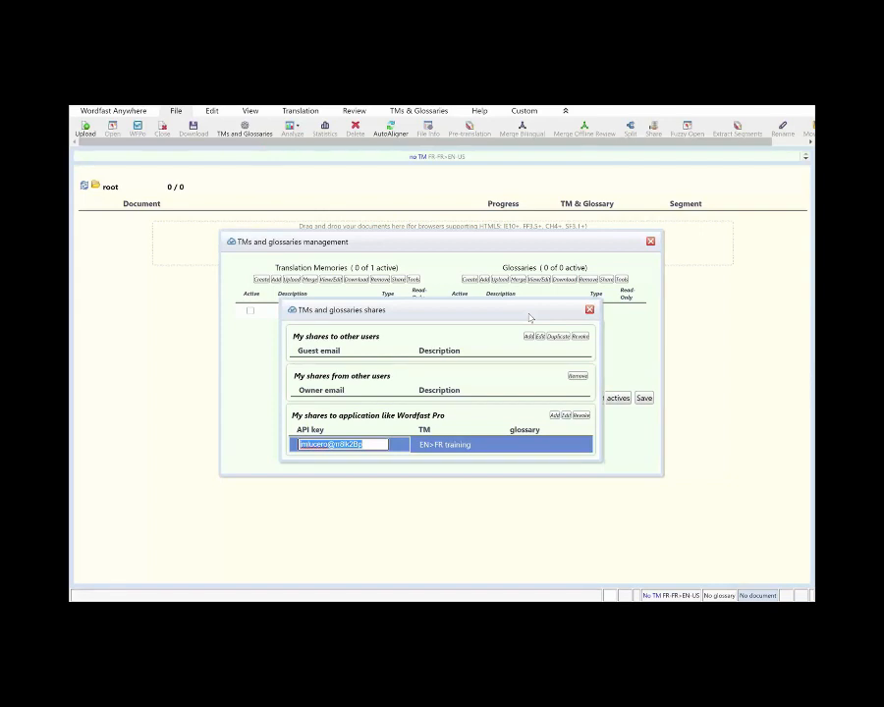
key("alt+Tab")
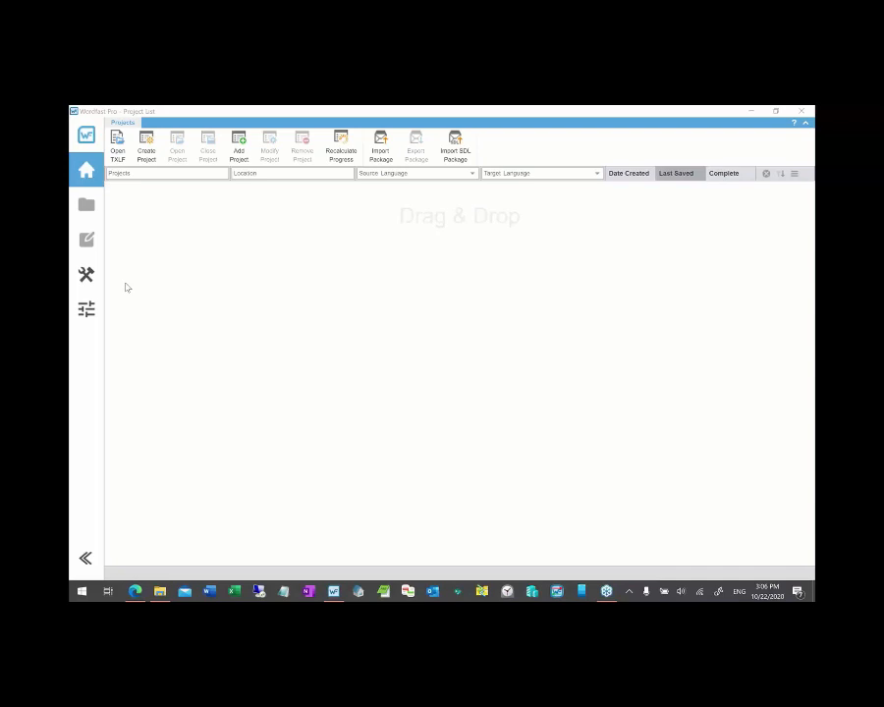
- Bring the Wordfast Pro window to the front
left_click(173, 326)
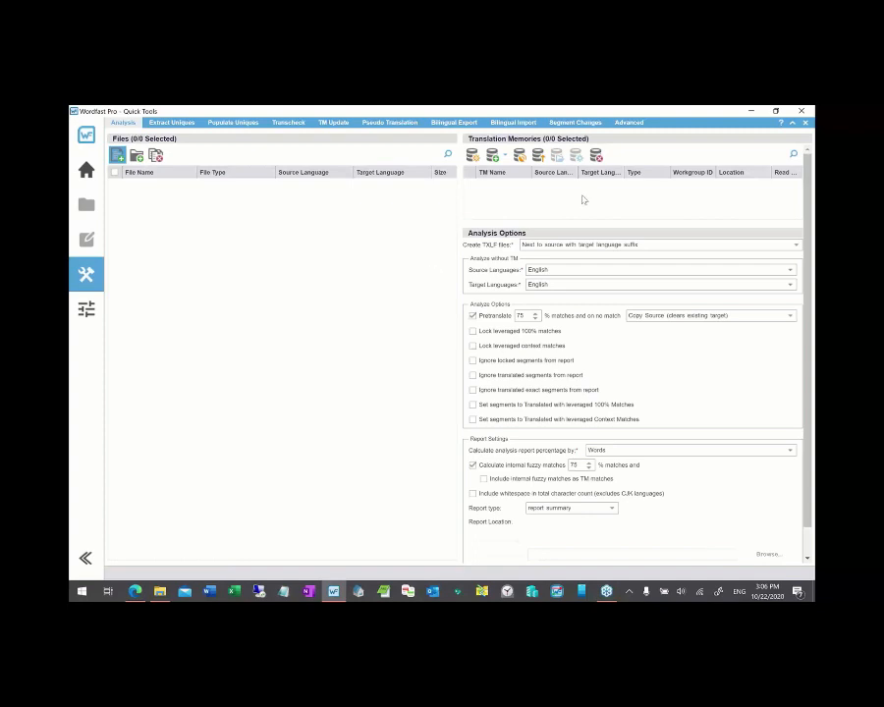
left_click(651, 167)
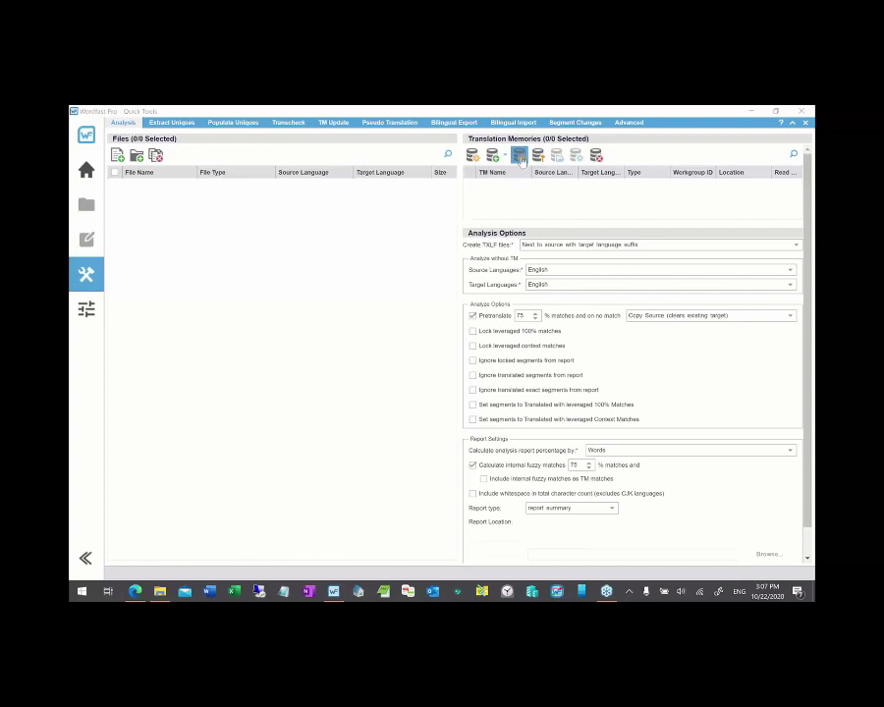
- Connect a WFA Server remote TM using the pasted API key, named TrainingWFA
left_click(519, 157)
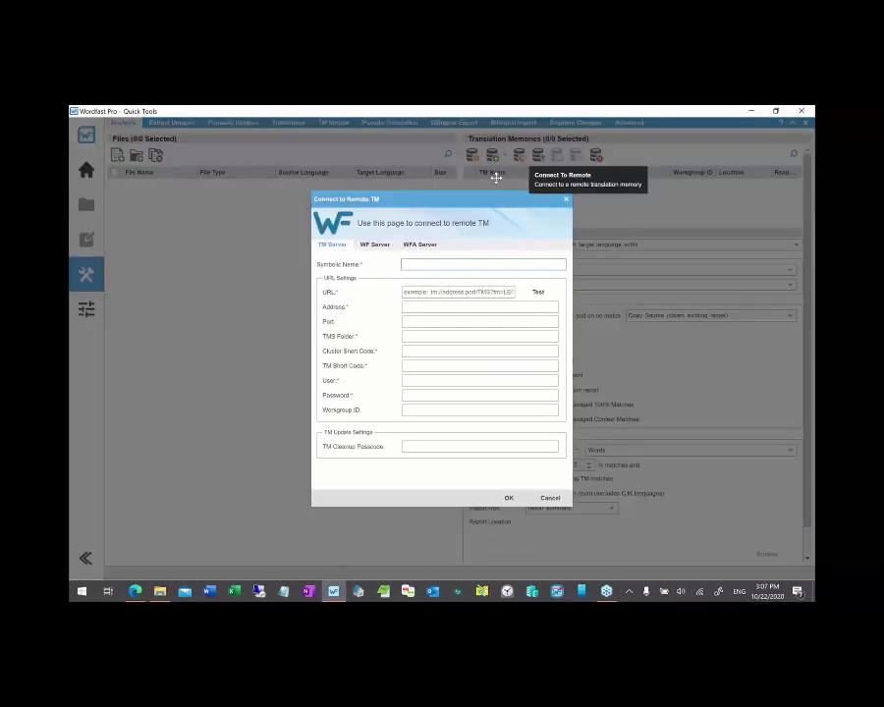
left_click(422, 248)
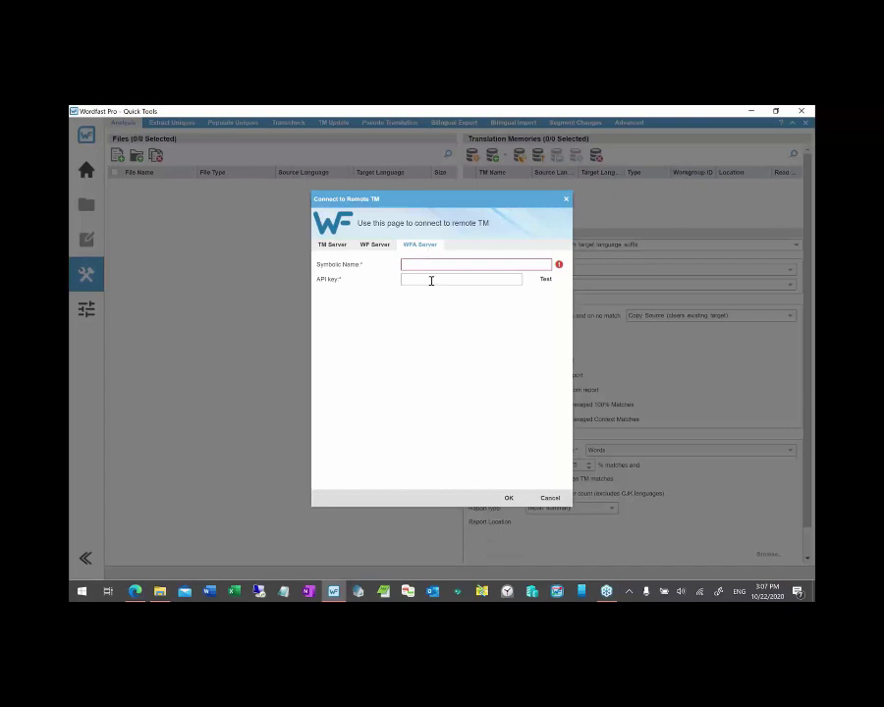
left_click(431, 281)
left_click(427, 376)
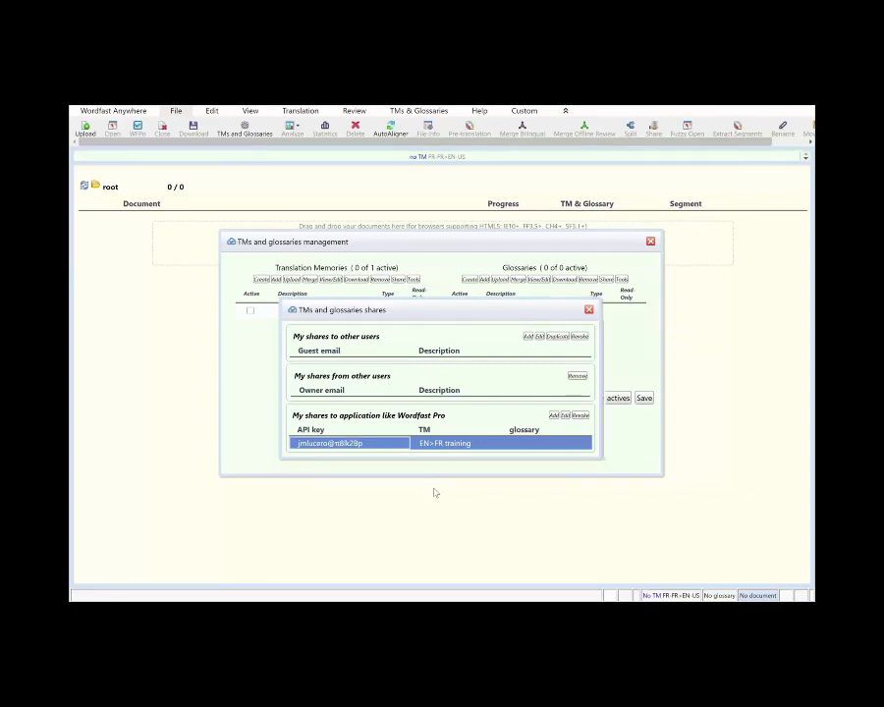
key("alt+Tab")
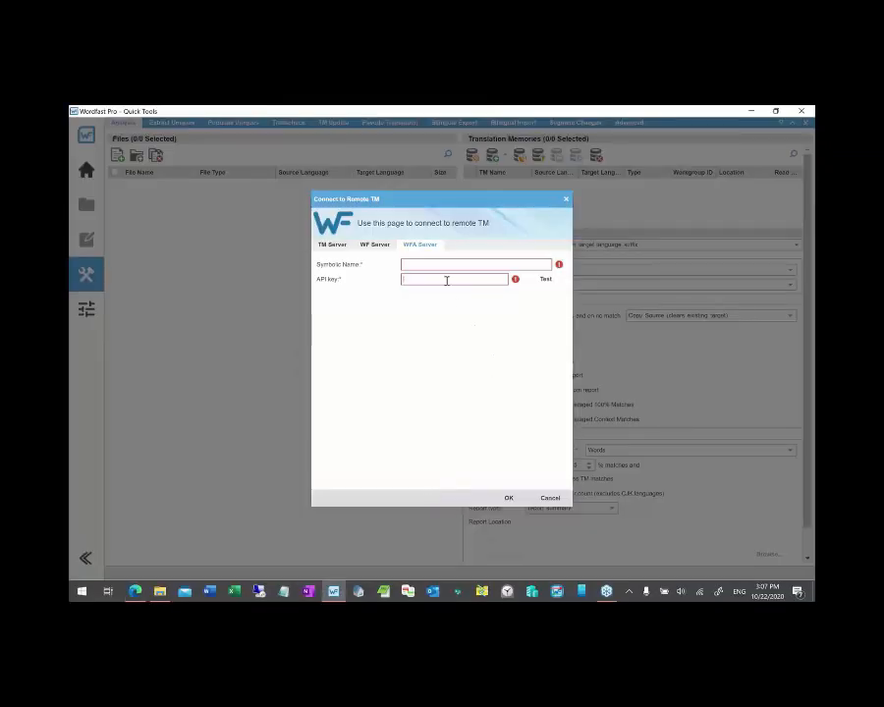
key("ctrl+v")
type("Training")
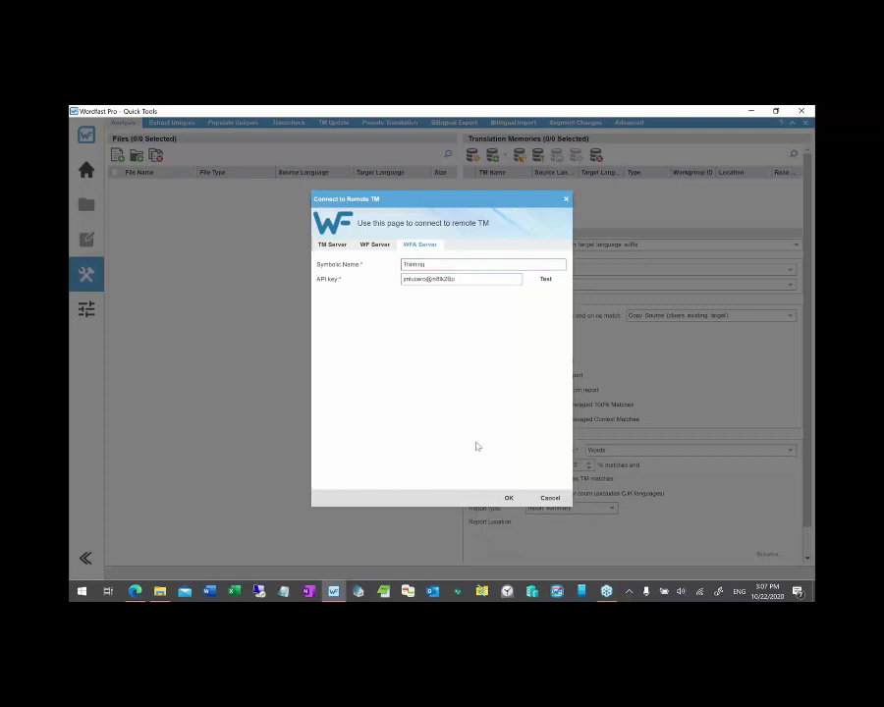
type("WFA")
left_click(508, 499)
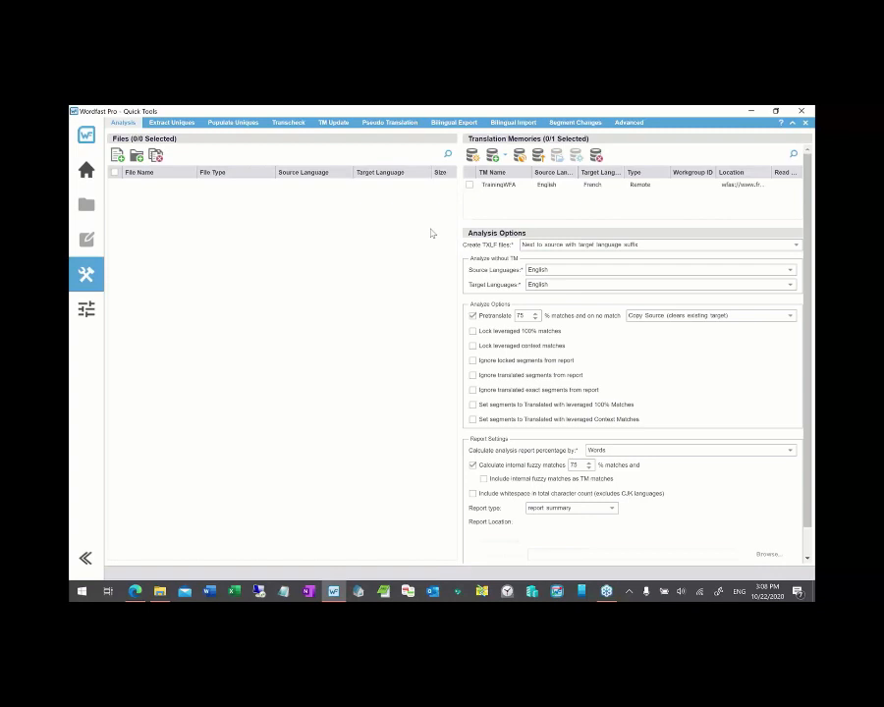
- Check the TrainingWFA memory for analysis after reviewing its source and target languages
left_click(473, 158)
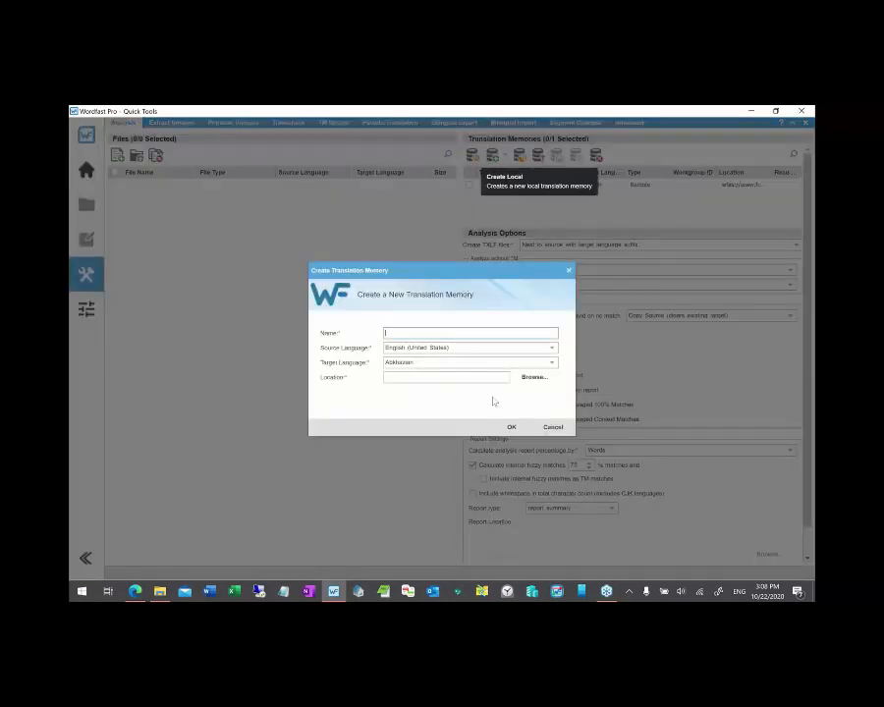
left_click(552, 427)
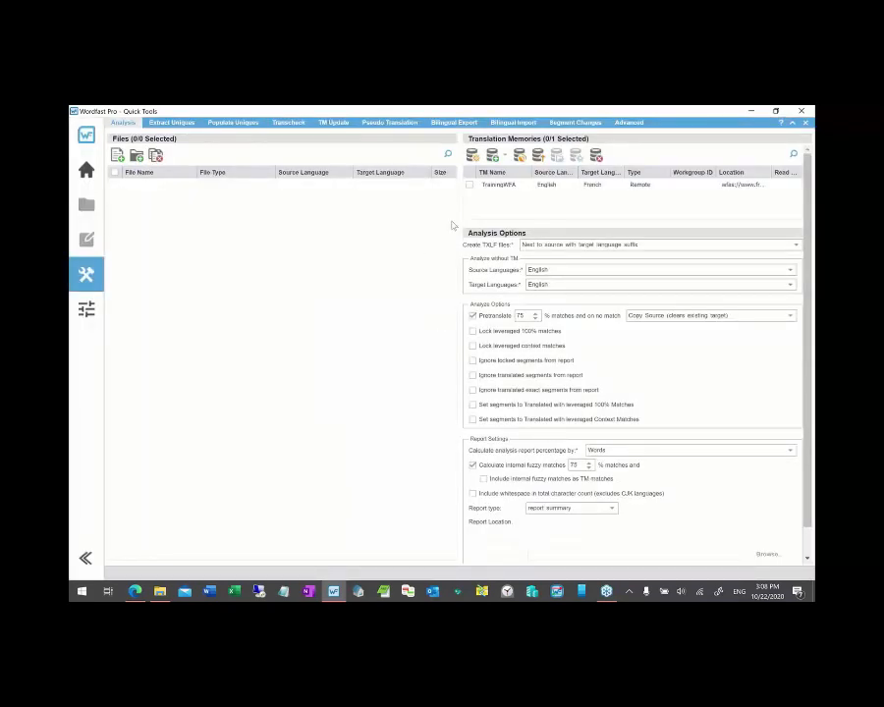
left_click(470, 186)
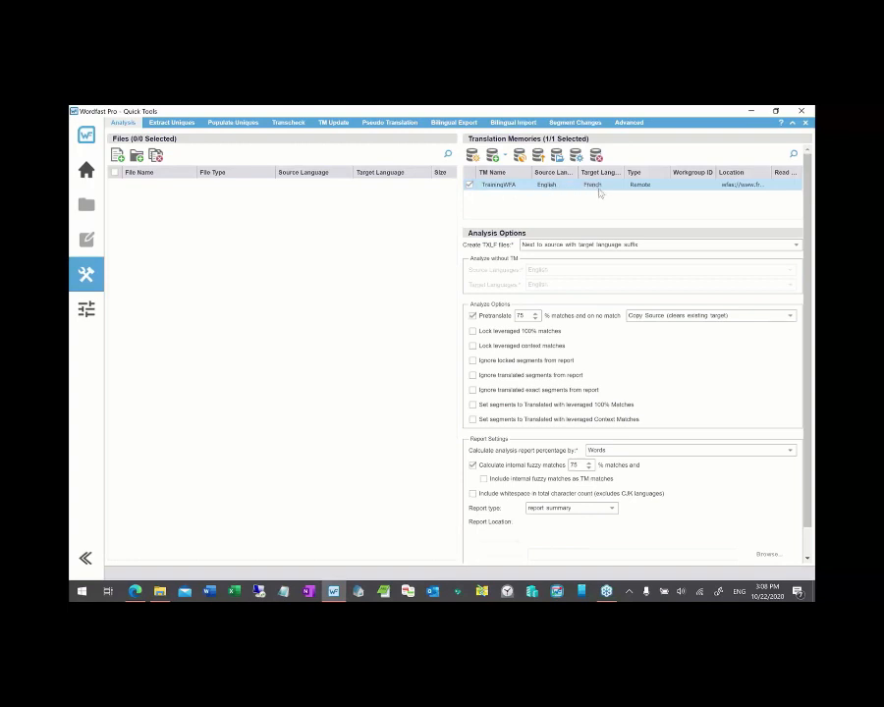
left_click(469, 185)
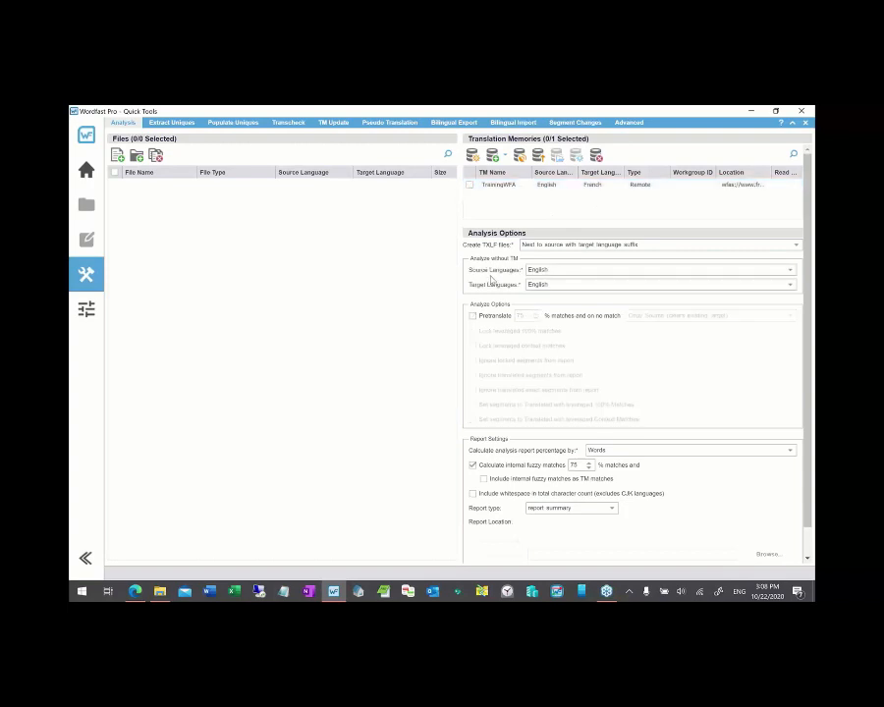
left_click(551, 270)
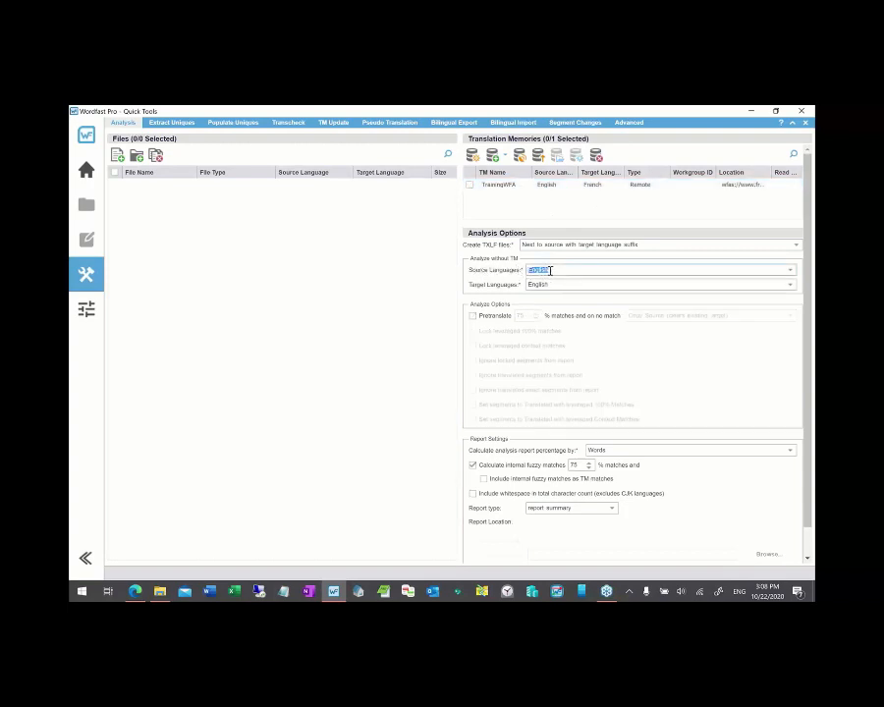
left_click(536, 286)
left_click(470, 185)
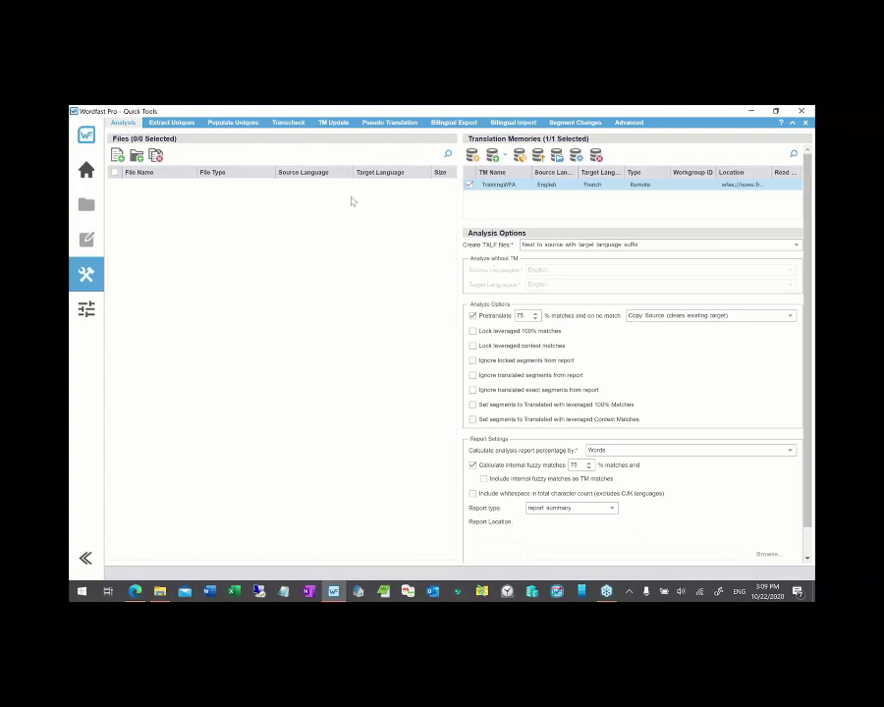
- Set Pretranslate 'on no match' to 'Primary MT (if available, clears existing target)'
double_click(520, 315)
left_click(525, 316)
left_click(790, 319)
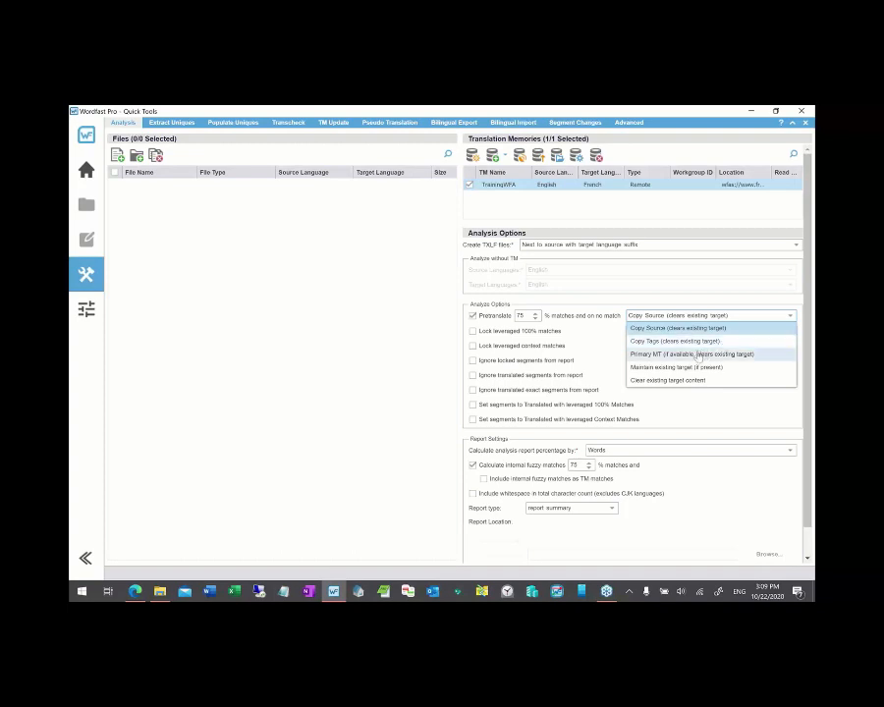
left_click(695, 354)
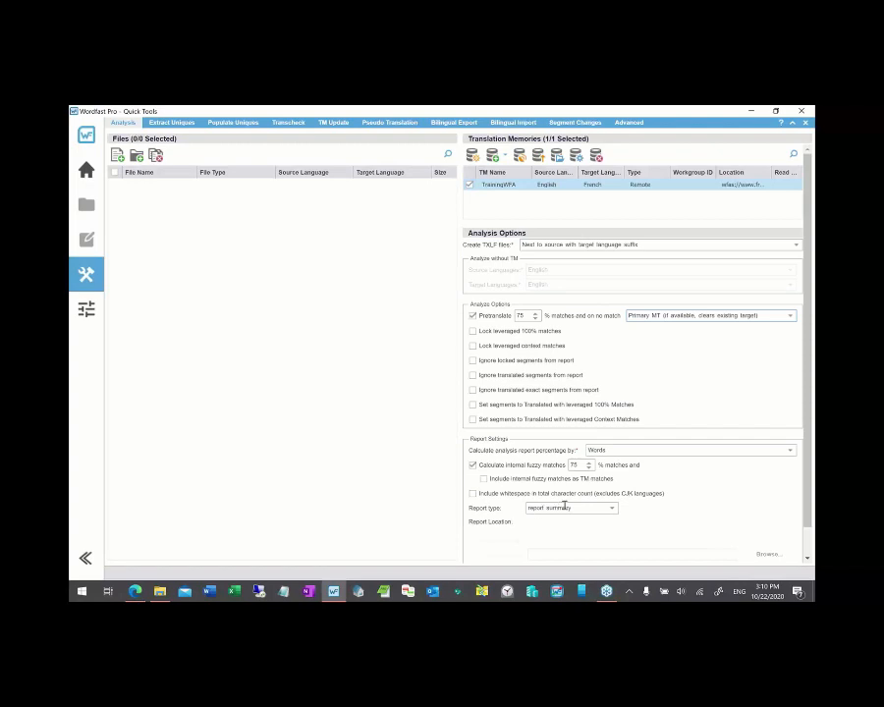
left_click_drag(578, 507, 527, 515)
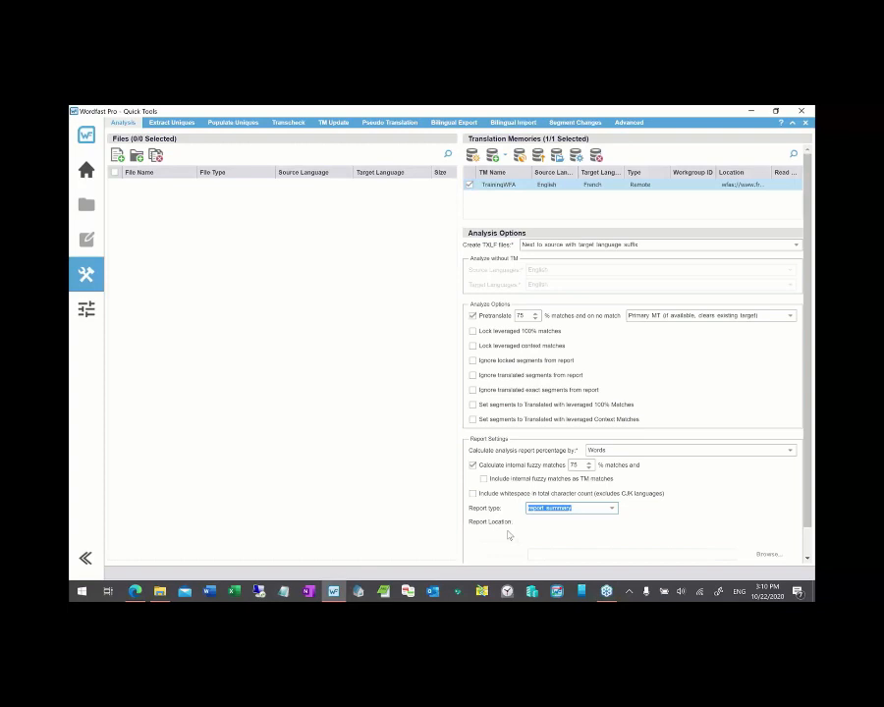
- Change the Report type under Report Settings to xls
left_click(613, 510)
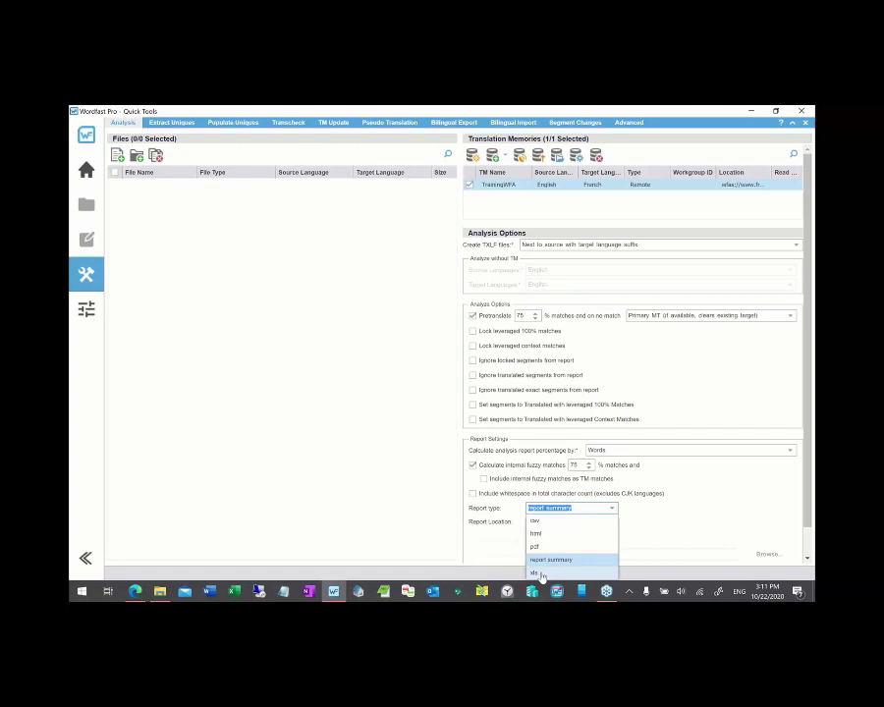
left_click(538, 522)
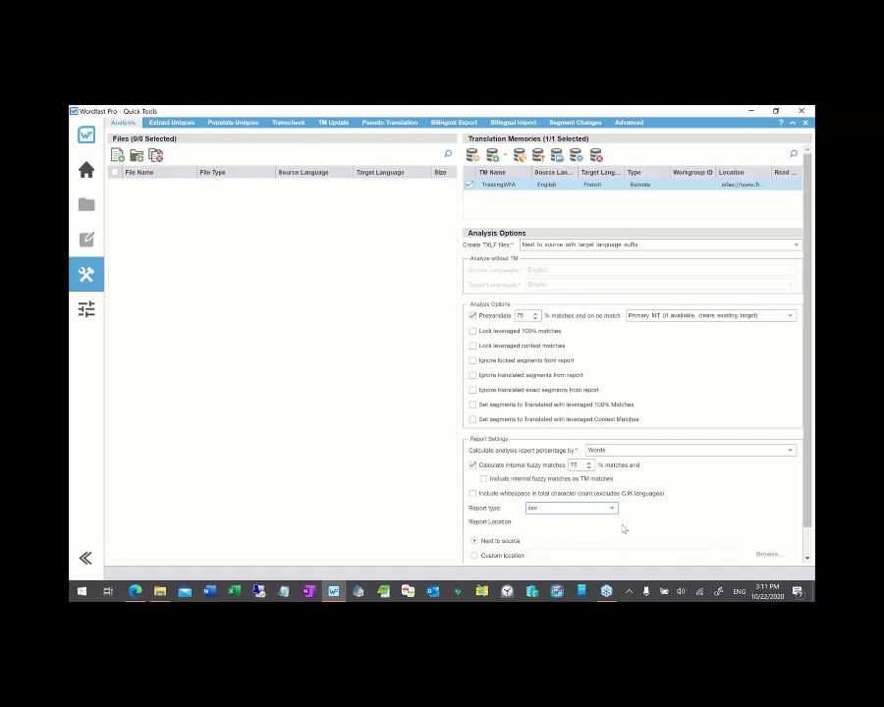
left_click(610, 509)
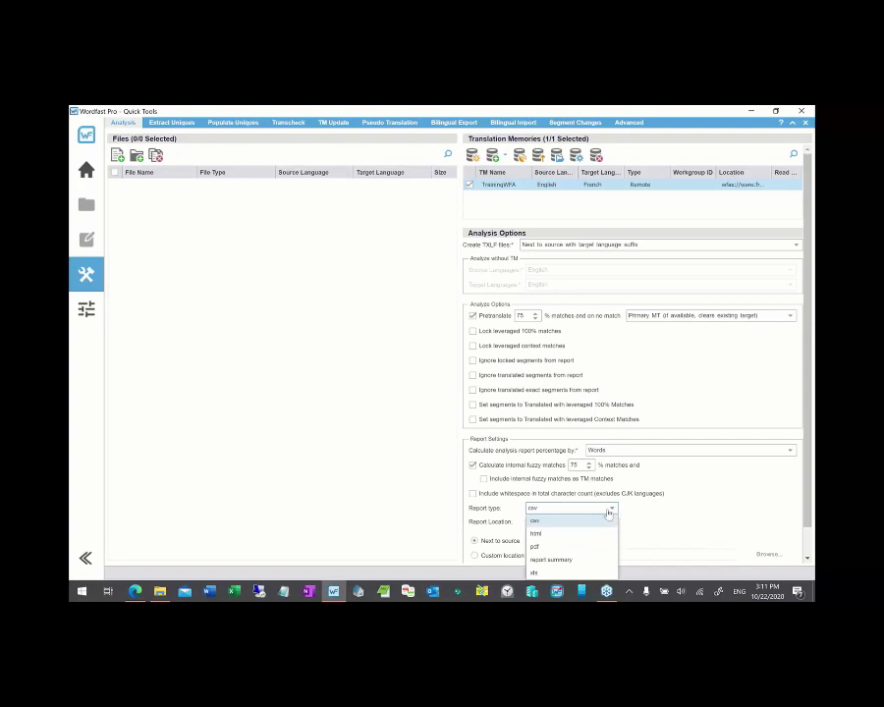
left_click(540, 572)
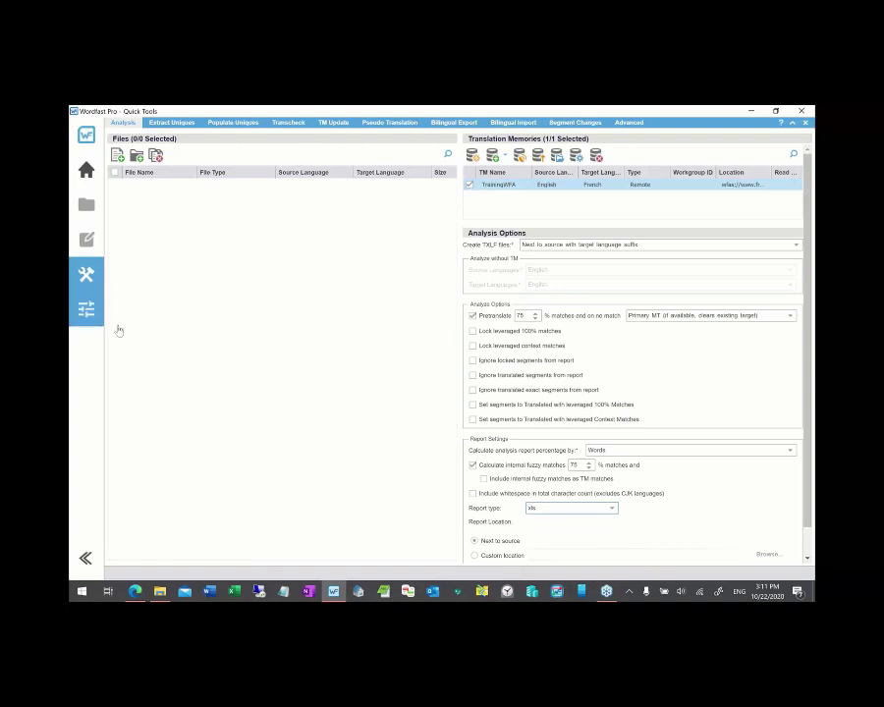
- Enable WorldLingo under Machine Translation in Preferences and confirm with OK
left_click(85, 319)
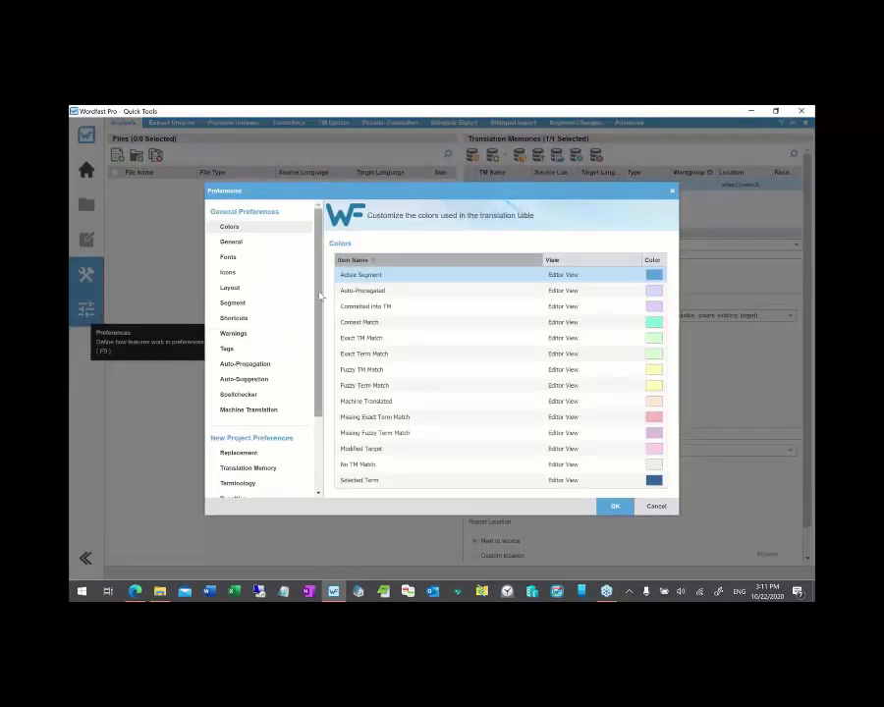
left_click(284, 412)
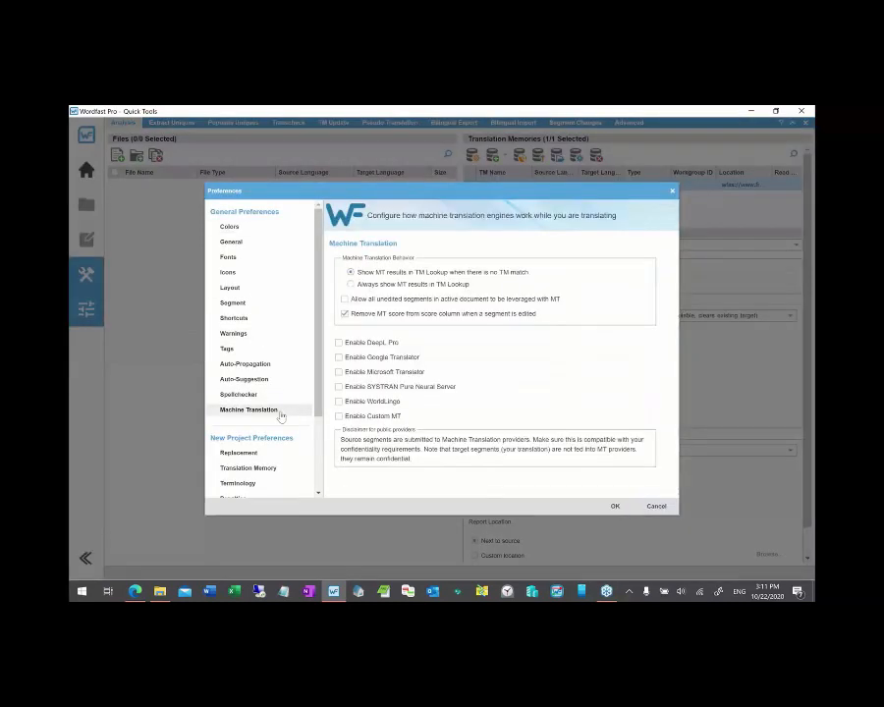
left_click(339, 402)
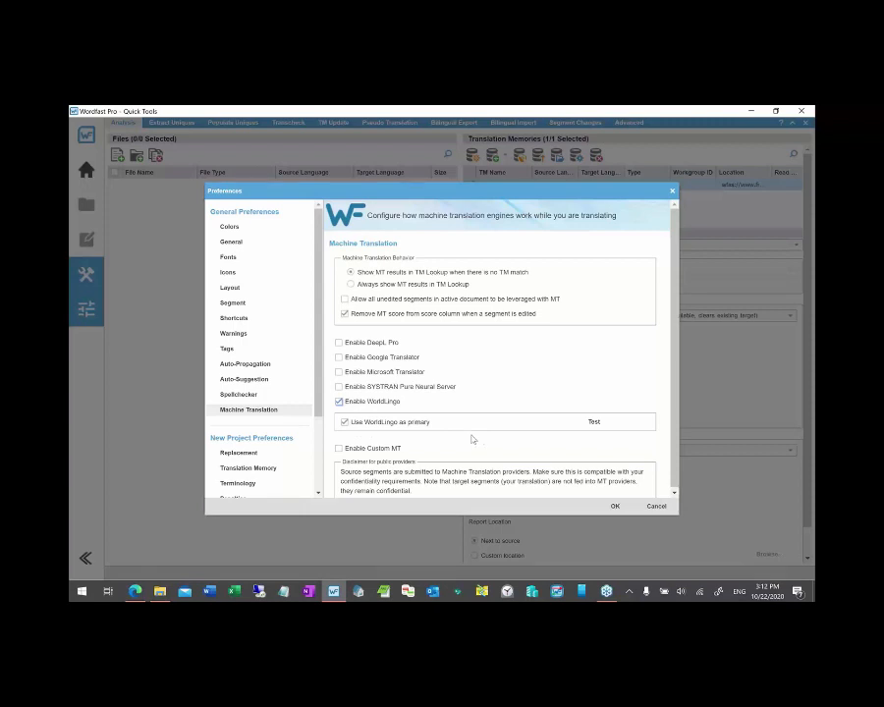
left_click(615, 507)
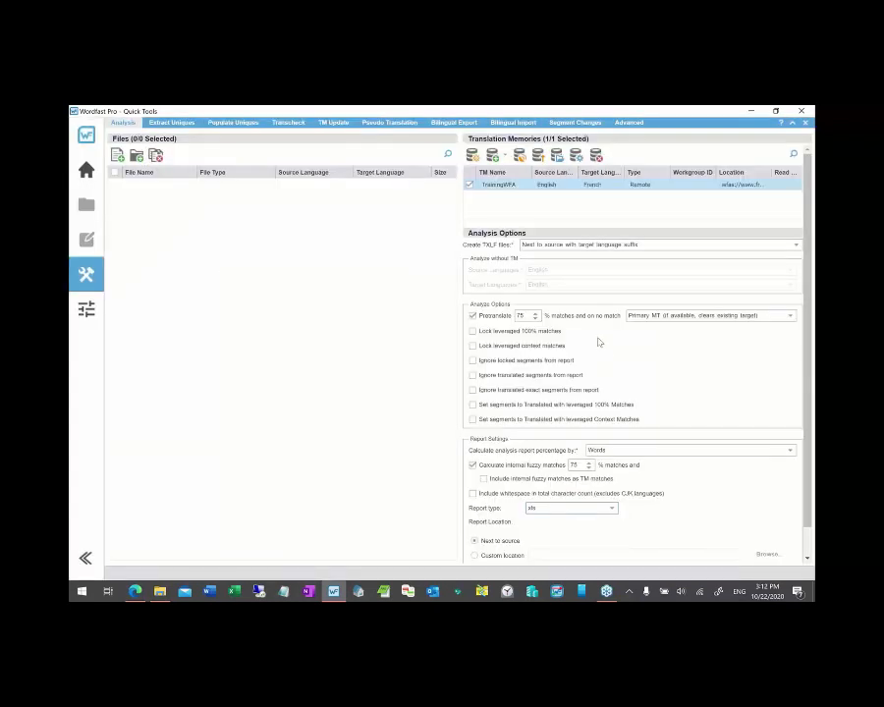
- Drag Welcome to Word.docx from the ATA files folder into the Files panel
left_click(159, 590)
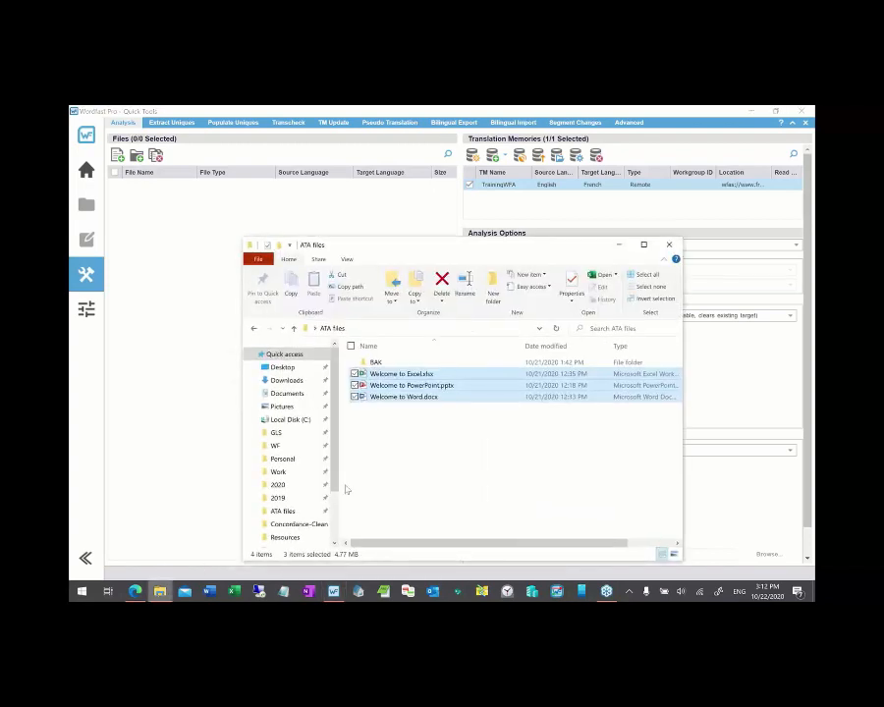
mouse_move(463, 542)
left_mouse_down()
mouse_move(532, 545)
mouse_move(455, 545)
mouse_move(536, 541)
mouse_move(457, 543)
left_mouse_up()
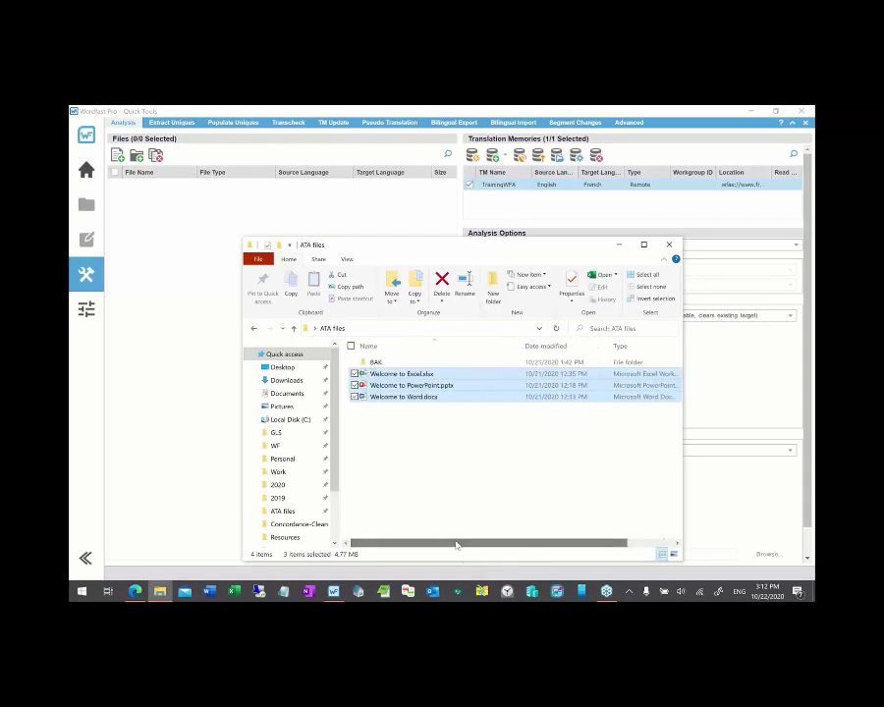
left_click(402, 452)
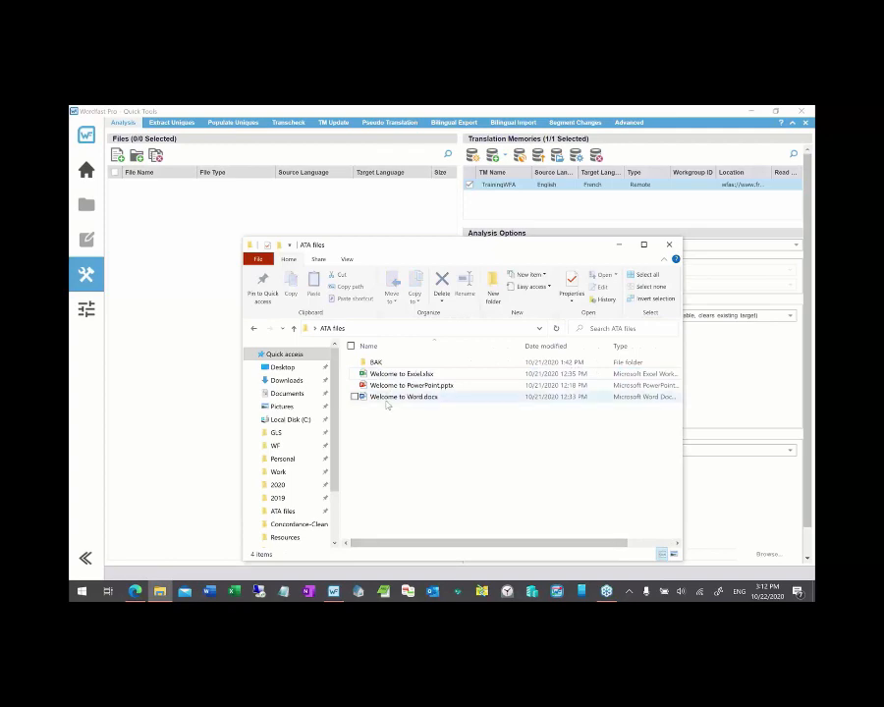
left_click_drag(387, 398, 199, 294)
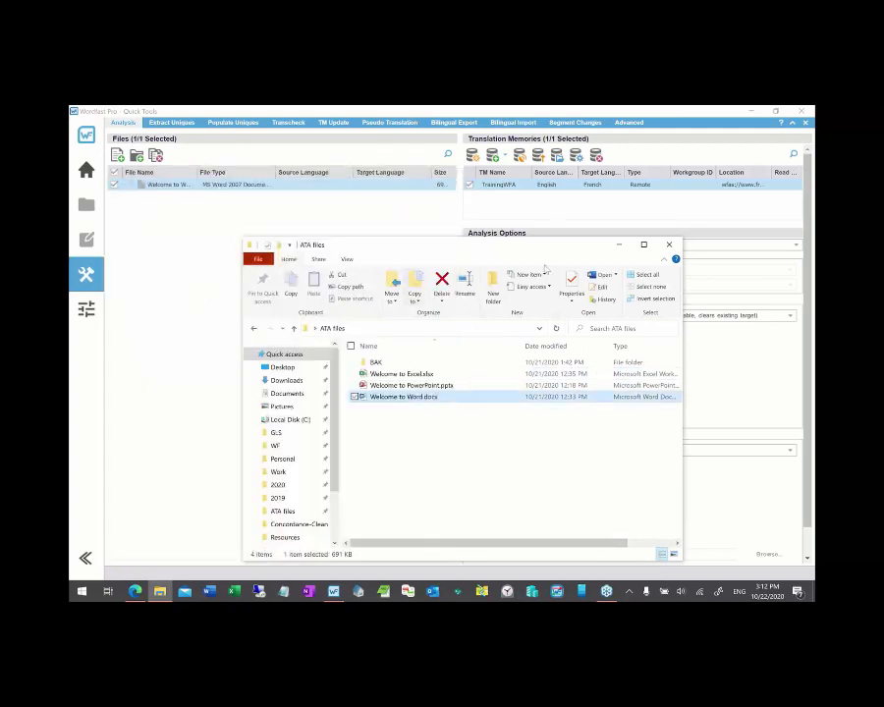
left_click(619, 245)
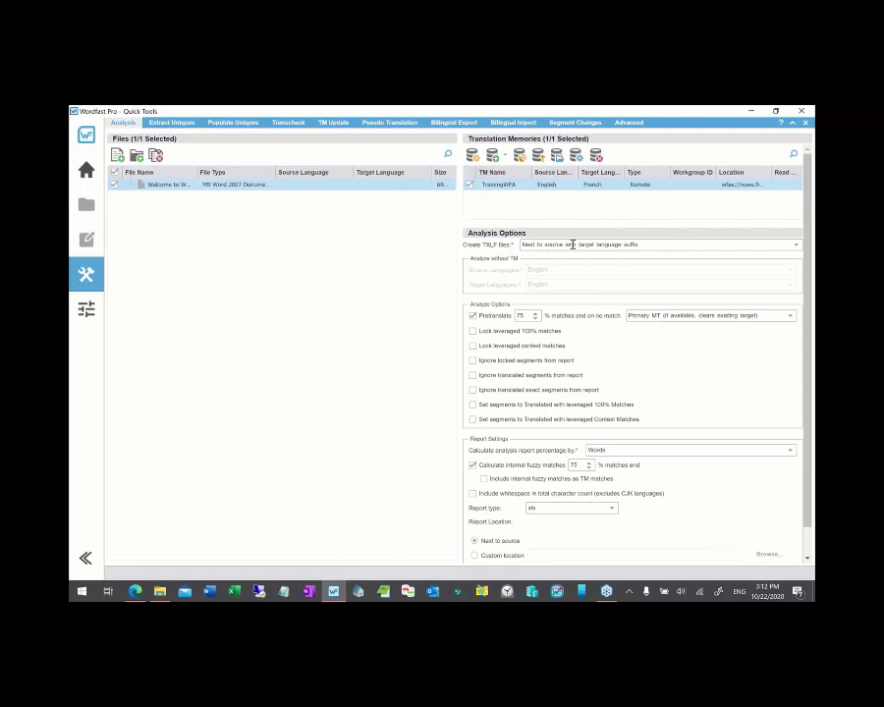
left_click(656, 244)
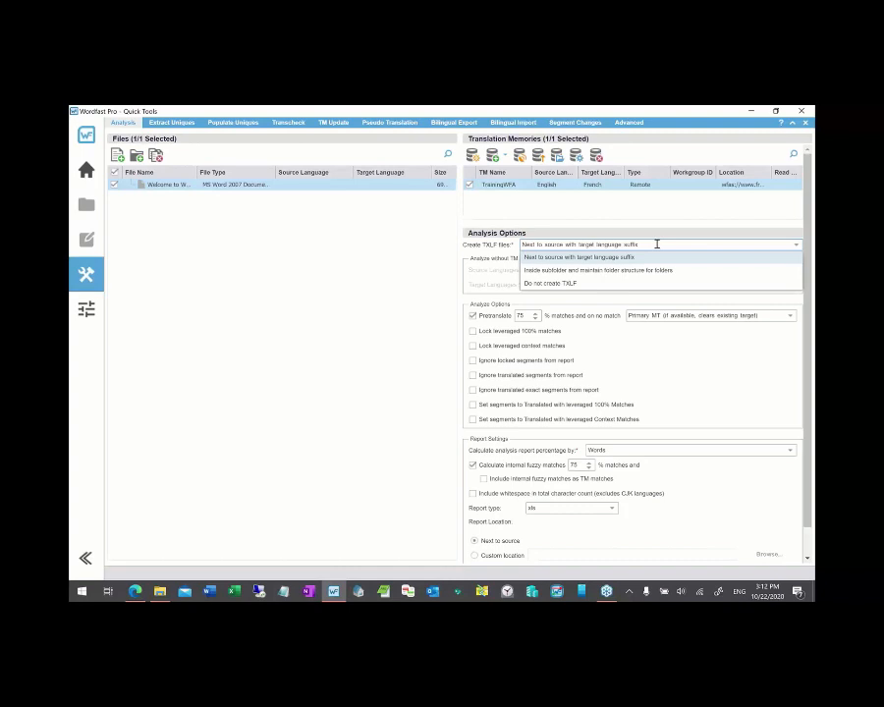
left_click(577, 283)
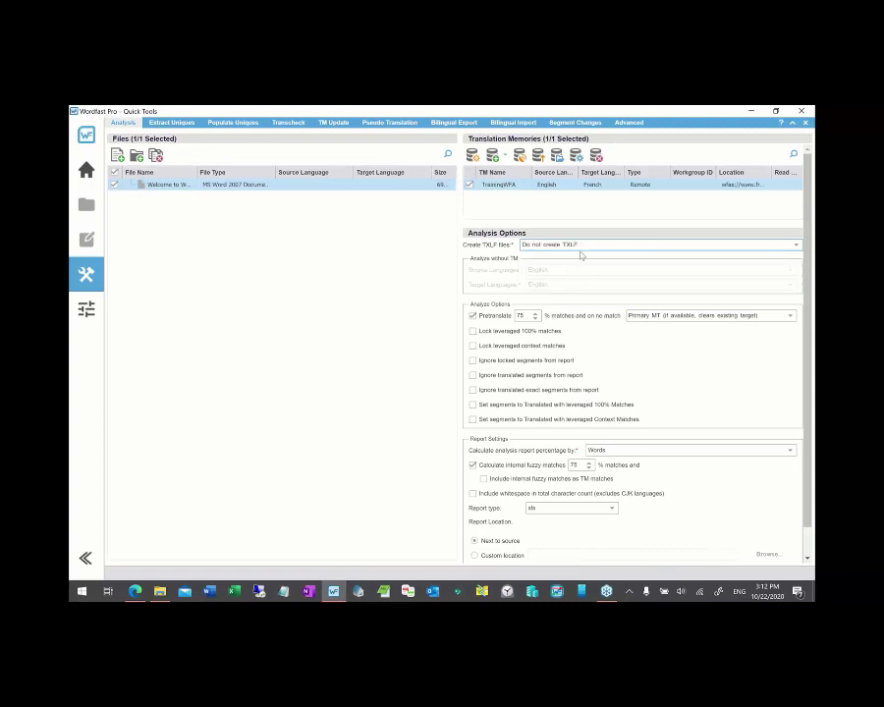
left_click(581, 245)
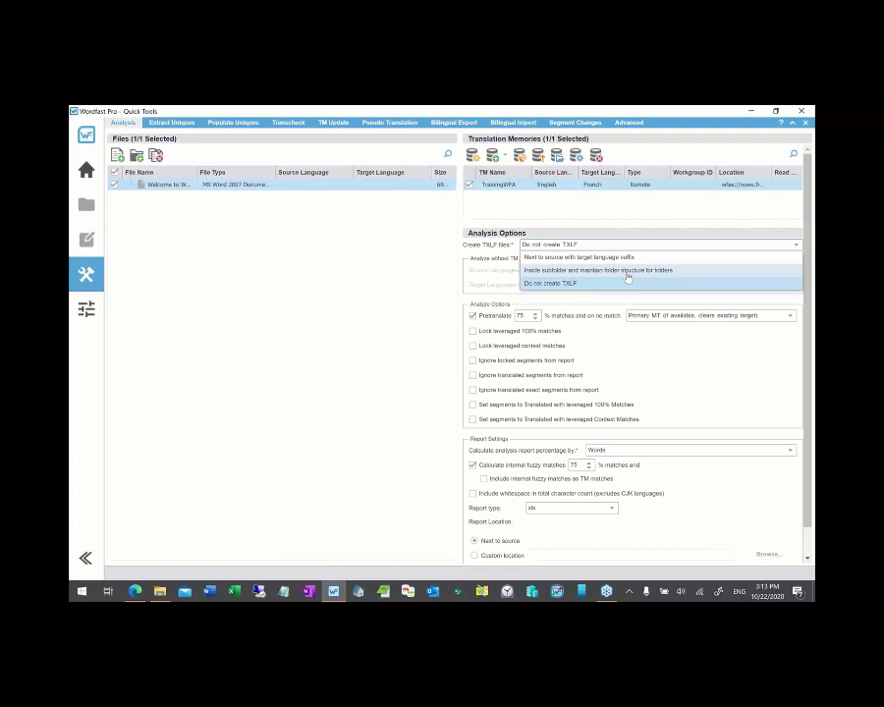
left_click(552, 259)
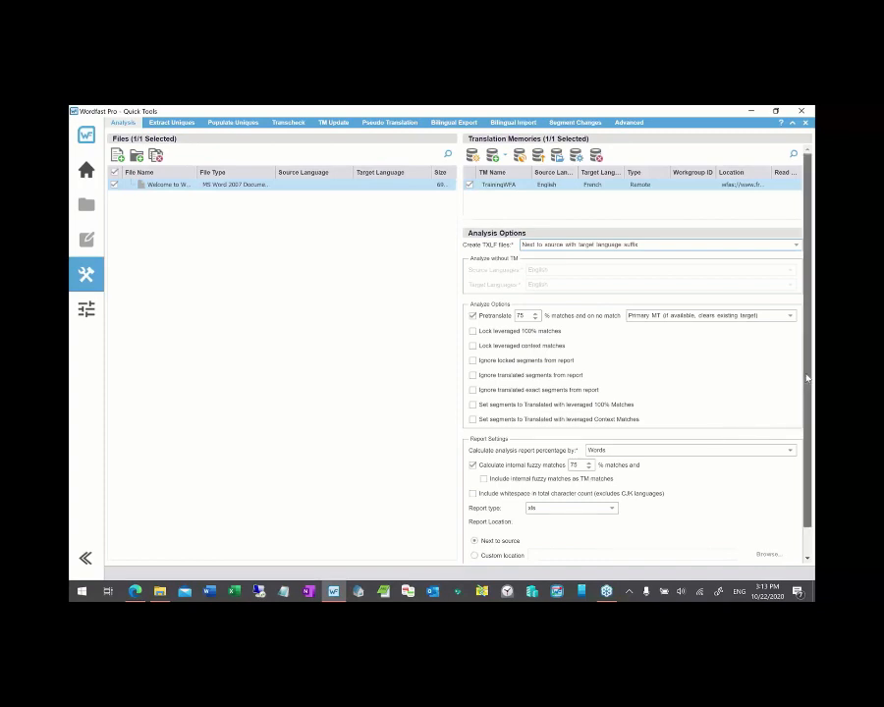
scroll(807, 378, "down", 1)
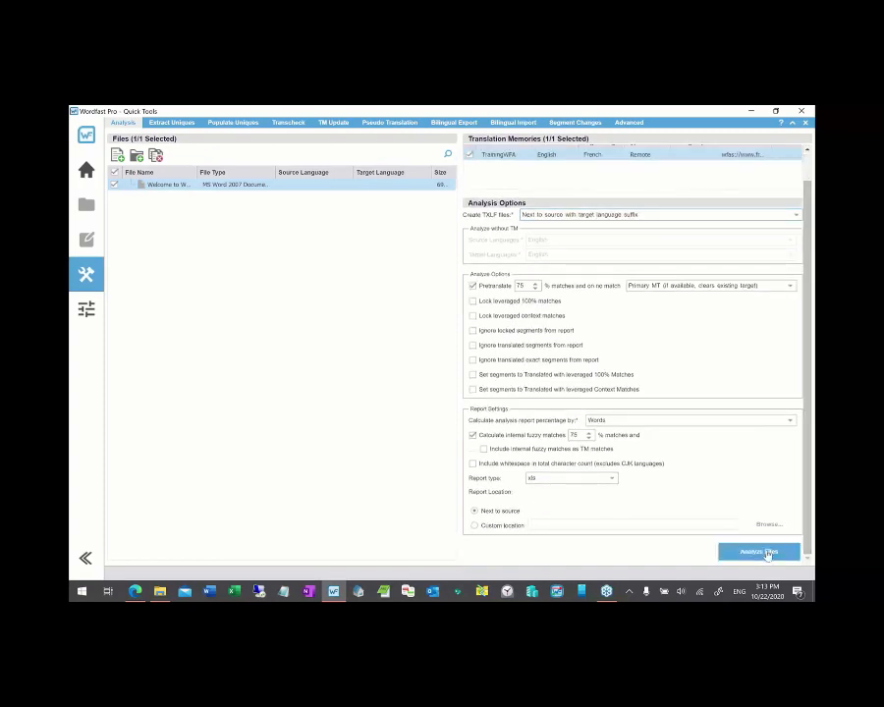
left_click(760, 552)
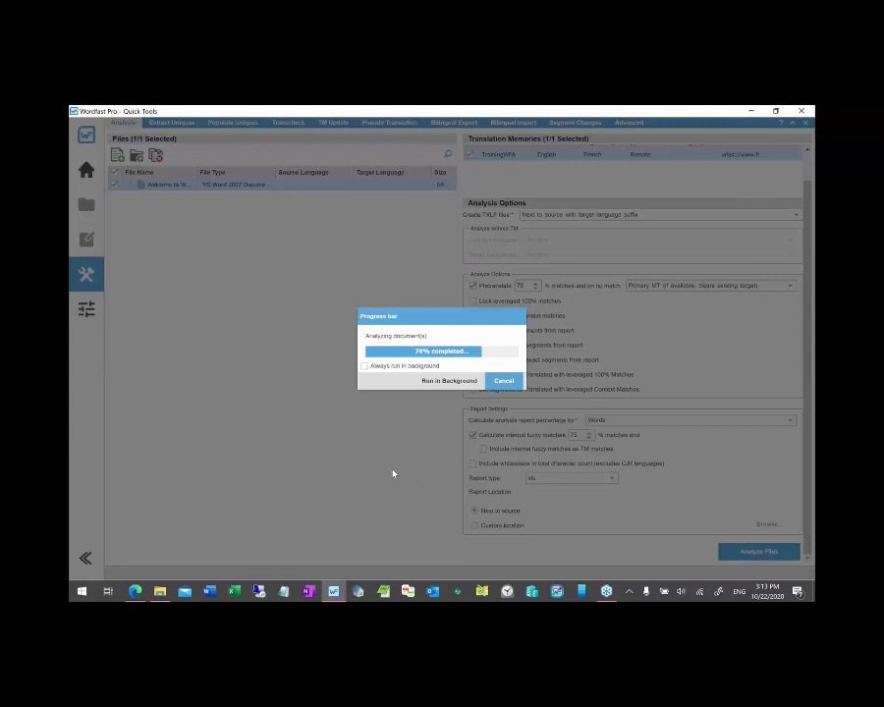
- Bring the ATA files Explorer window back from the taskbar
left_click(161, 593)
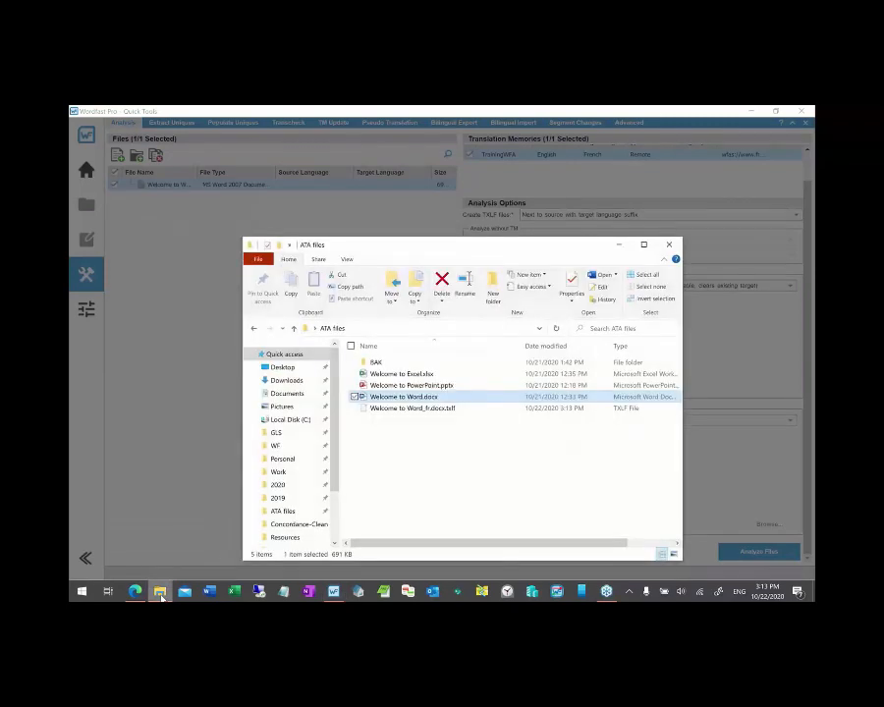
- Open Welcome to Word.docx in Word, scroll through it, then return to the ATA files folder
double_click(401, 398)
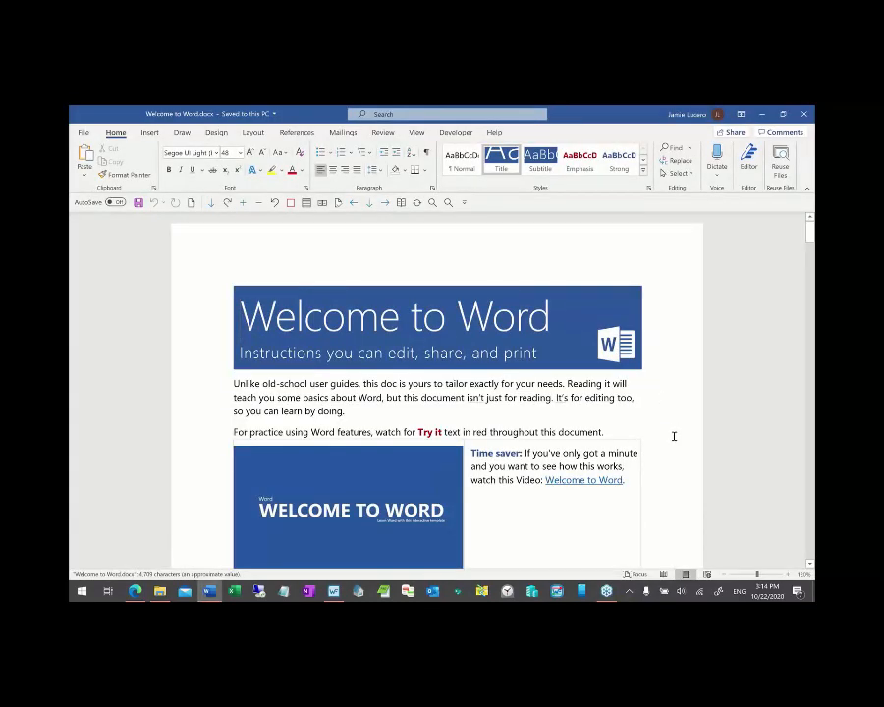
scroll(673, 436, "down", 4)
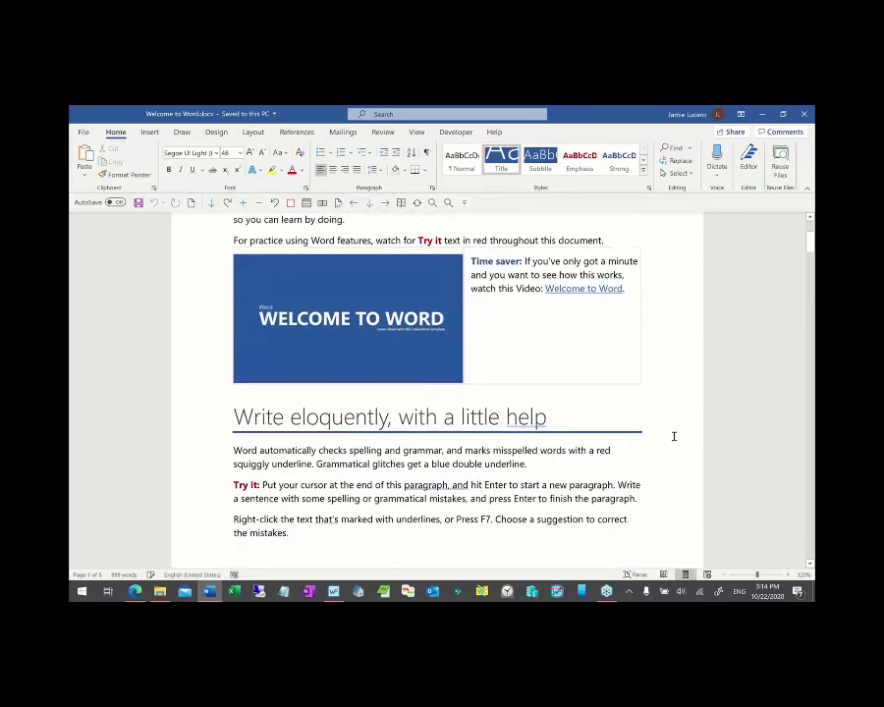
scroll(673, 436, "down", 3)
scroll(673, 436, "down", 5)
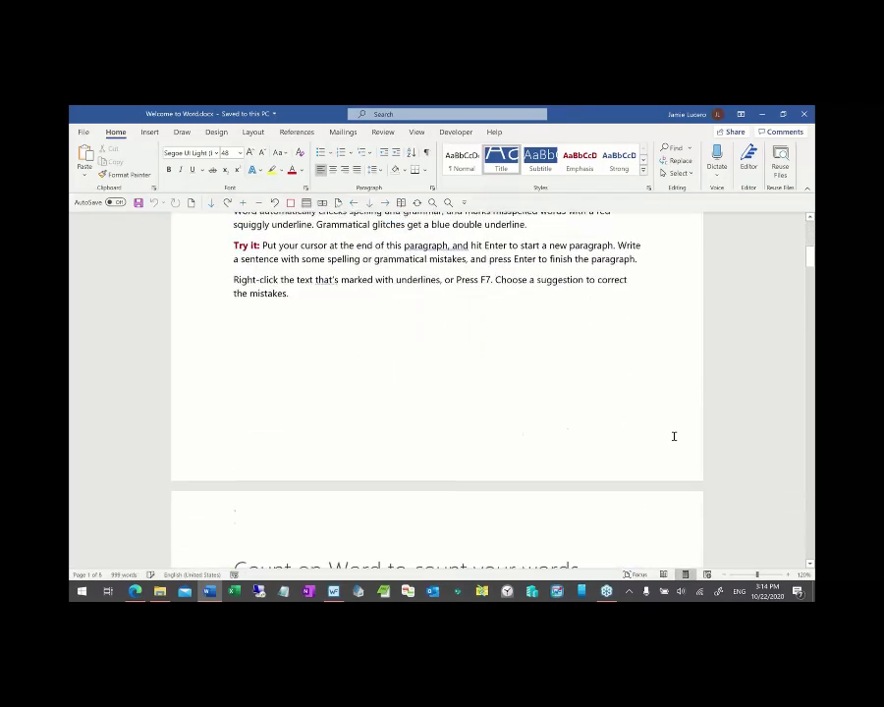
scroll(673, 436, "up", 10)
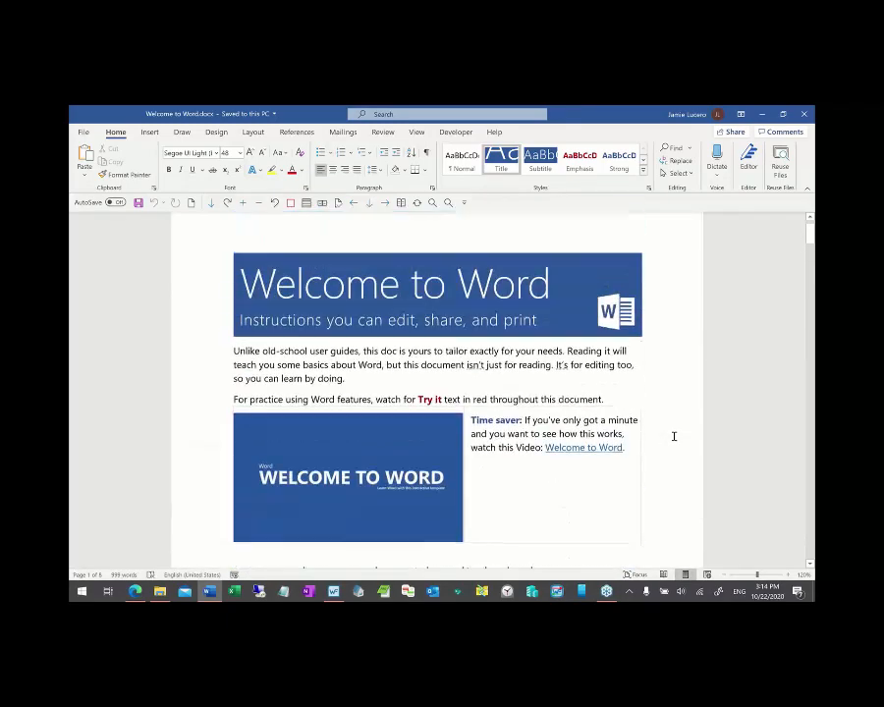
key("alt+Tab")
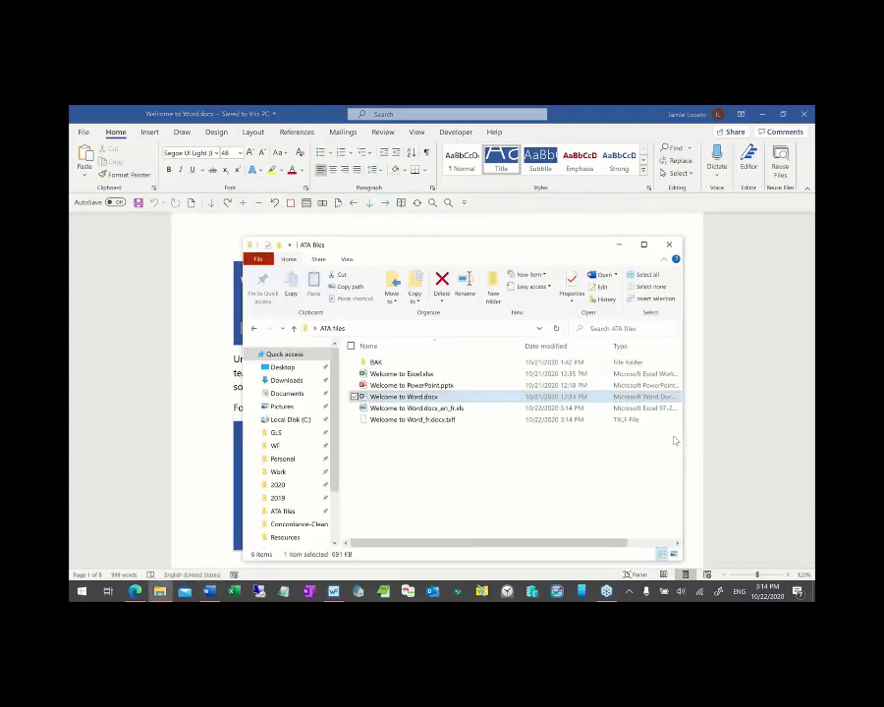
- Open Welcome to PowerPoint.pptx on its Designer slide, then launch Welcome to Excel.xlsx from ATA files
double_click(417, 386)
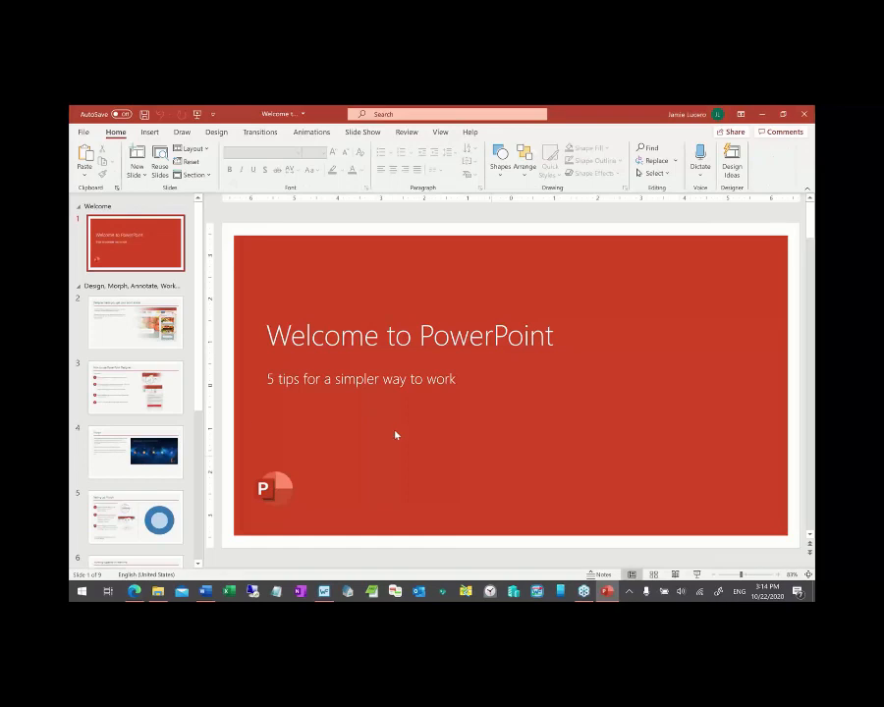
left_click(152, 388)
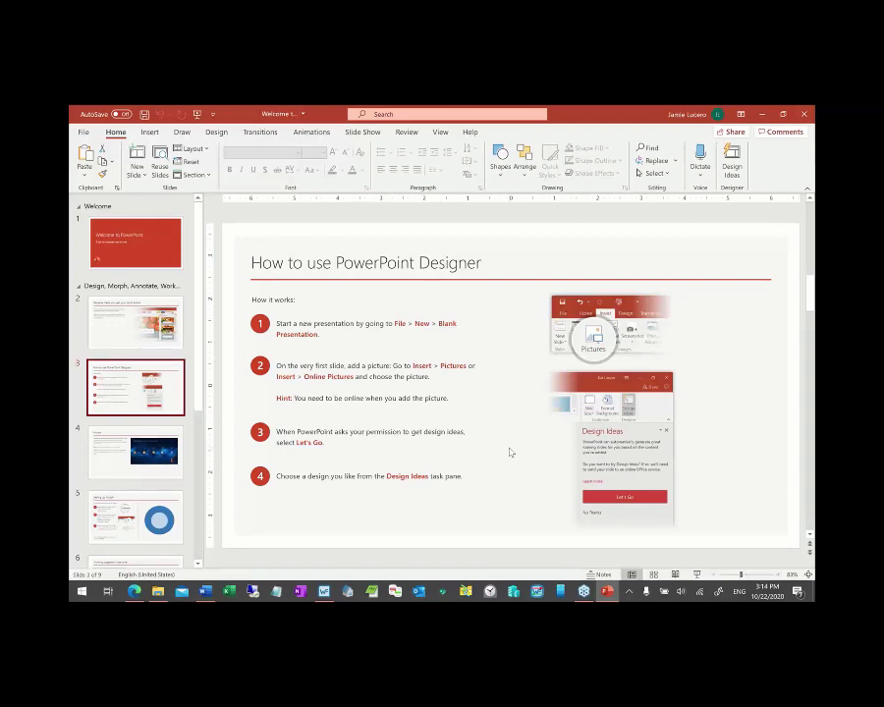
key("alt+Tab")
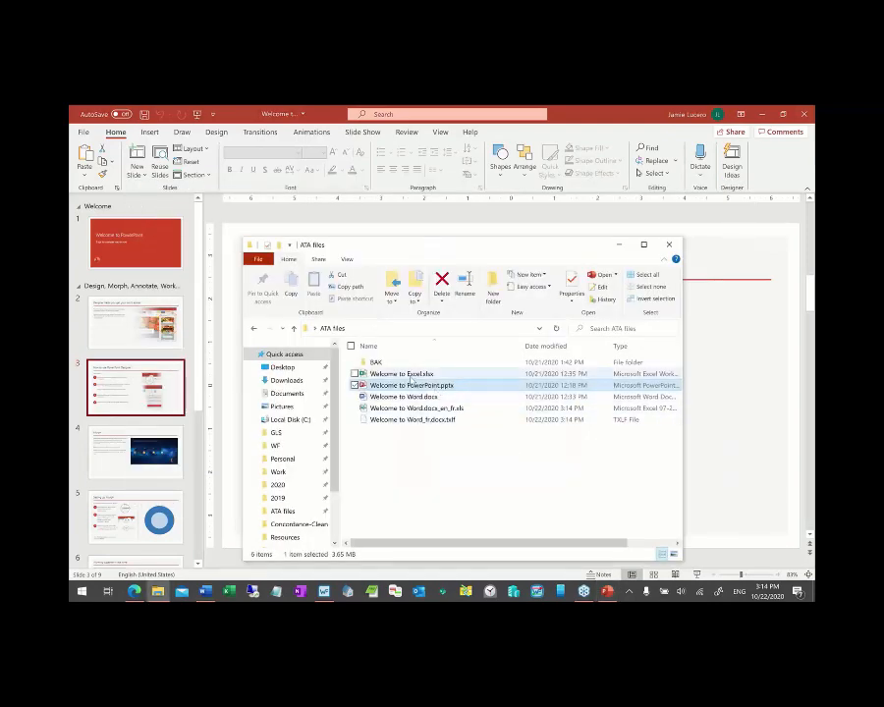
double_click(410, 376)
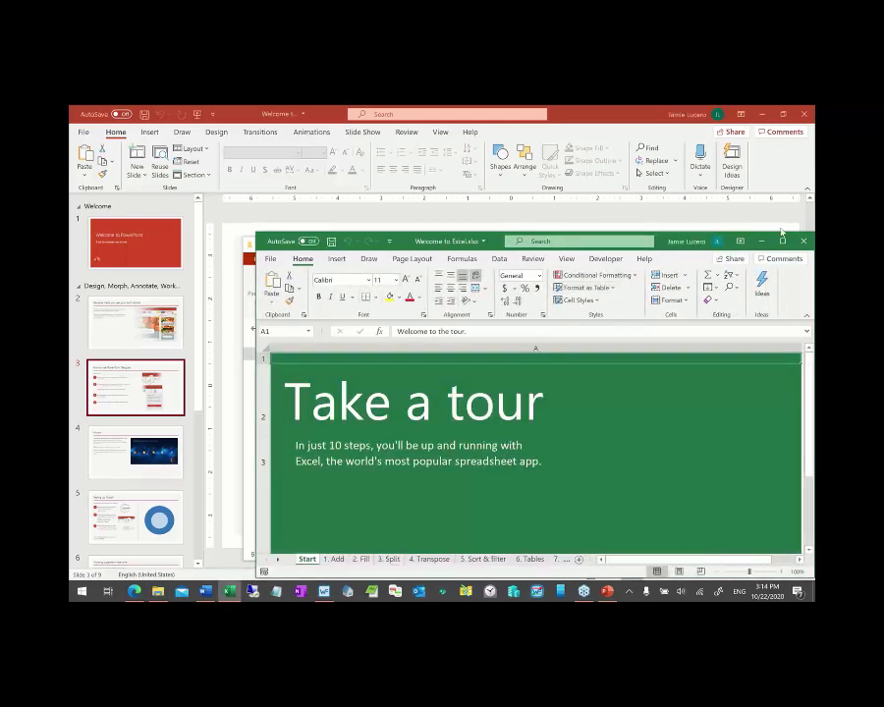
- Maximize the Welcome to Excel workbook and switch back to Wordfast Pro
left_click(781, 238)
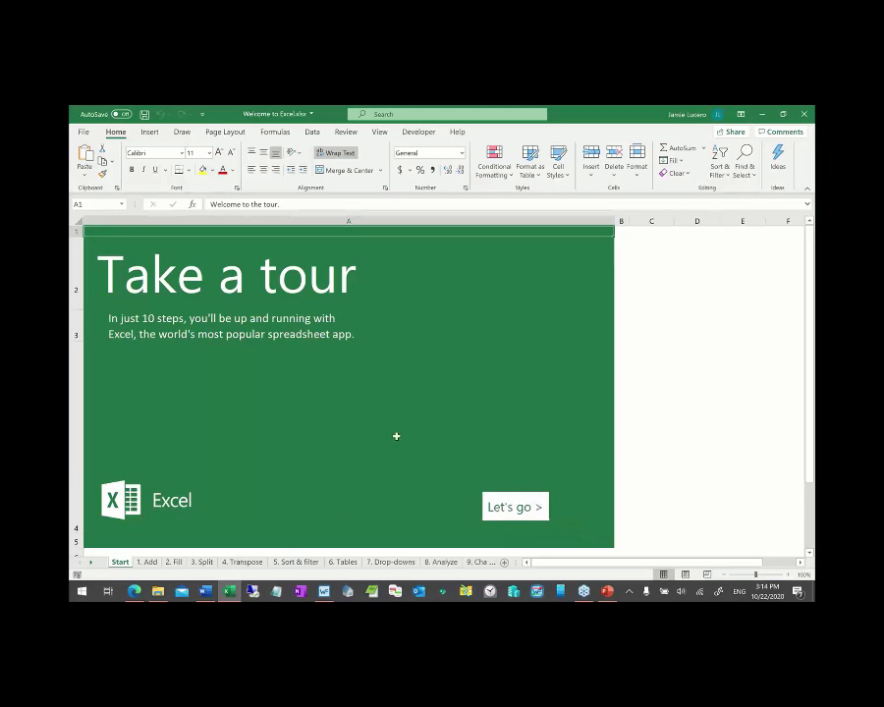
key("alt+Tab")
key("alt+Tab")
key("alt+Tab")
key("alt+Tab")
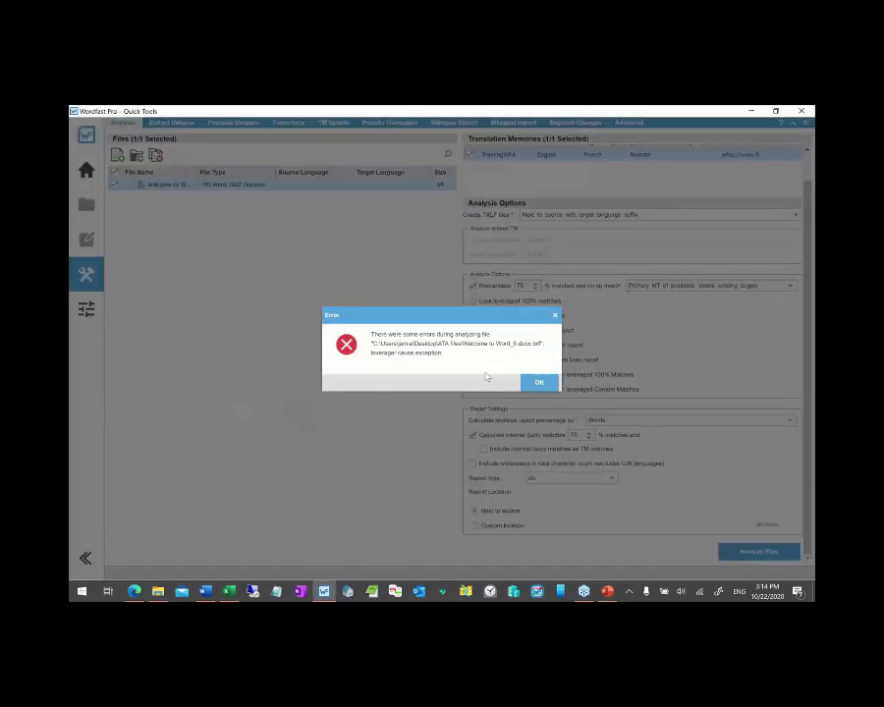
- Dismiss the leverager exception error from analysing the French Word TXLF file
left_click(539, 385)
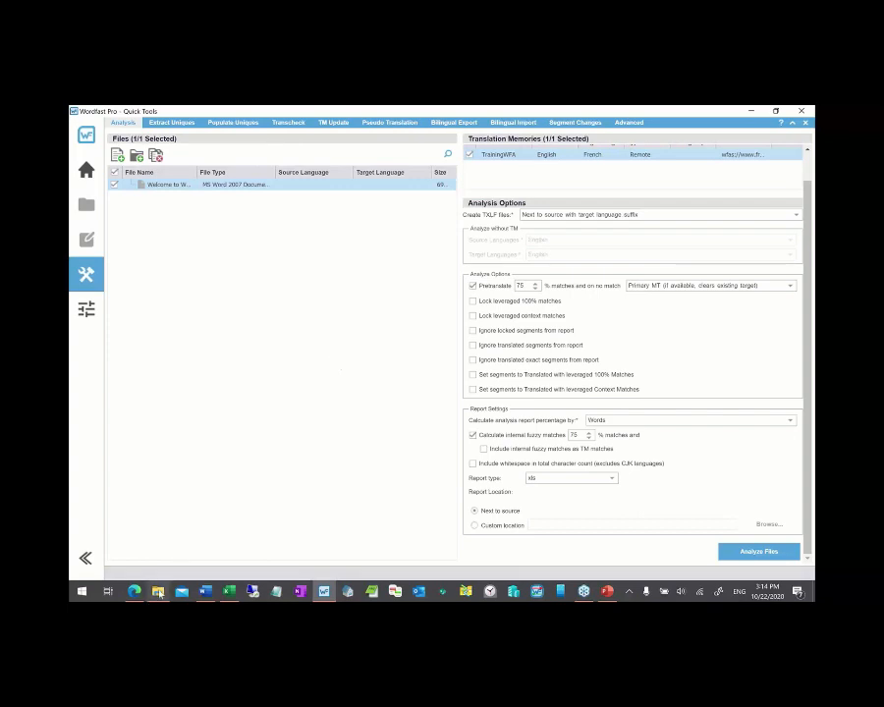
mouse_move(158, 591)
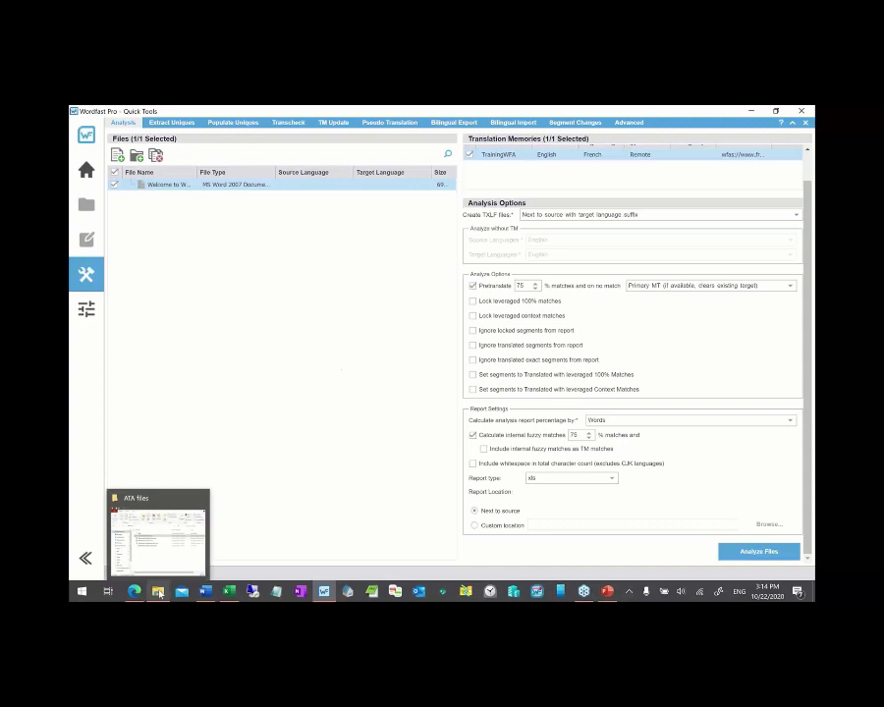
- Bring up the ATA files folder and select Welcome to Word_fr.docx.txlf
left_click(158, 591)
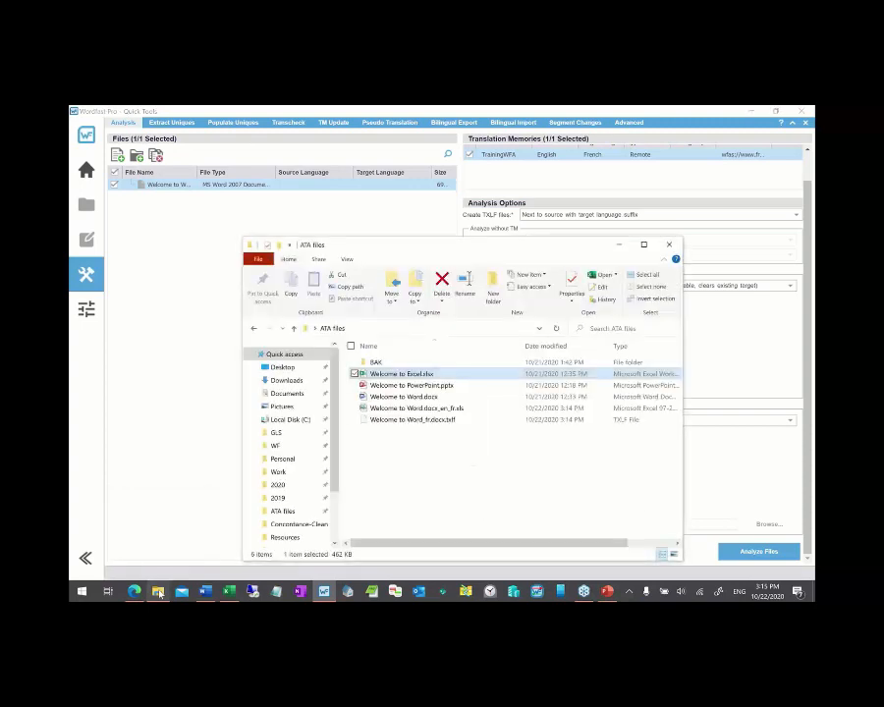
left_click(409, 423)
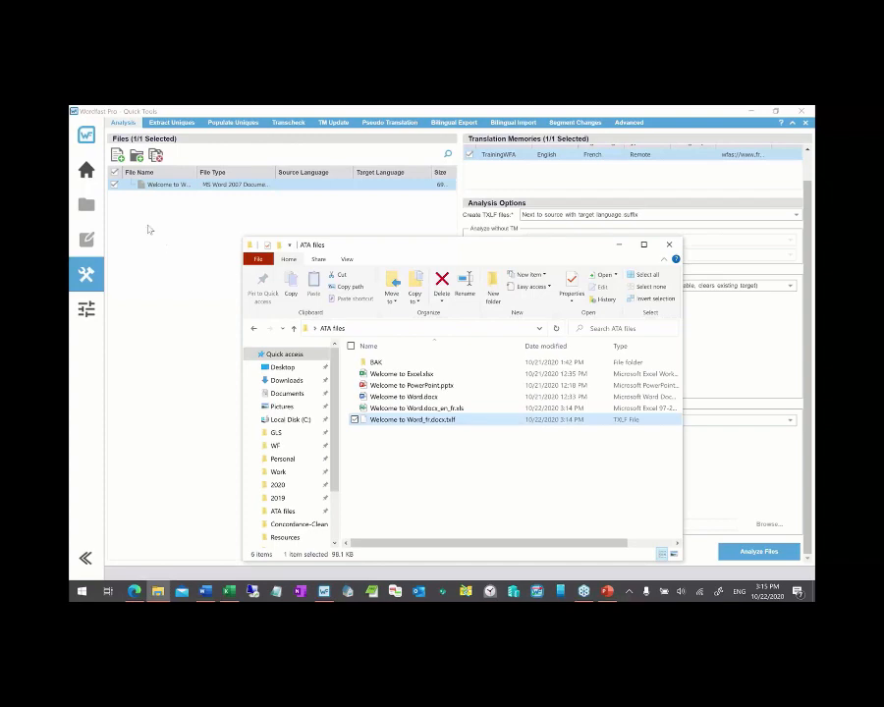
- Show Wordfast Pro's Project List and drag Welcome to Word_fr.docx.txlf onto it
left_click(87, 178)
left_click(87, 175)
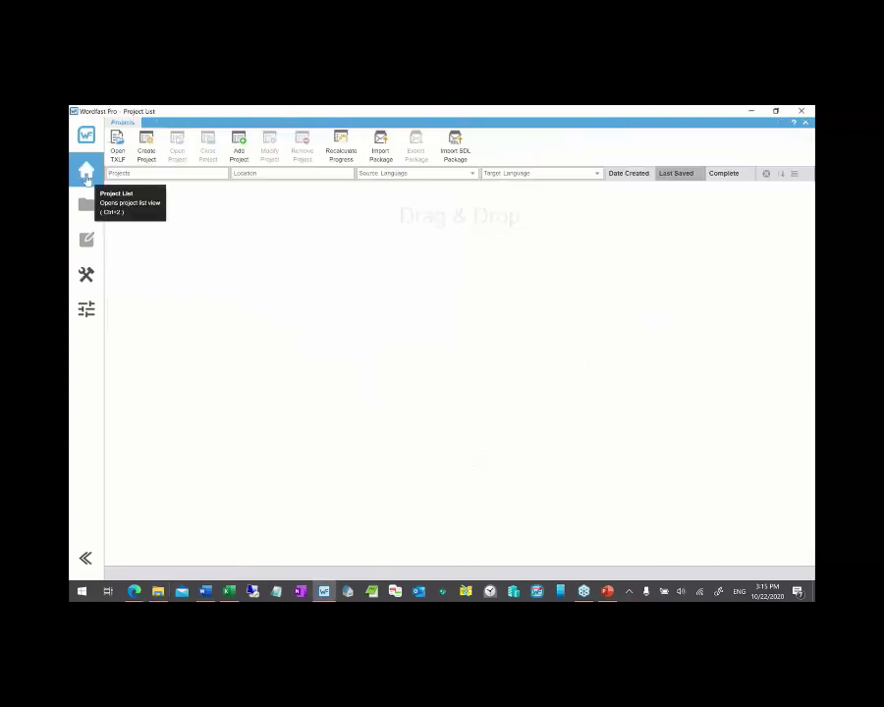
key("alt+Tab")
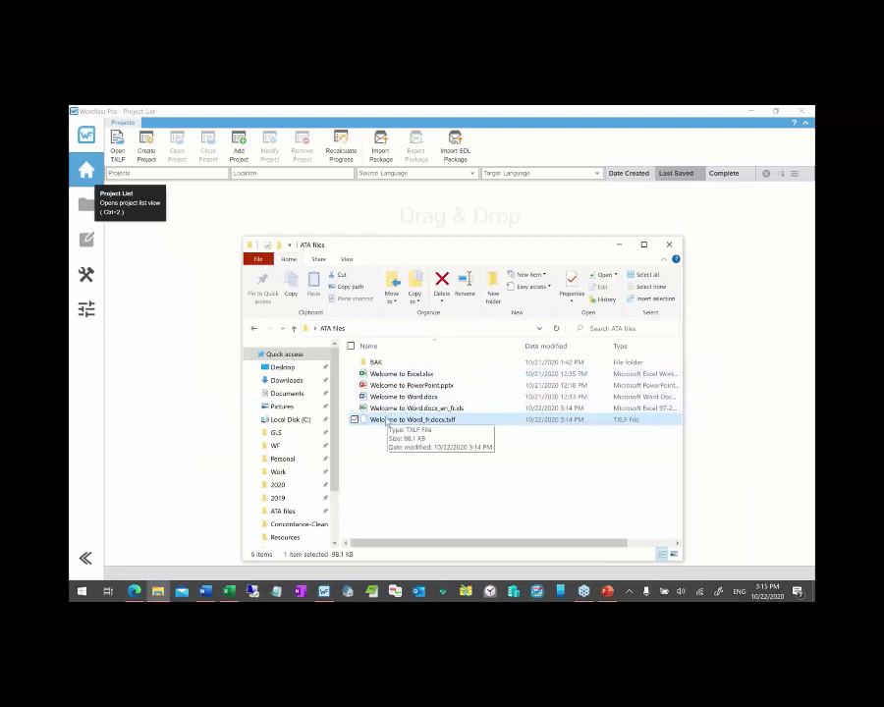
left_click_drag(388, 421, 169, 301)
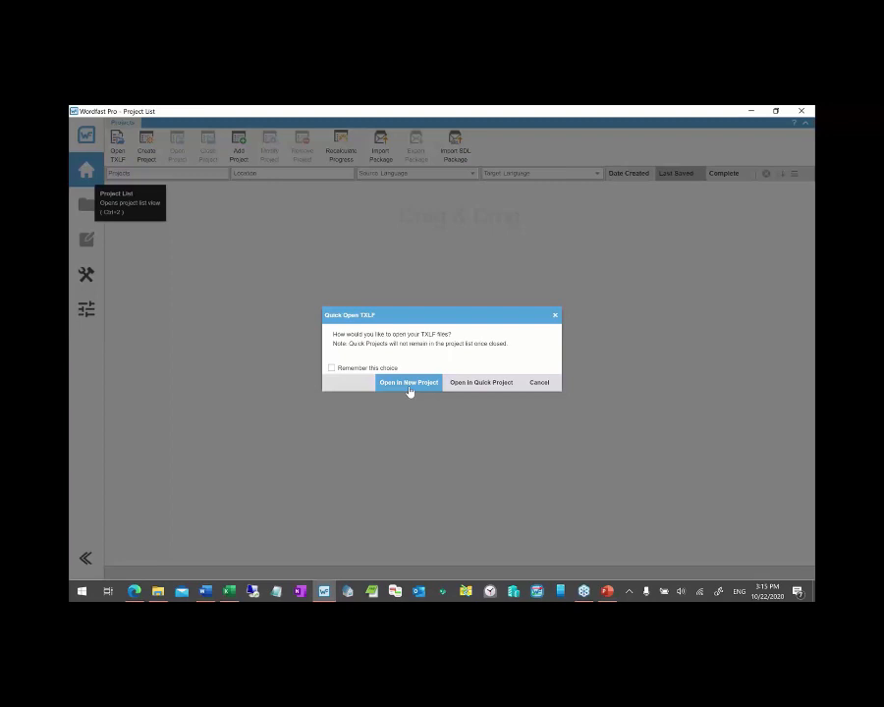
- Open Welcome to Word_fr.docx.txlf as a quick project and scroll its French segments
left_click(483, 382)
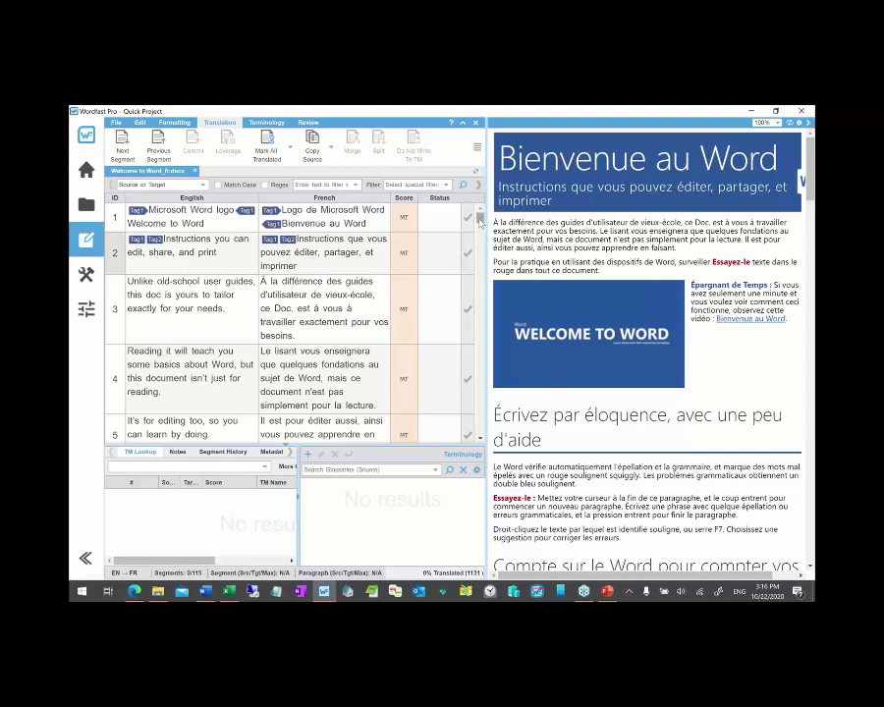
mouse_move(480, 220)
left_mouse_down()
mouse_move(480, 408)
mouse_move(482, 198)
left_mouse_up()
- Close the French Word document and its quick project, returning to the Quick Tools analysis page
left_click(195, 172)
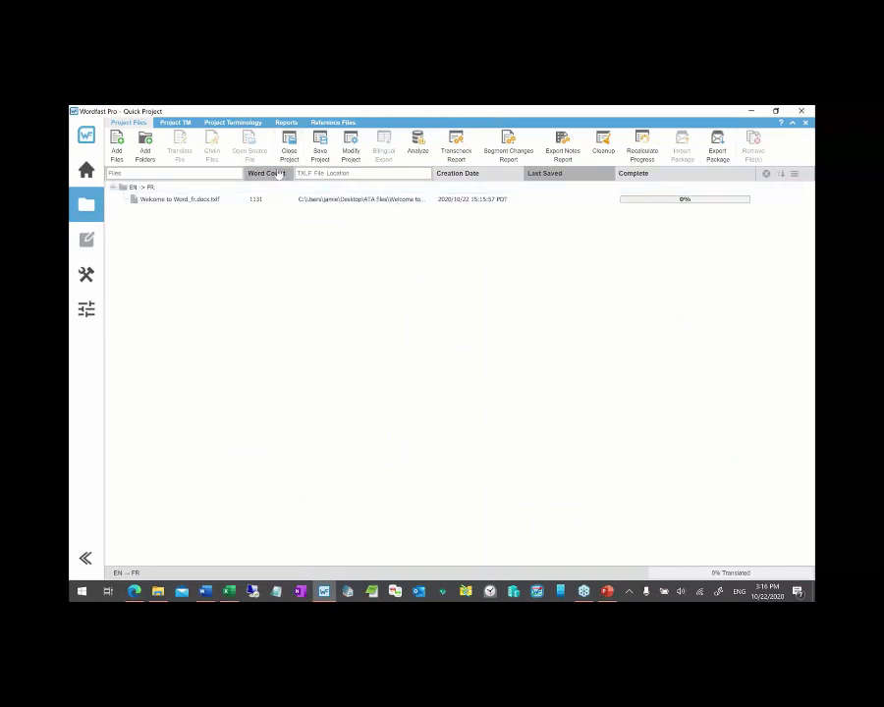
left_click(290, 151)
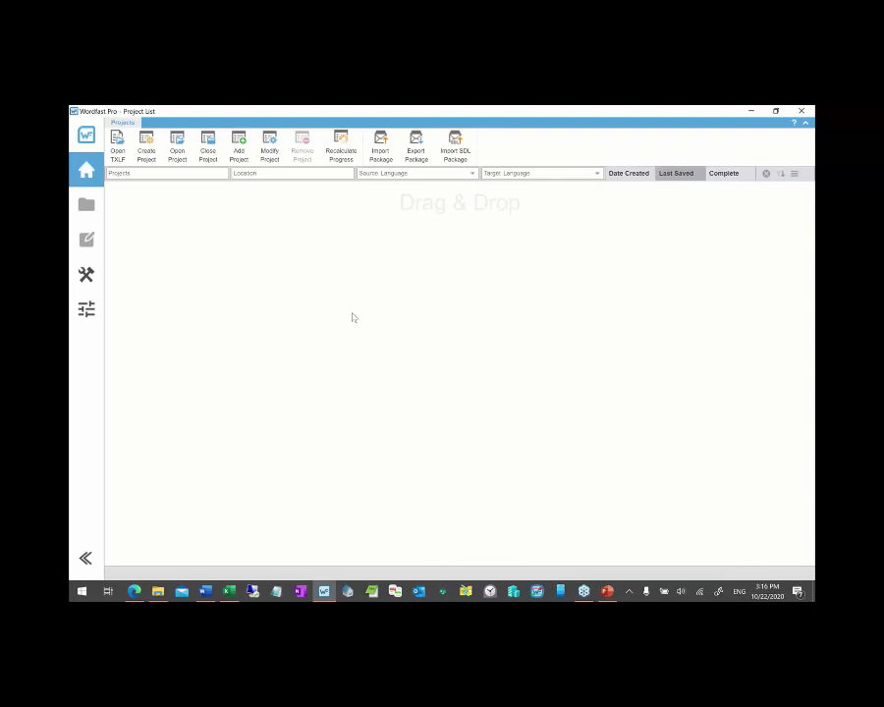
left_click(87, 275)
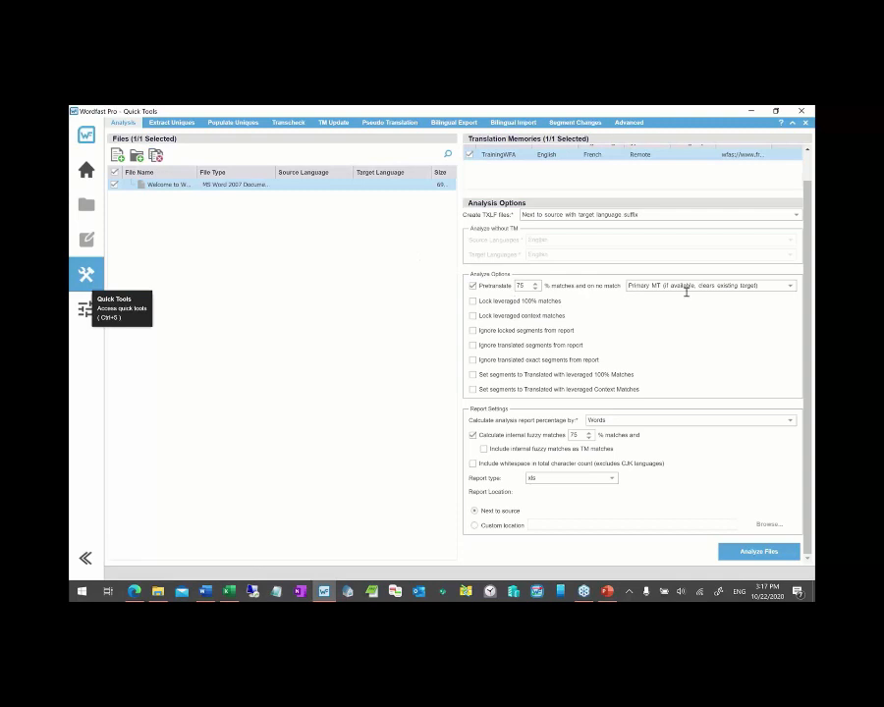
- Set no-match segments to Maintain existing target, clear the Files list, and open Pseudo Translation
left_click(789, 286)
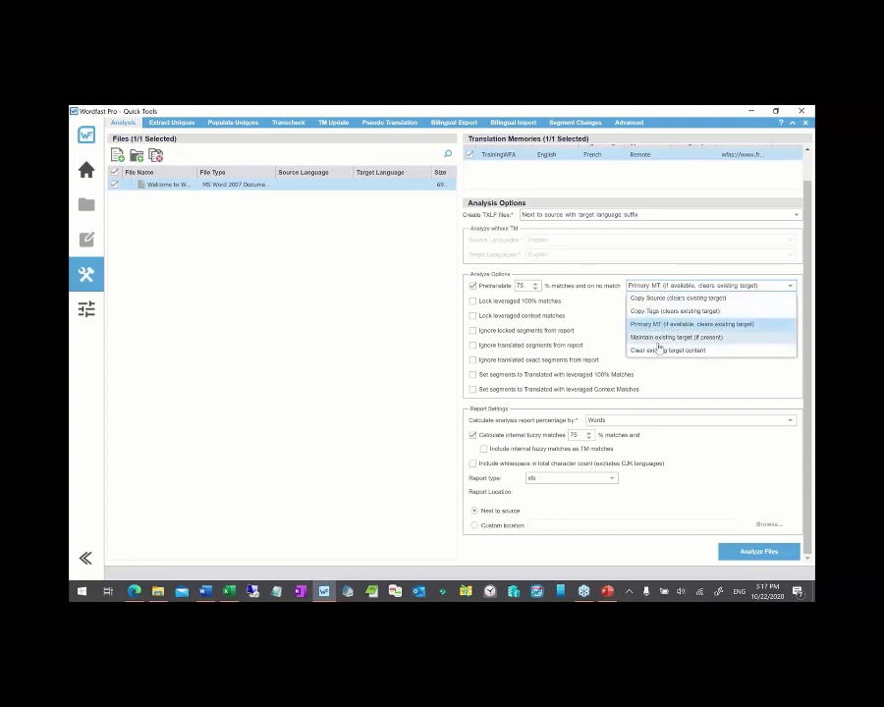
left_click(658, 337)
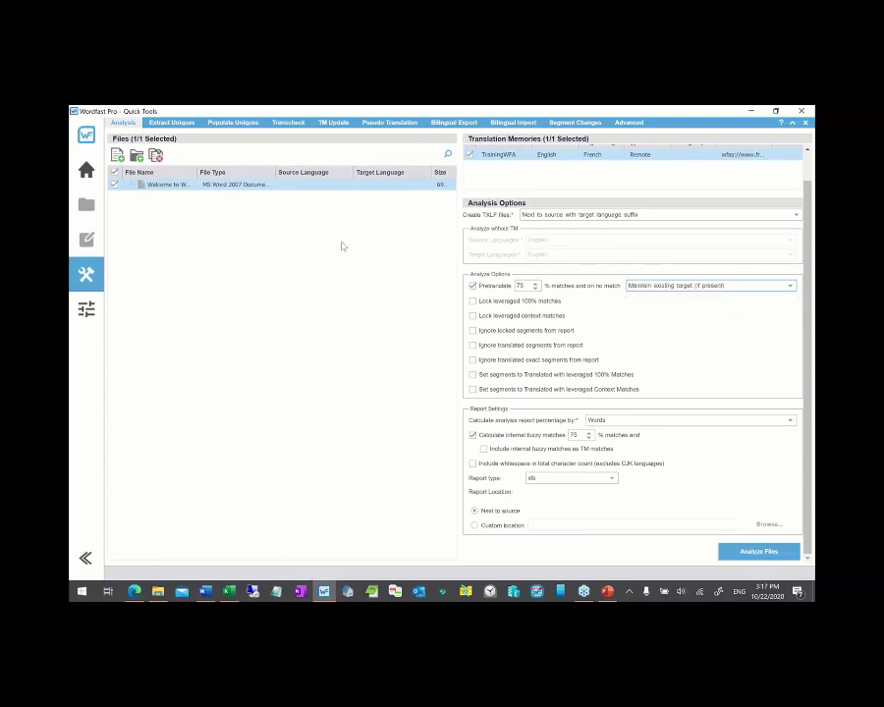
left_click(156, 157)
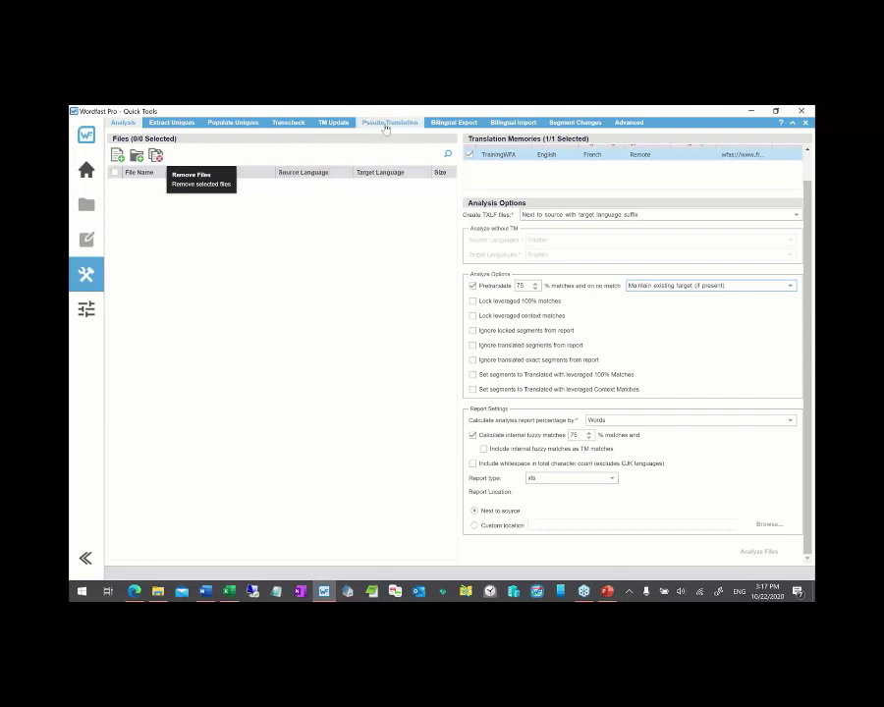
left_click(386, 125)
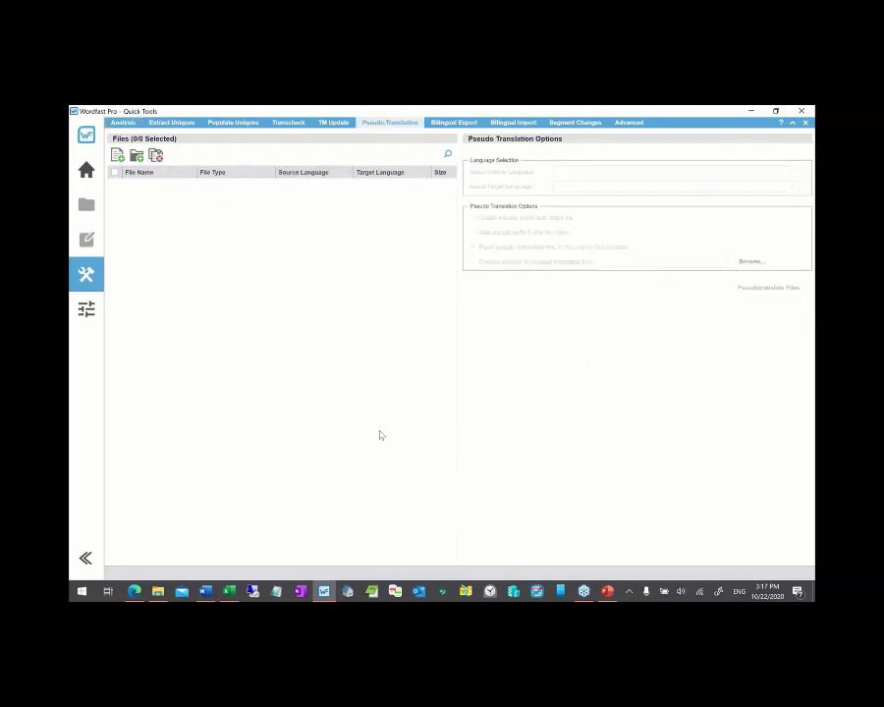
key("alt+Tab")
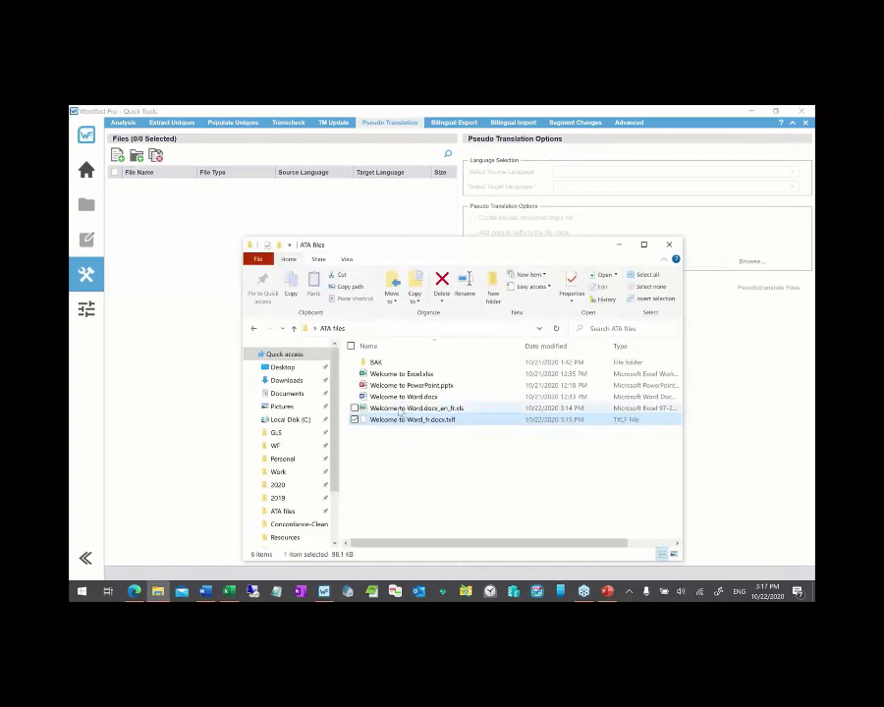
- Review the Welcome to Word.docx_en_fr.xls analysis report (1025 words), close it, and return to ATA files
double_click(399, 408)
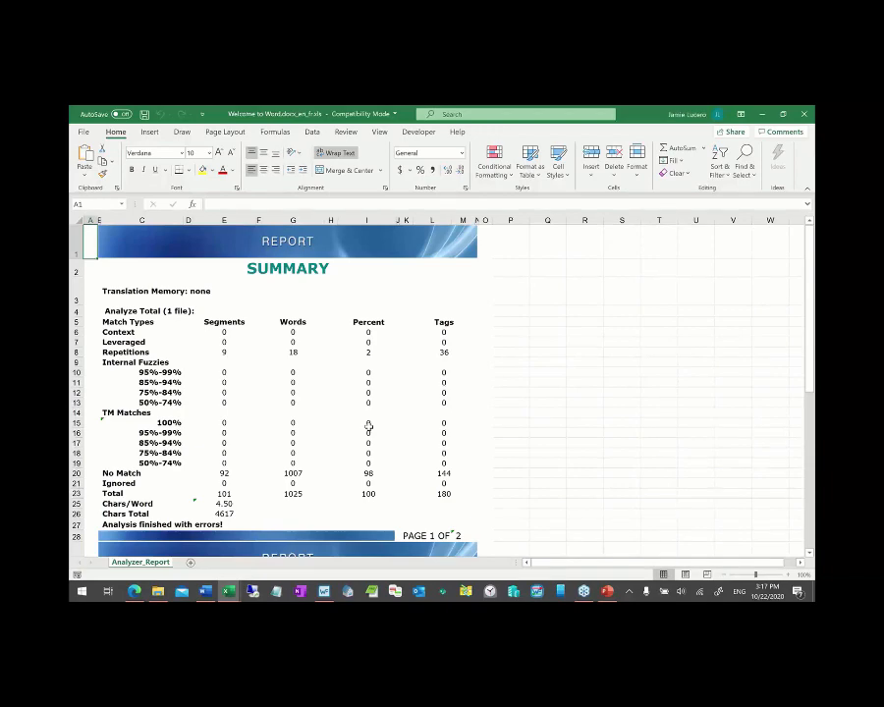
scroll(368, 425, "down", 1)
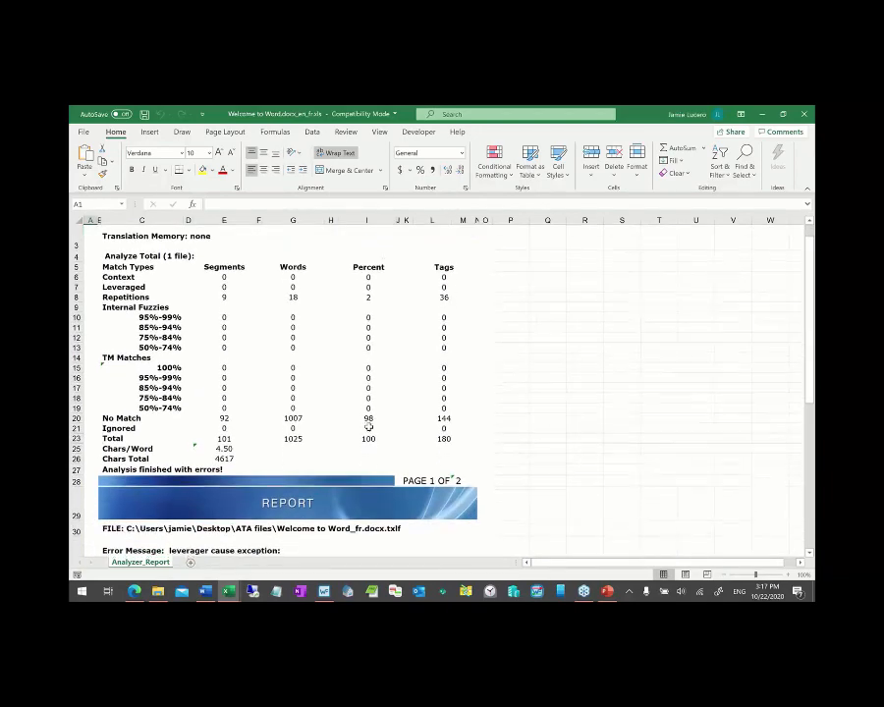
scroll(368, 425, "down", 5)
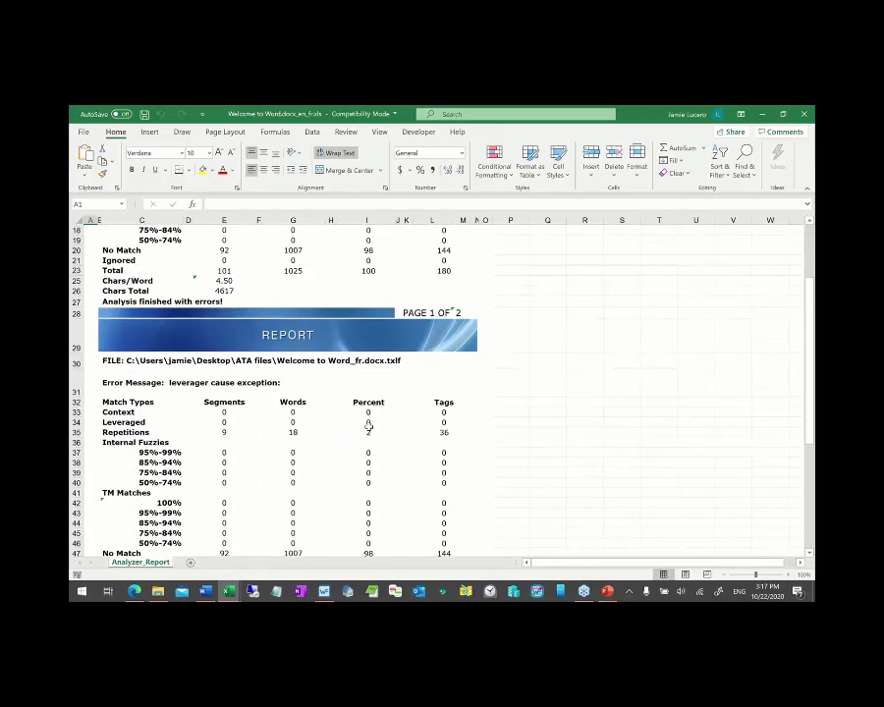
scroll(368, 425, "down", 2)
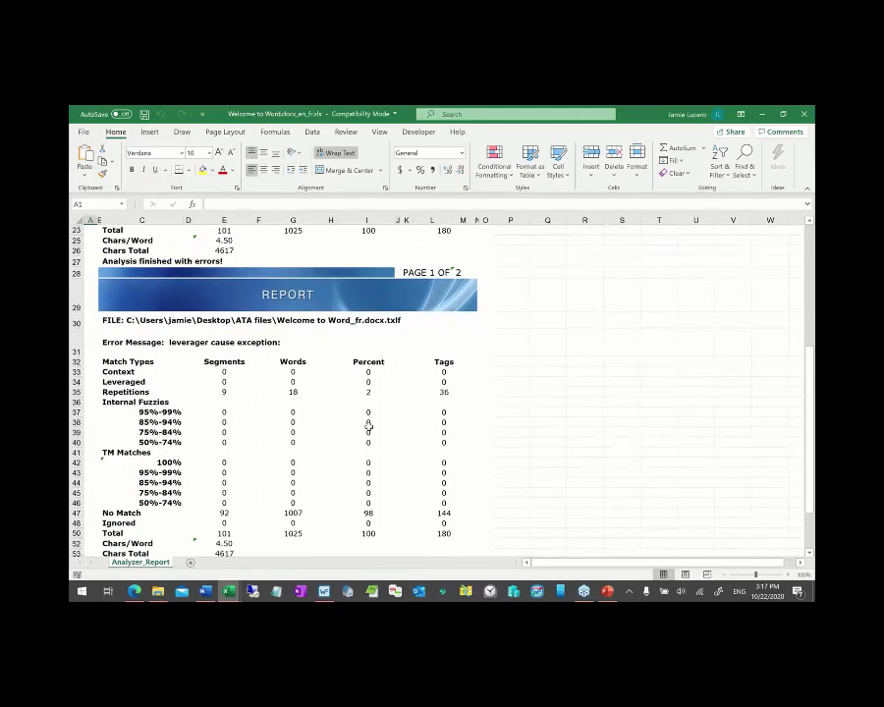
scroll(369, 426, "down", 2)
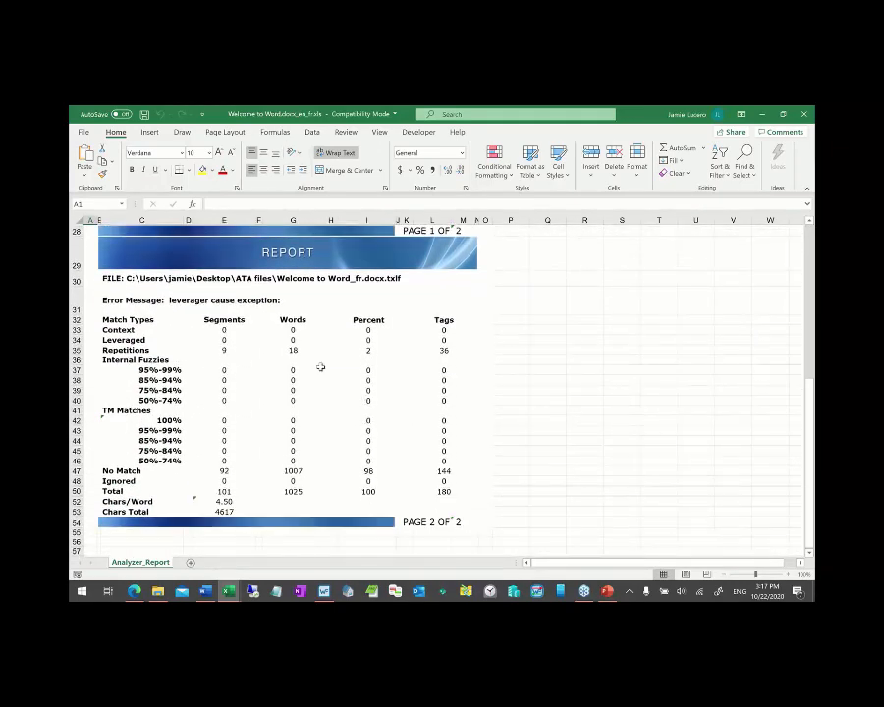
scroll(330, 462, "up", 9)
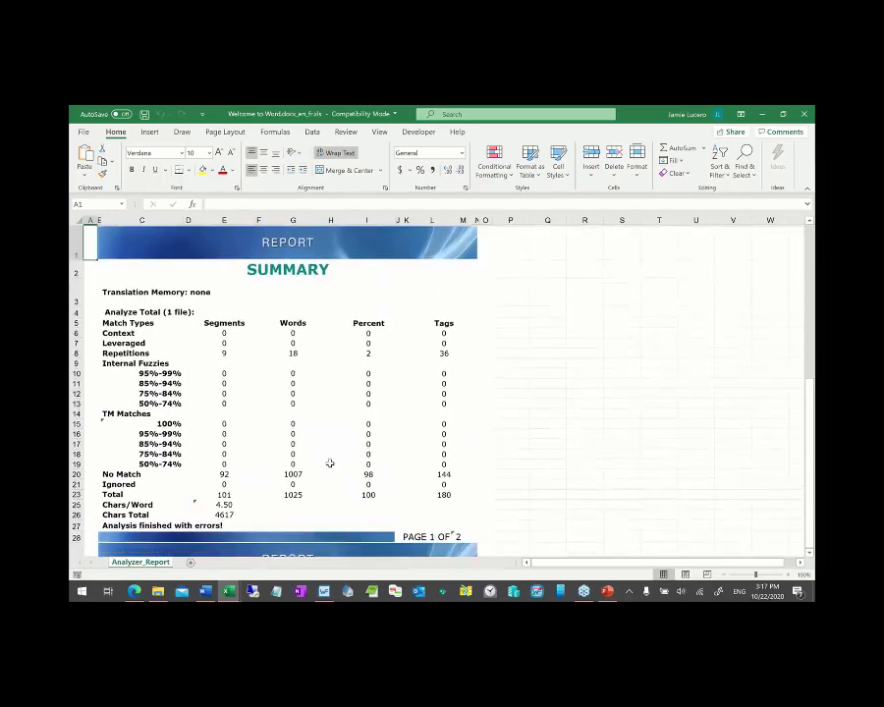
key("alt+F4")
key("alt+Tab")
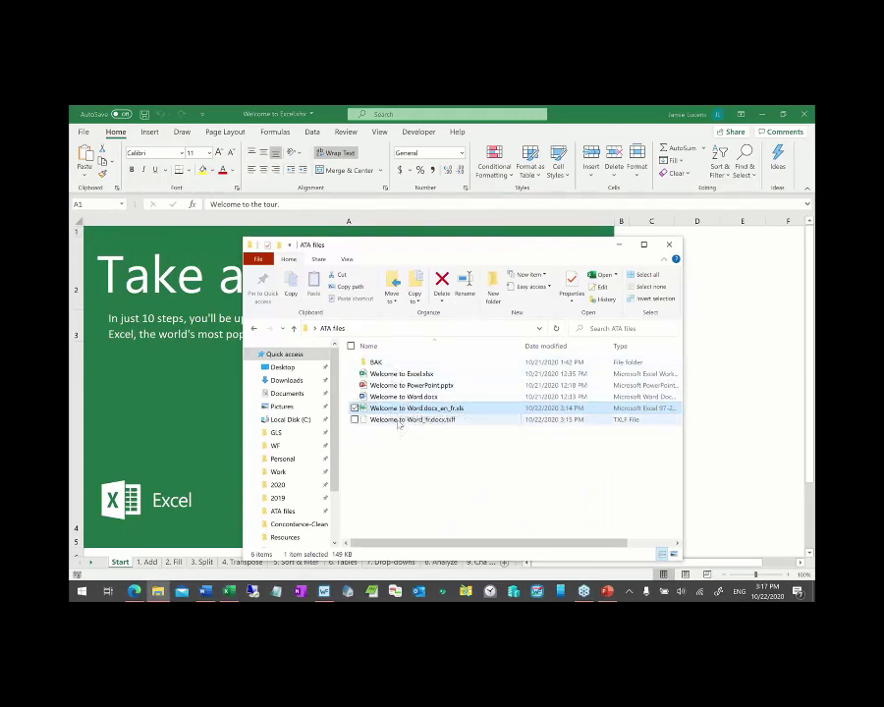
- Permanently delete Welcome to Word_fr.docx.txlf and the Word.docx_en_fr report from ATA files
left_click(398, 421)
key("shift+Up")
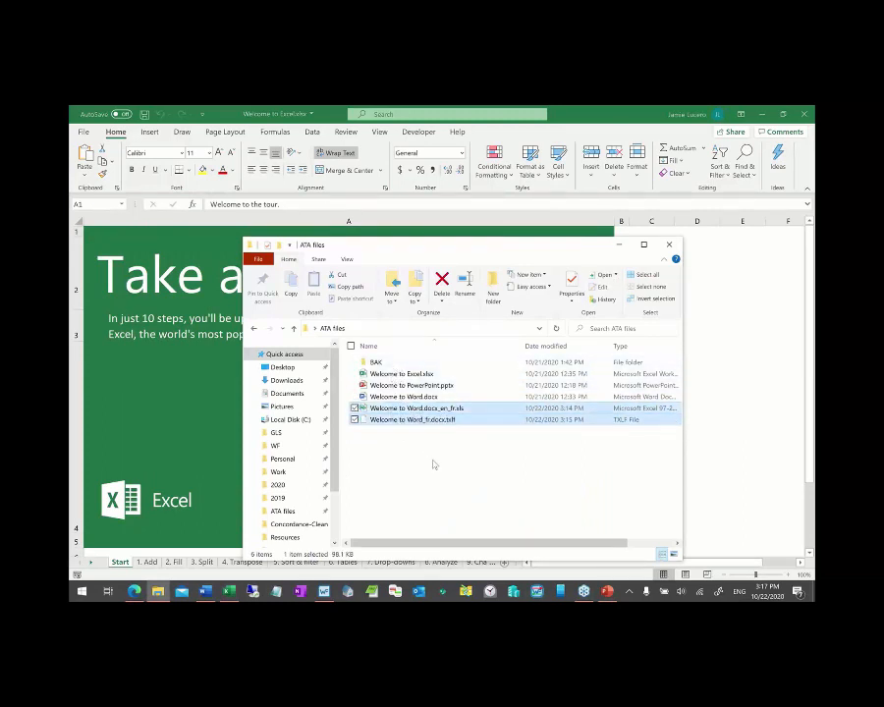
key("shift+Delete")
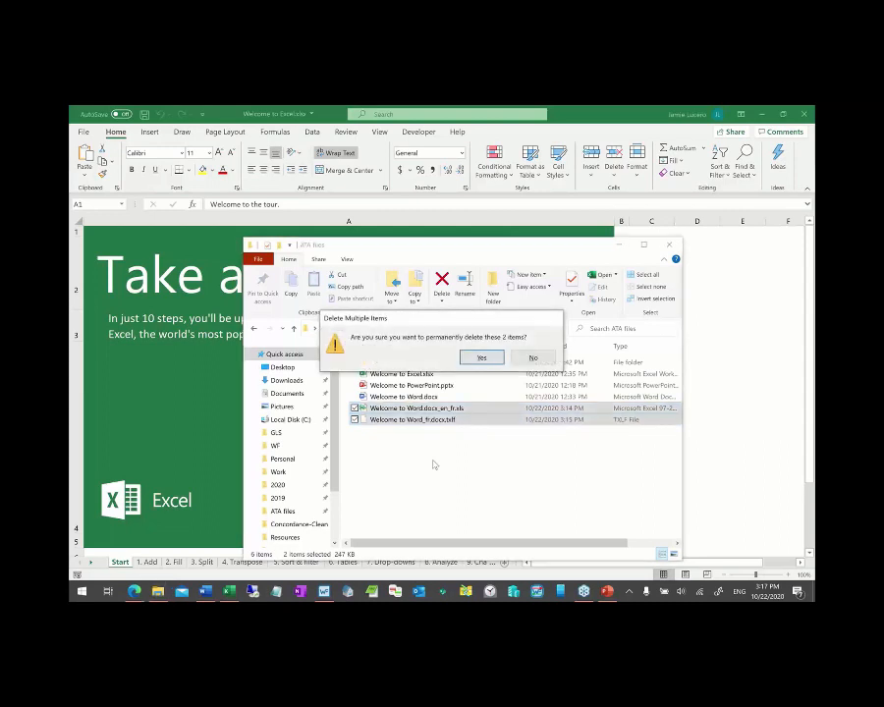
key("Return")
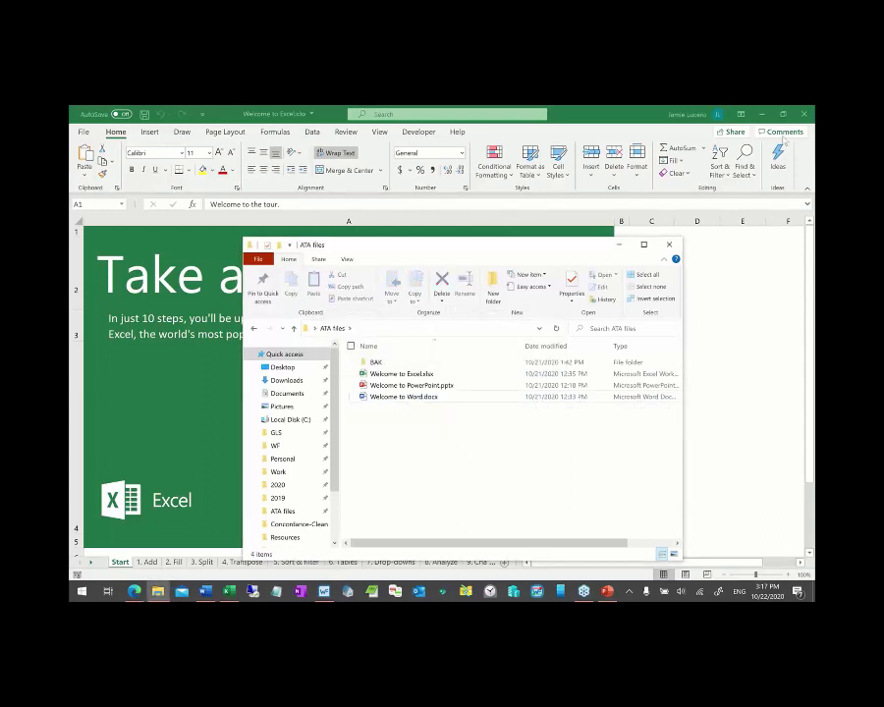
- Close the Excel workbook without saving, then close PowerPoint and Word
left_click(802, 115)
left_click(802, 115)
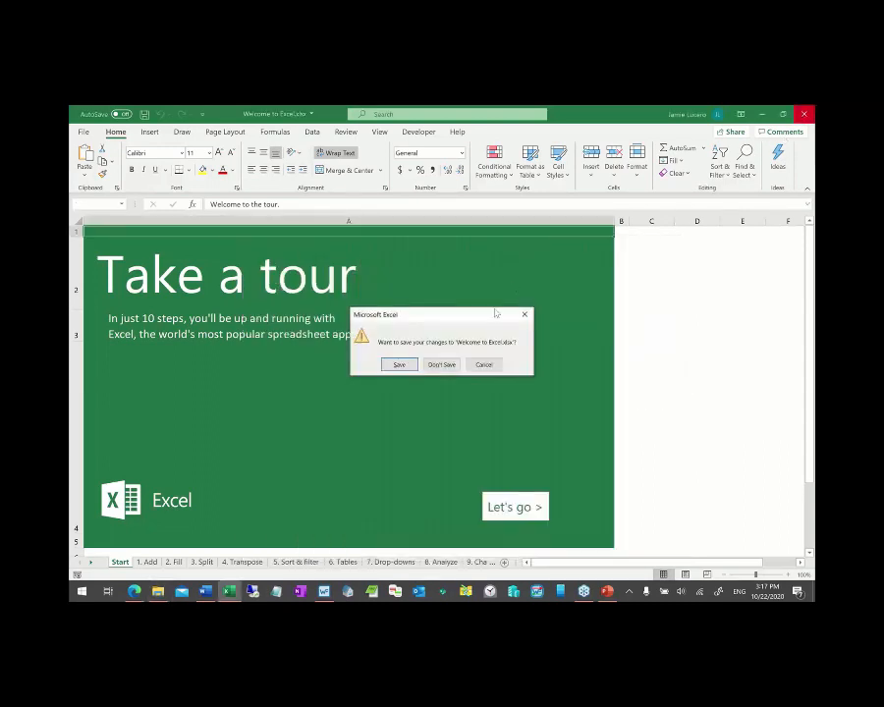
left_click(444, 364)
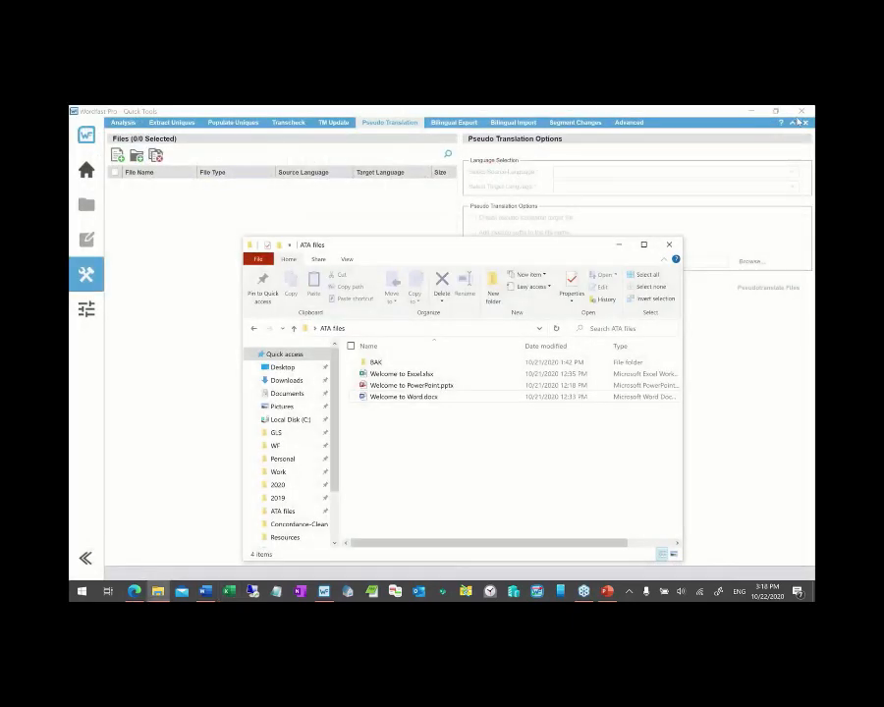
key("alt+Tab")
left_click(628, 259)
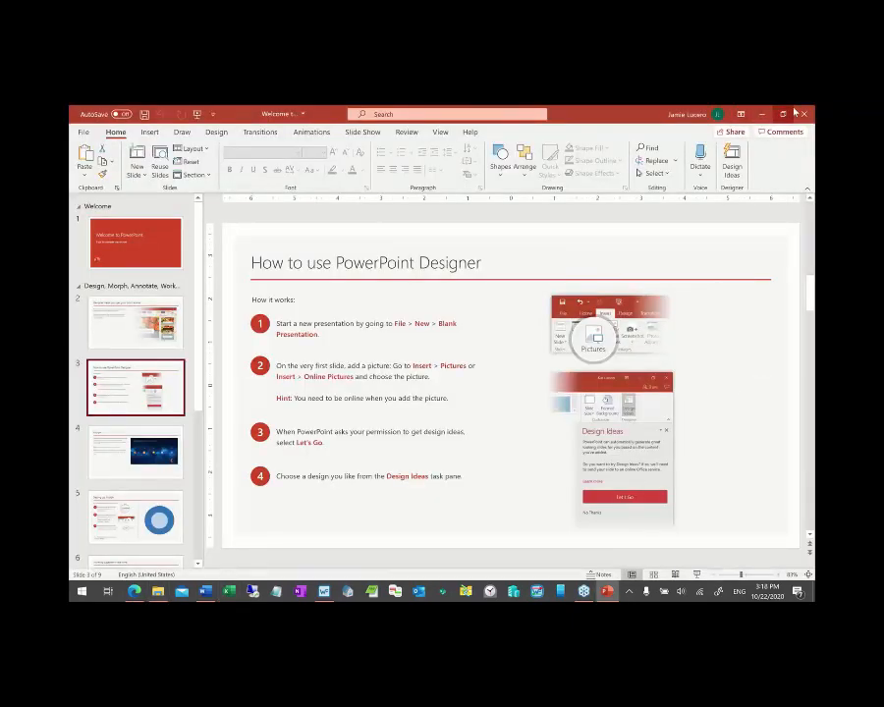
key("alt+F4")
key("alt+Tab")
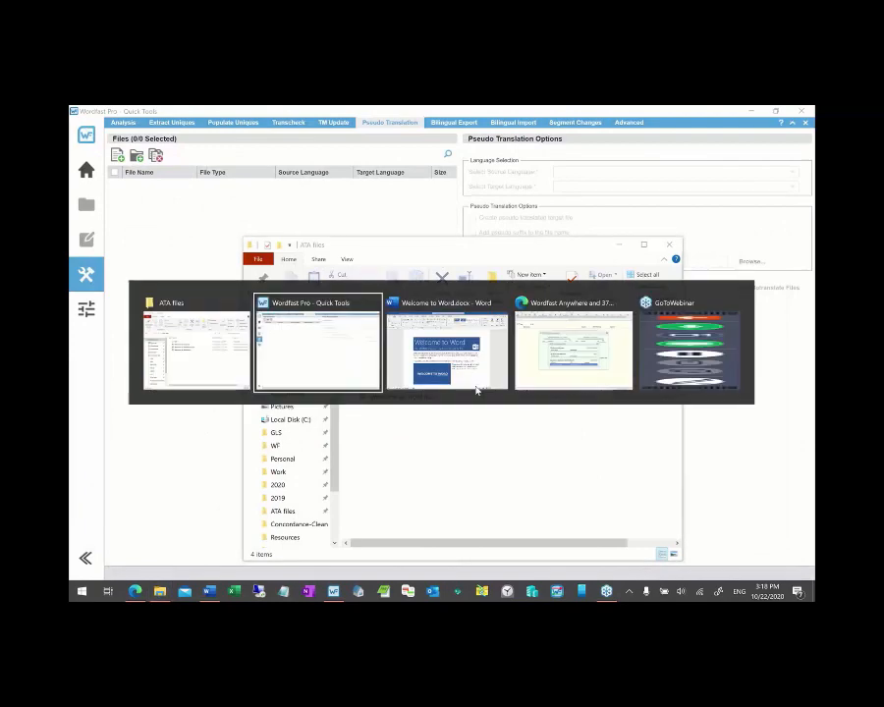
left_click(475, 385)
left_click(805, 114)
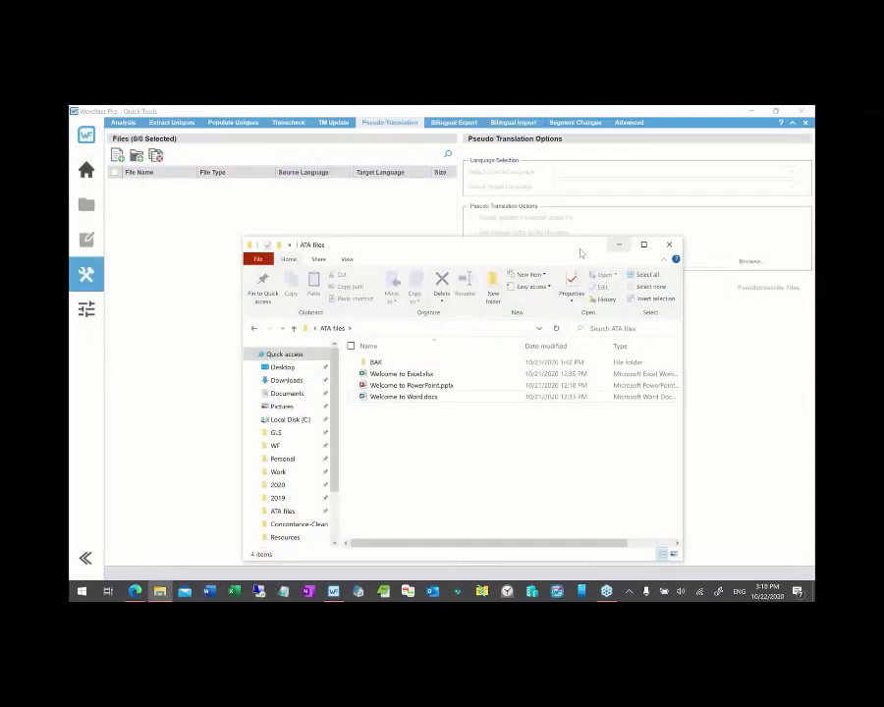
left_click_drag(574, 249, 416, 317)
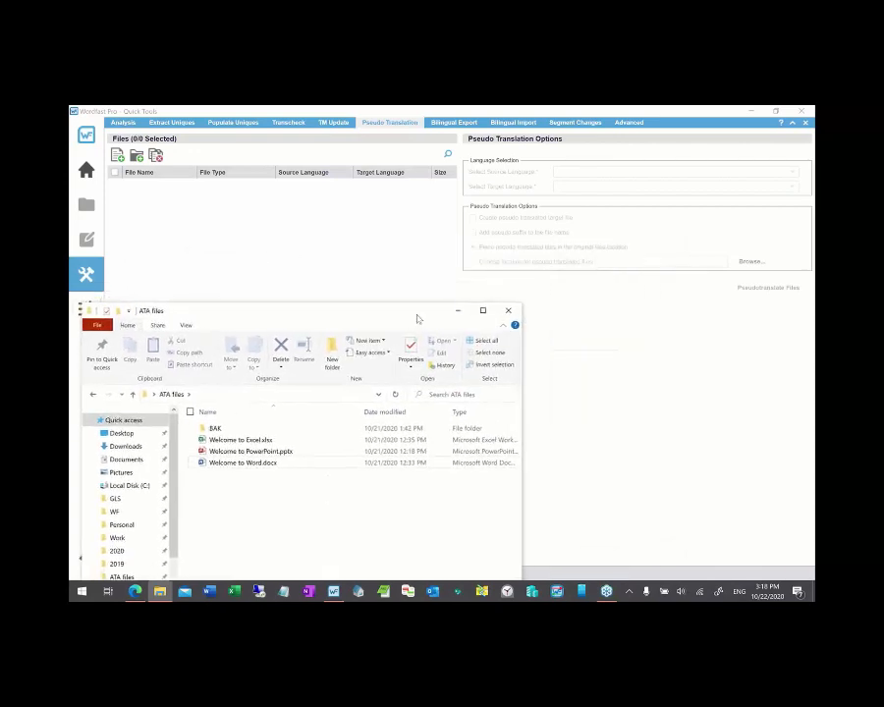
- Drag Welcome to Excel.xlsx, Welcome to PowerPoint.pptx and Welcome to Word.docx into Wordfast's pseudo-translation list
left_click(396, 268)
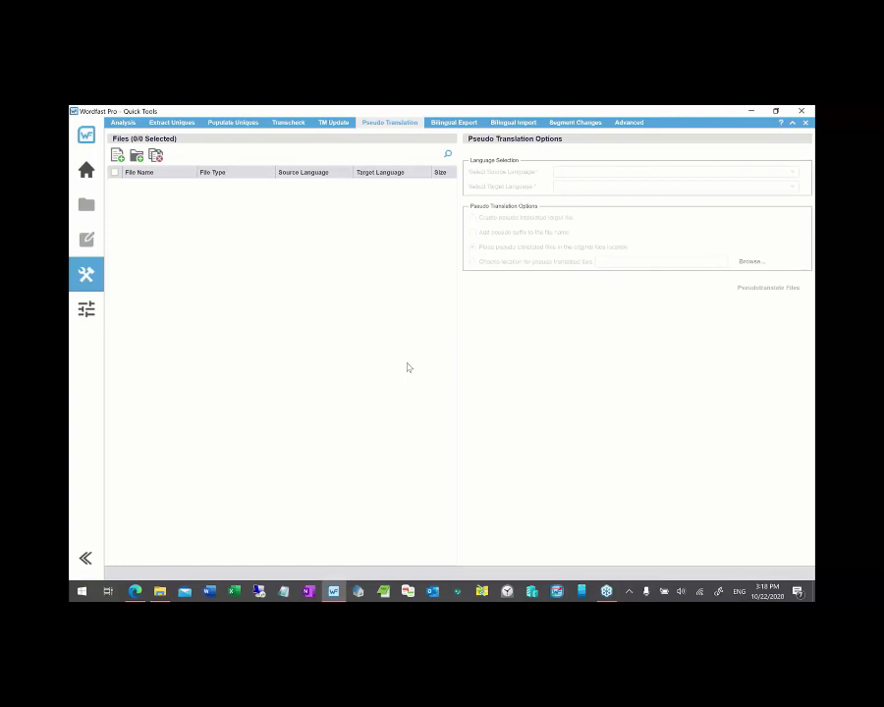
key("alt+Tab")
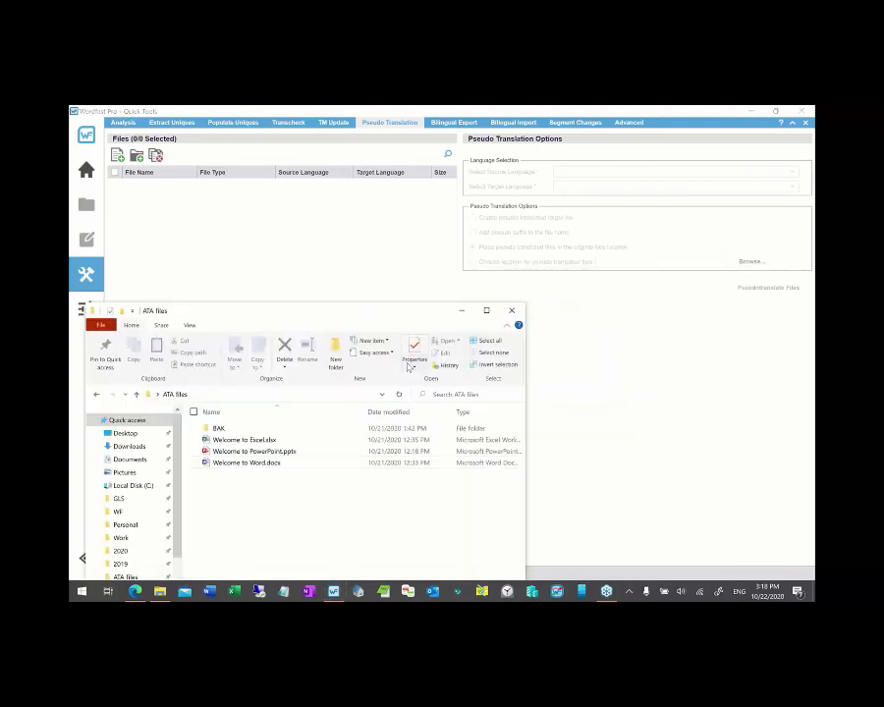
left_click(281, 467)
key("shift+Up")
key("shift+Up")
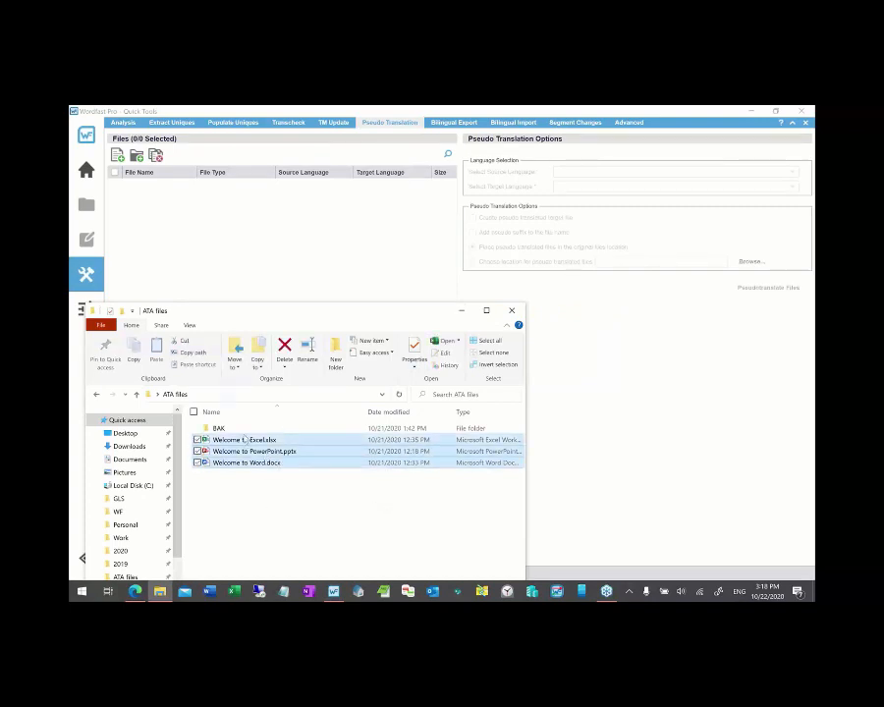
left_click_drag(216, 281, 217, 280)
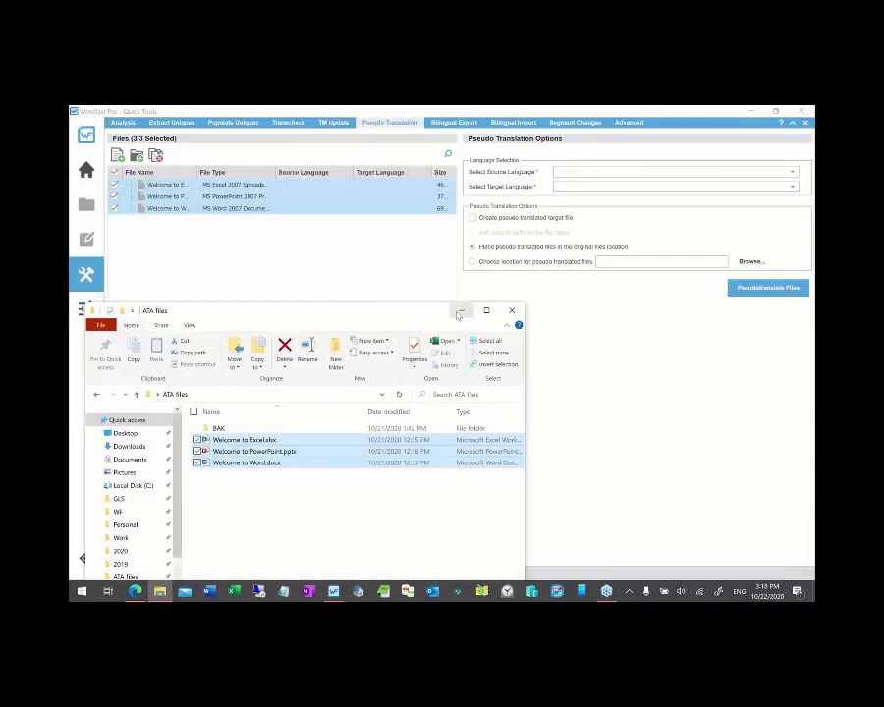
left_click(460, 310)
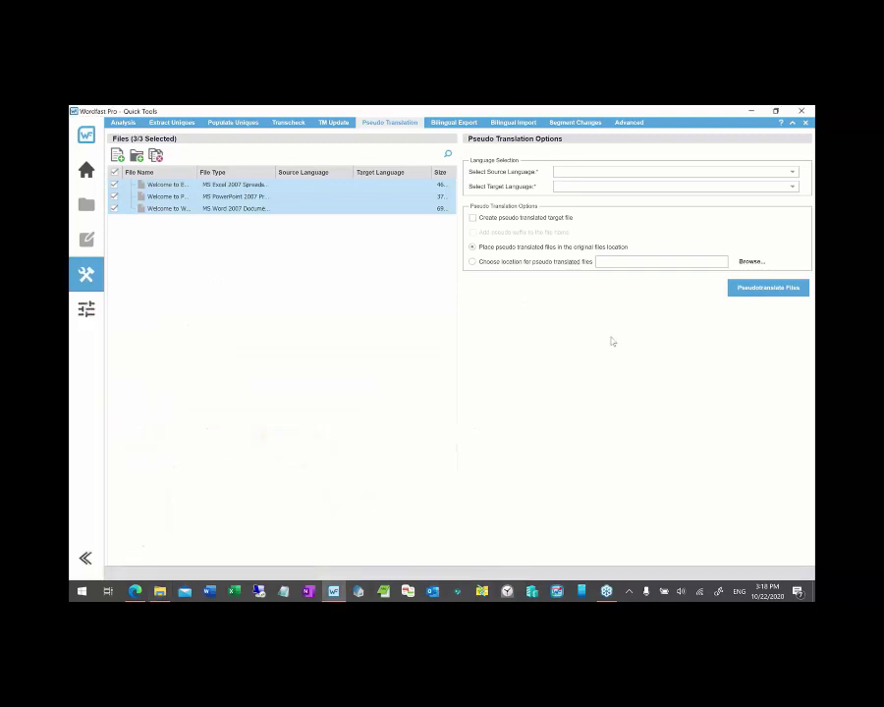
left_click(592, 171)
type("en")
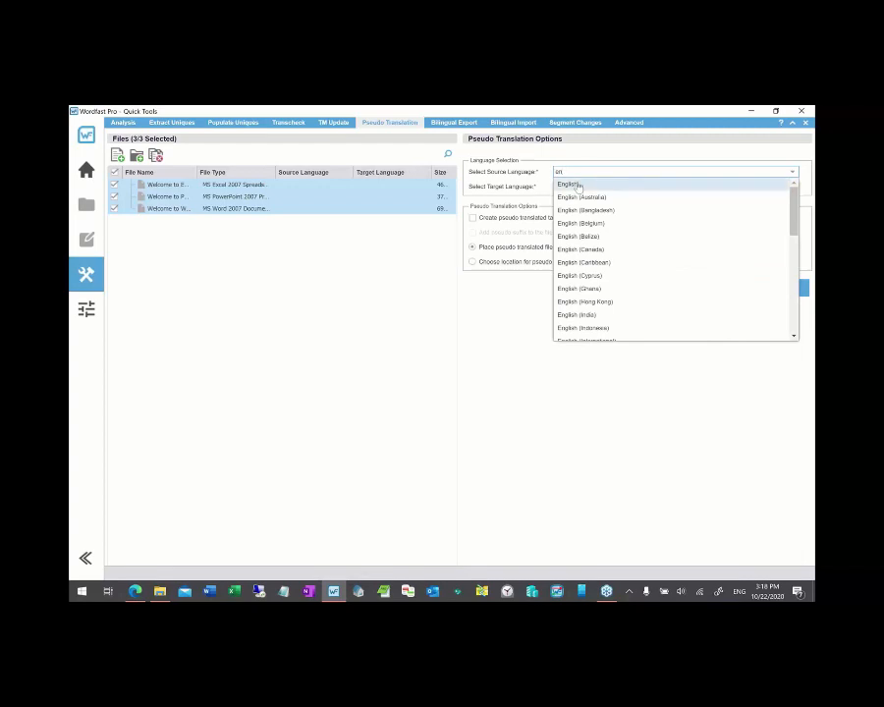
- Choose English as the source language and French as the target language
left_click(567, 183)
left_click(578, 187)
type("fre")
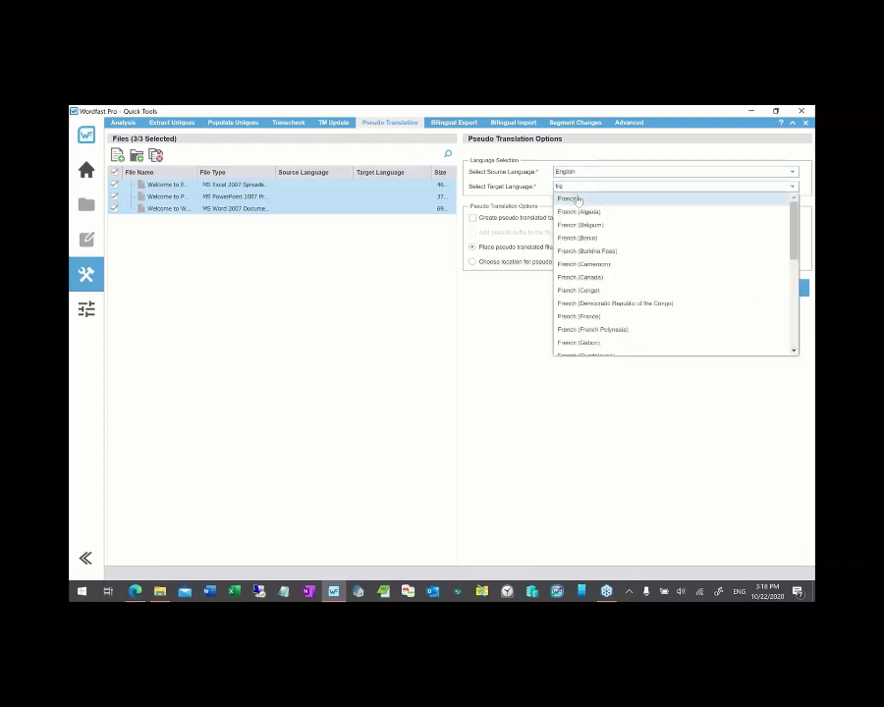
key("Return")
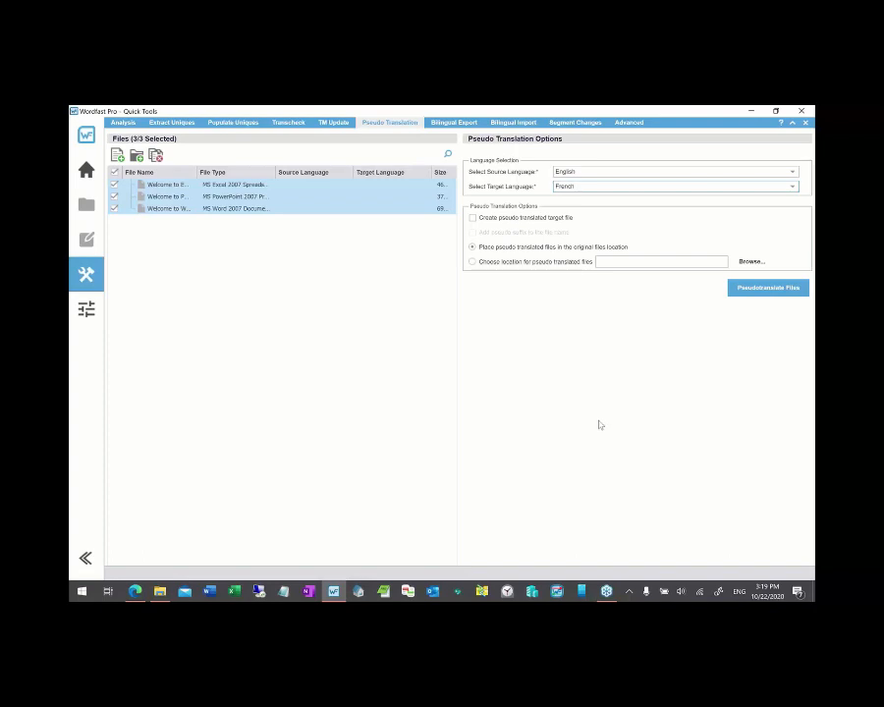
- Tick the Create pseudo translated target file option
left_click(473, 219)
- Run the pseudo-translation on the three files and accept the 'Pseudo translation is finished' notice
left_click(763, 288)
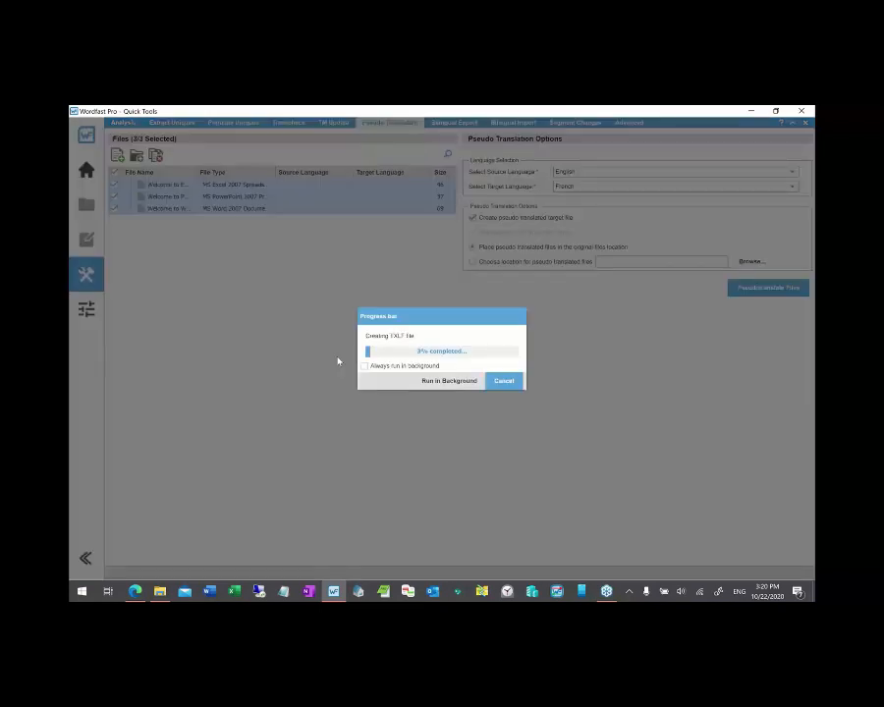
left_click(160, 591)
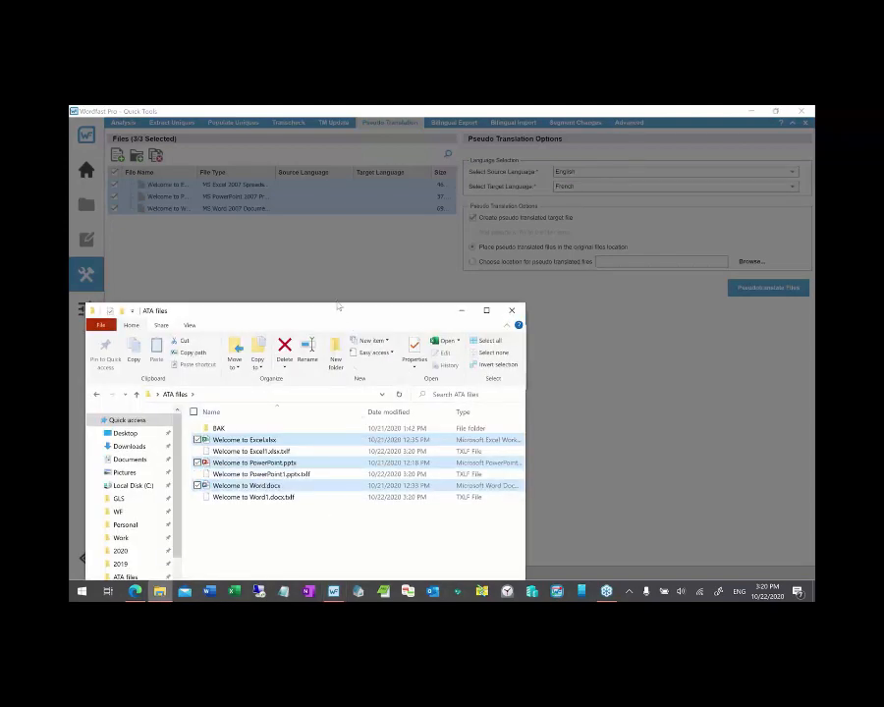
left_click_drag(337, 307, 343, 250)
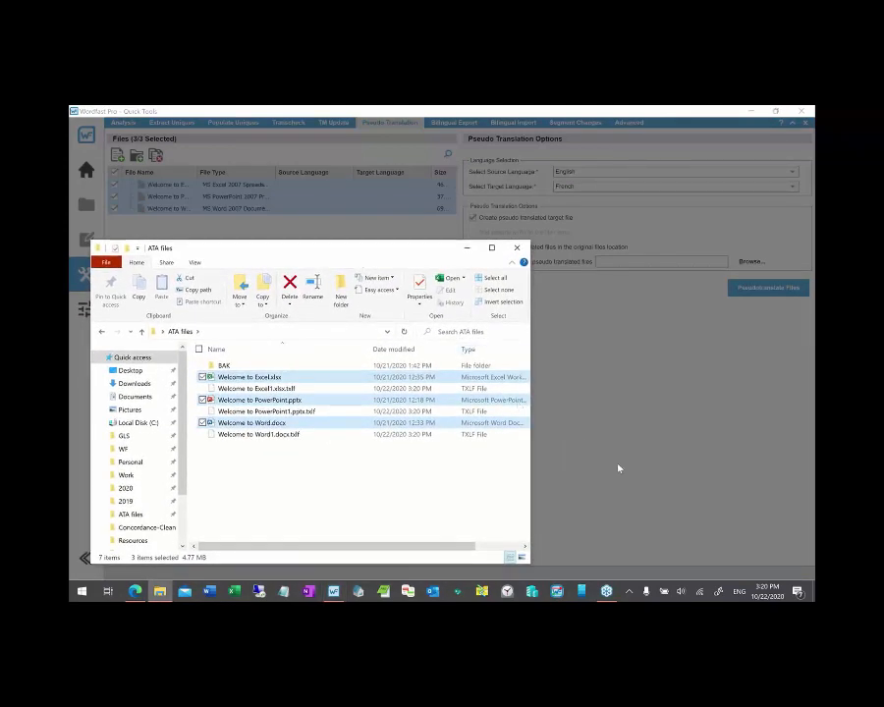
left_click(618, 468)
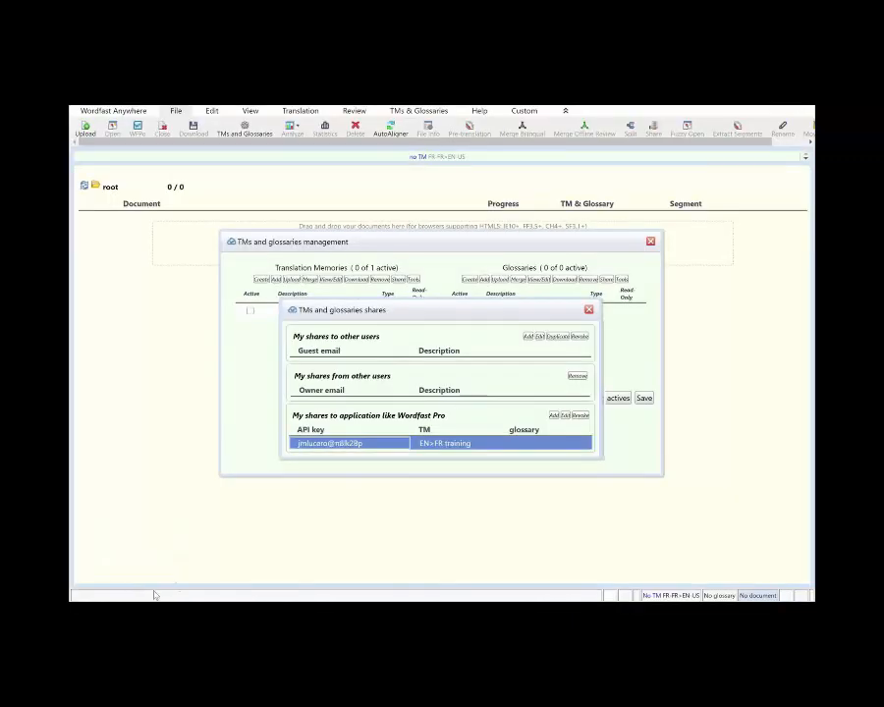
key("alt+Tab")
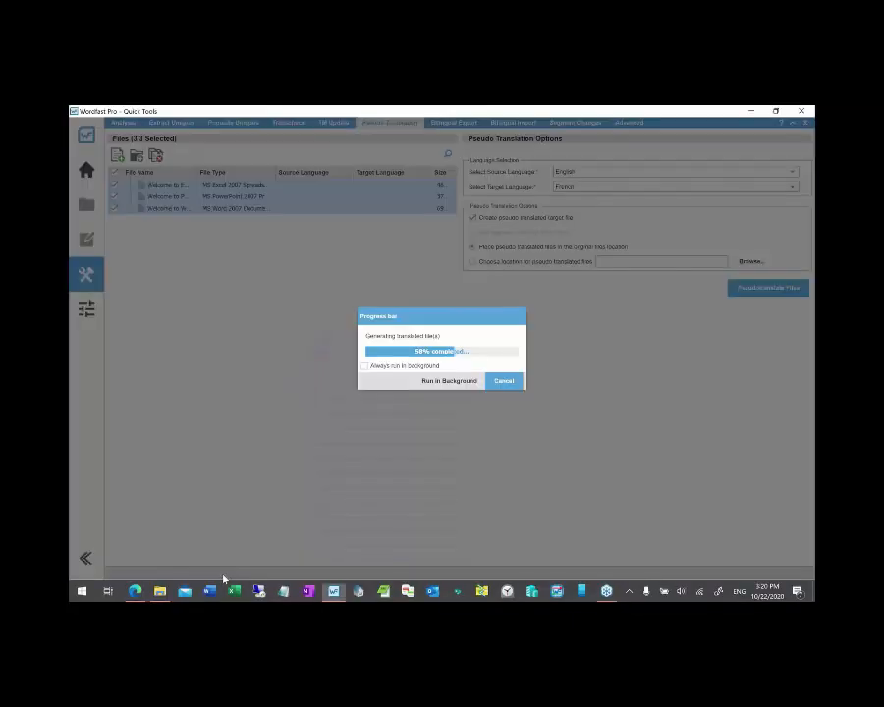
key("alt+Tab")
key("Tab")
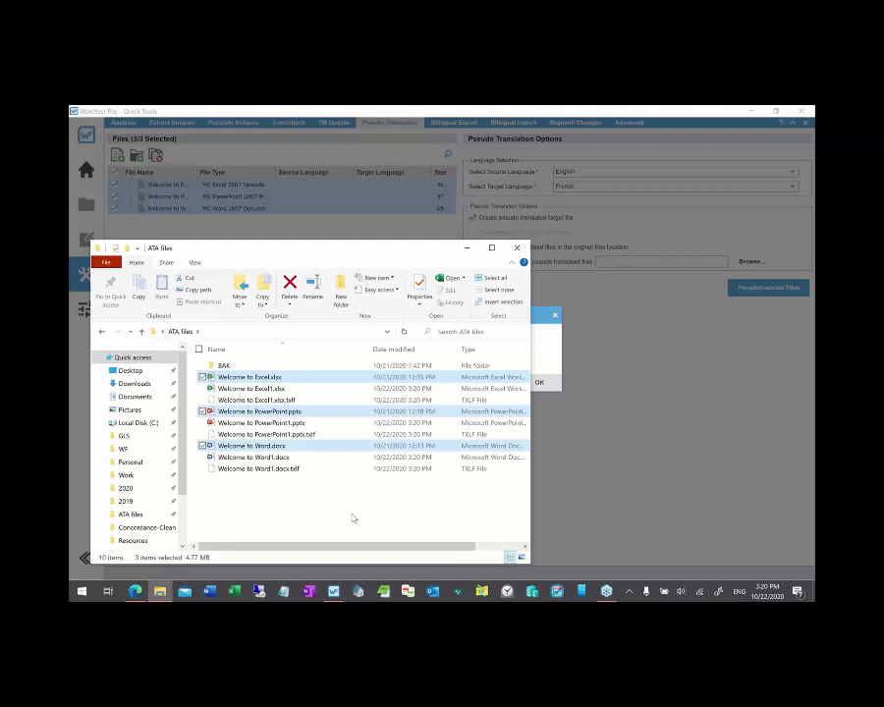
left_click(552, 363)
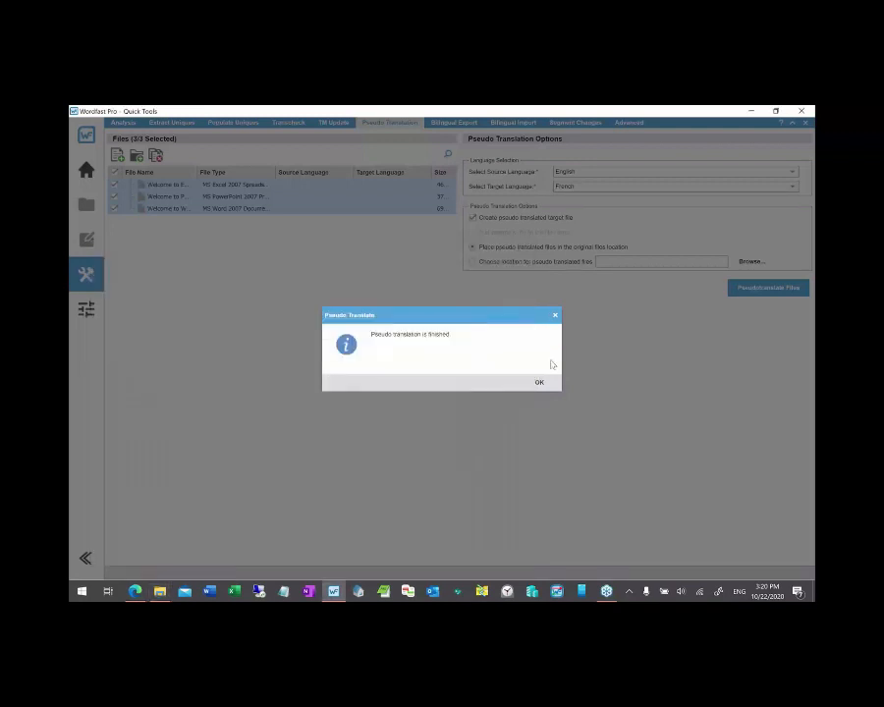
left_click(539, 384)
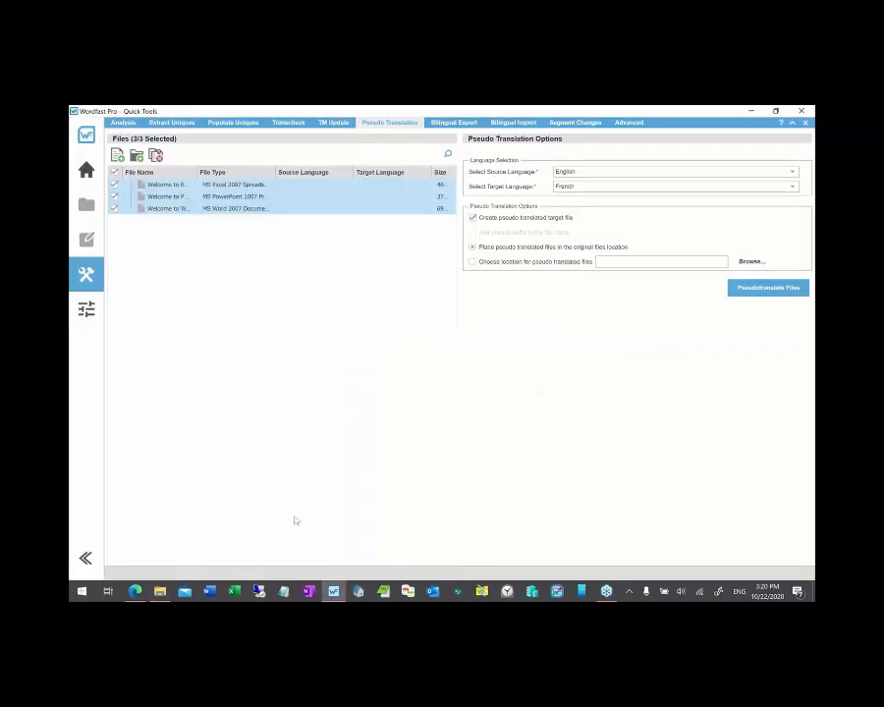
- Open Welcome to Excel1.xlsx from the ATA files folder in Excel
left_click(159, 593)
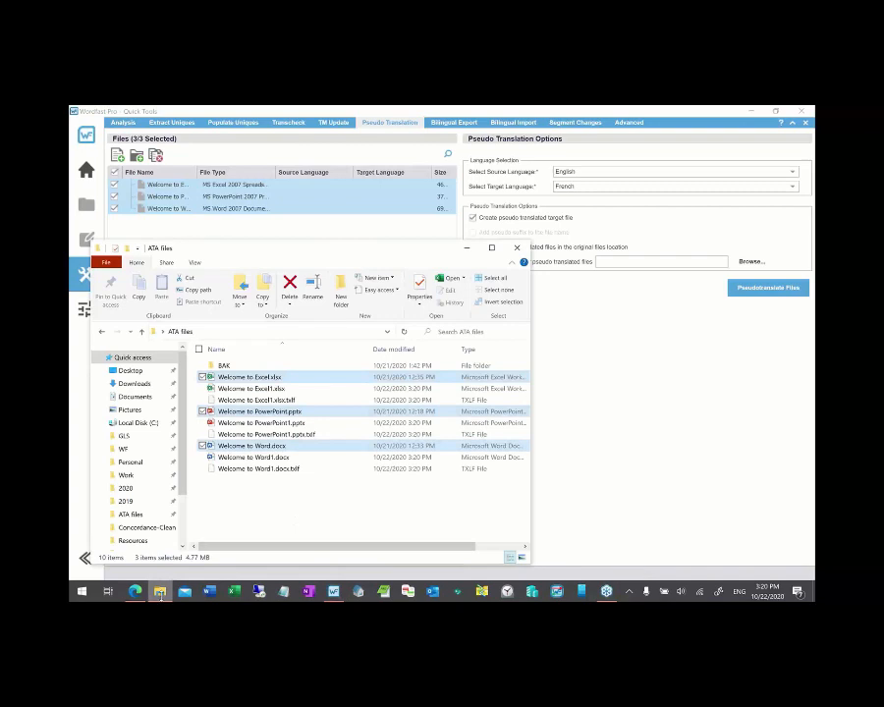
left_click(251, 388)
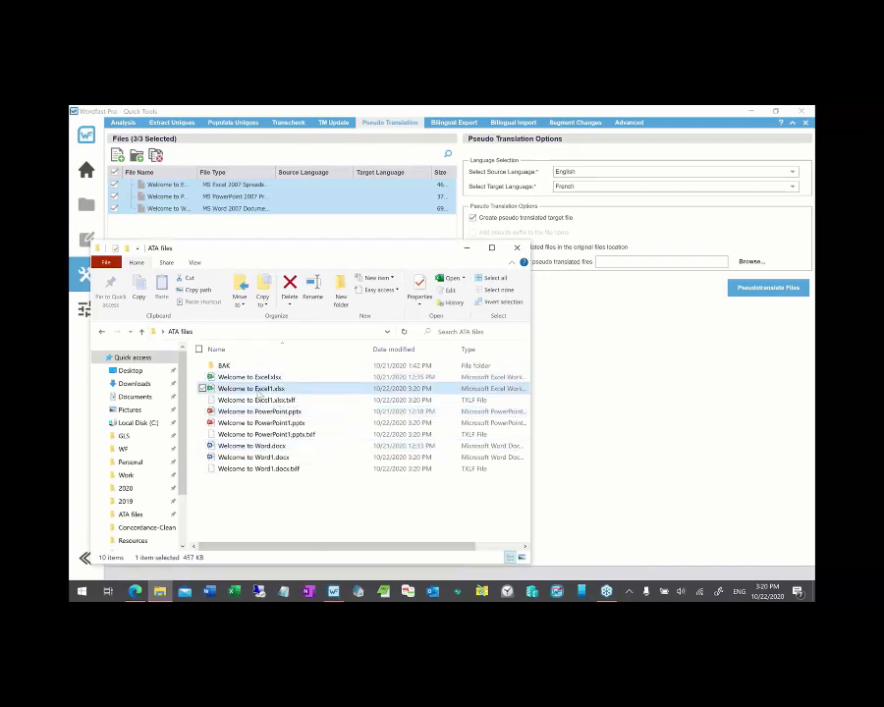
double_click(223, 389)
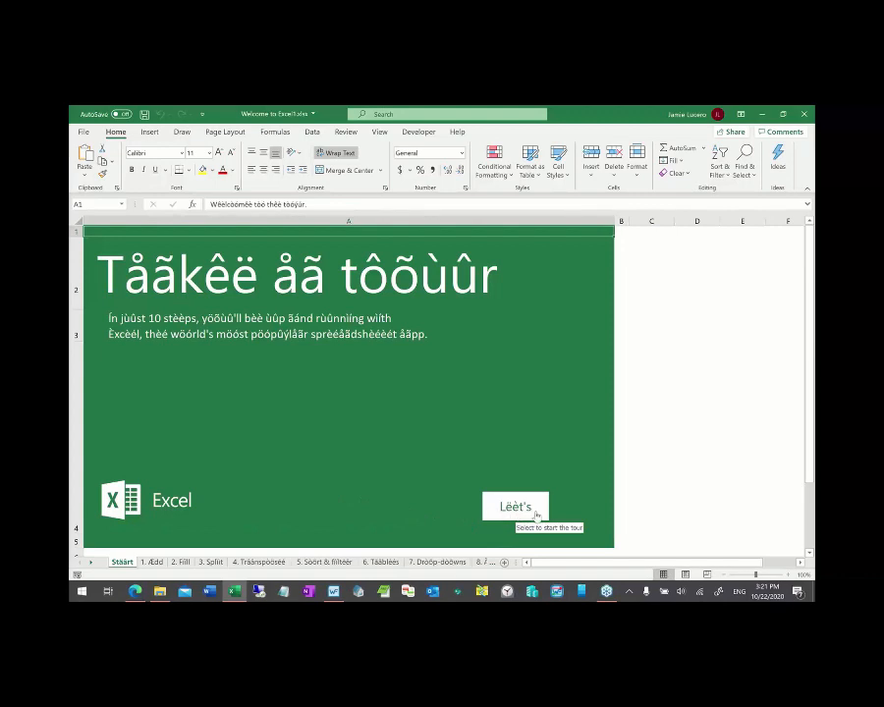
key("alt+Tab")
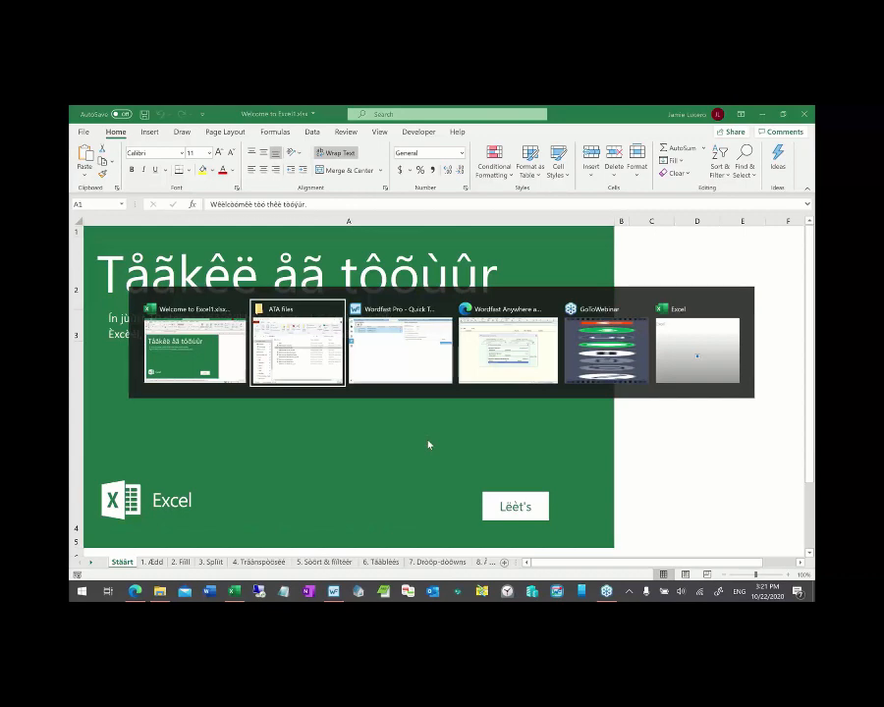
key("alt+Tab")
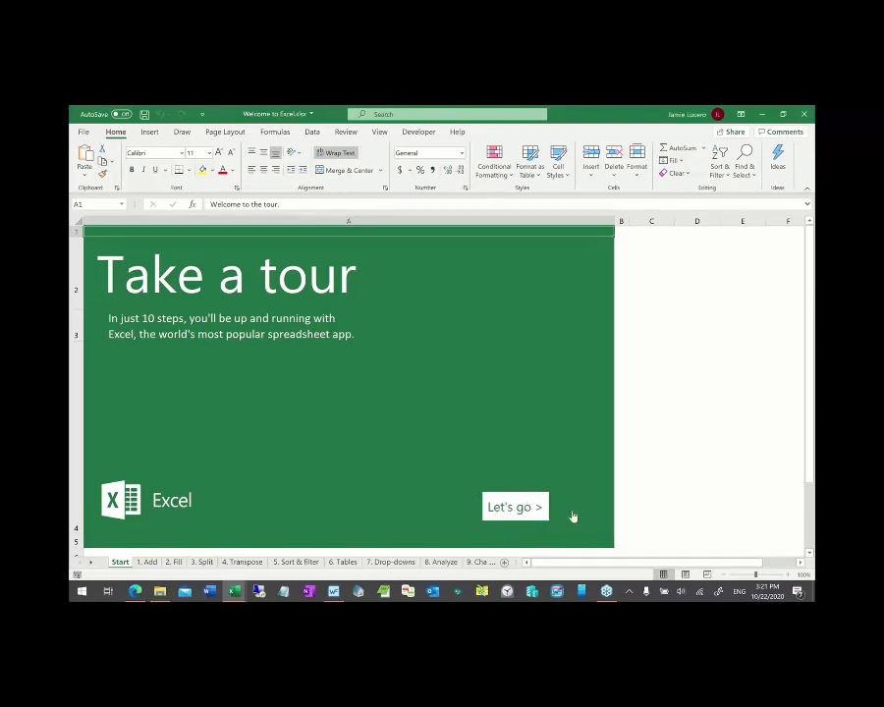
left_click(528, 509)
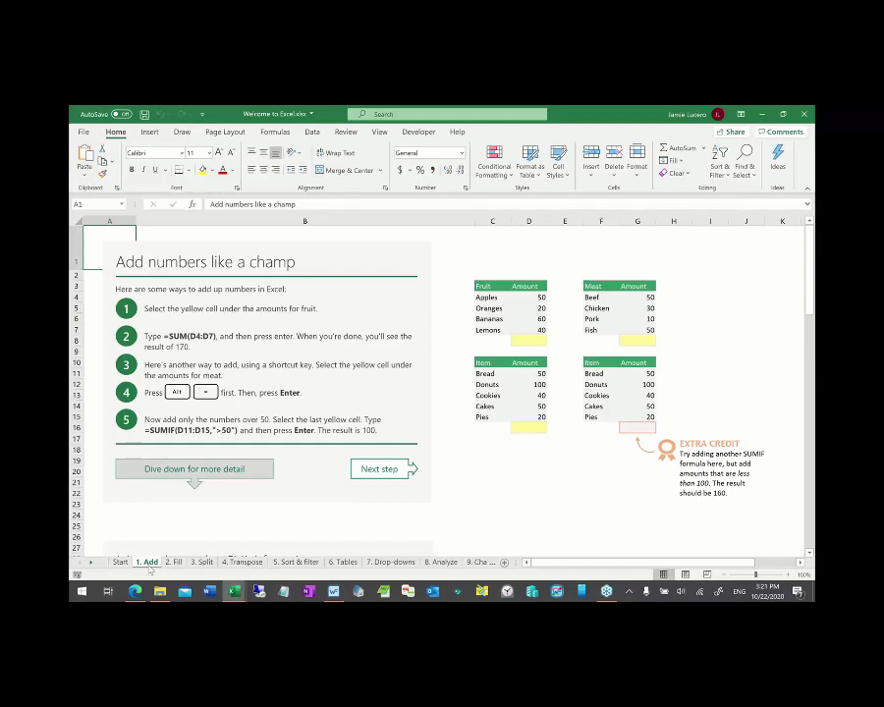
left_click(120, 561)
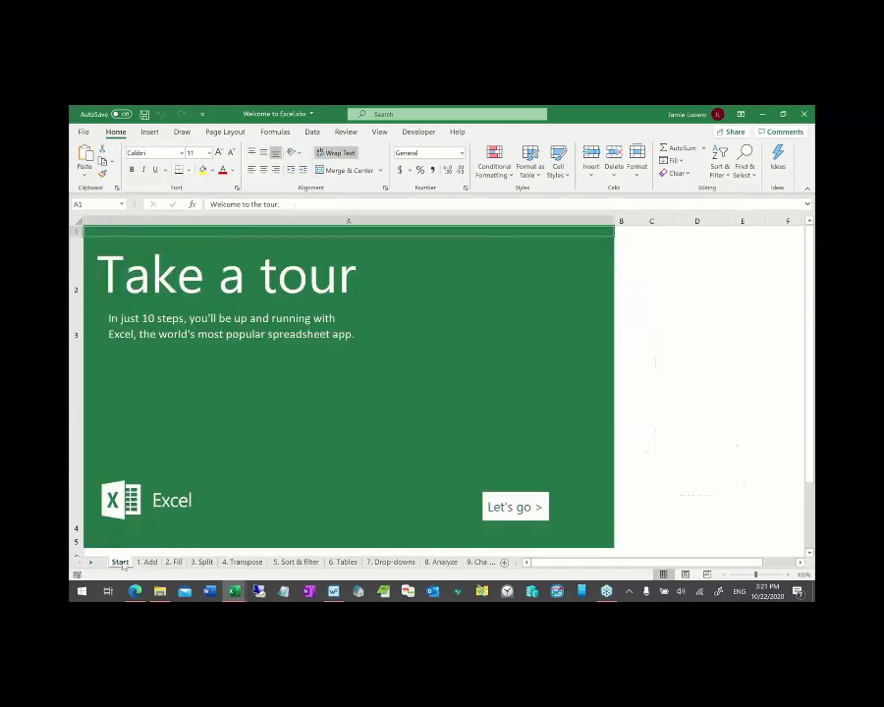
key("alt+Tab")
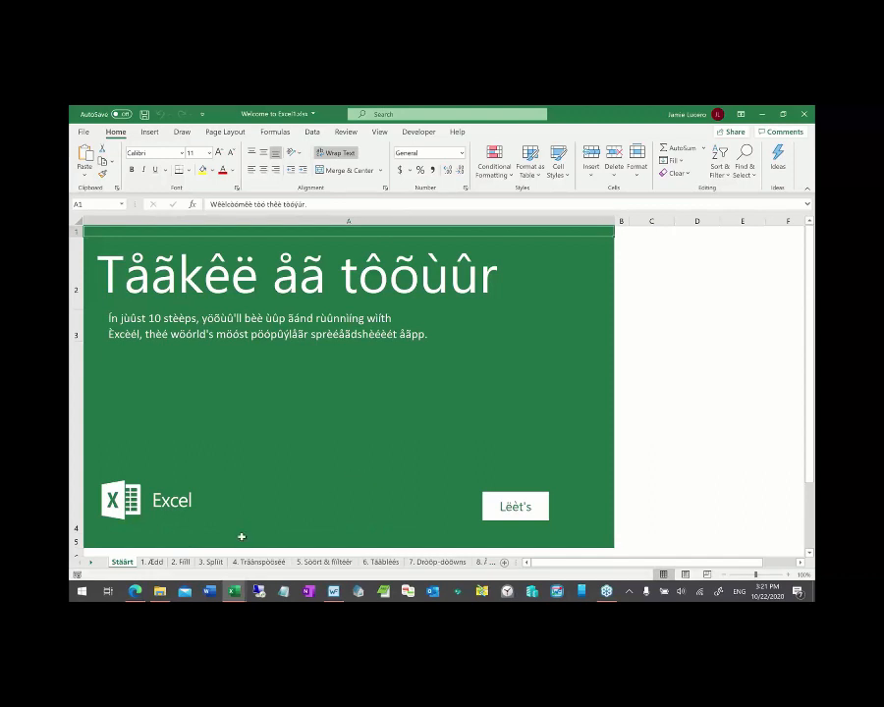
- View the 1. Ædd, 2. Fiill and 3. Spliit sheets of the pseudo-translated workbook
left_click(155, 563)
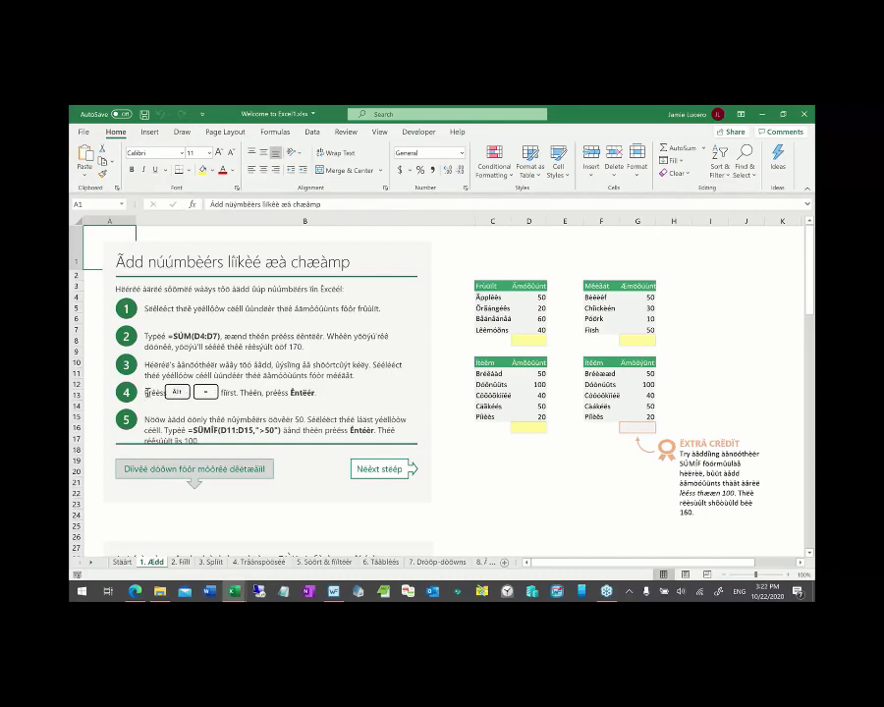
left_click(184, 563)
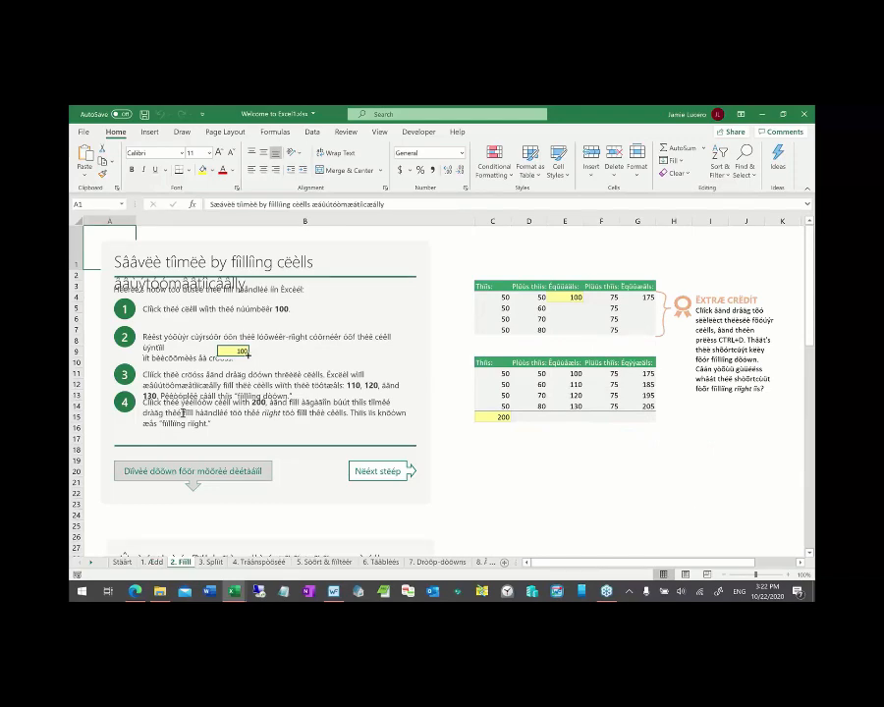
left_click(209, 564)
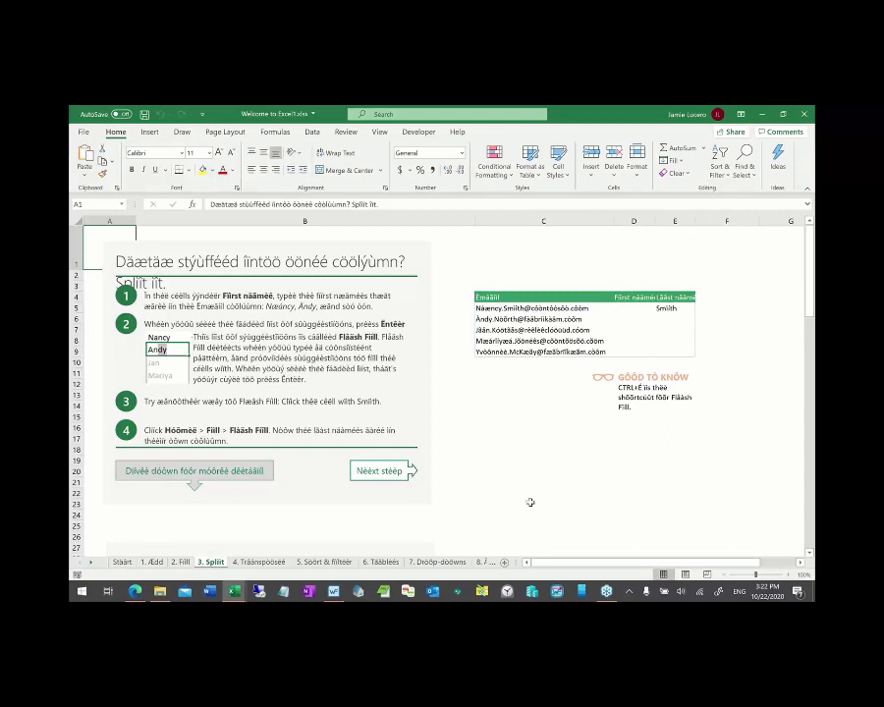
key("alt+Tab")
key("alt+Tab")
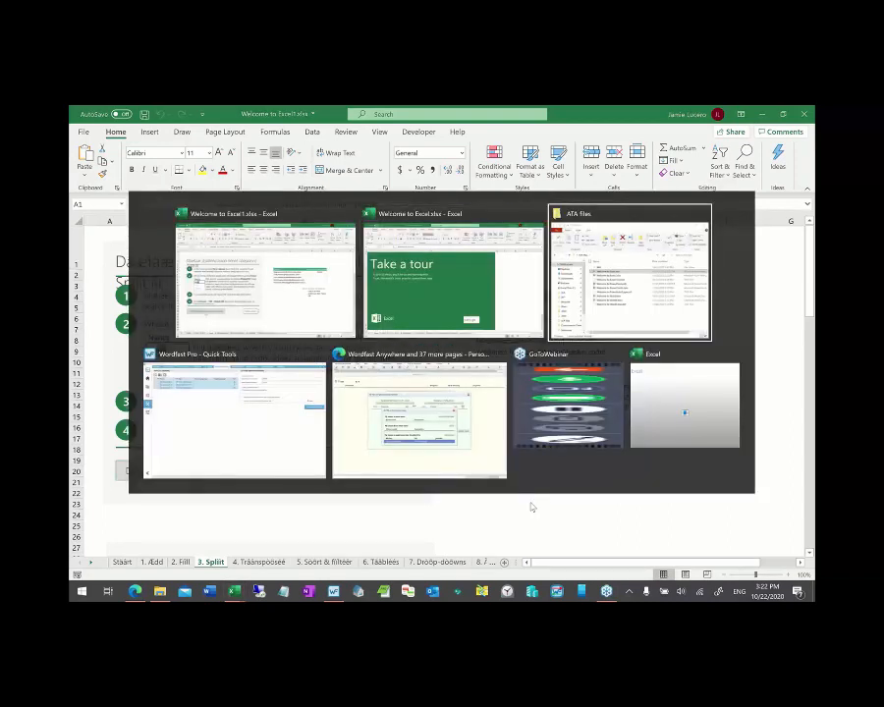
- Open the original Welcome to PowerPoint.pptx from the ATA files folder
key("Down")
key("Down")
key("Down")
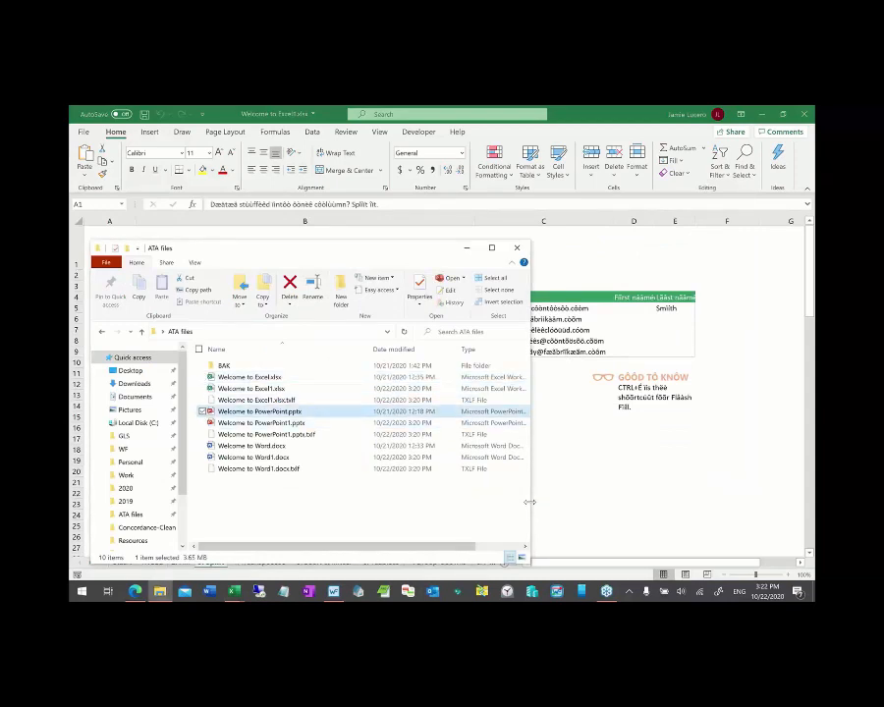
key("Return")
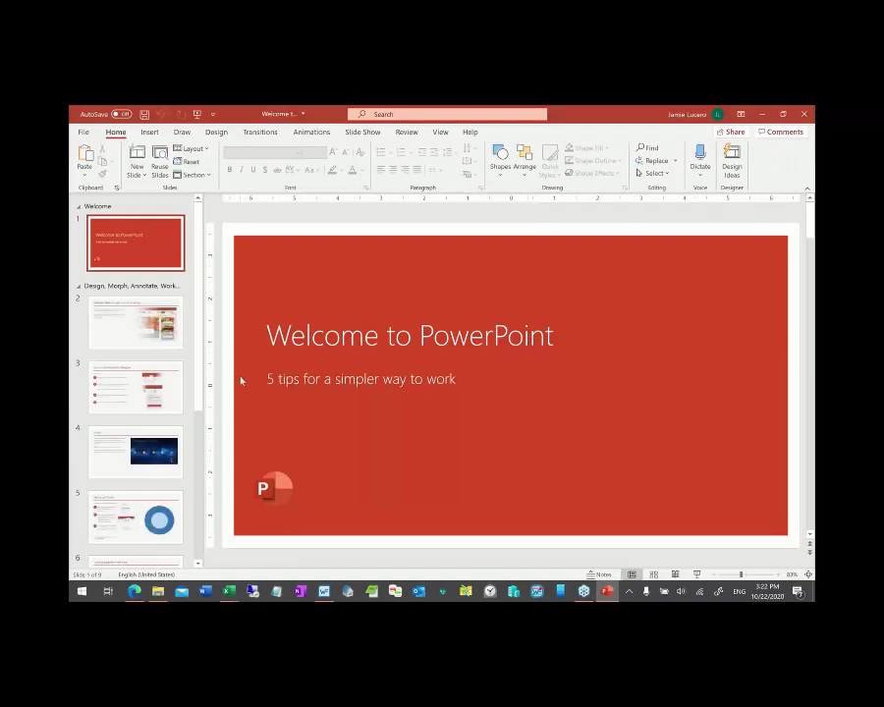
key("alt+Tab")
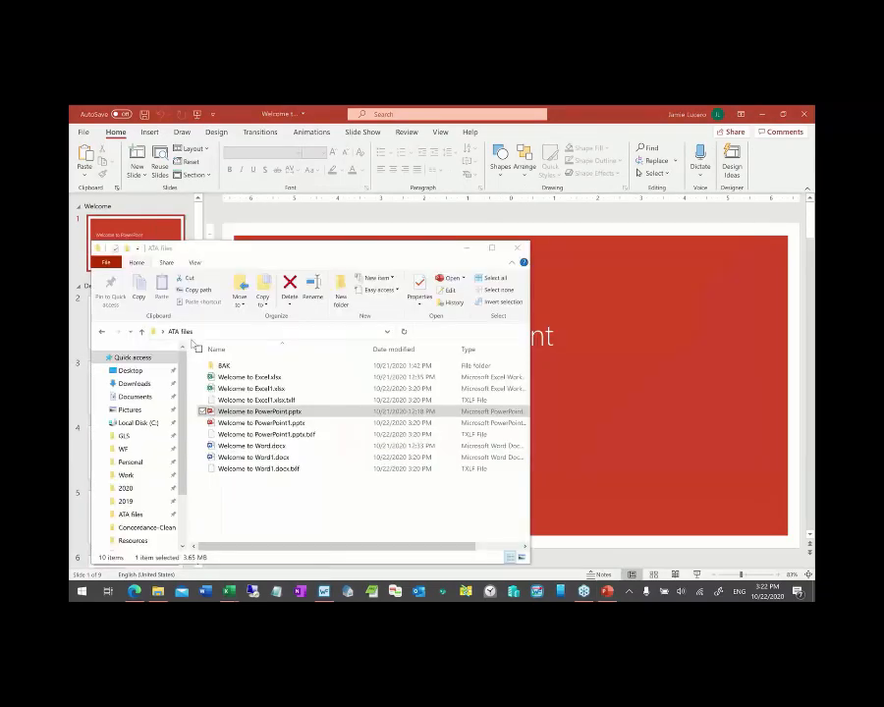
- In the pseudo-translated Welcome to PowerPoint1.pptx, view slide 3 and then the last slide, 9
key("alt+Tab")
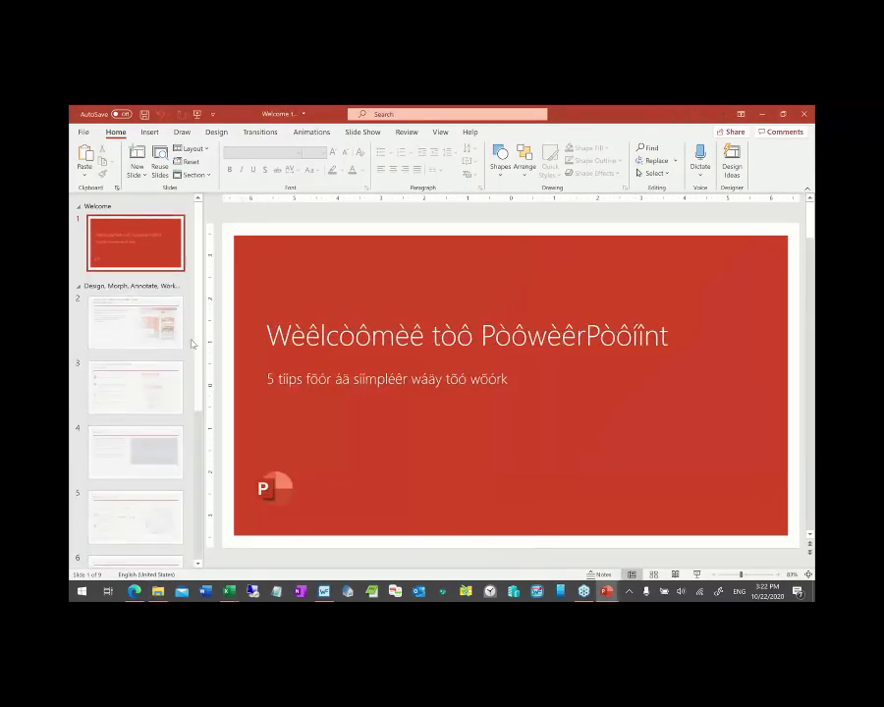
left_click(134, 386)
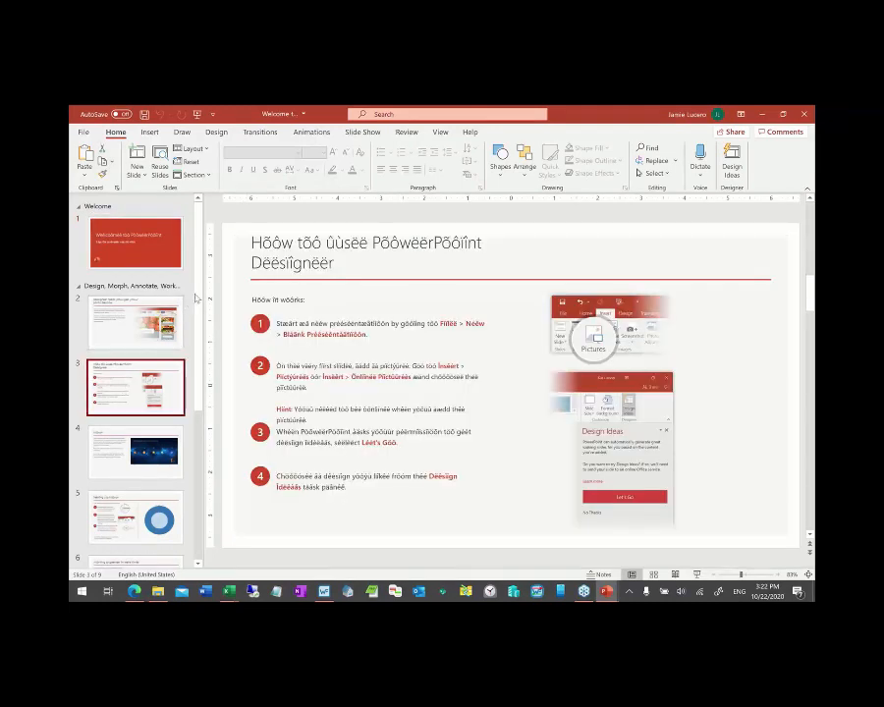
scroll(199, 324, "down", 2)
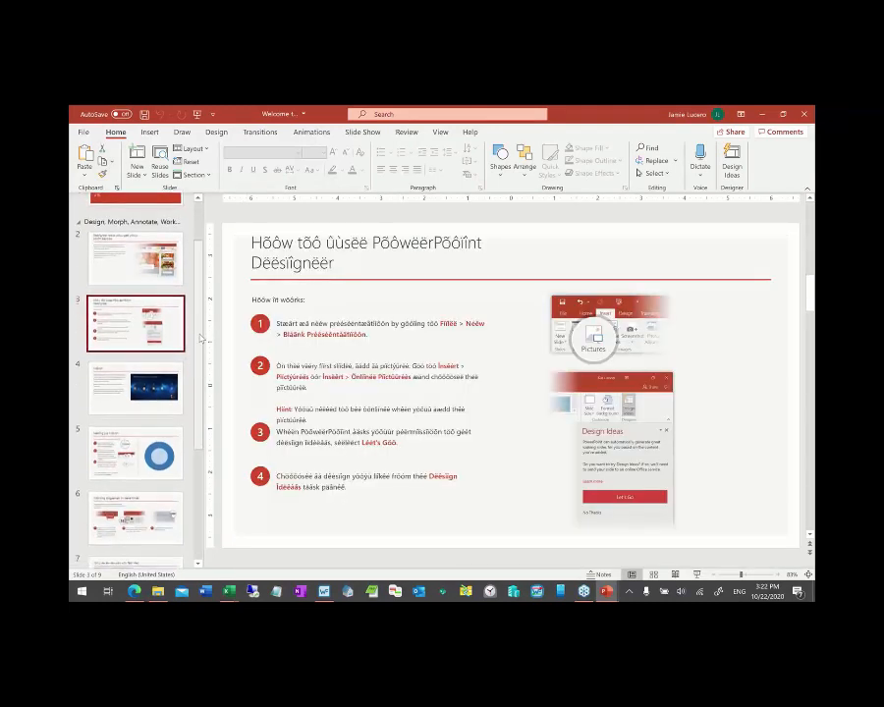
left_click_drag(200, 339, 195, 457)
left_click(135, 526)
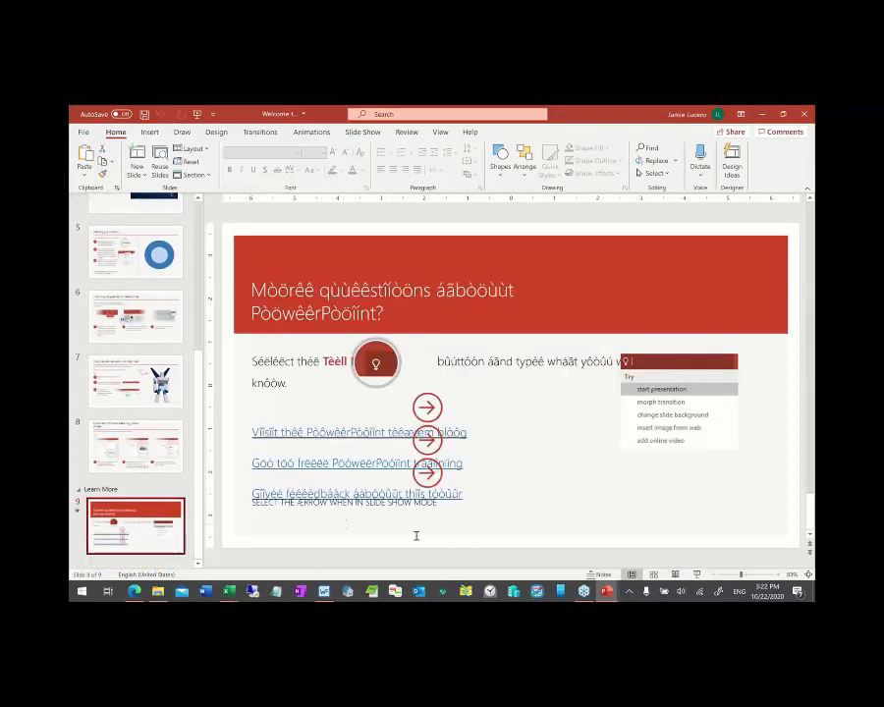
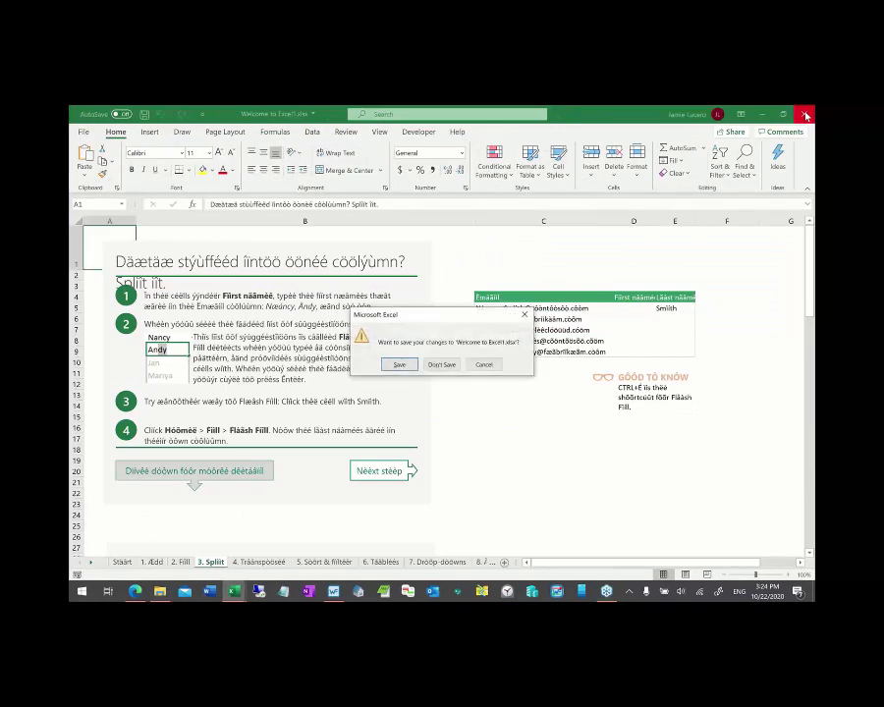
- Close both Excel workbooks, choosing Don't Save to discard their changes
left_click(442, 363)
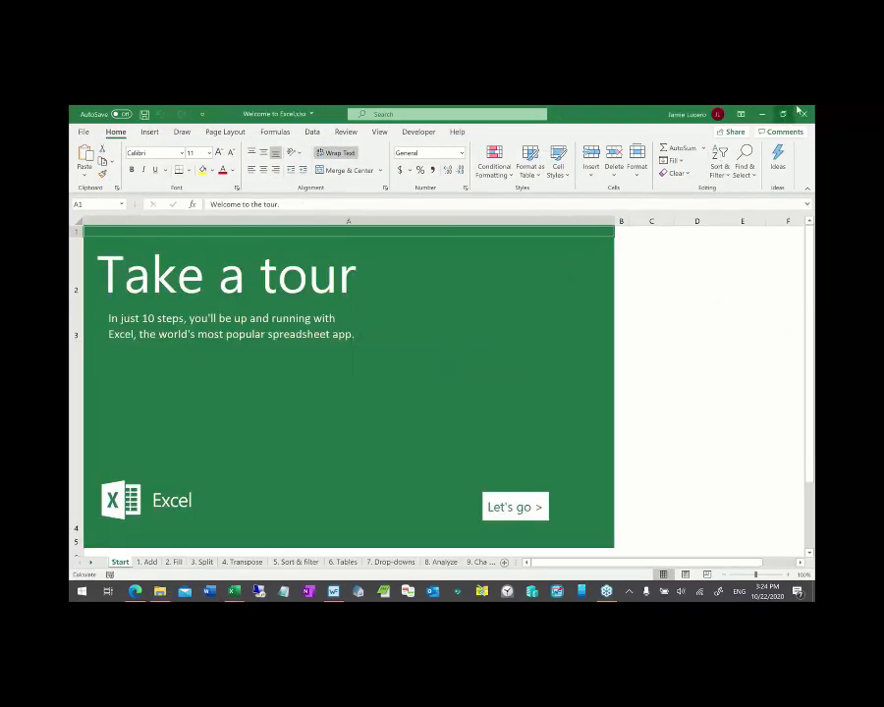
left_click(805, 115)
left_click(442, 364)
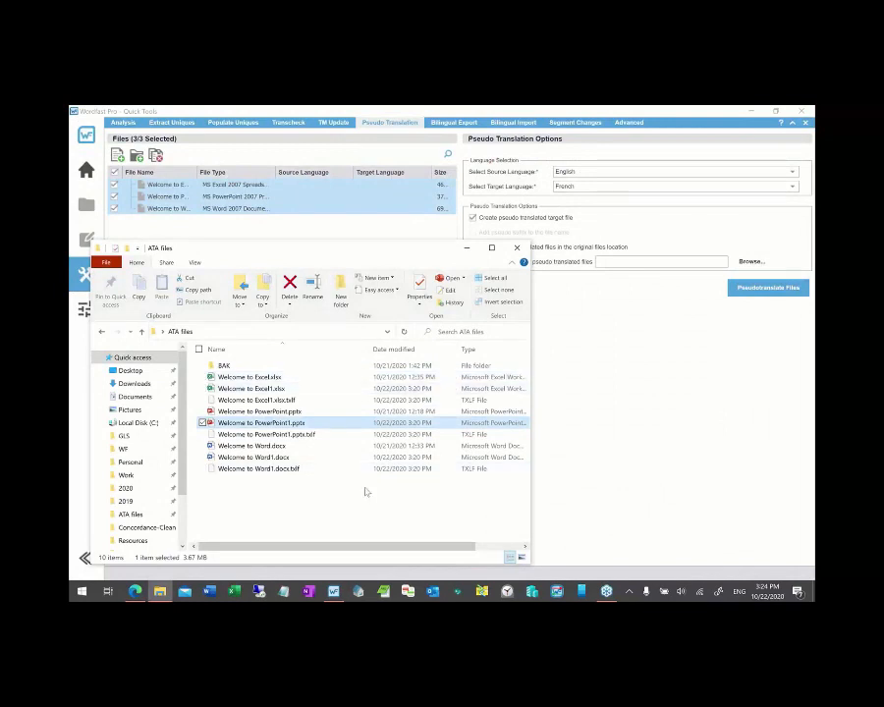
- Select the Word1, PowerPoint1 and Excel1 TXLF files in ATA files, then open Extract Uniques
left_click(572, 492)
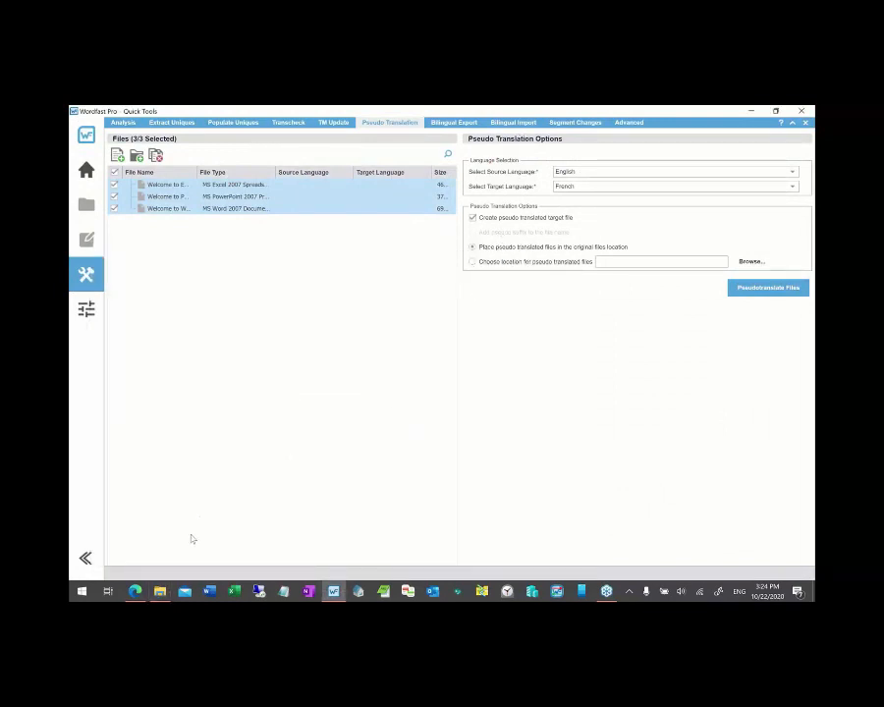
left_click(159, 590)
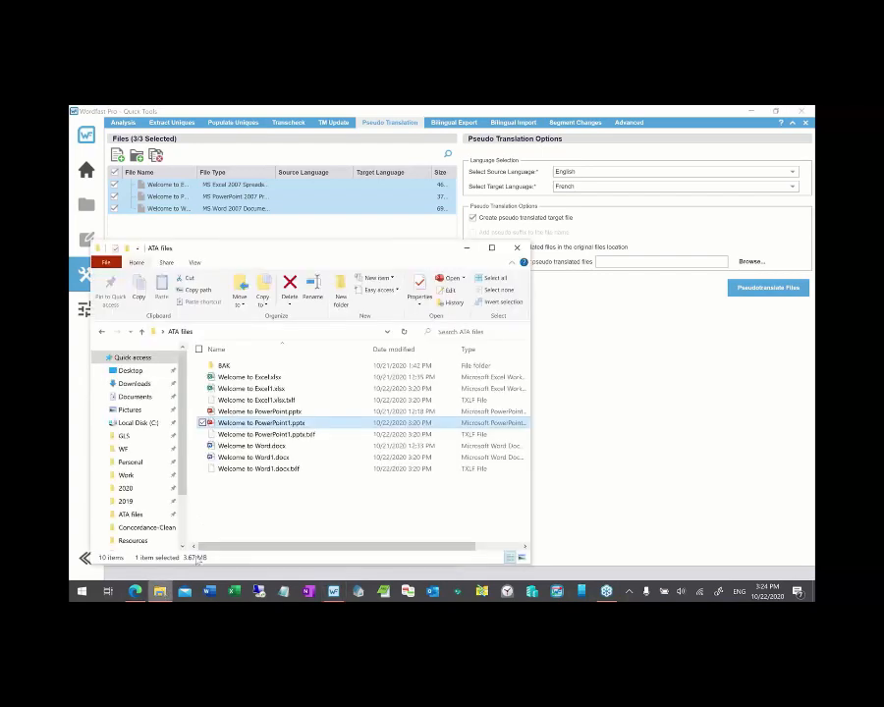
left_click(279, 468)
left_click(270, 434, "ctrl")
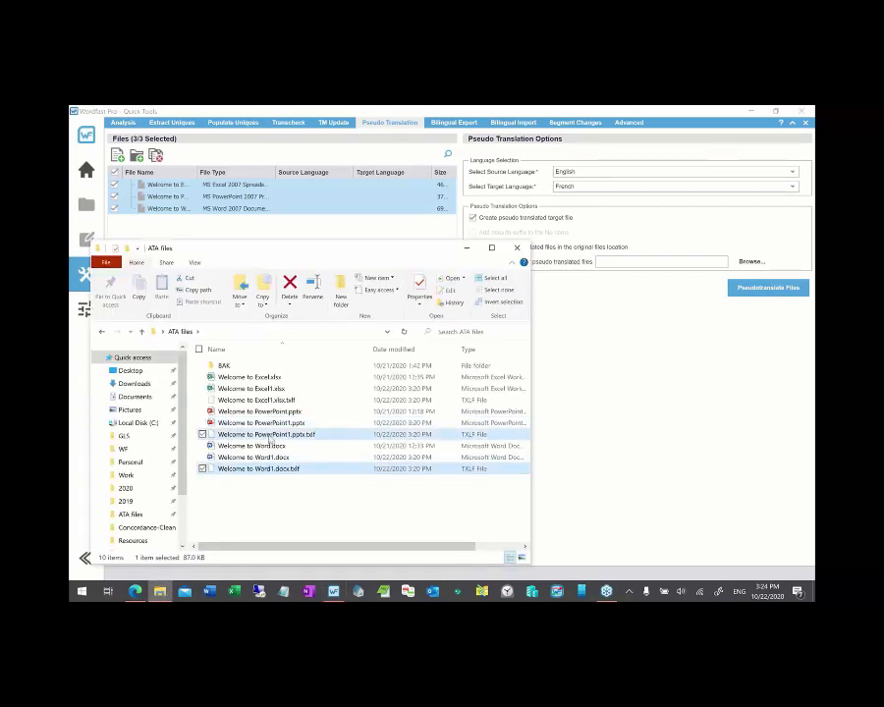
left_click(263, 401, "ctrl")
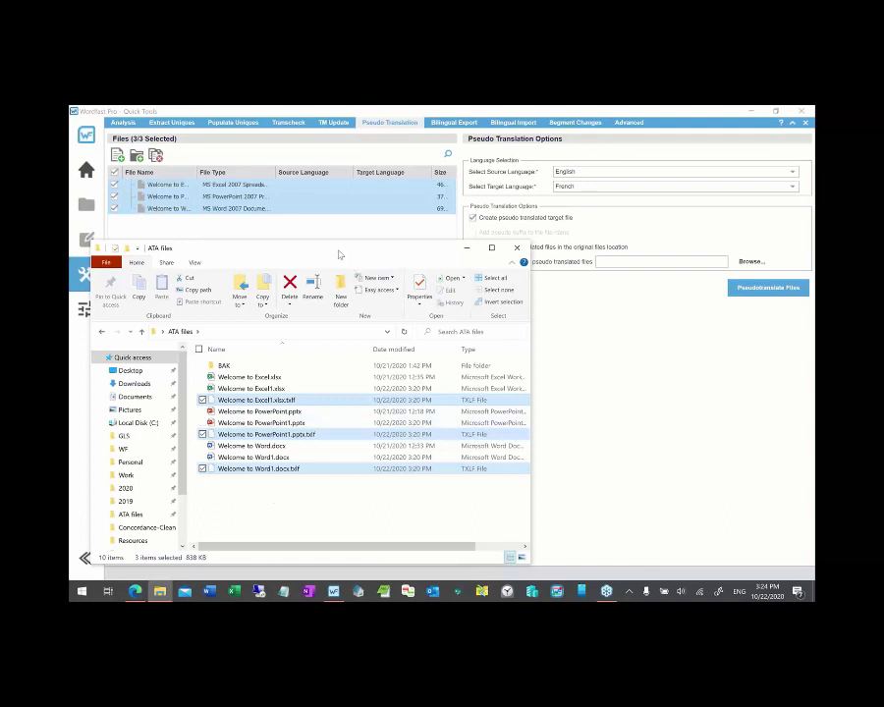
left_click_drag(338, 255, 413, 252)
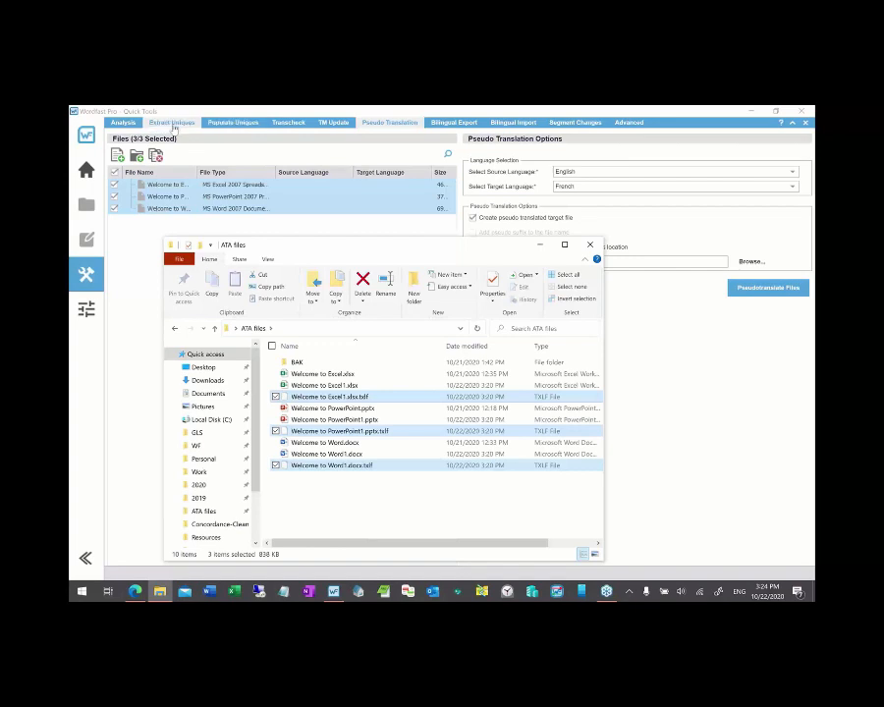
left_click(173, 122)
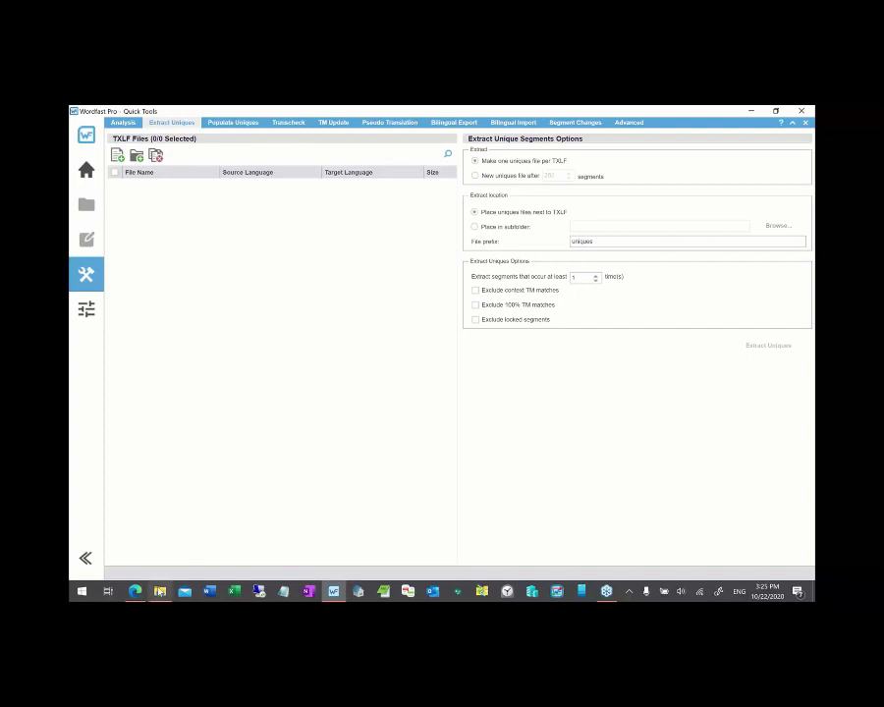
- Back in the ATA files folder, select only Welcome to Excel1.xlsx.txlf
mouse_move(161, 591)
key("alt+Tab")
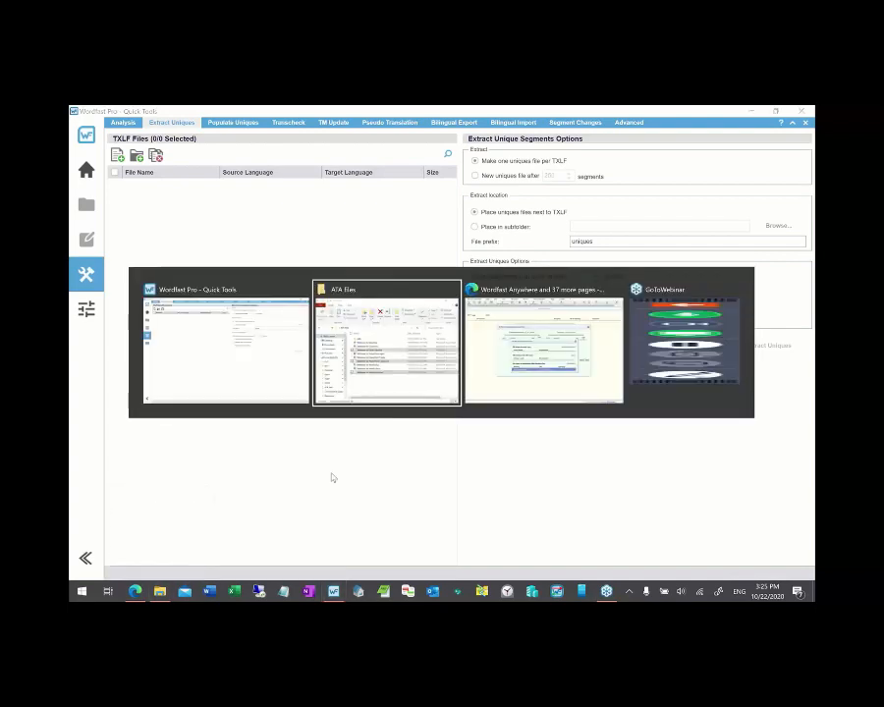
left_click(321, 397)
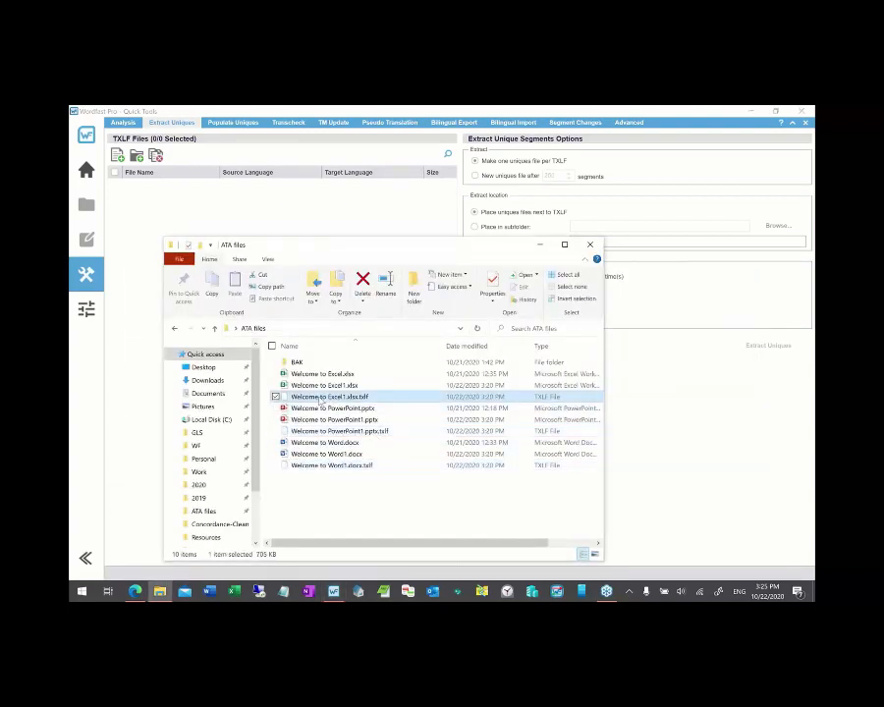
- Drag Welcome to Excel1.xlsx.txlf into the Extract Uniques TXLF Files list and minimize Explorer
double_click(321, 397)
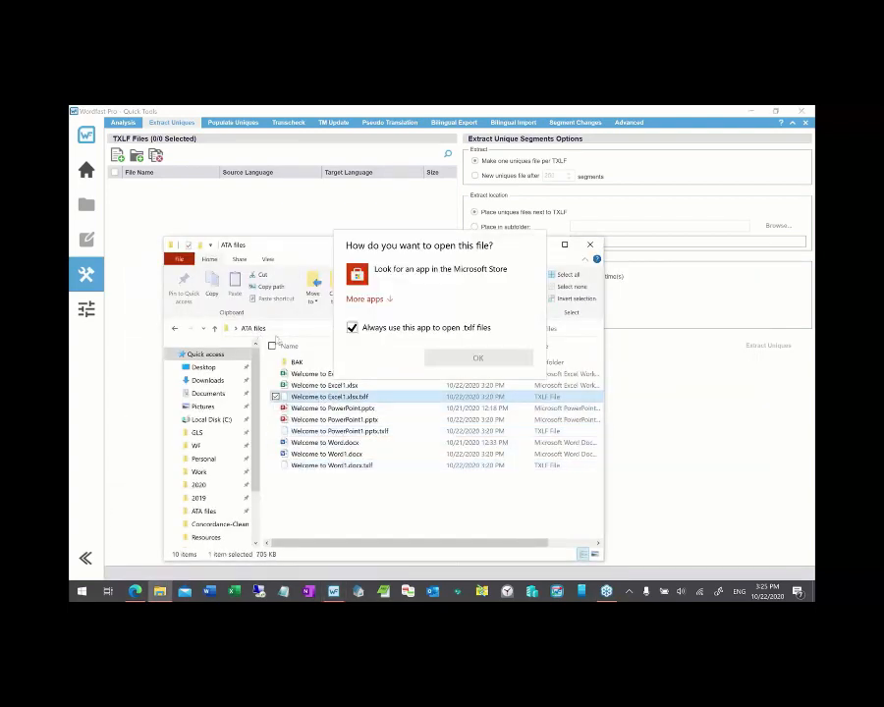
key("Escape")
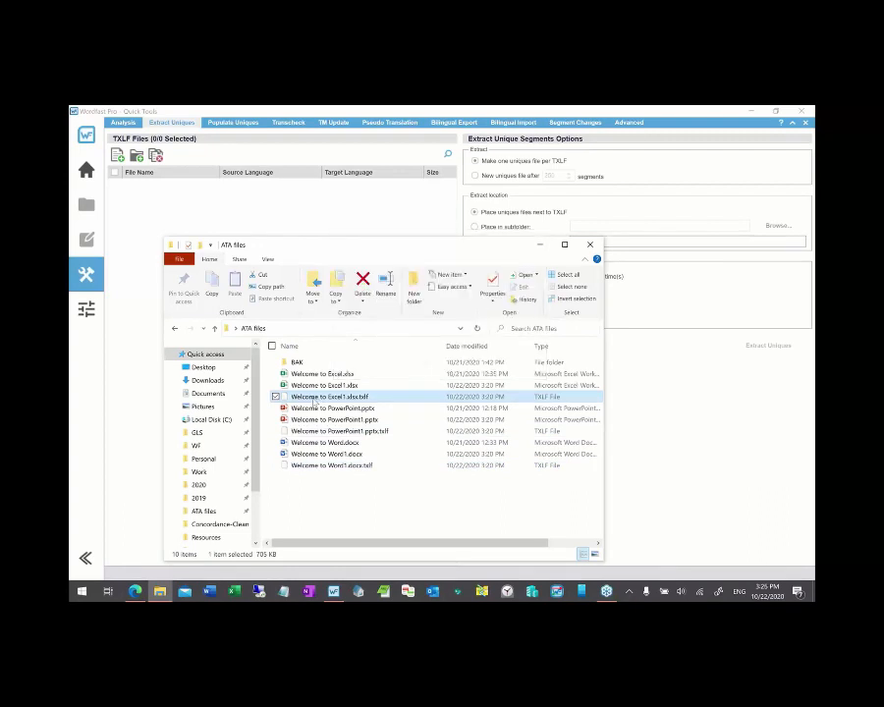
left_click_drag(314, 399, 222, 228)
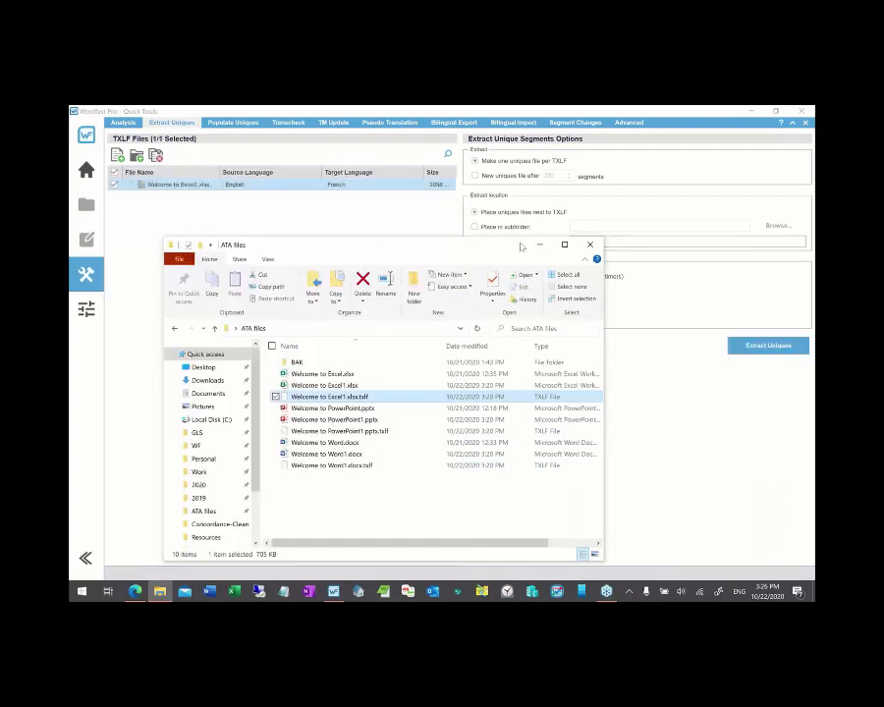
left_click(538, 245)
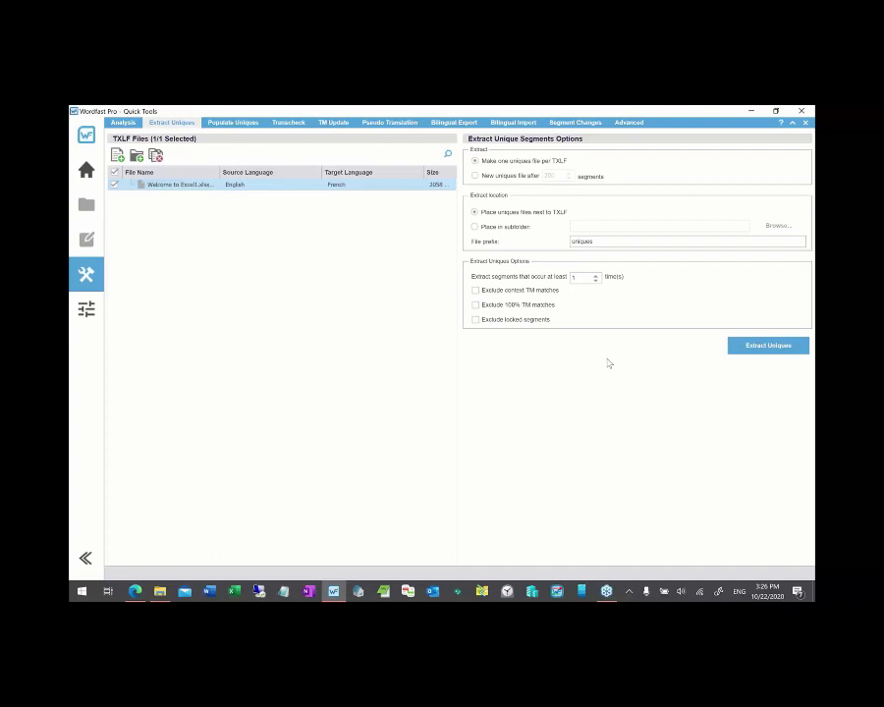
- Leave the minimum occurrence count empty and run Extract Uniques, extracting 1145 segments
left_click(582, 277)
type("5")
key("BackSpace")
left_click(766, 347)
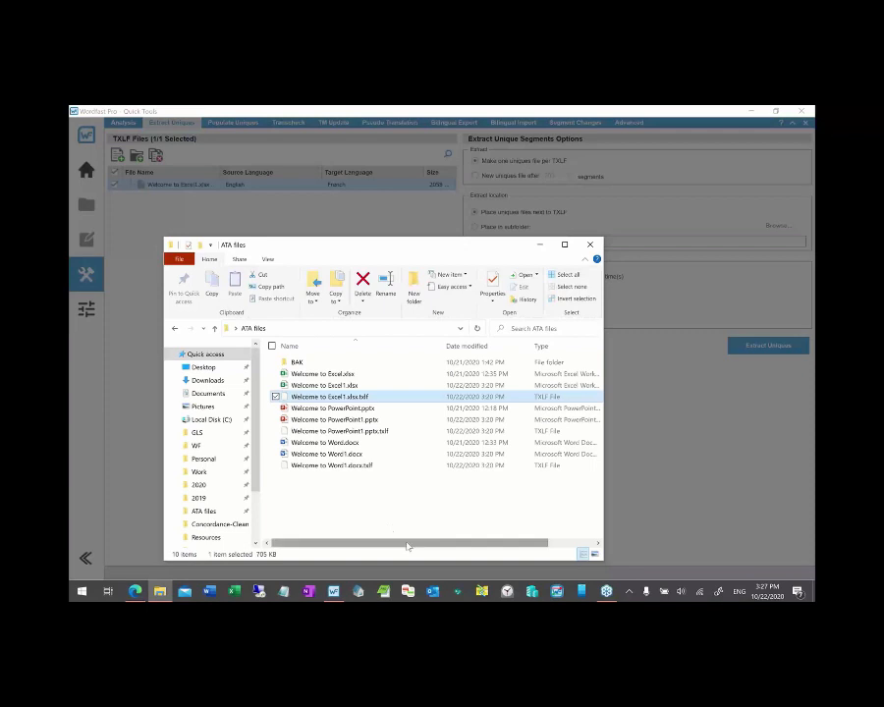
left_click_drag(408, 541, 345, 549)
left_click(672, 475)
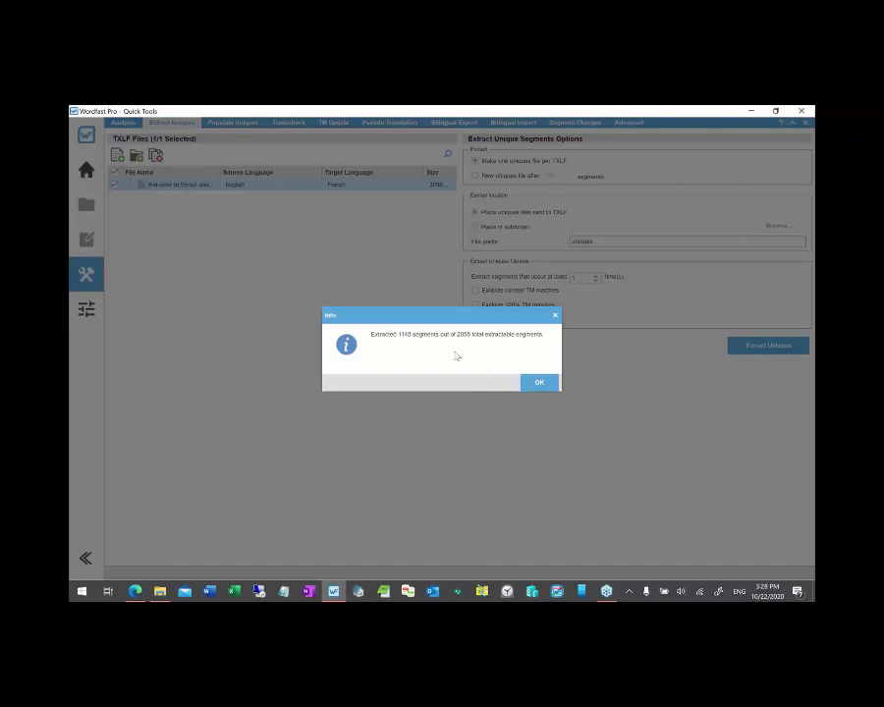
- Dismiss the extraction summary and briefly view Populate Uniques before returning to Extract Uniques
left_click(529, 384)
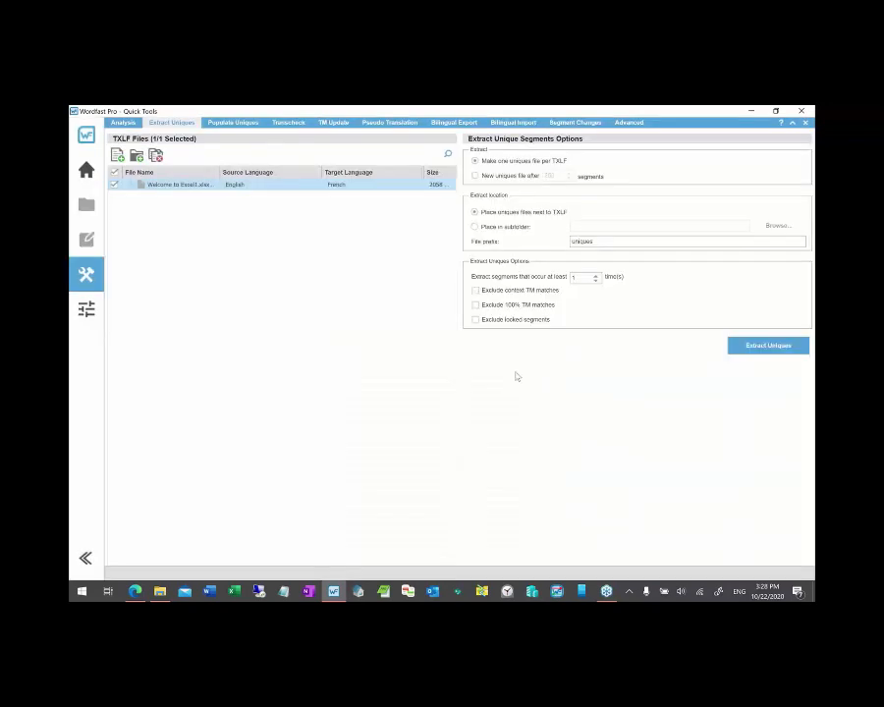
left_click(236, 124)
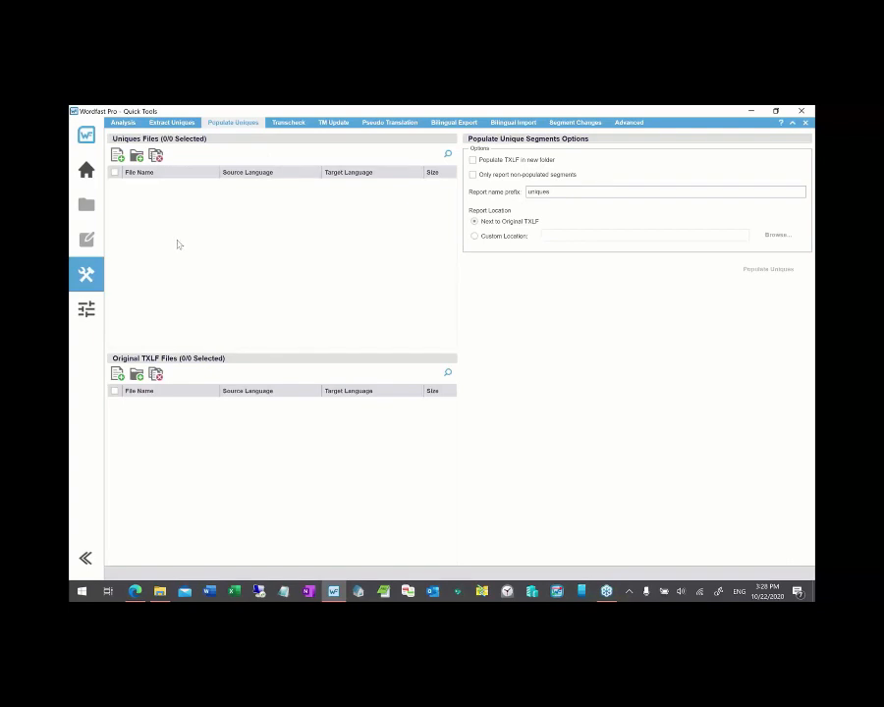
left_click(172, 123)
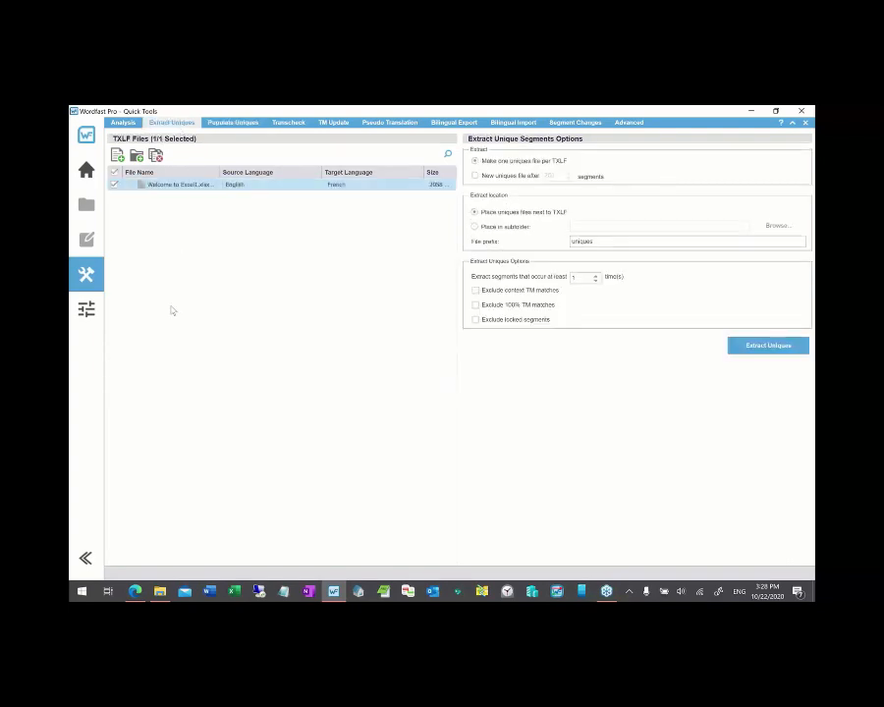
- Select the new uniques-Welcome to Excel1.xlsx.txlf in ATA files, with Wordfast on its project list
left_click(160, 591)
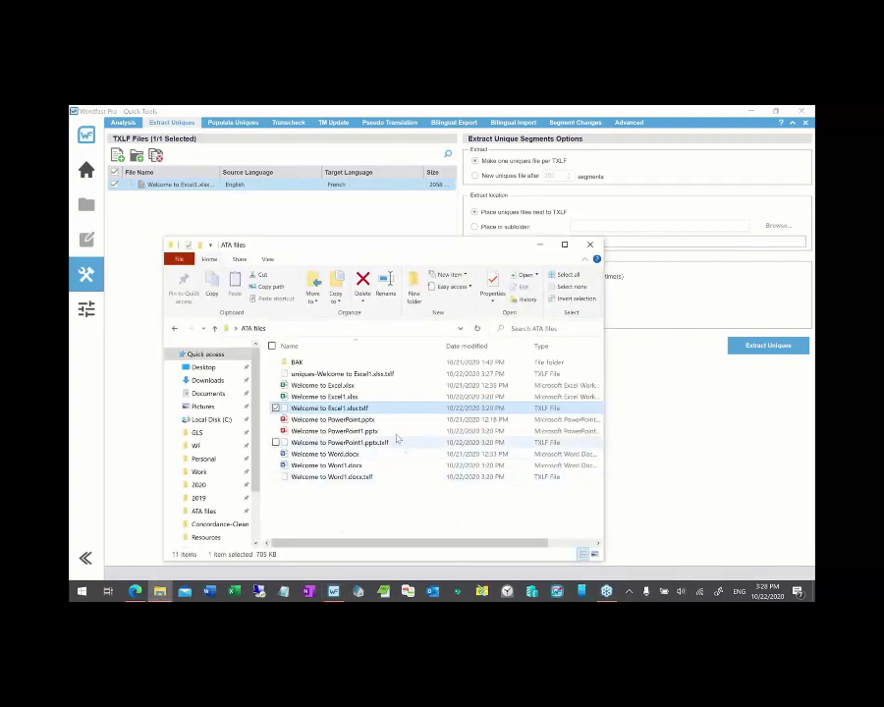
left_click(340, 376)
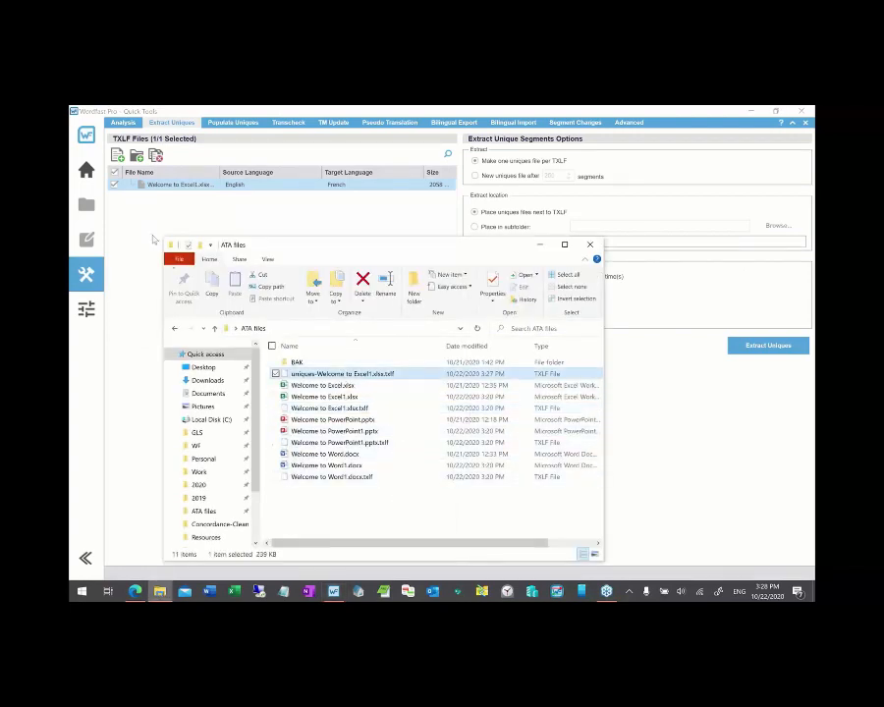
left_click(86, 170)
key("alt+Tab")
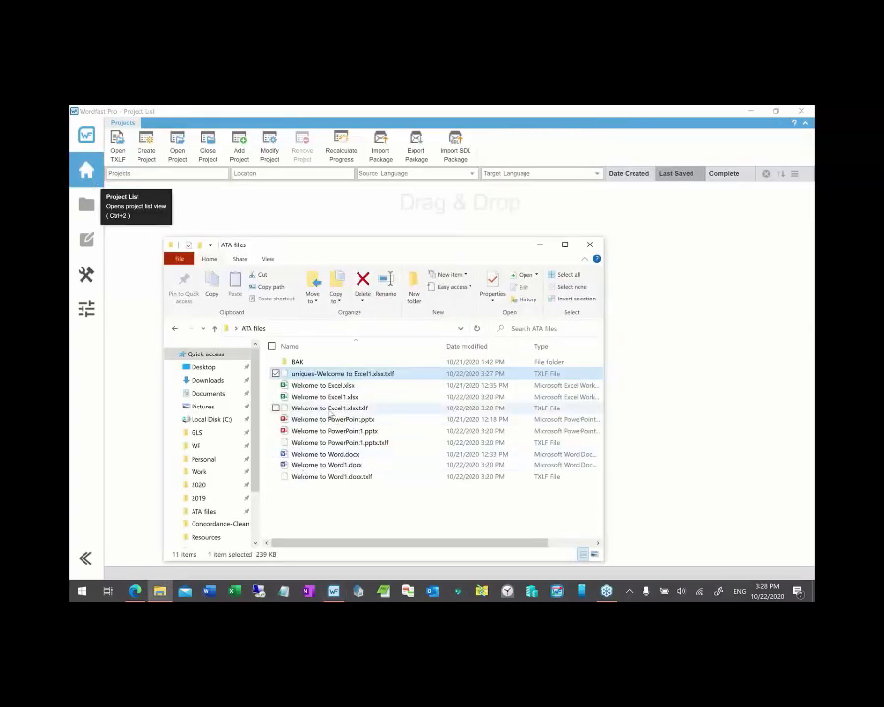
- Open Welcome to Excel1.xlsx.txlf and its uniques file together in a Wordfast quick project
left_click(331, 408)
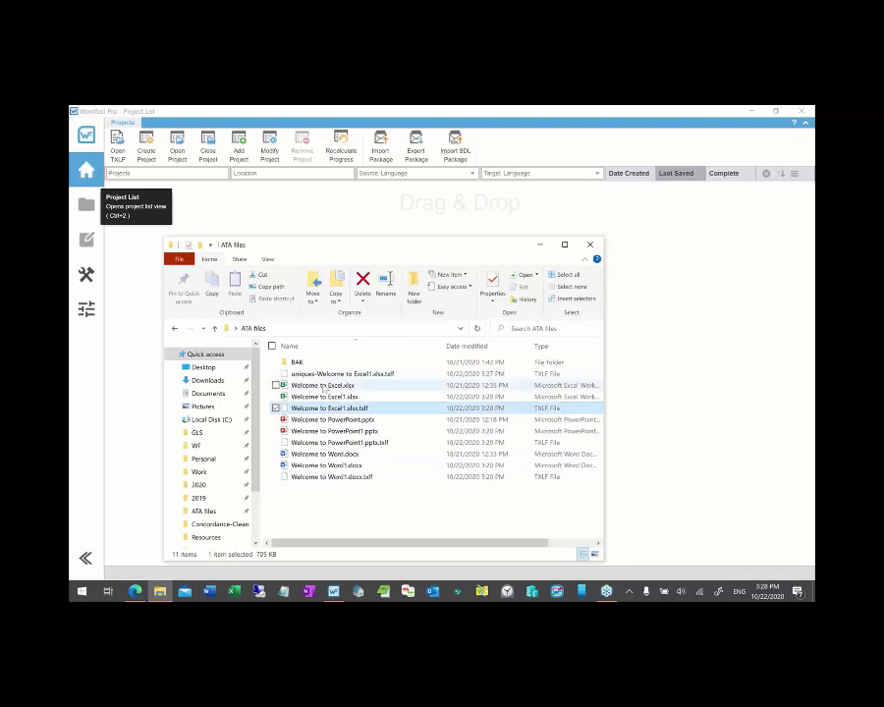
left_click(324, 375, "ctrl")
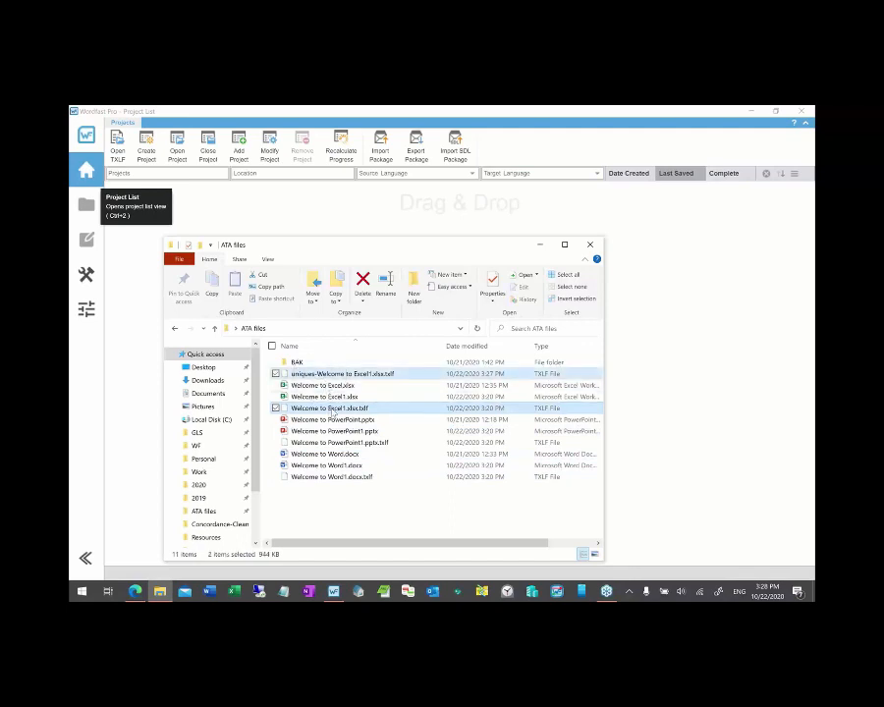
left_click_drag(331, 413, 317, 228)
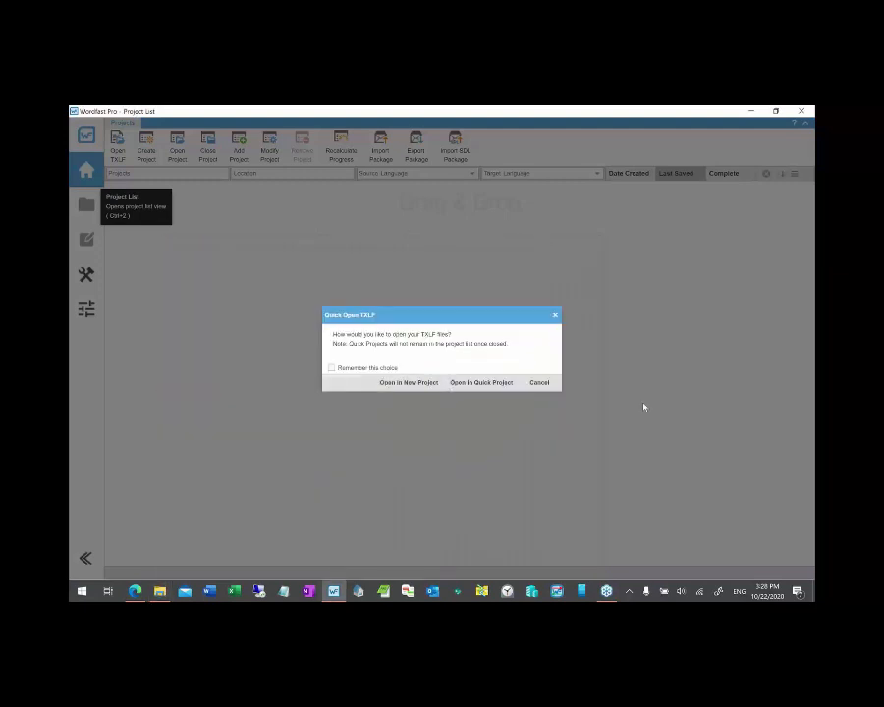
left_click(489, 391)
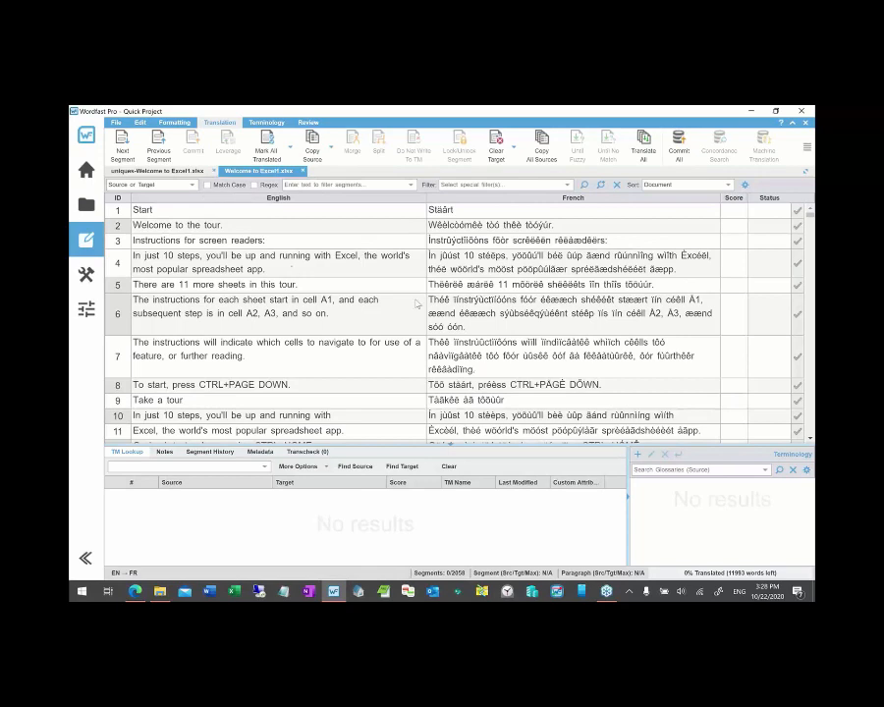
left_click(166, 172)
scroll(263, 306, "down", 5)
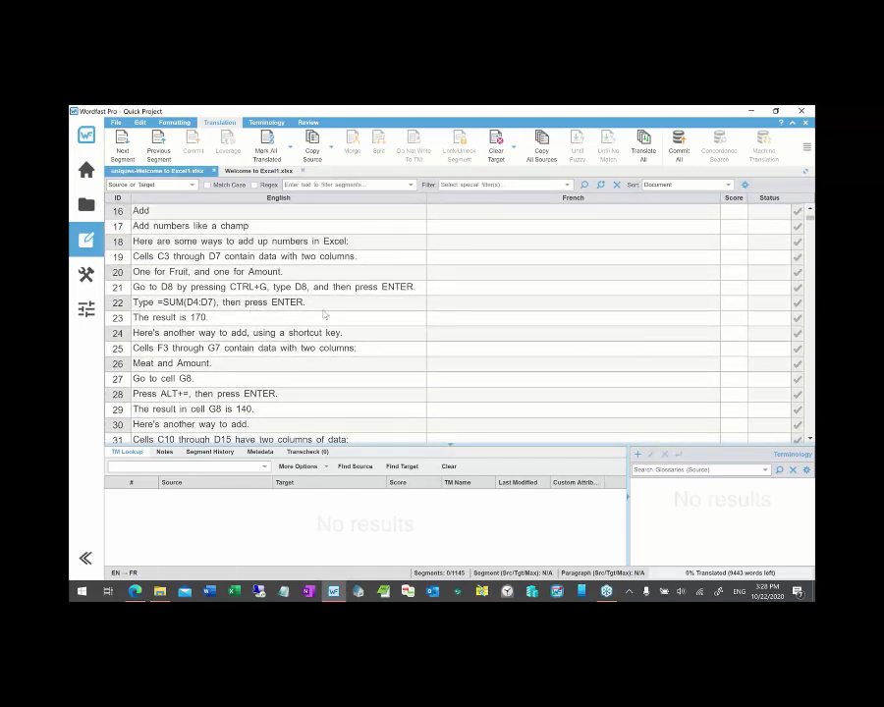
scroll(324, 315, "up", 5)
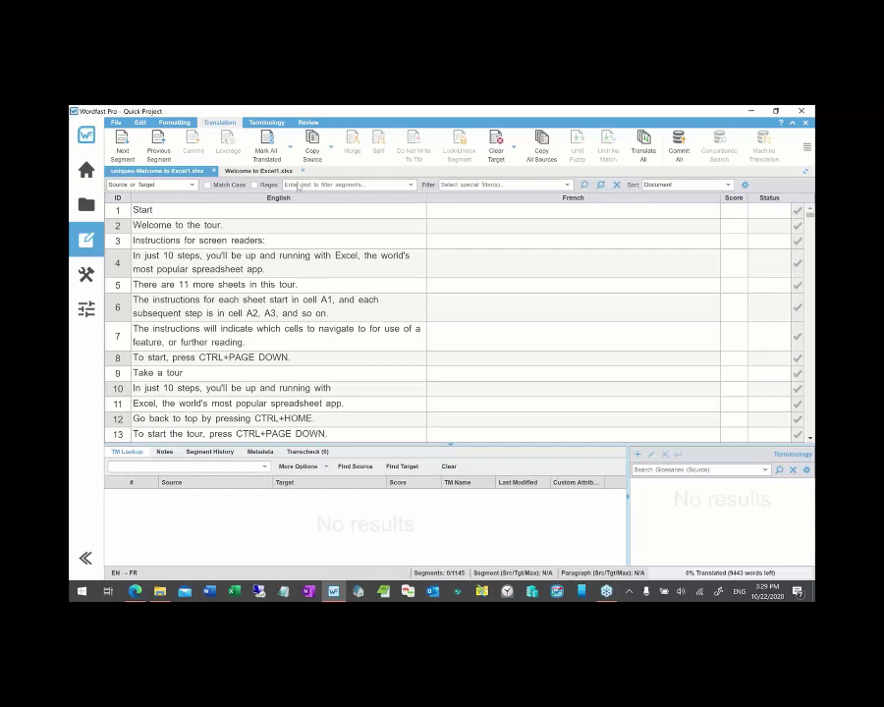
left_click(270, 173)
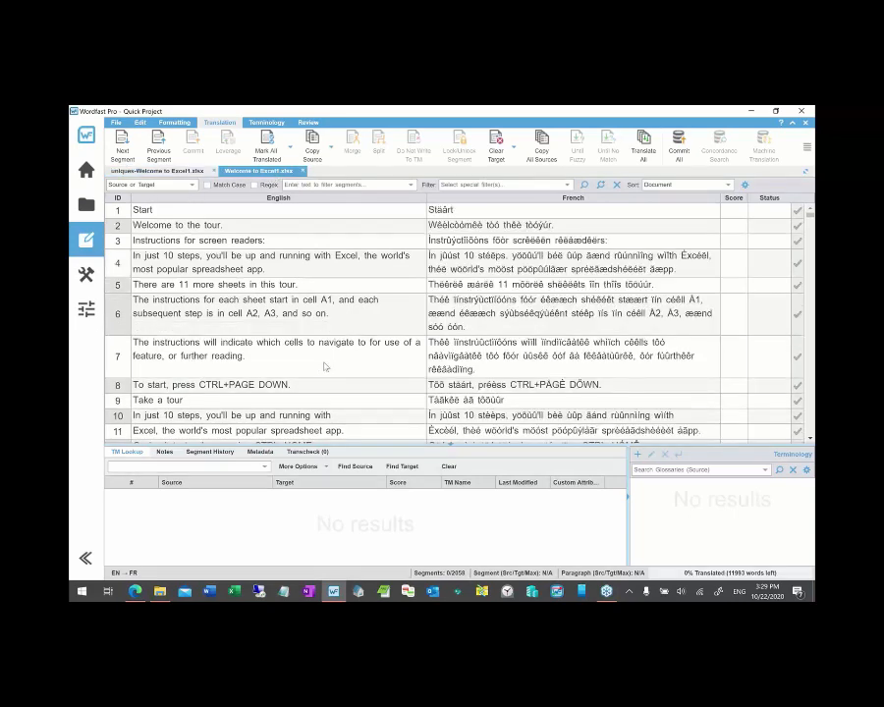
scroll(324, 367, "down", 5)
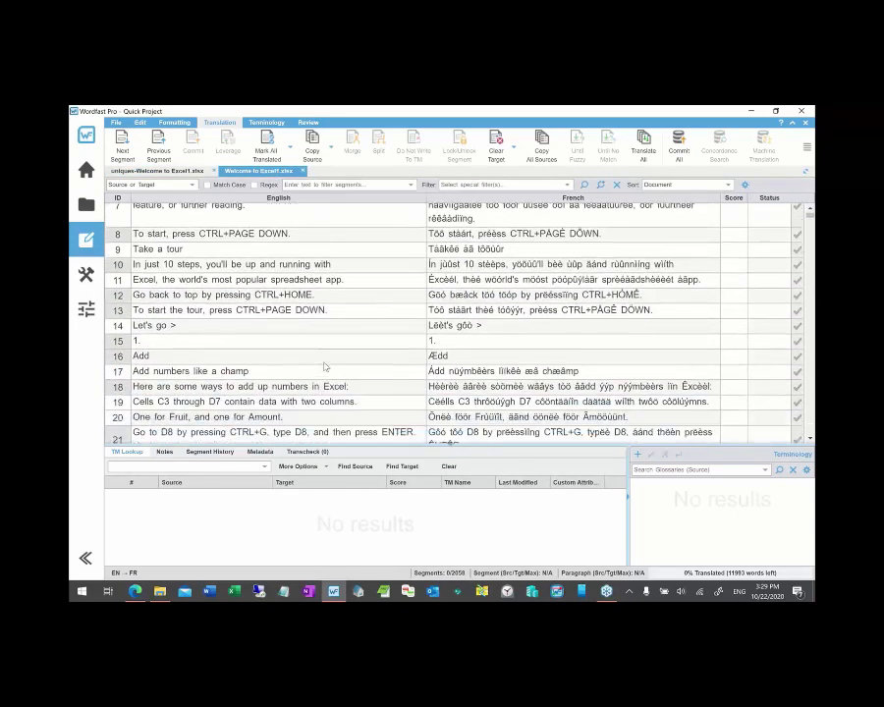
scroll(324, 366, "down", 10)
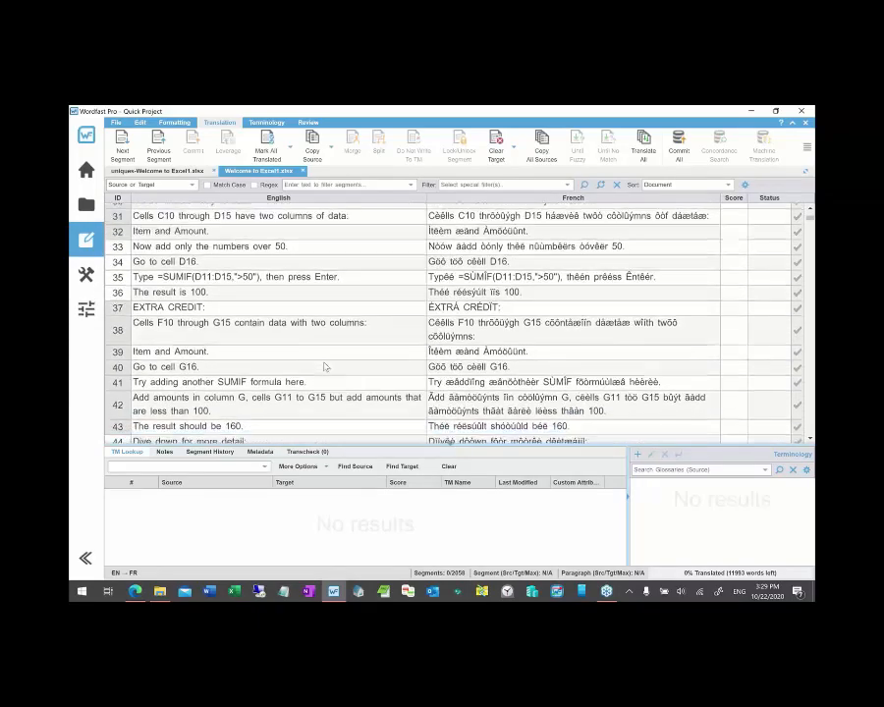
scroll(324, 366, "down", 8)
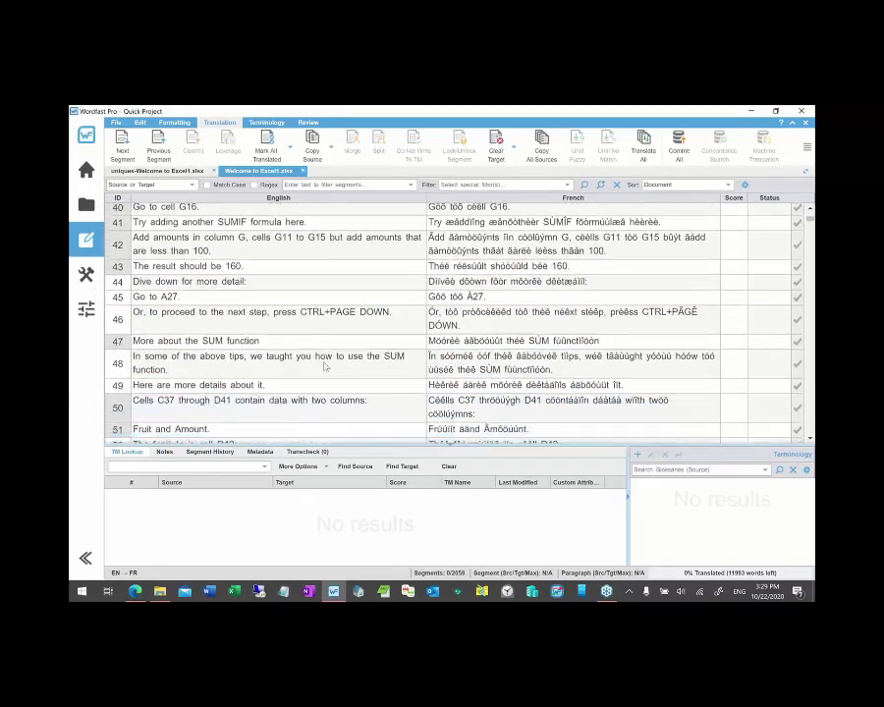
scroll(324, 367, "down", 3)
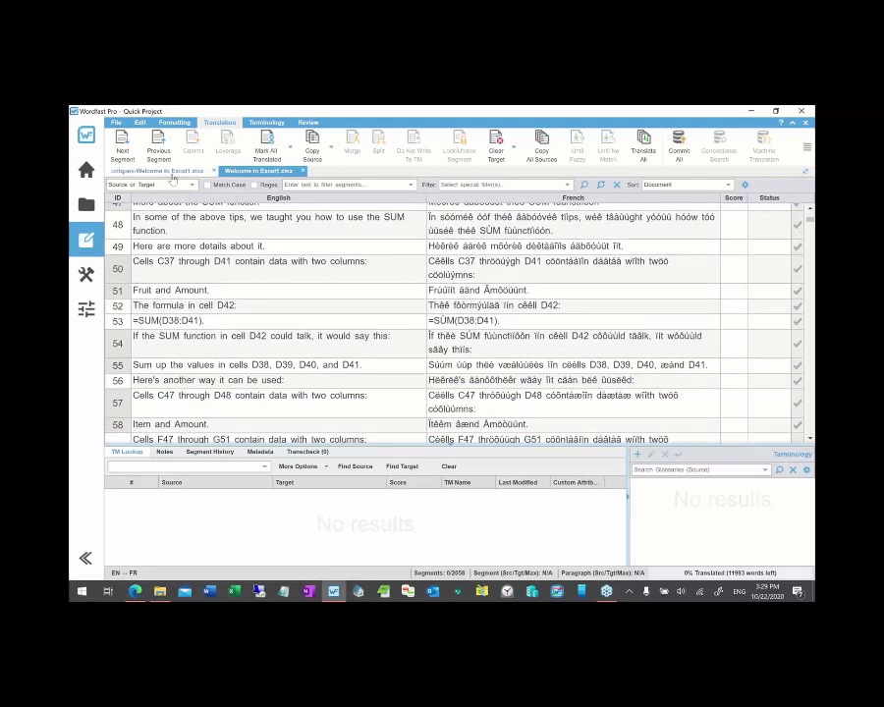
left_click(167, 171)
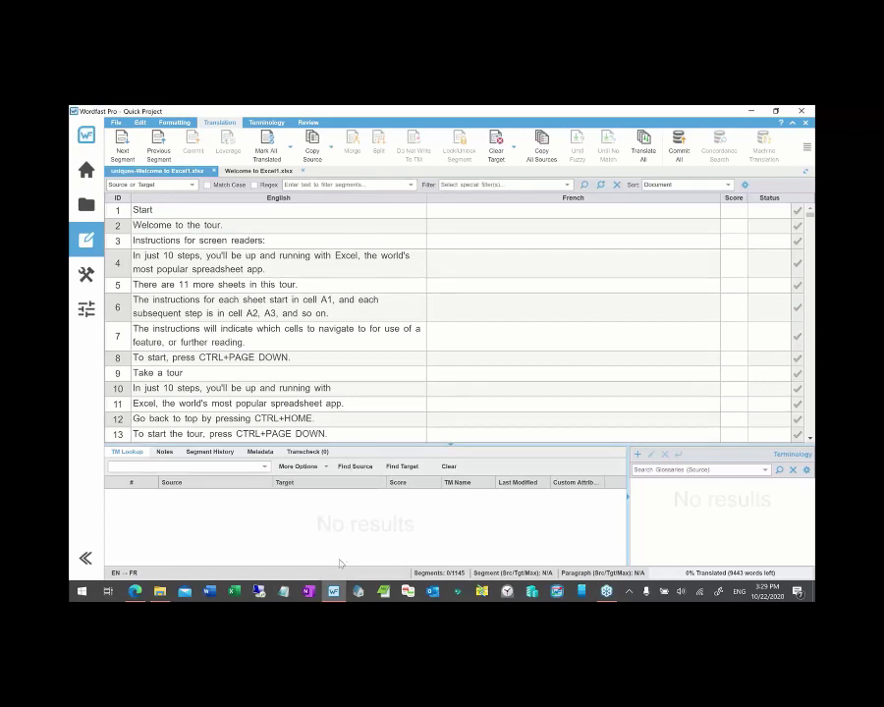
- In Populate Uniques, add the uniques TXLF file to the Uniques Files list
left_click(89, 280)
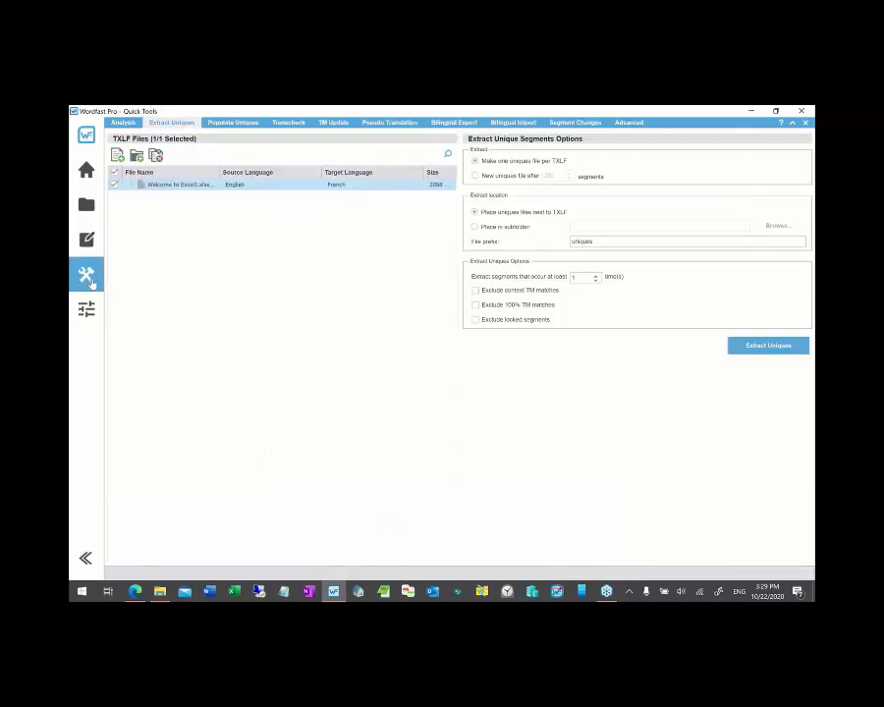
left_click(244, 125)
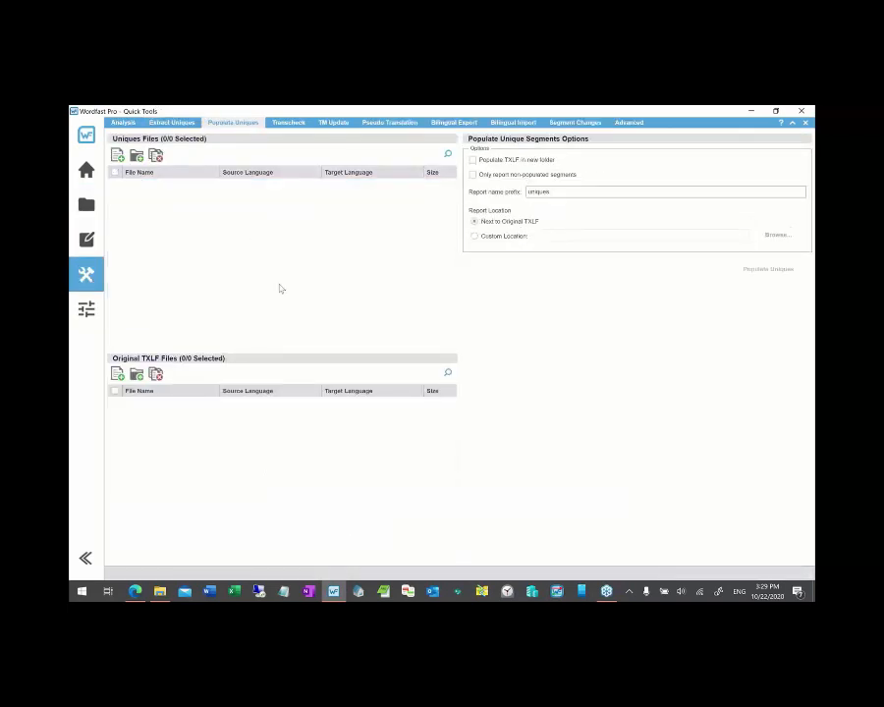
key("alt+Tab")
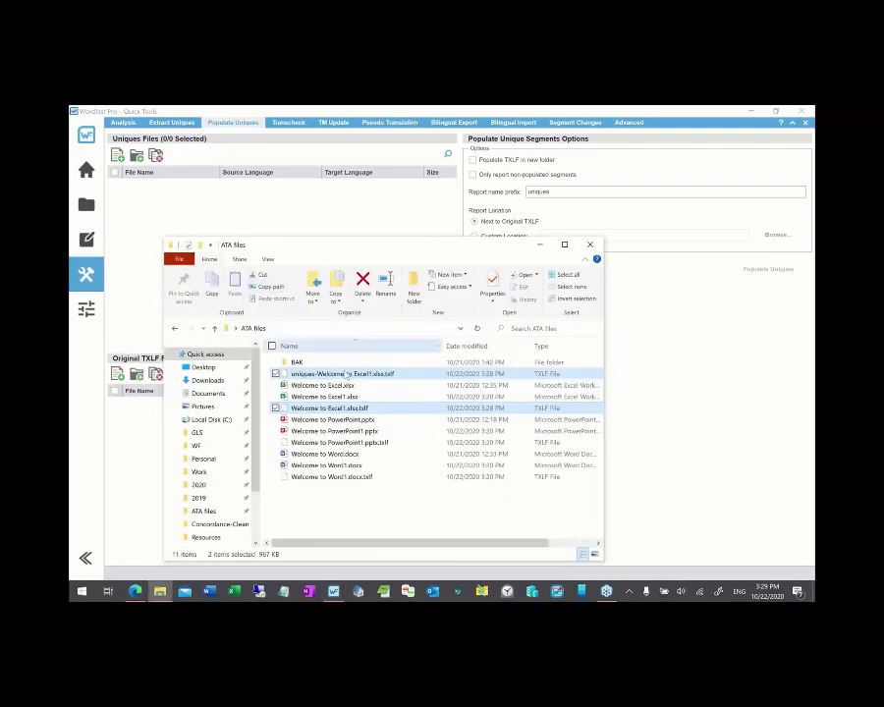
left_click(319, 375)
left_click_drag(319, 374, 206, 229)
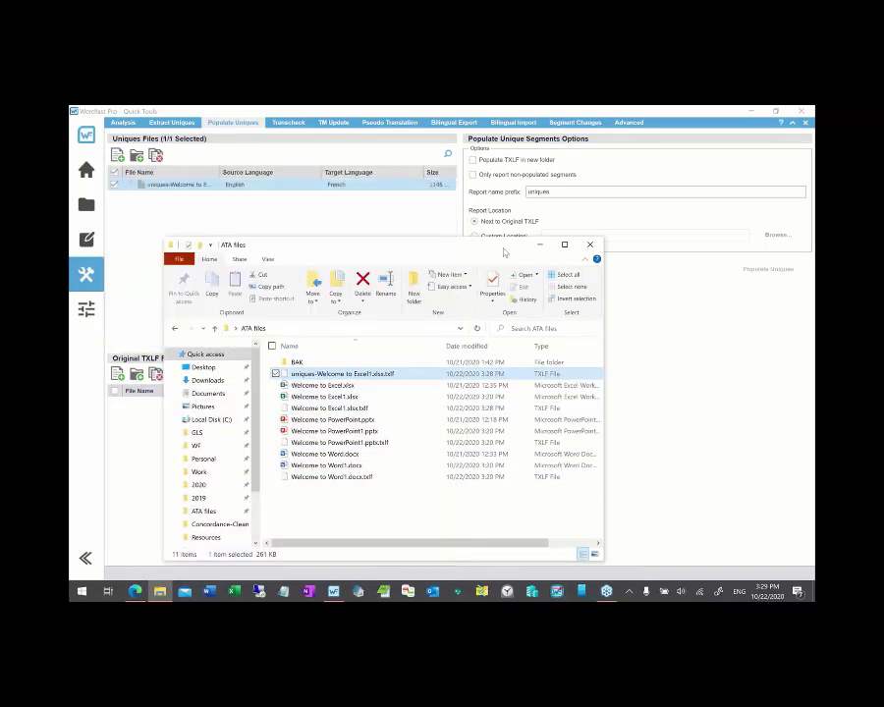
- Add the original Welcome to Excel1.xlsx.txlf to Original TXLF Files and return to the editor
left_click_drag(539, 249, 714, 246)
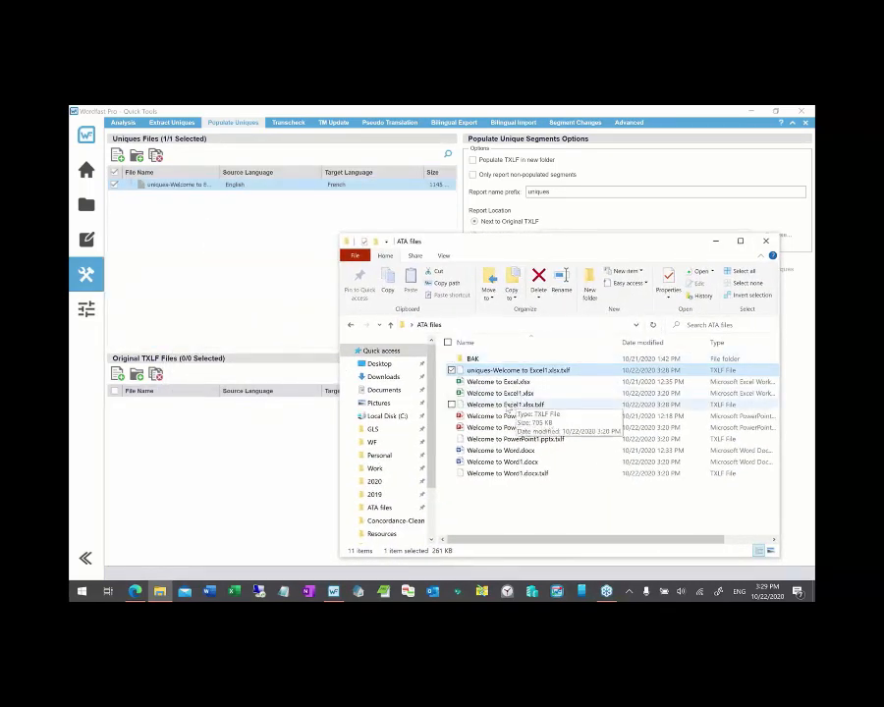
left_click(508, 404)
left_click_drag(507, 408, 251, 461)
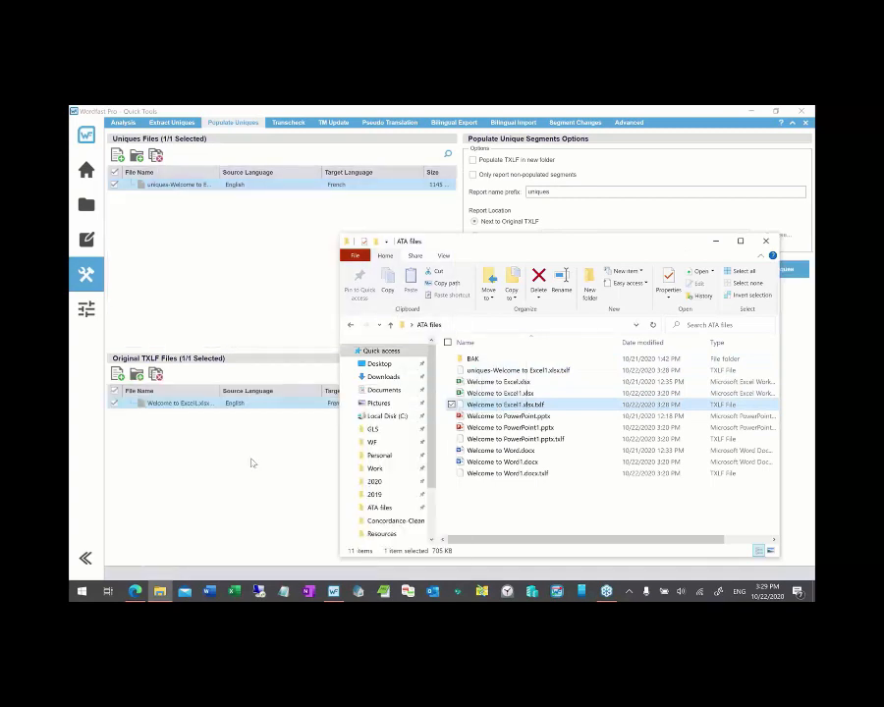
left_click(715, 241)
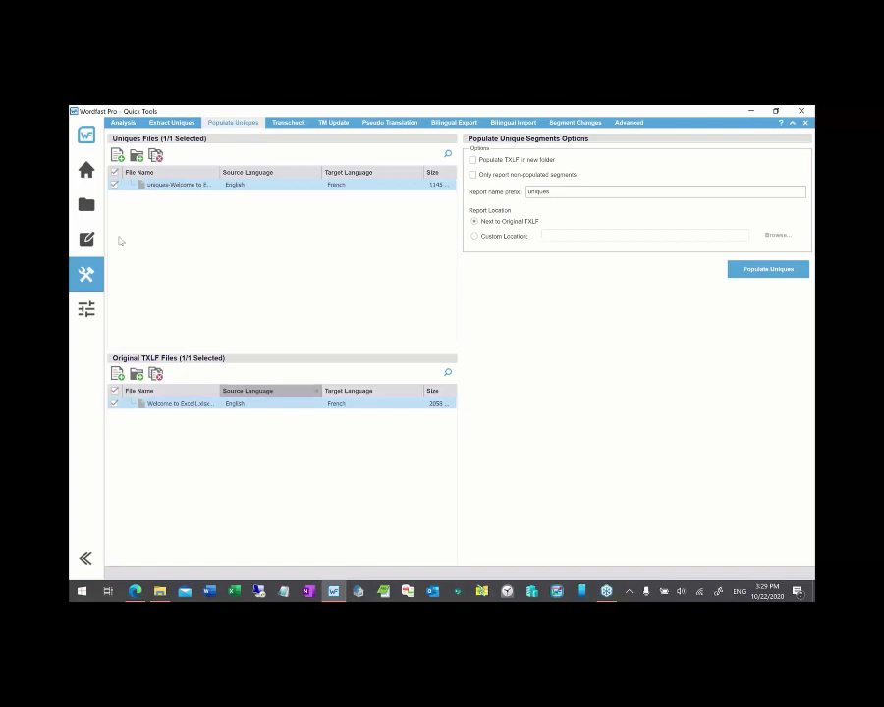
left_click(90, 239)
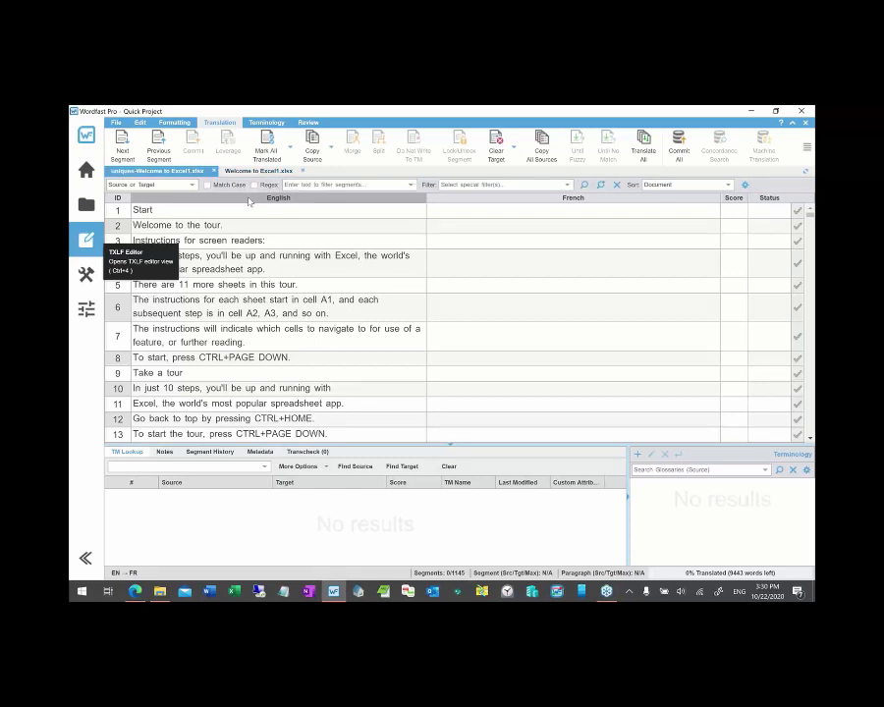
- Return to the Populate Uniques page with the uniques and original Excel TXLF still loaded
left_click(88, 277)
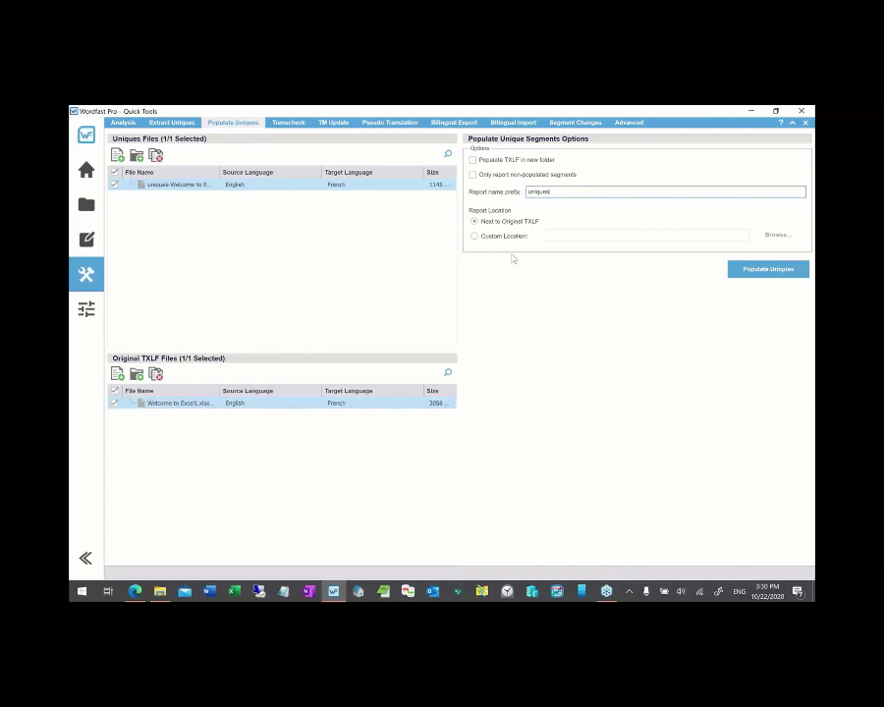
- Choose Custom Location with Populate TXLF in new folder, then clear both file lists
left_click(475, 237)
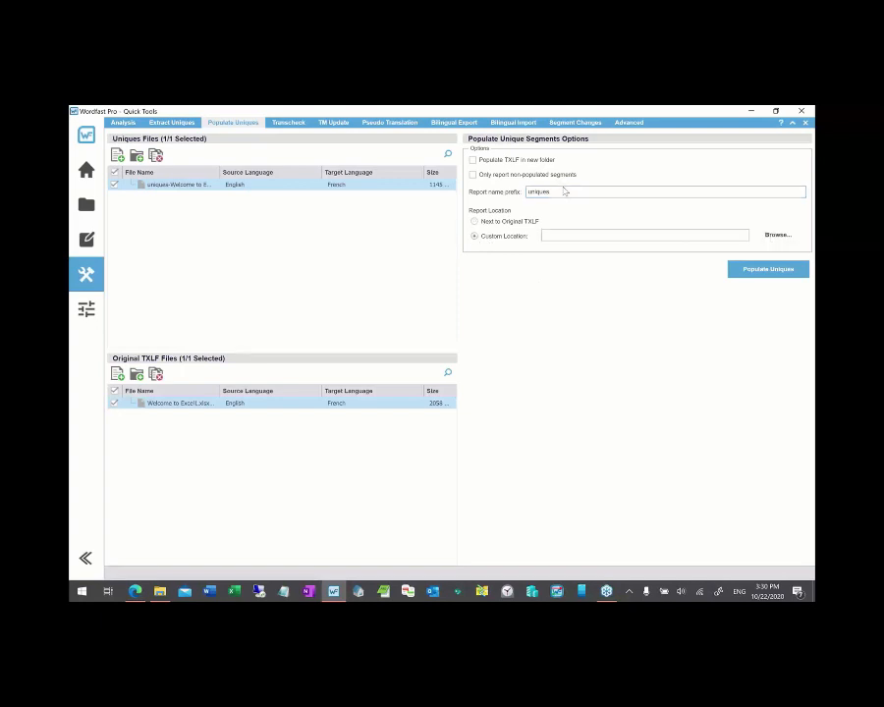
left_click(474, 161)
left_click(155, 156)
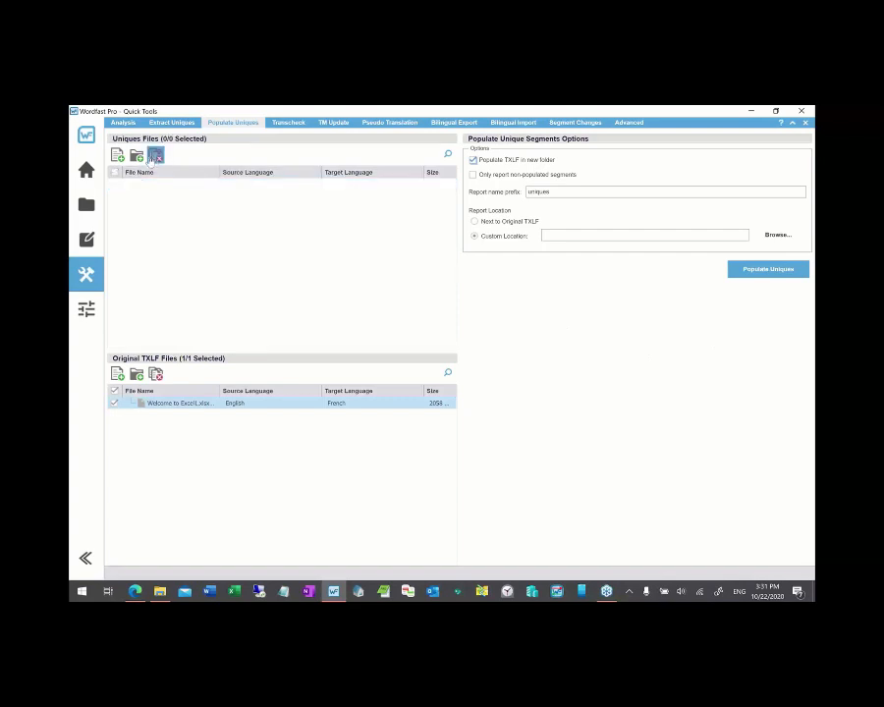
left_click(155, 374)
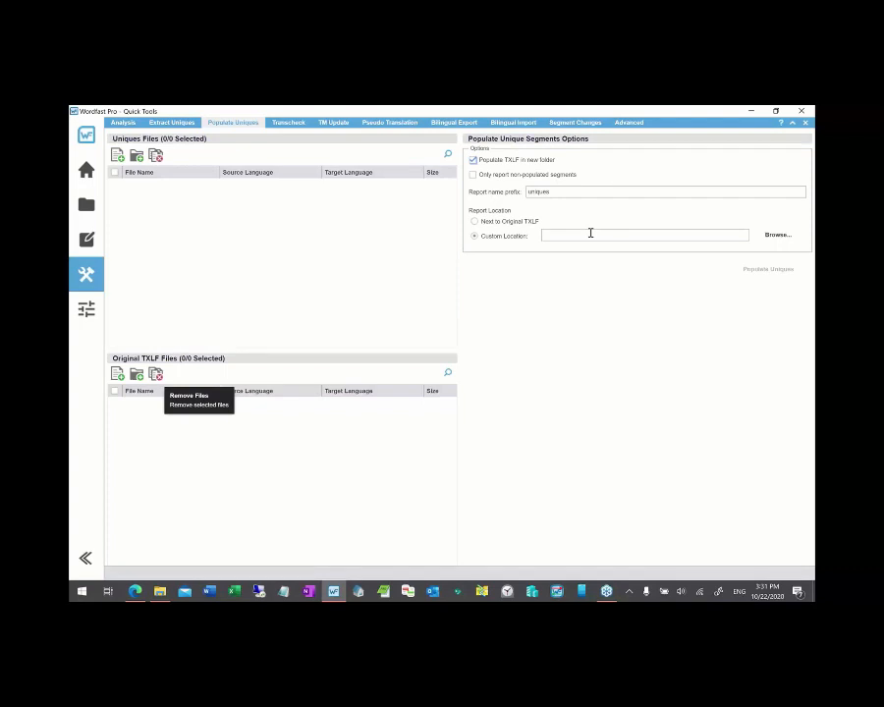
- Close the quick project and open the Excel, PowerPoint and Word TXLF files together in the current project
left_click(87, 206)
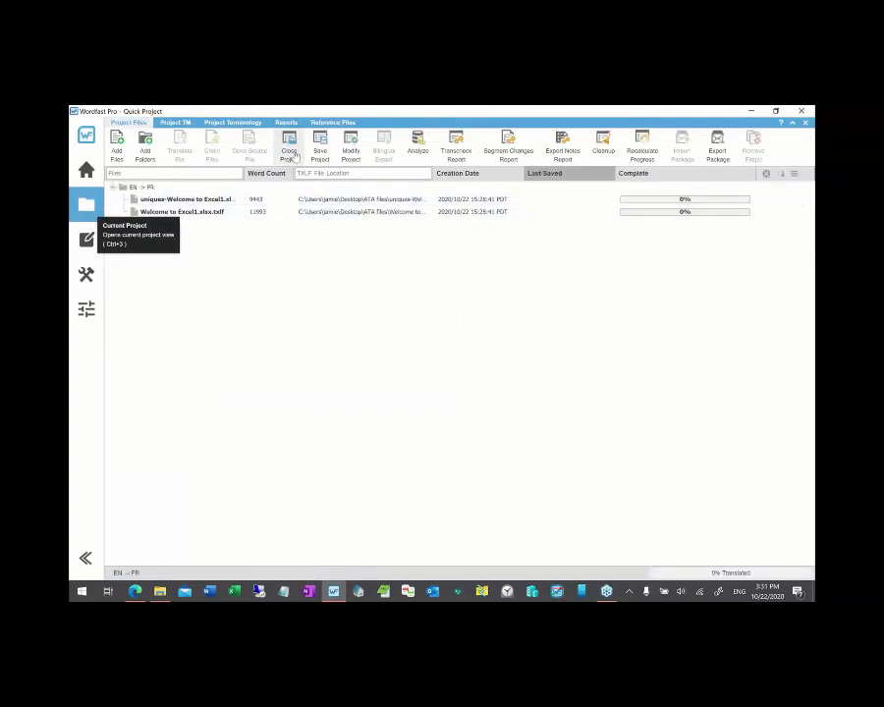
left_click(289, 153)
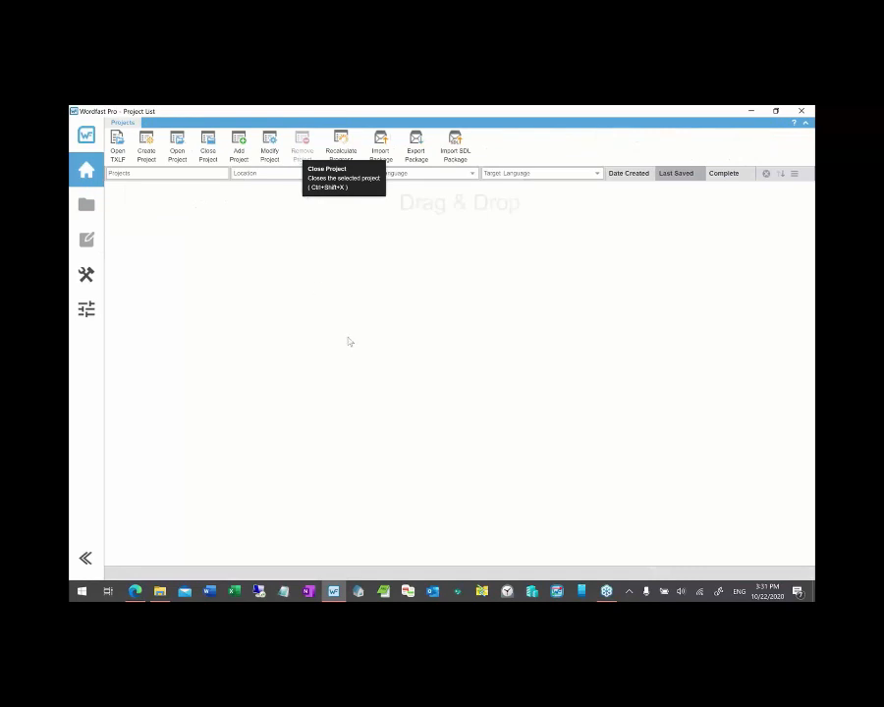
left_click(159, 589)
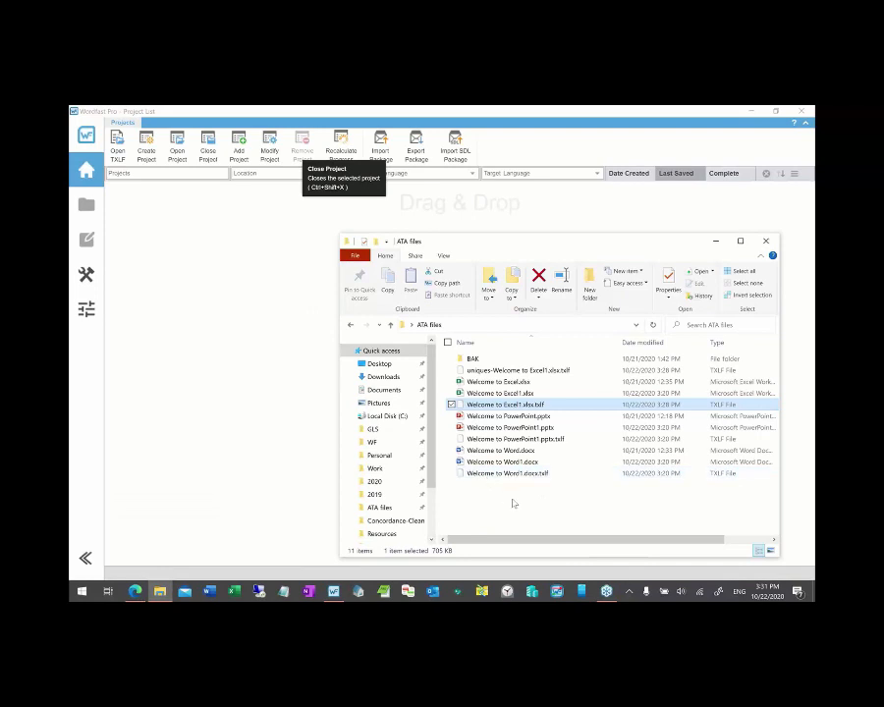
left_click(499, 473)
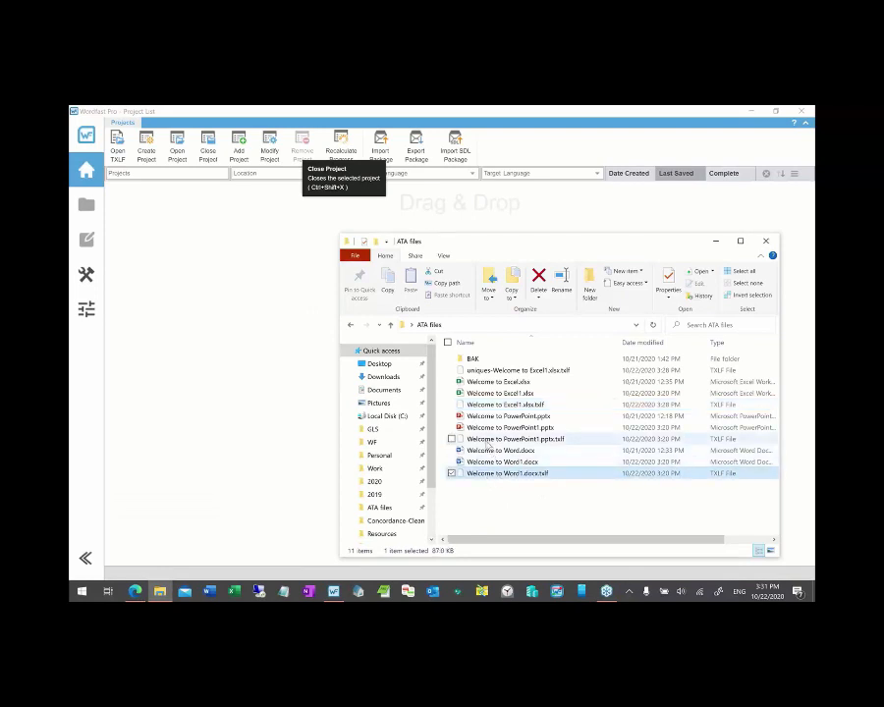
left_click(487, 439, "ctrl")
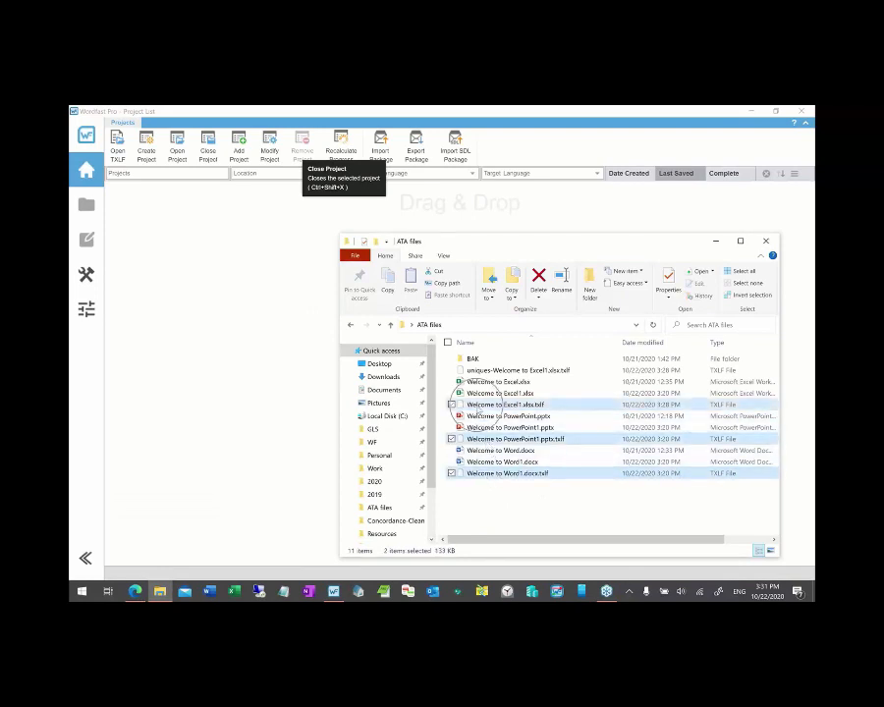
left_click(463, 404, "ctrl")
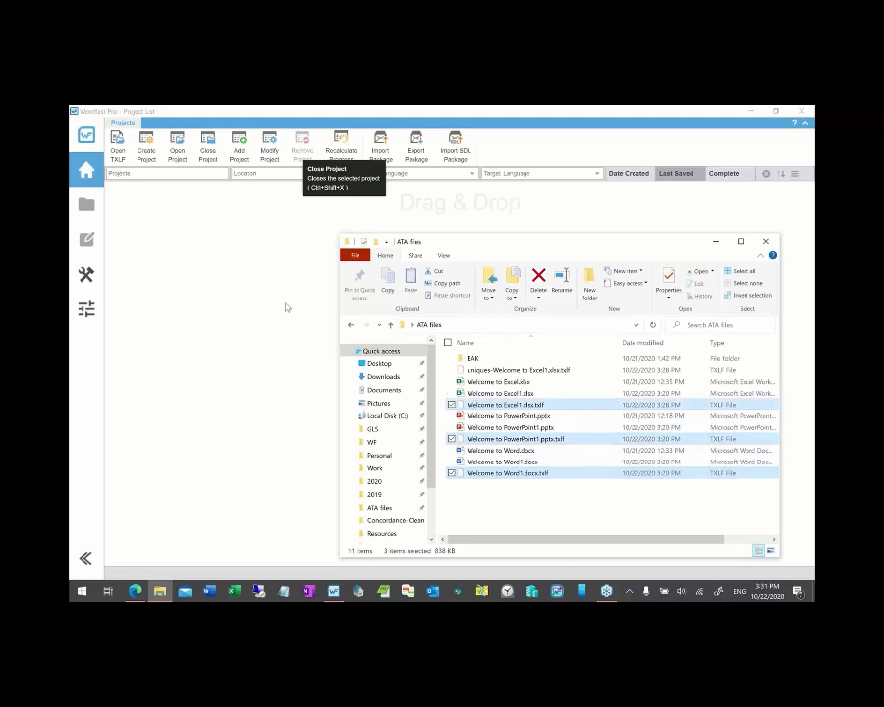
left_click_drag(470, 404, 287, 322)
left_click(471, 383)
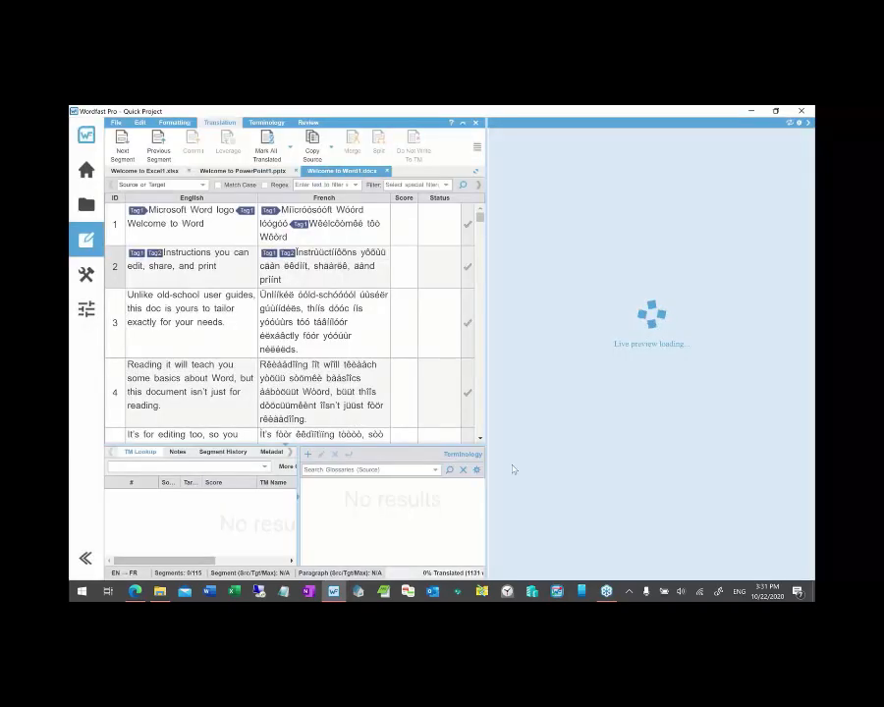
- Hide the live preview and confirm auto-propagation across all open files in Preferences
left_click(807, 125)
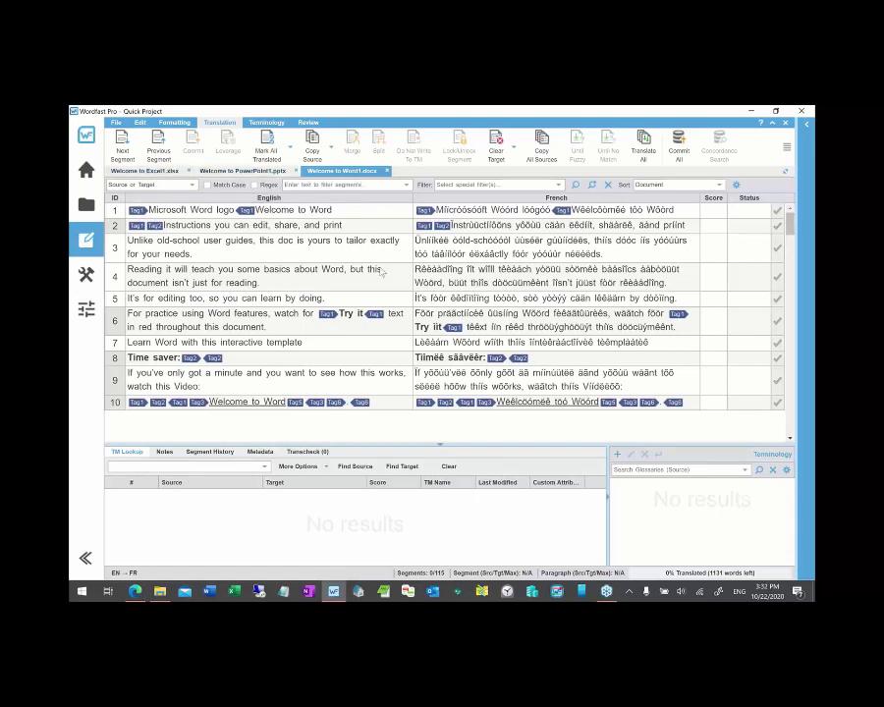
left_click(88, 310)
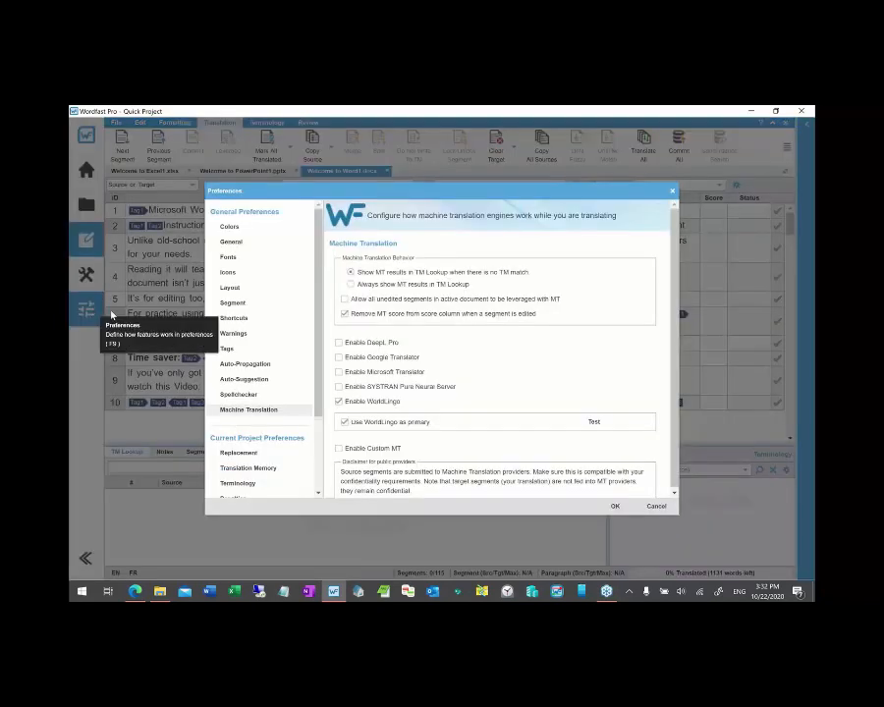
left_click(249, 364)
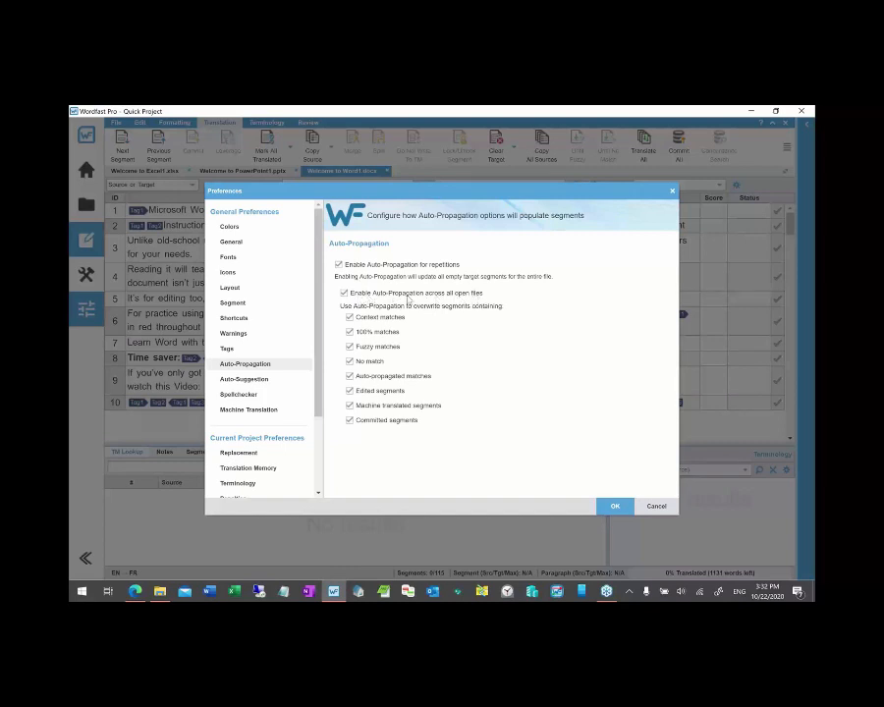
left_click(616, 505)
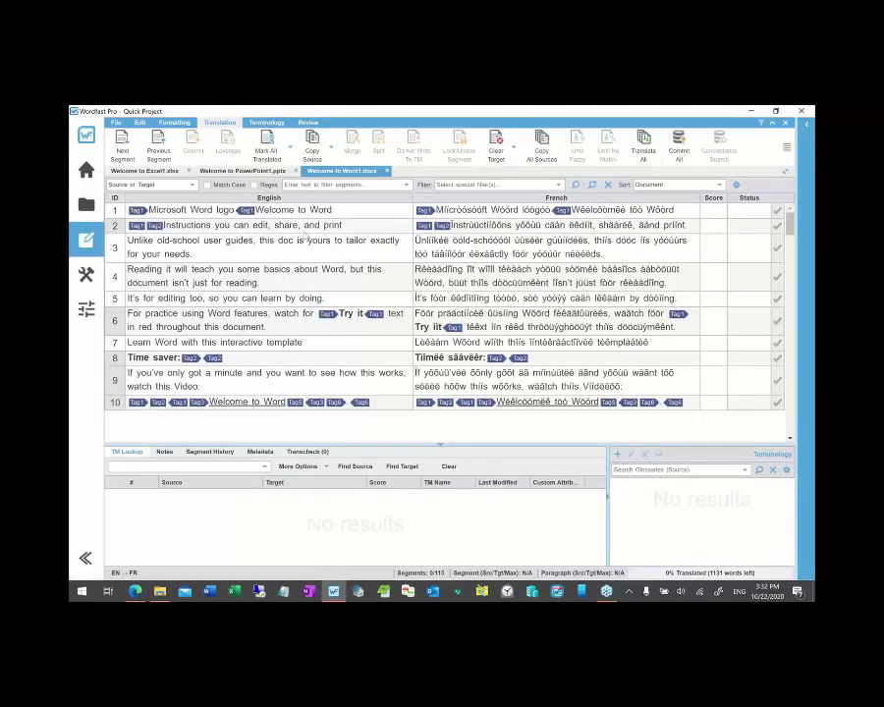
- Look through the PowerPoint, Excel and Word files' segments, activating PowerPoint segment 3
left_click(257, 171)
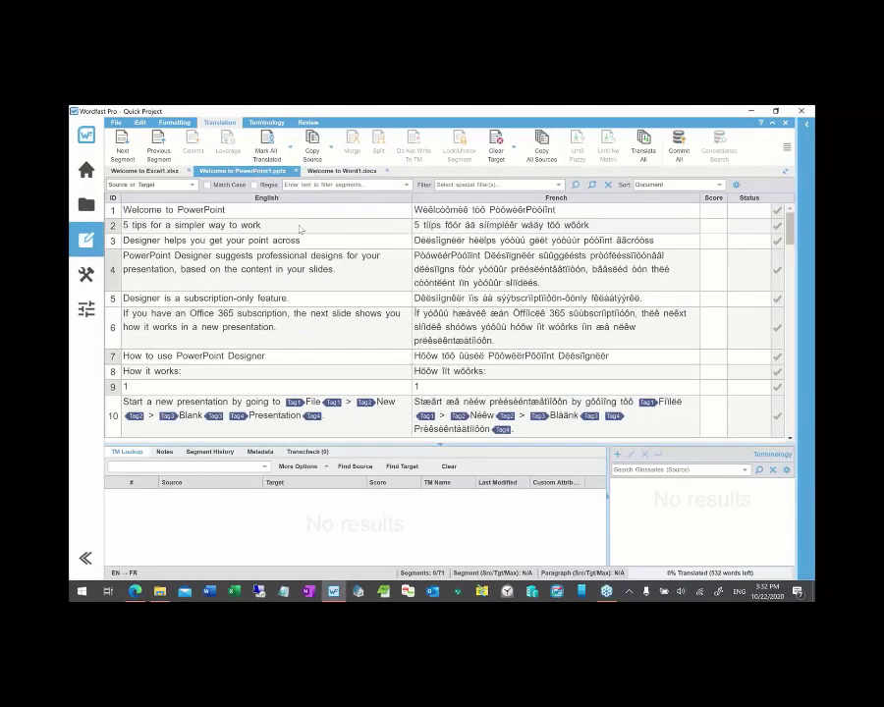
left_click(324, 241)
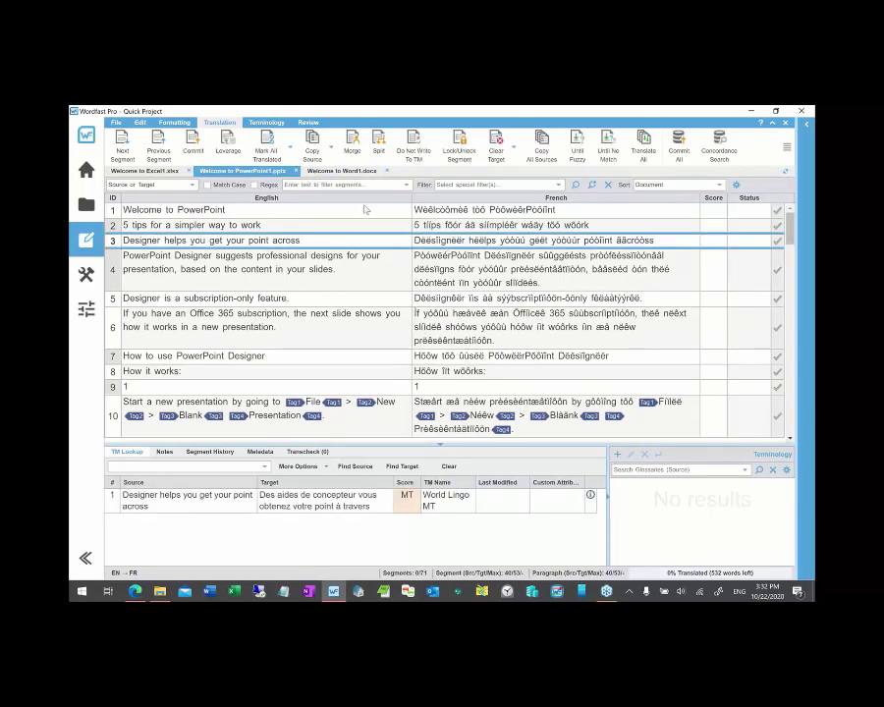
left_click(159, 172)
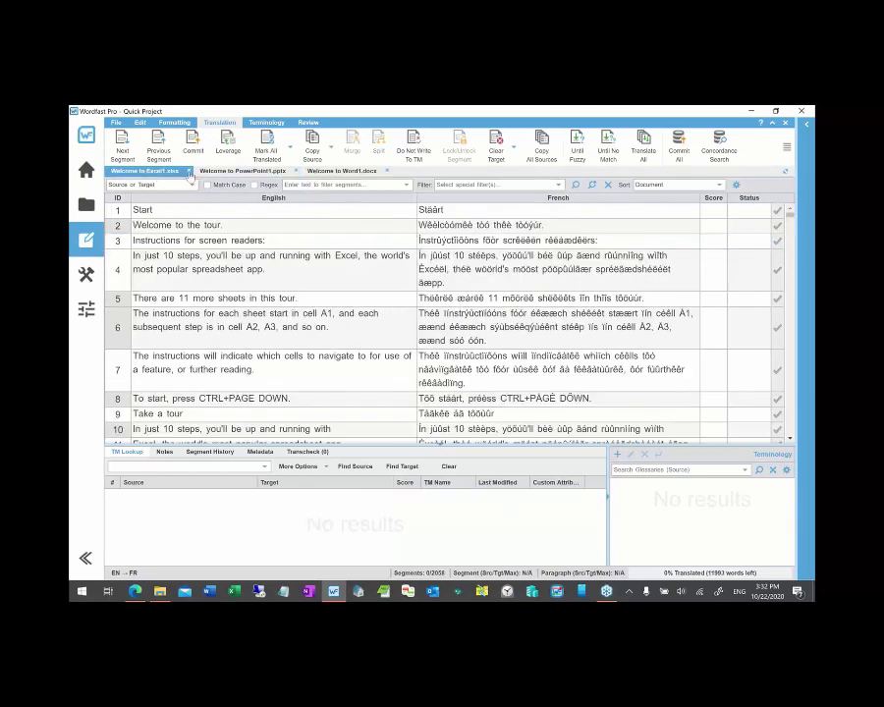
left_click(341, 172)
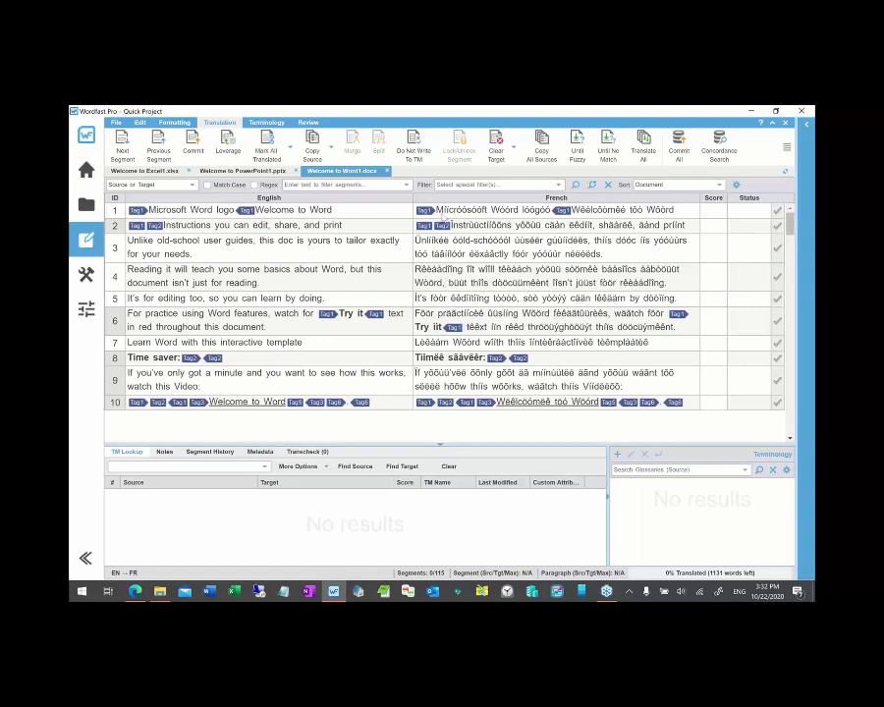
- Close the Word, PowerPoint and Excel tabs and show the project's three TXLF files
left_click(389, 172)
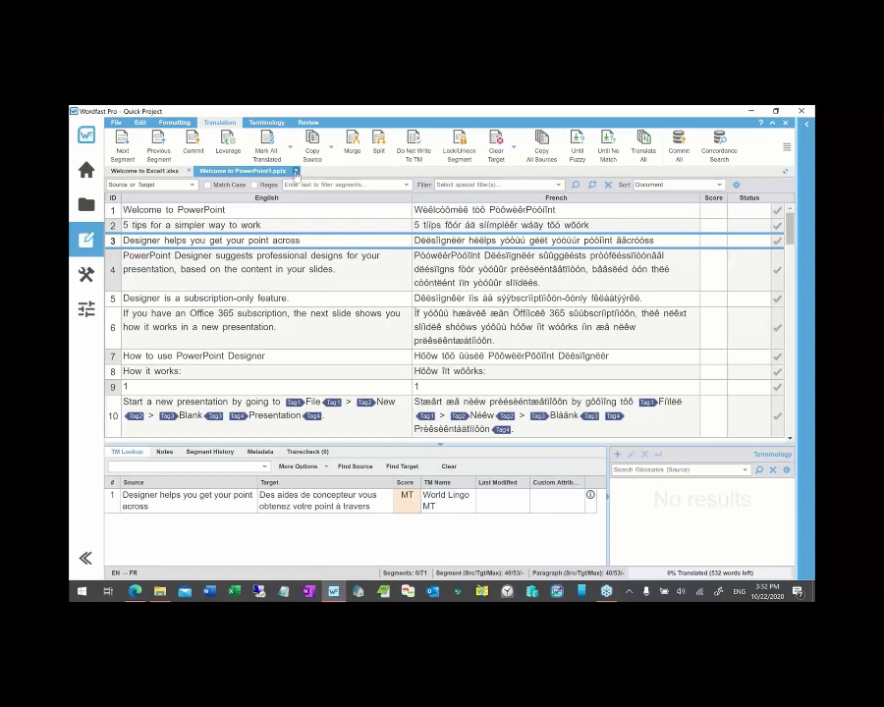
left_click(294, 172)
left_click(190, 171)
left_click(86, 204)
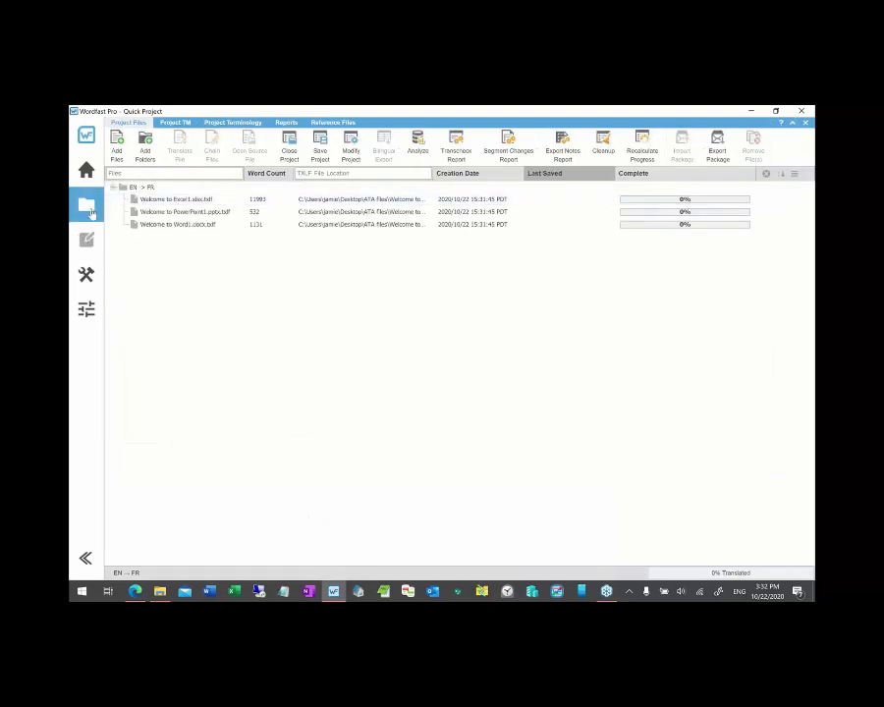
- Select all three project files and chain them into Chained Files 1, with 2244 segments
left_click(181, 203)
key("shift+Down")
key("shift+Down")
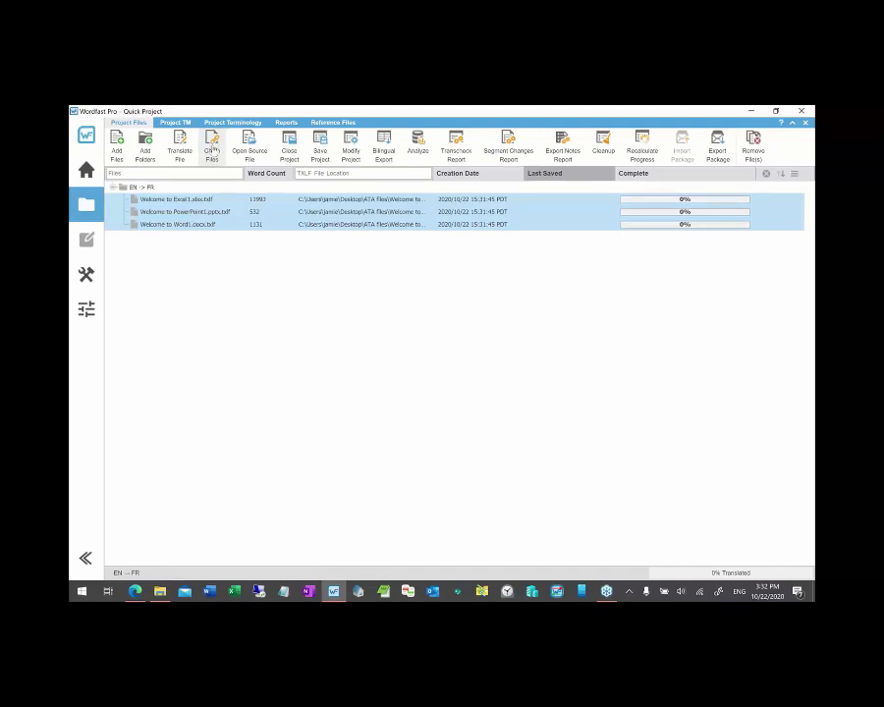
left_click(211, 146)
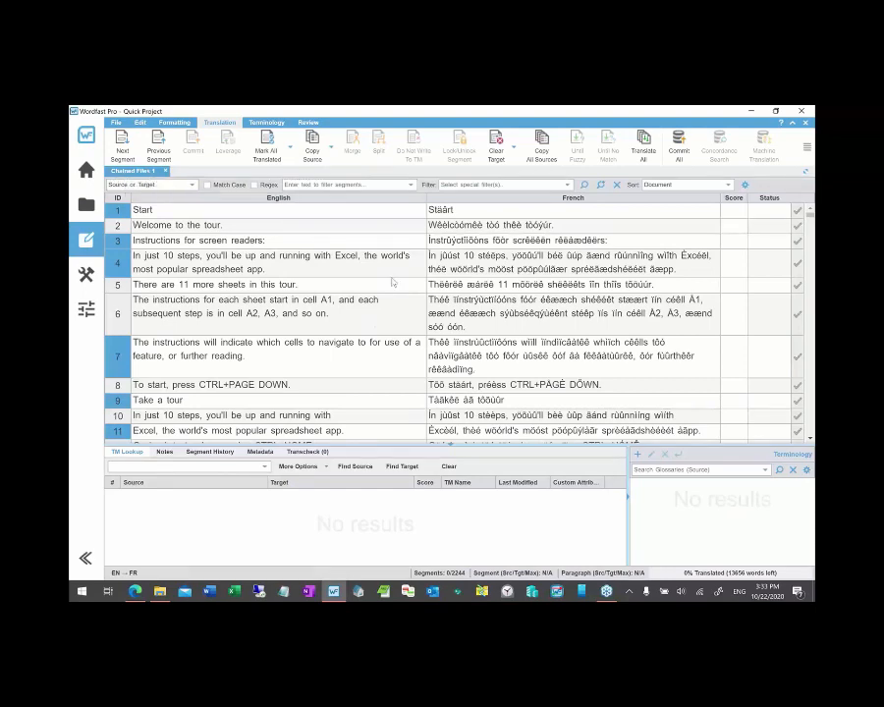
scroll(375, 322, "down", 7)
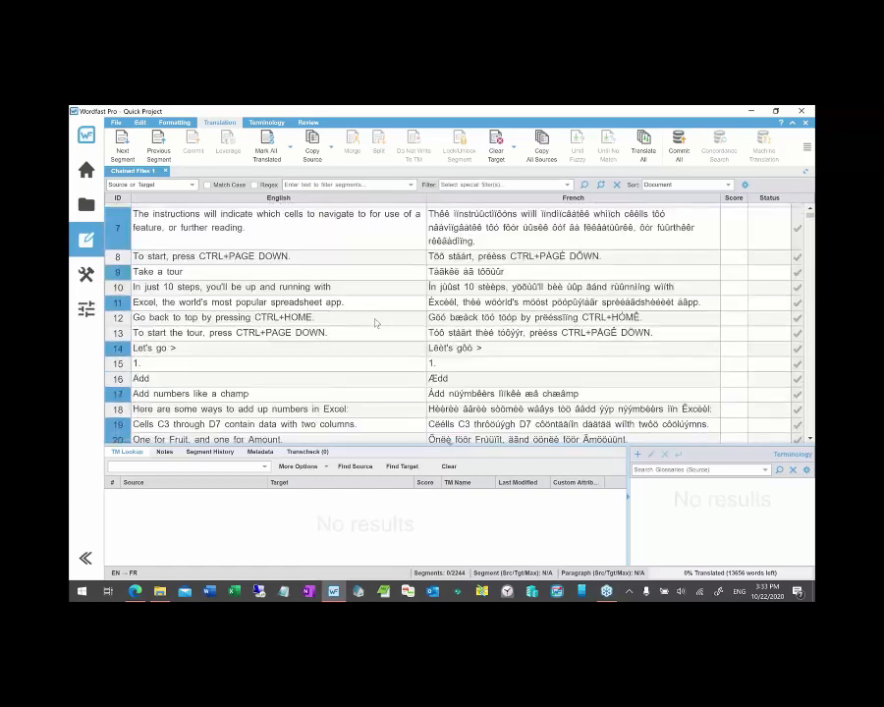
scroll(375, 322, "down", 3)
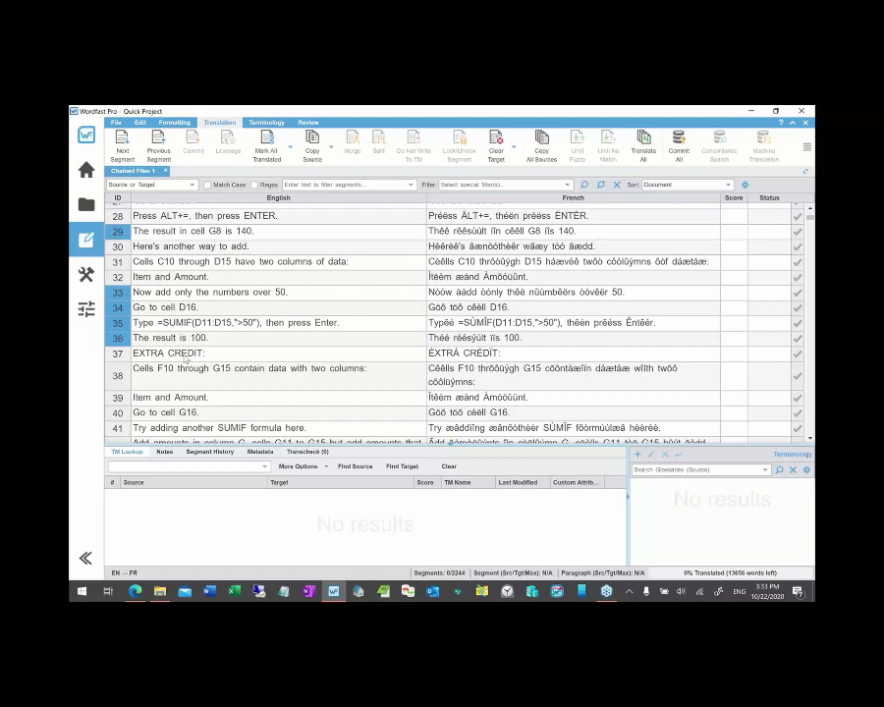
left_click(87, 307)
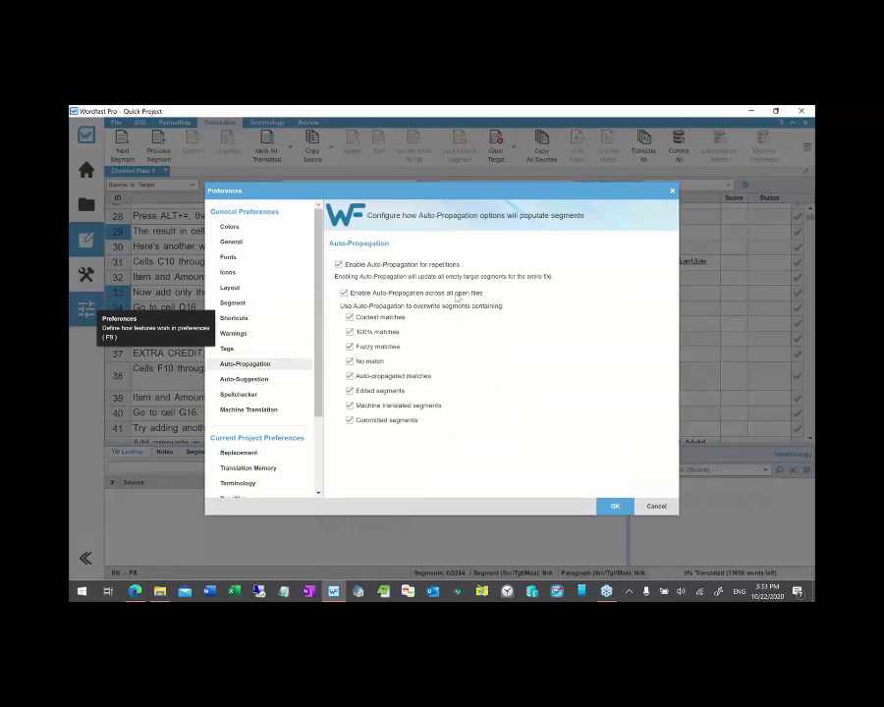
left_click(656, 506)
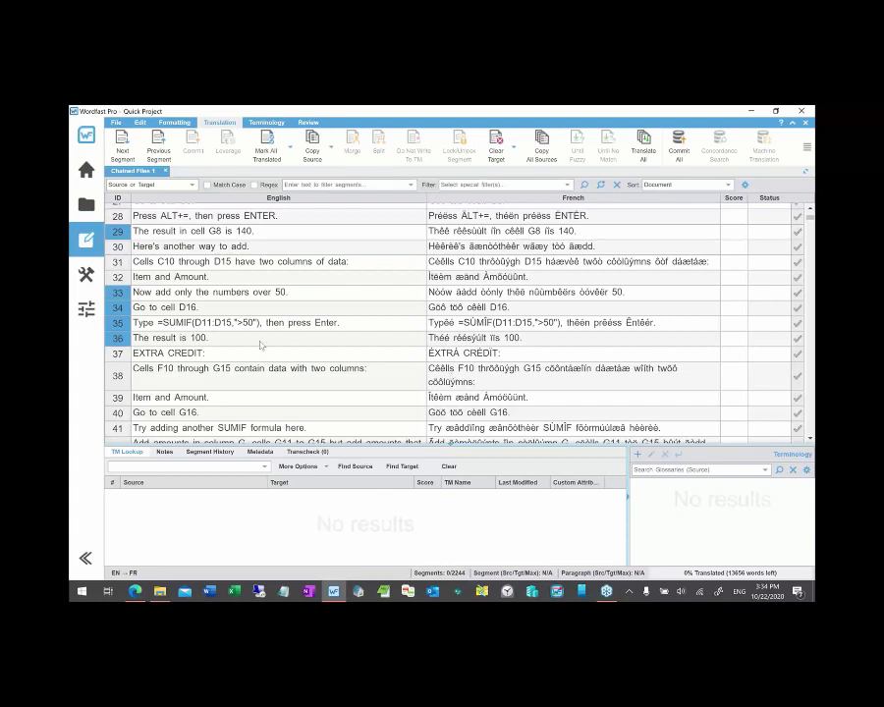
scroll(260, 343, "down", 3)
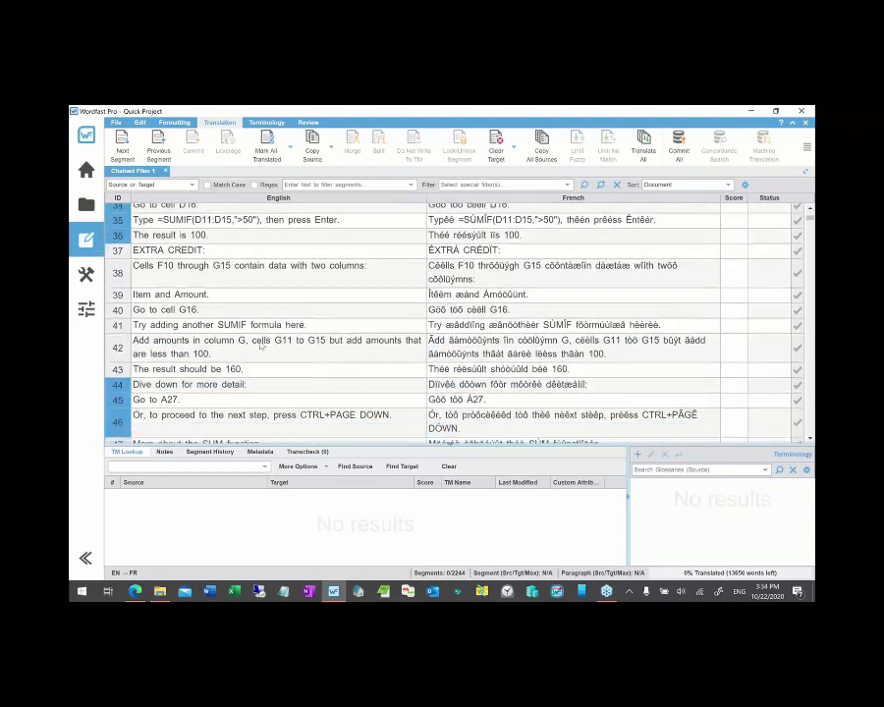
scroll(261, 345, "down", 1)
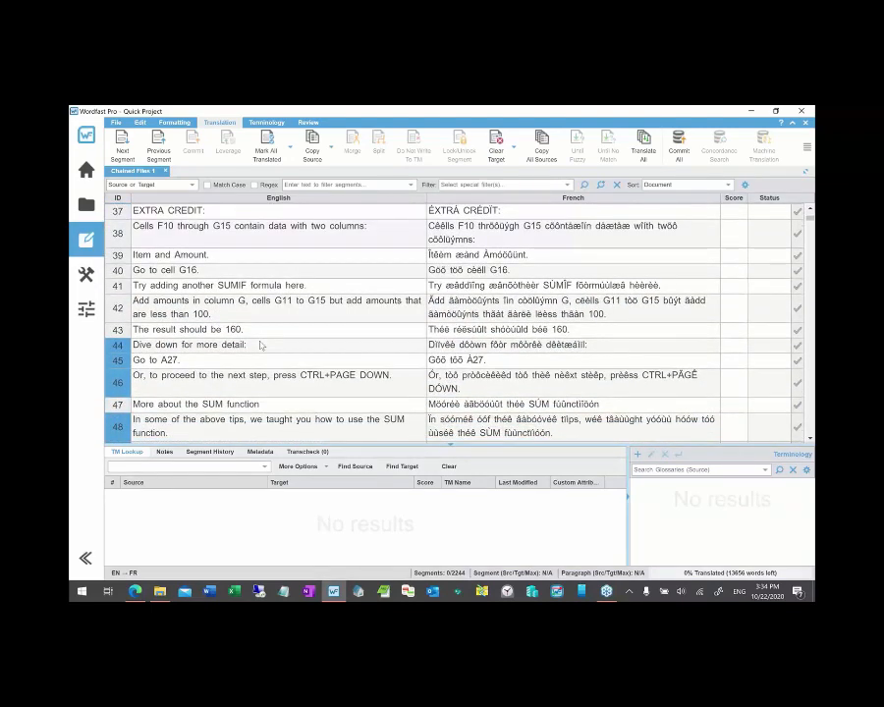
- Close the Chained Files 1 tab and show the Advanced page of Quick Tools
left_click(165, 170)
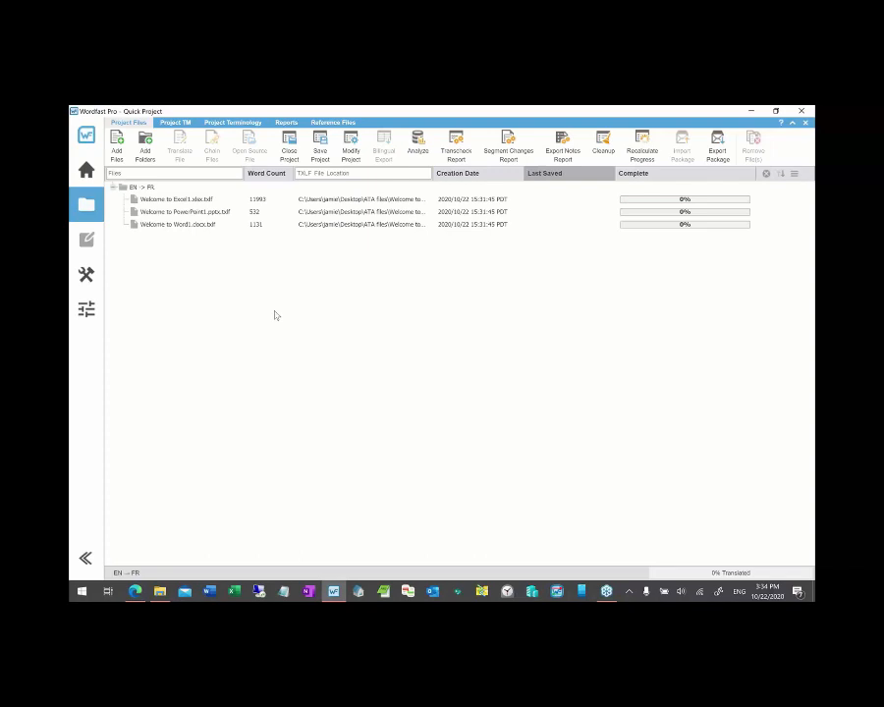
left_click(87, 276)
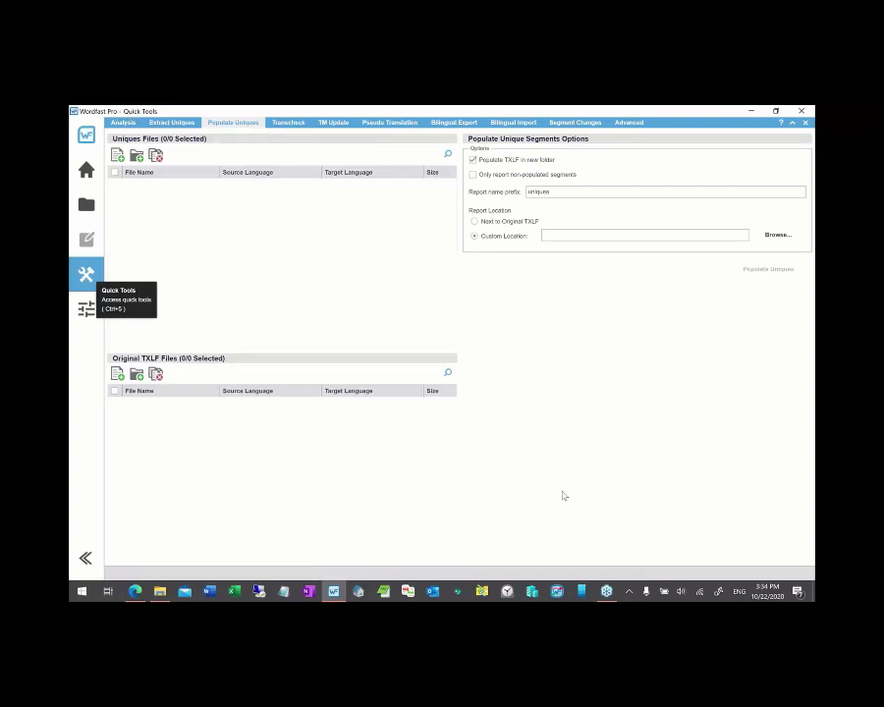
left_click(628, 122)
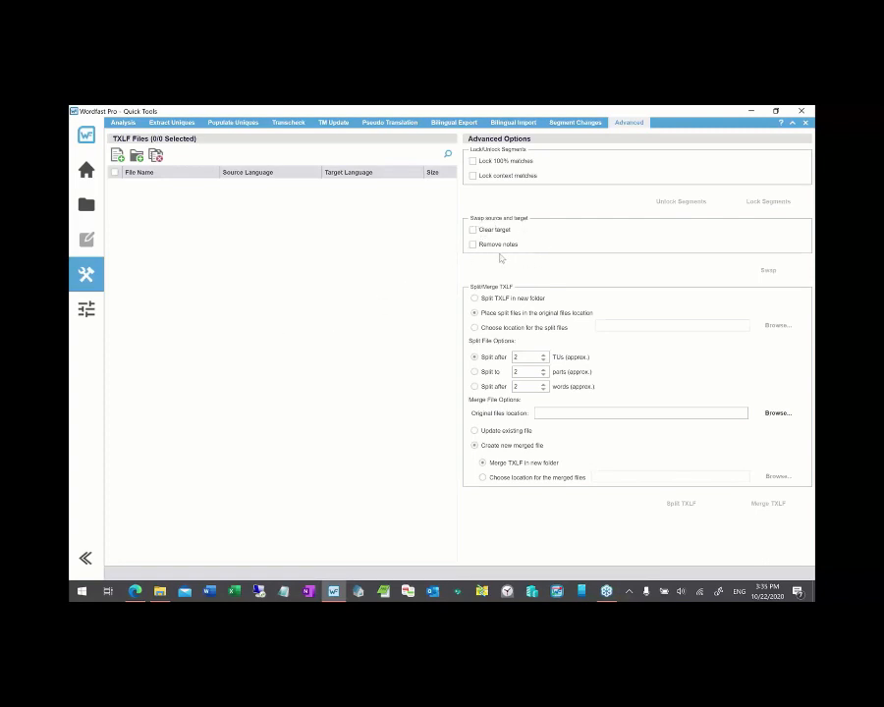
- Load Welcome to Excel1.xlsx.txlf from the ATA files folder and swap its source and target
key("alt+Tab")
left_click(338, 292)
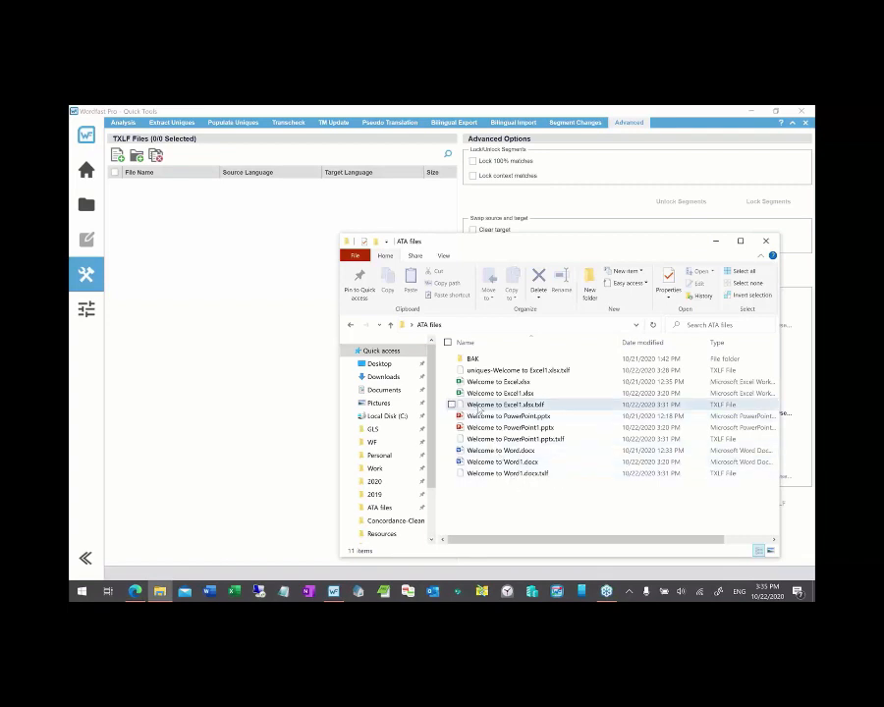
left_click_drag(504, 406, 251, 301)
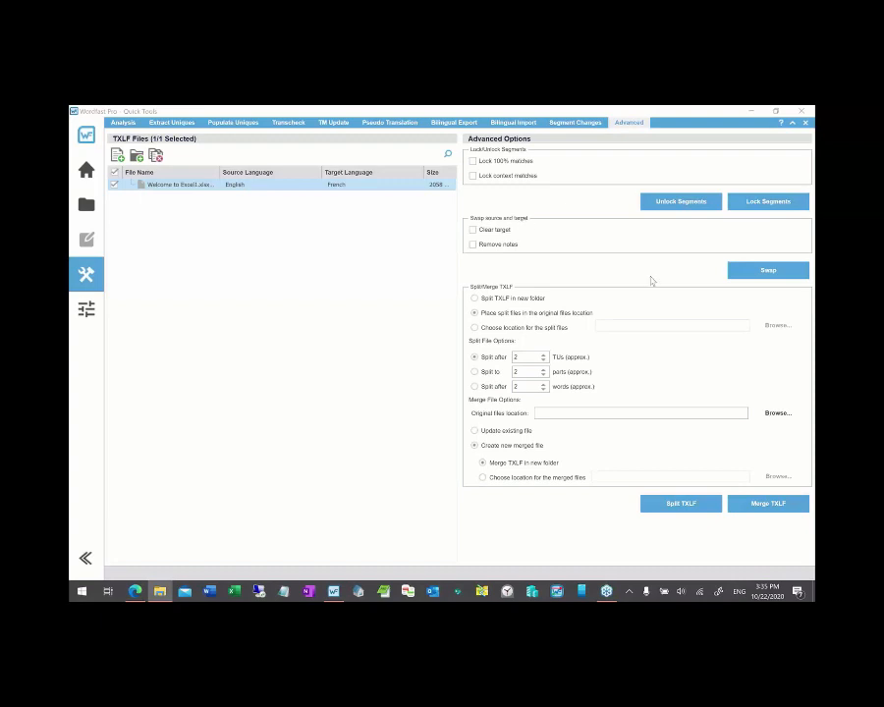
left_click(768, 271)
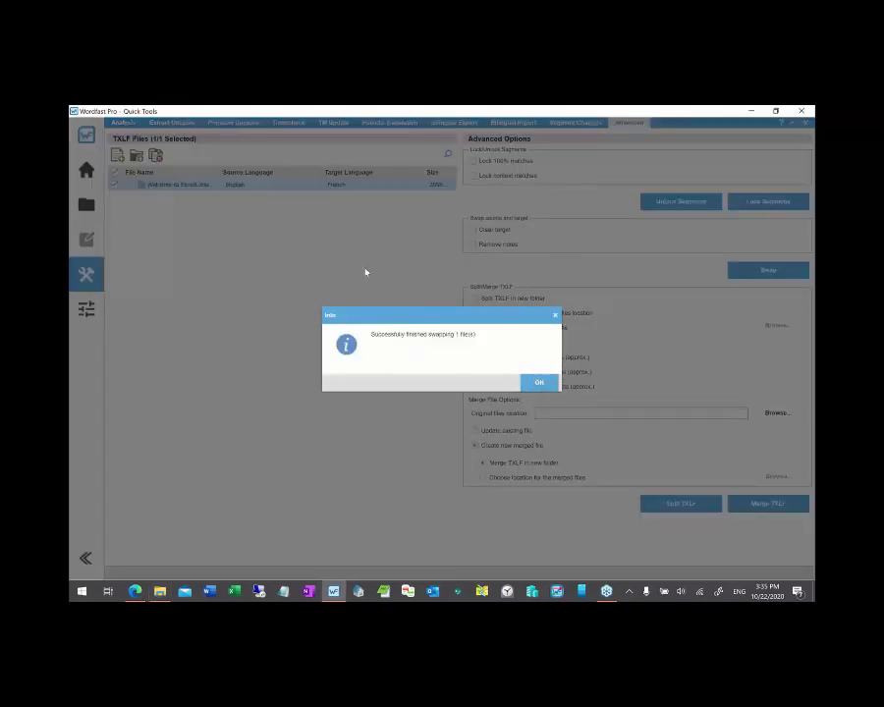
left_click(538, 384)
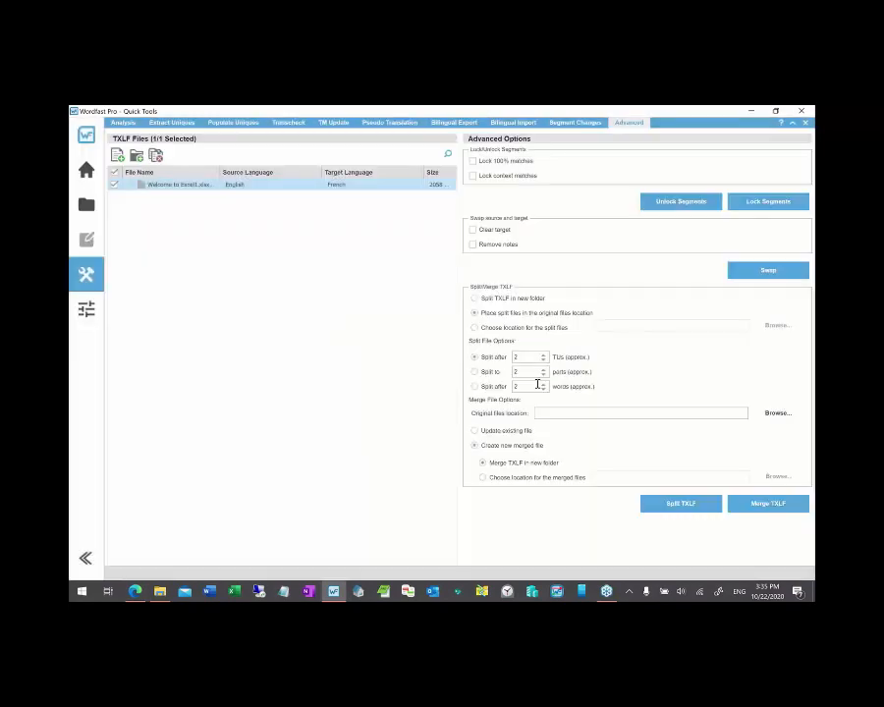
left_click(160, 591)
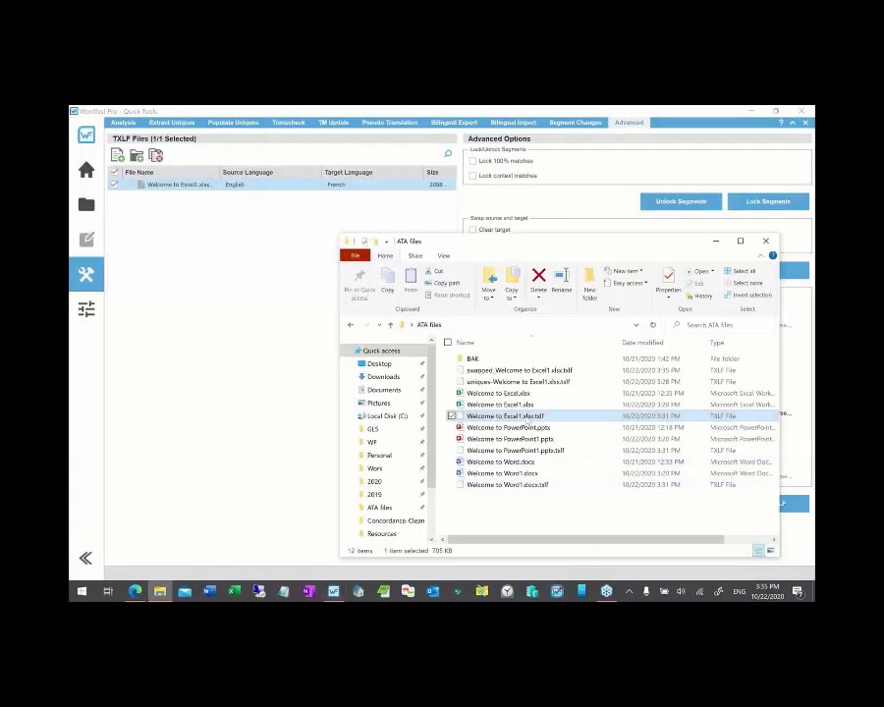
left_click(488, 382)
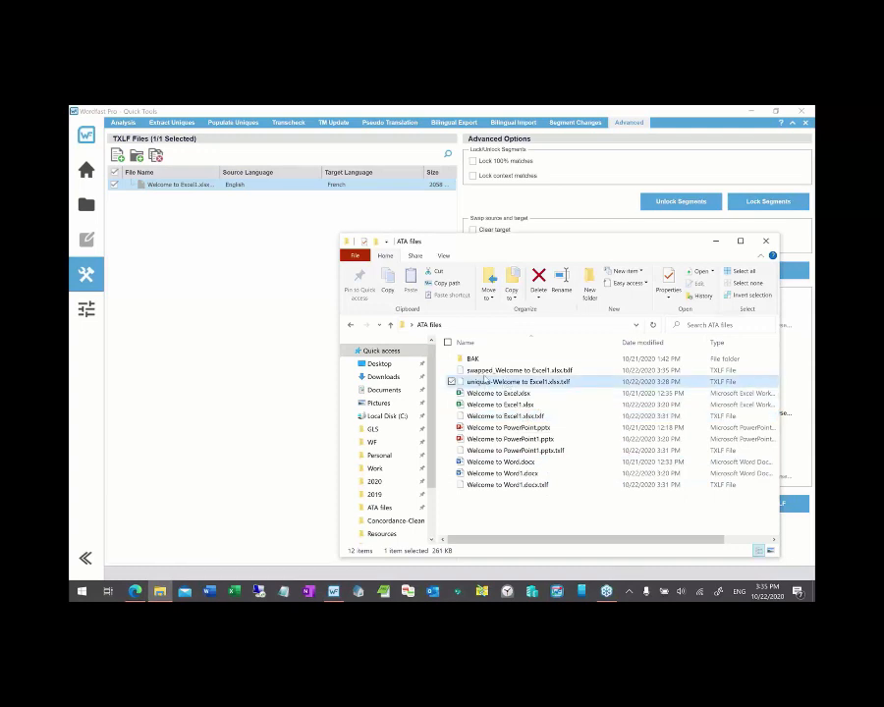
left_click(479, 370)
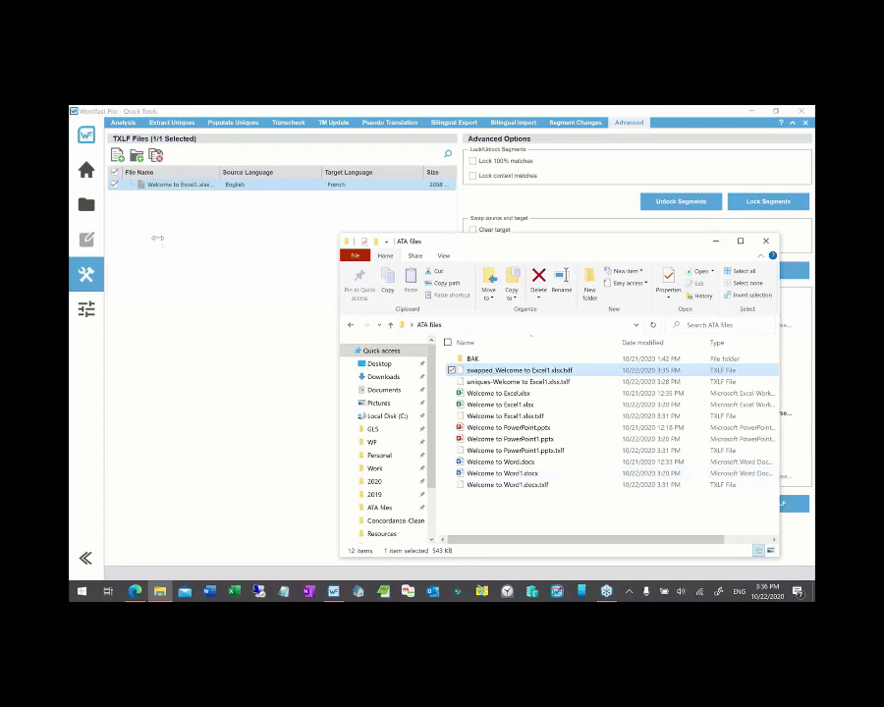
left_click(715, 241)
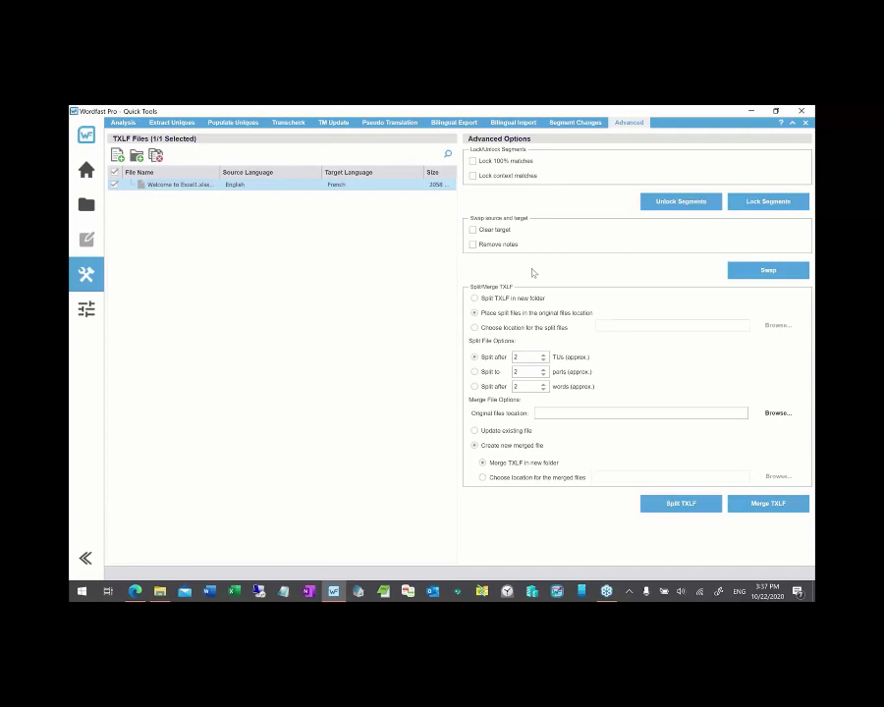
- Replace the Excel file in the TXLF list with Welcome to Word1.docx.txlf from ATA files
left_click(155, 155)
key("alt+Tab")
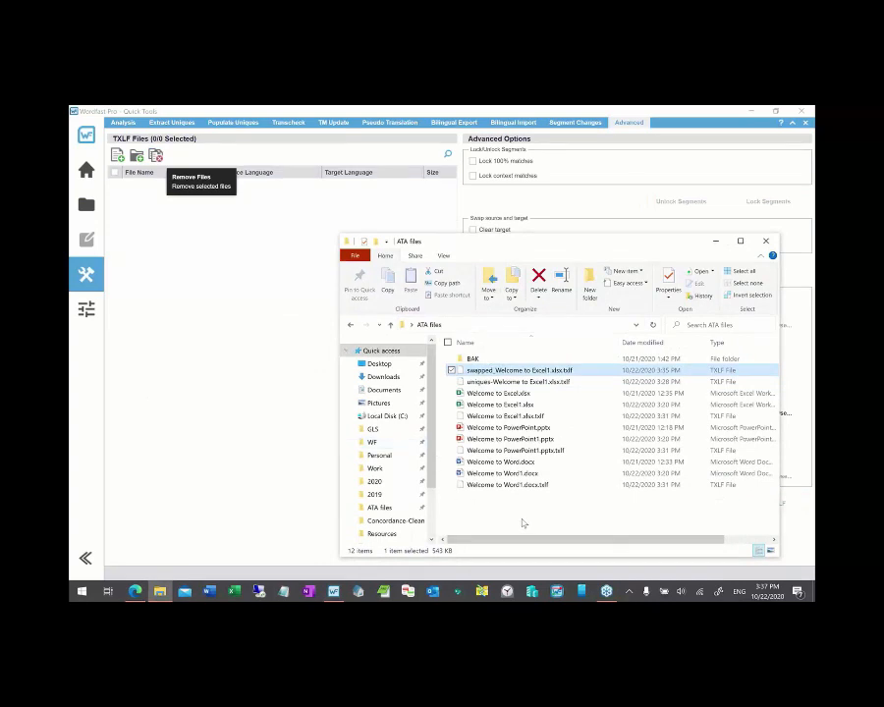
left_click(482, 487)
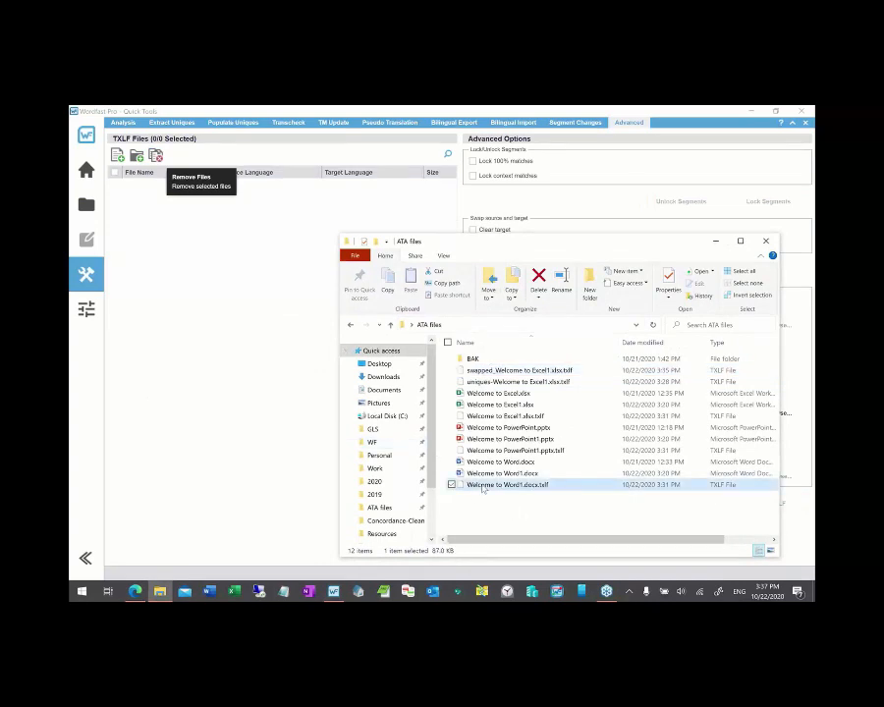
left_click_drag(482, 488, 256, 328)
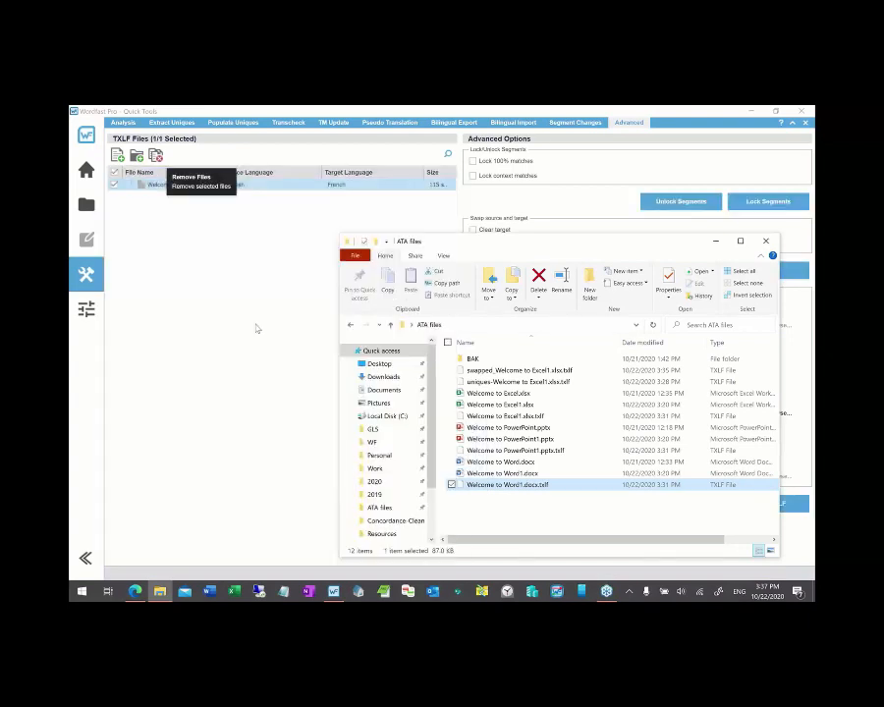
left_click(715, 242)
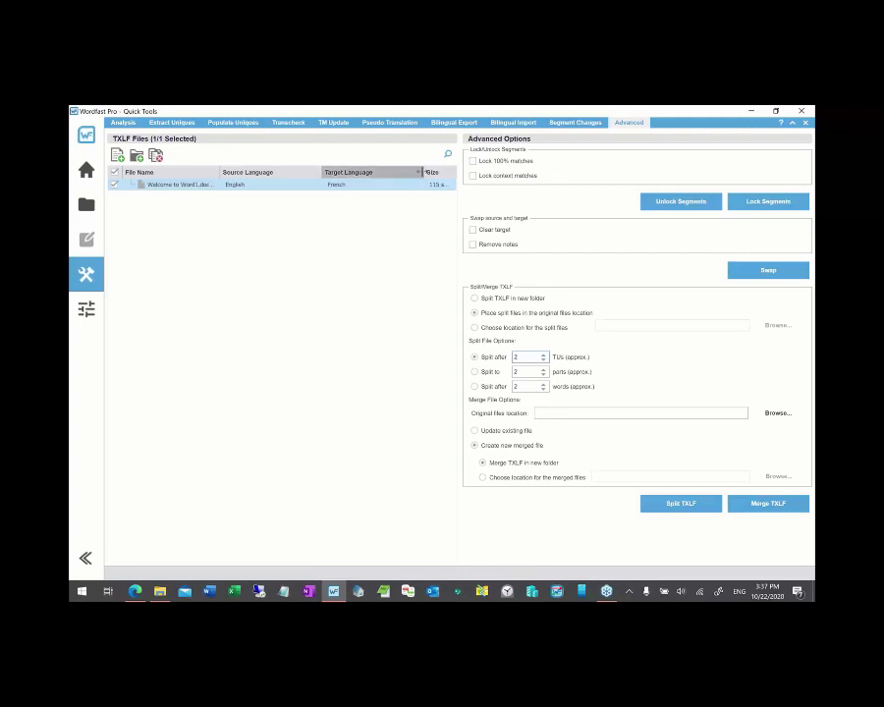
- Widen the File Name column and split Welcome to Word1.docx.txlf into 4 parts using 'Split to'
left_click_drag(423, 172, 404, 173)
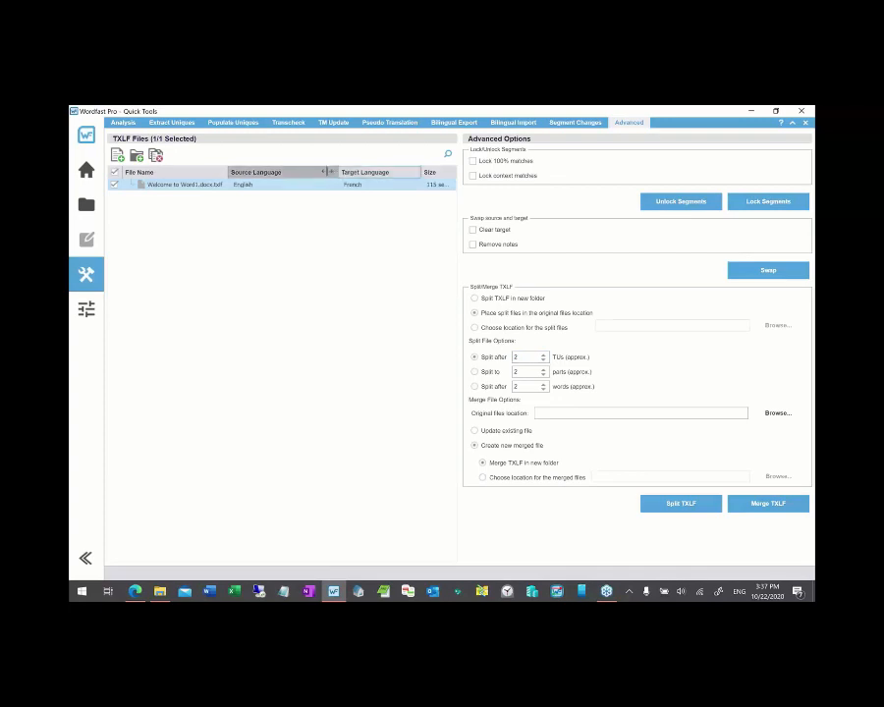
left_click_drag(331, 172, 325, 175)
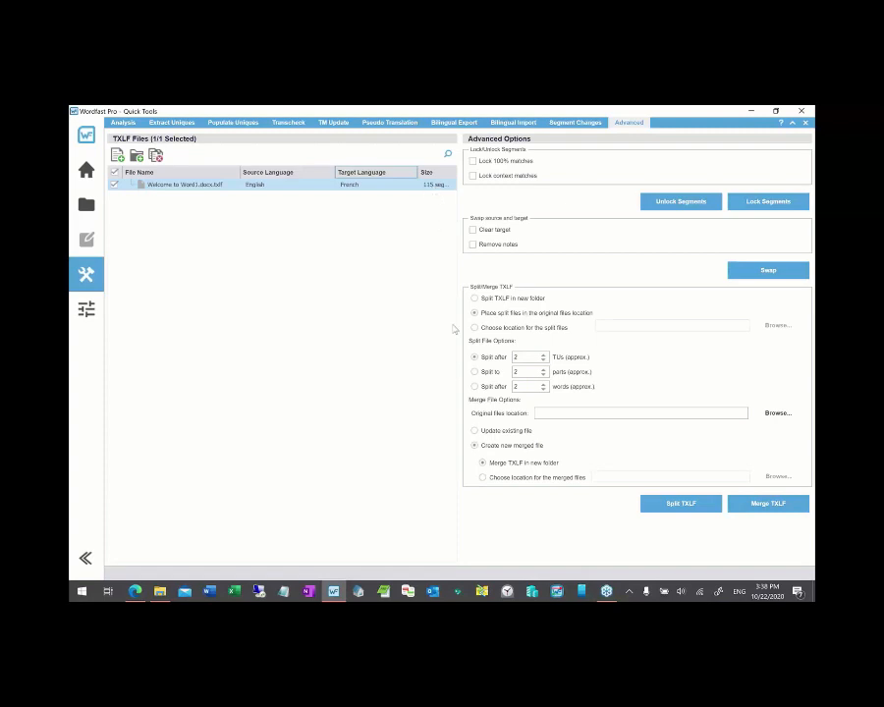
left_click(519, 357)
type("30")
key("BackSpace")
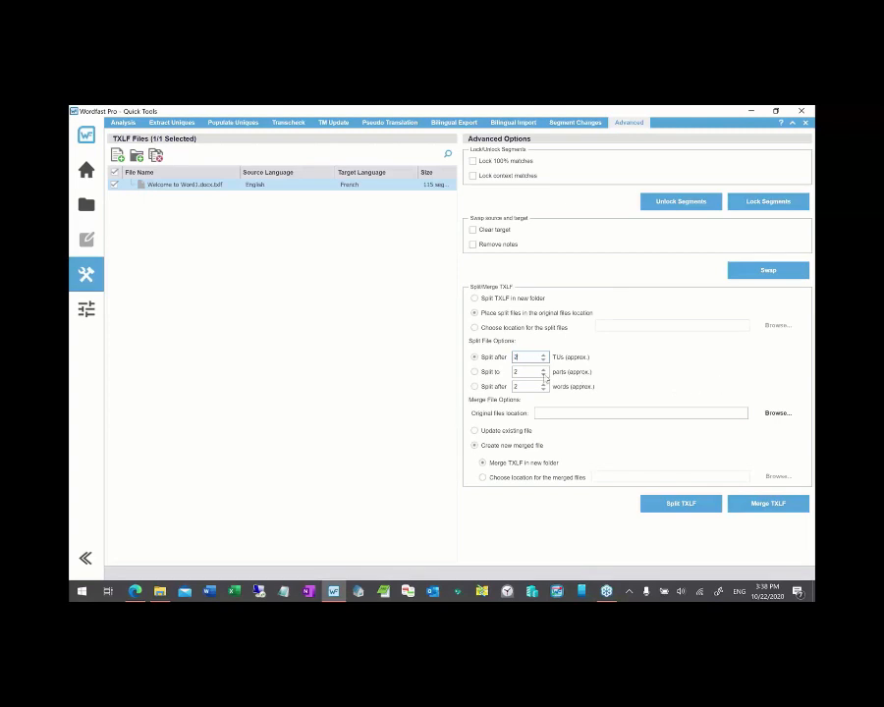
left_click(474, 372)
key("Tab")
key("Down")
left_click(679, 505)
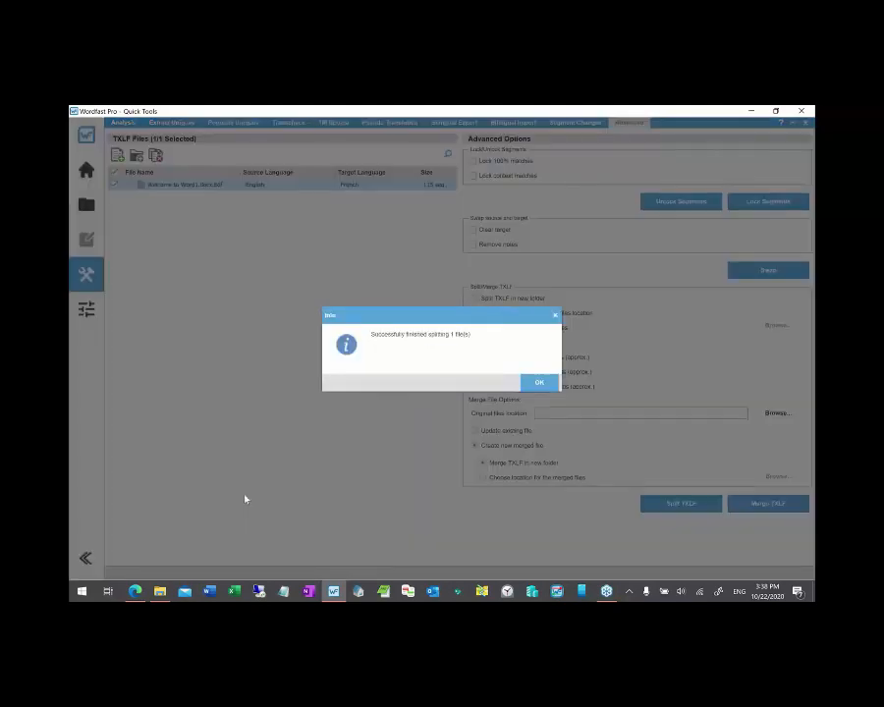
left_click(539, 383)
- Select the split parts Welcome to Word1.docx-001 through -004.txlf in the ATA files folder
left_click(160, 591)
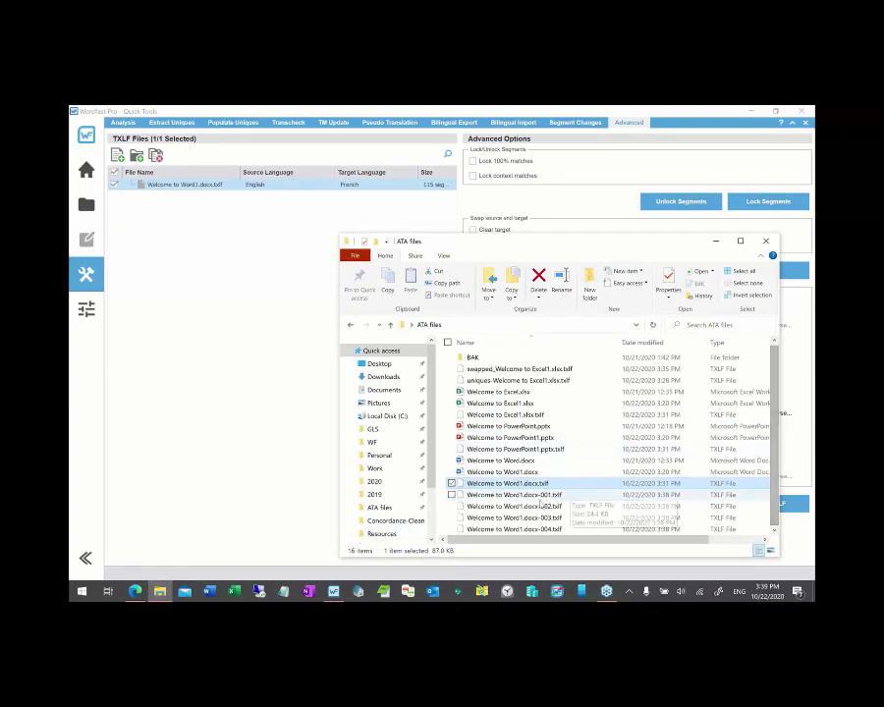
left_click(515, 494)
left_click_drag(496, 248, 388, 185)
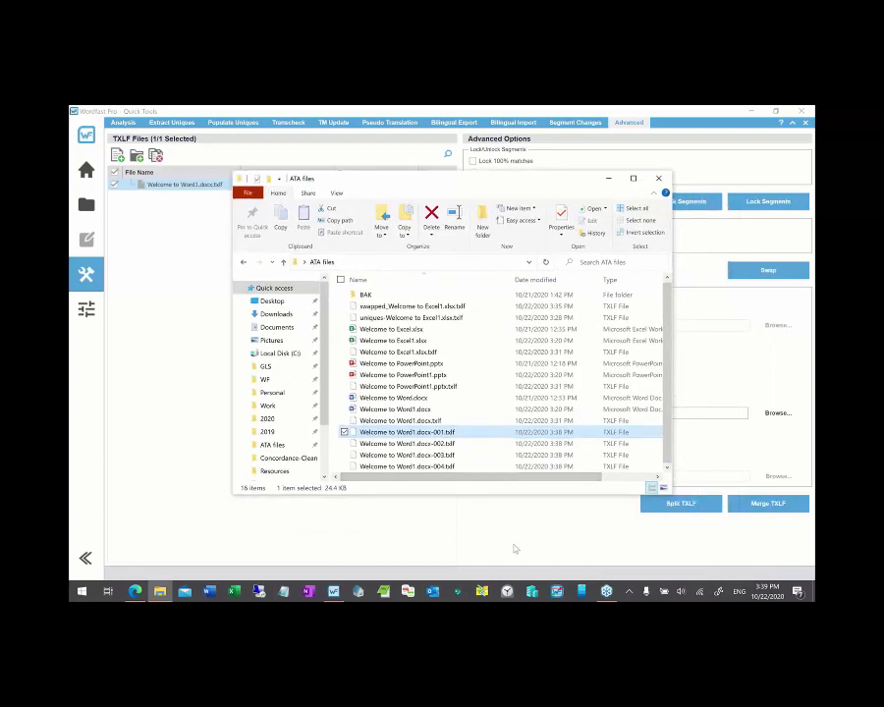
key("shift+Down")
key("shift+Down")
key("shift+Down")
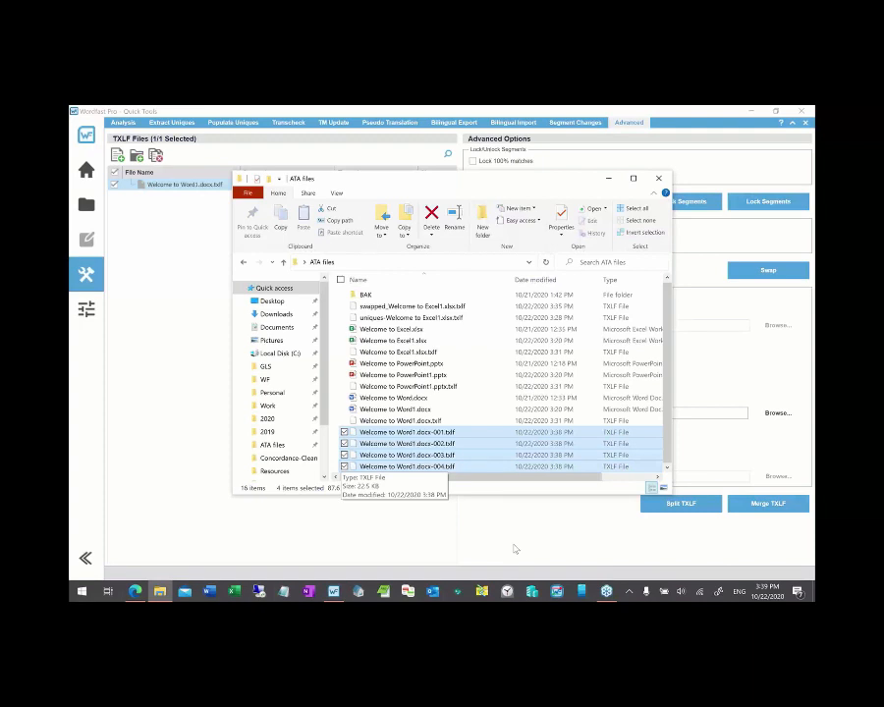
left_click(787, 380)
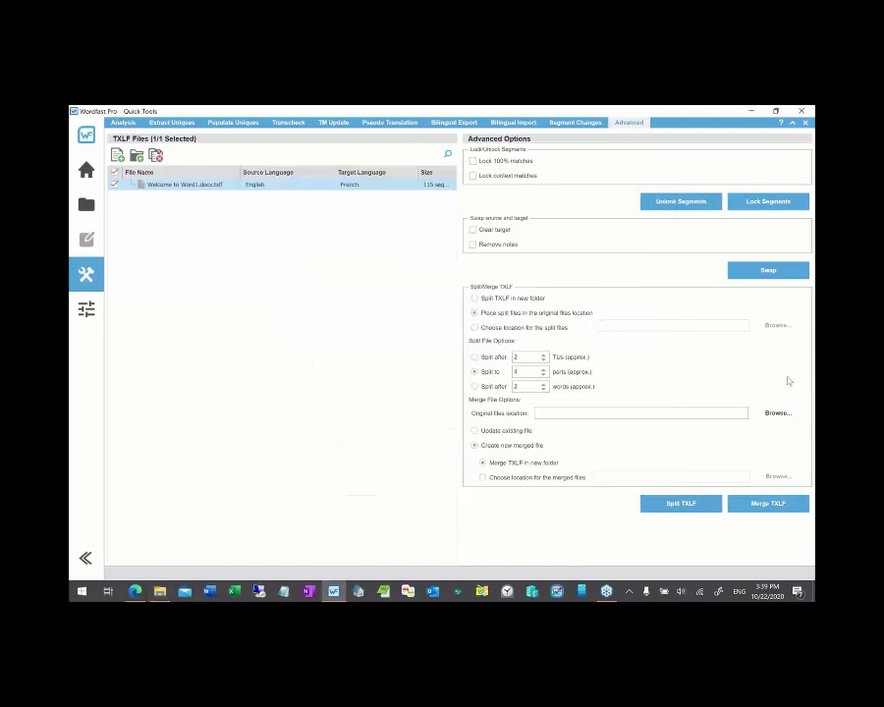
- Remove the original Word1 TXLF from the list and load the four split parts, -001 to -004
left_click(155, 155)
key("alt+Tab")
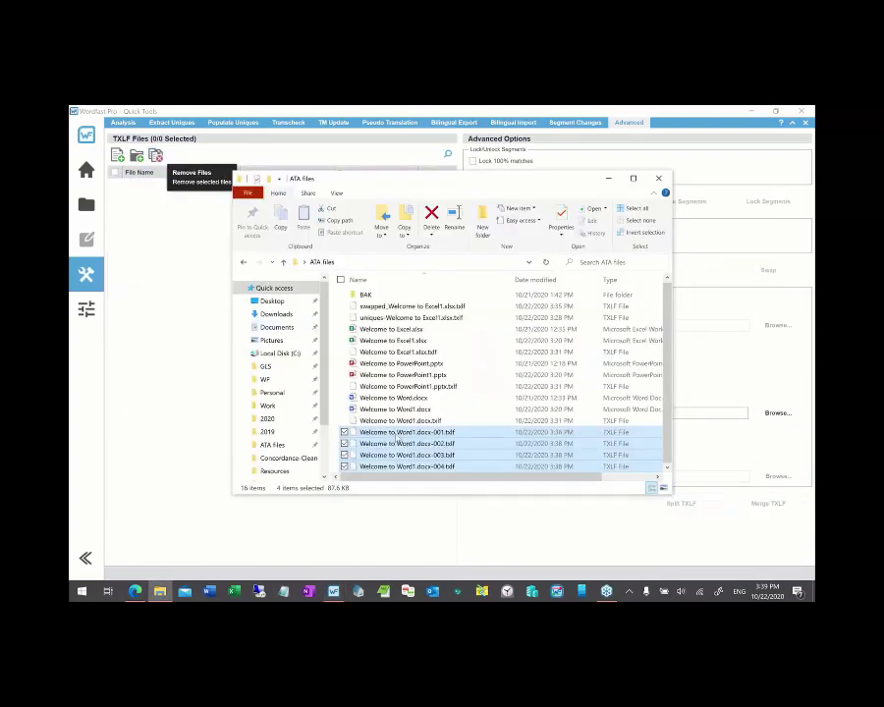
left_click_drag(398, 442, 183, 277)
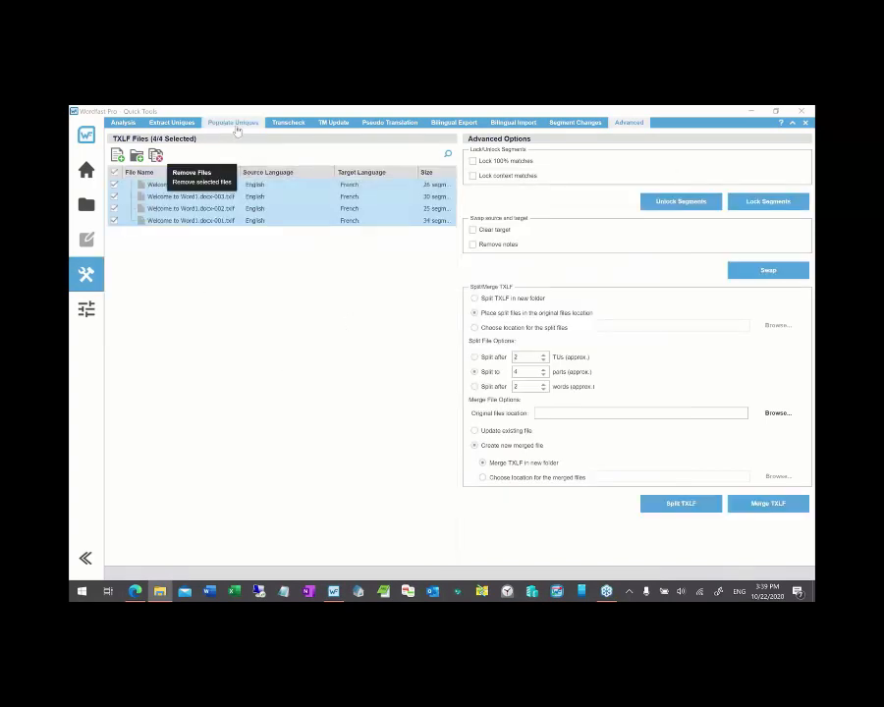
left_click(310, 413)
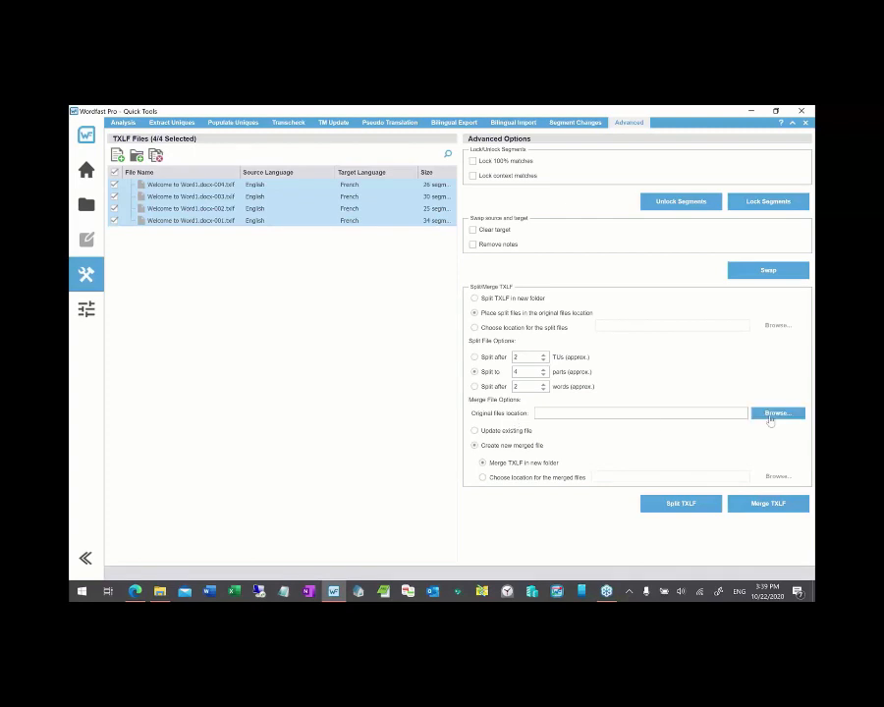
left_click(162, 591)
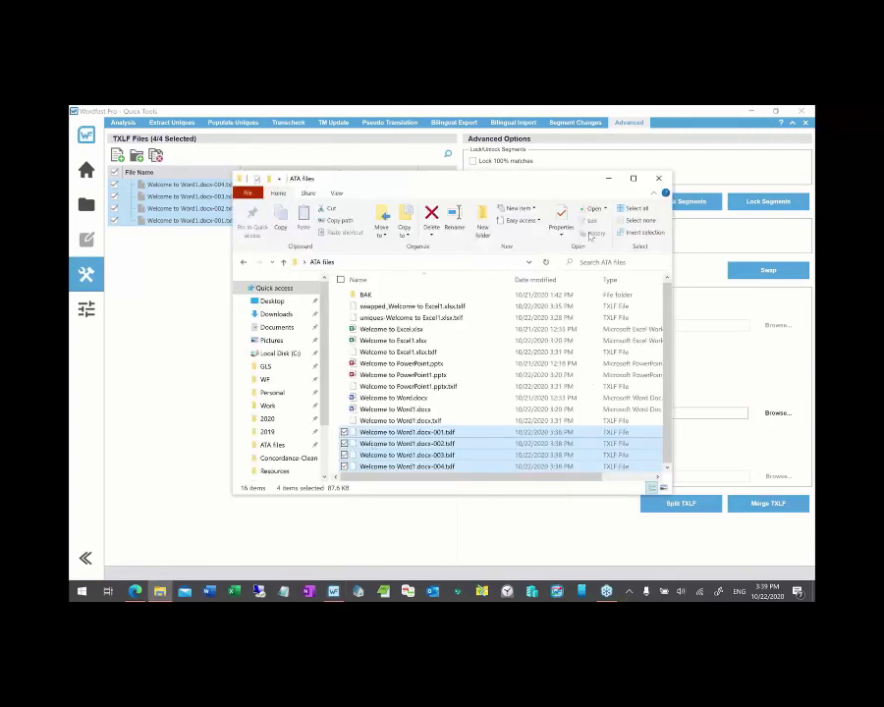
left_click(607, 178)
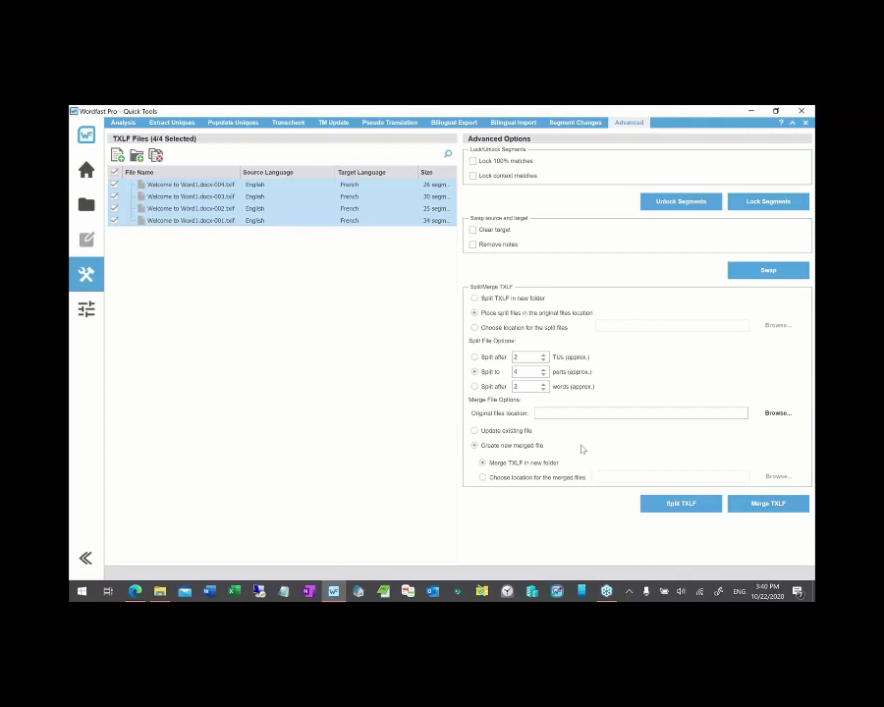
left_click(161, 592)
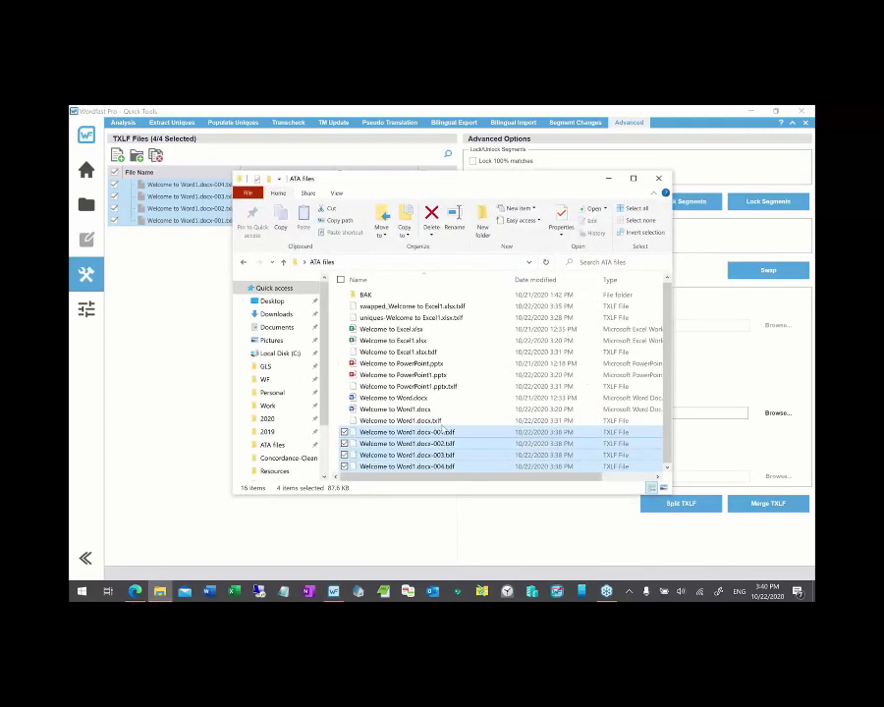
left_click(432, 420)
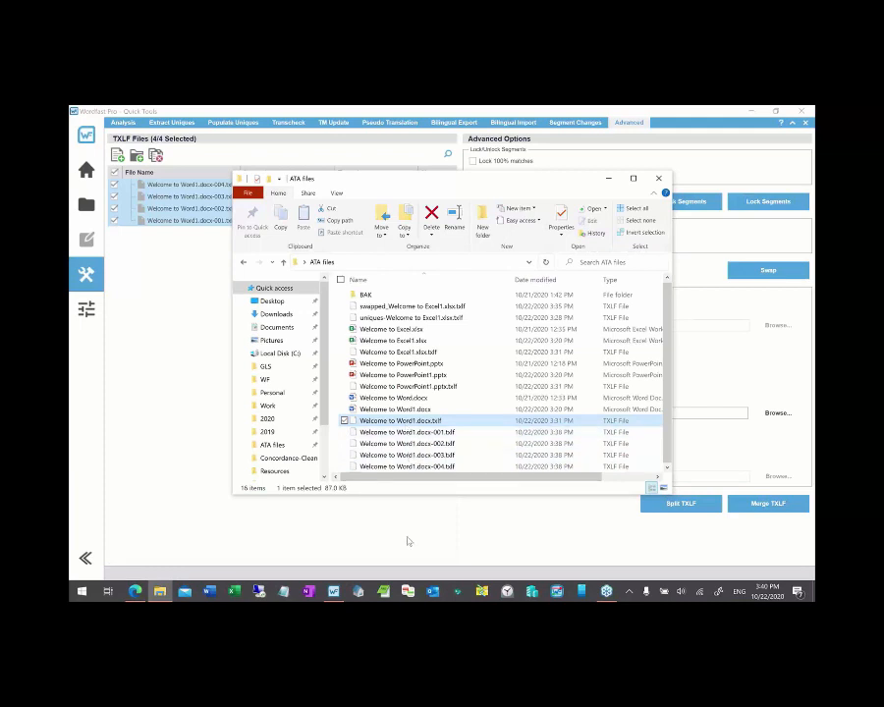
key("ctrl+v")
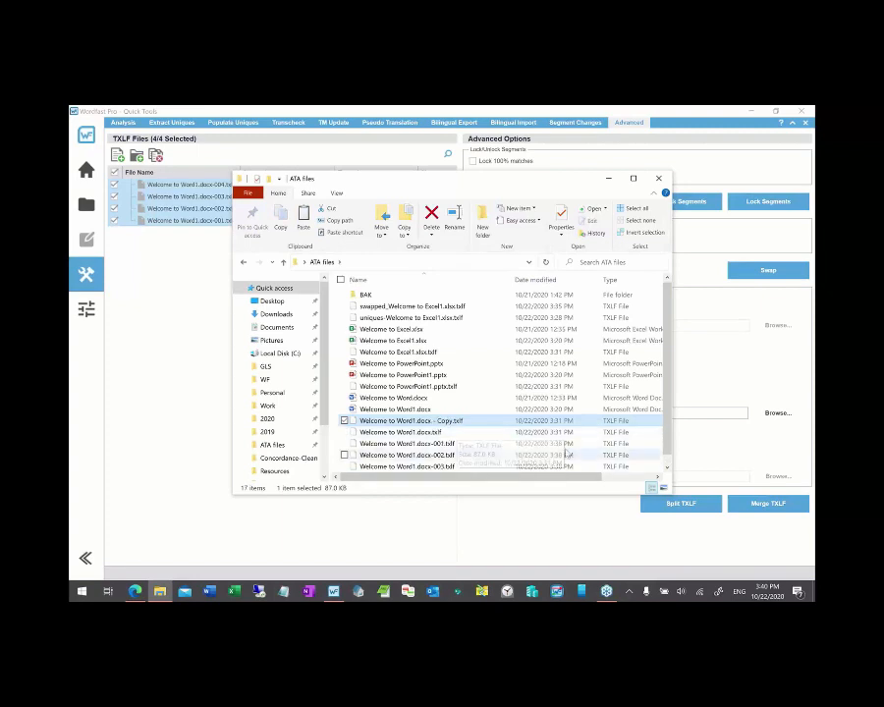
left_click_drag(666, 389, 666, 402)
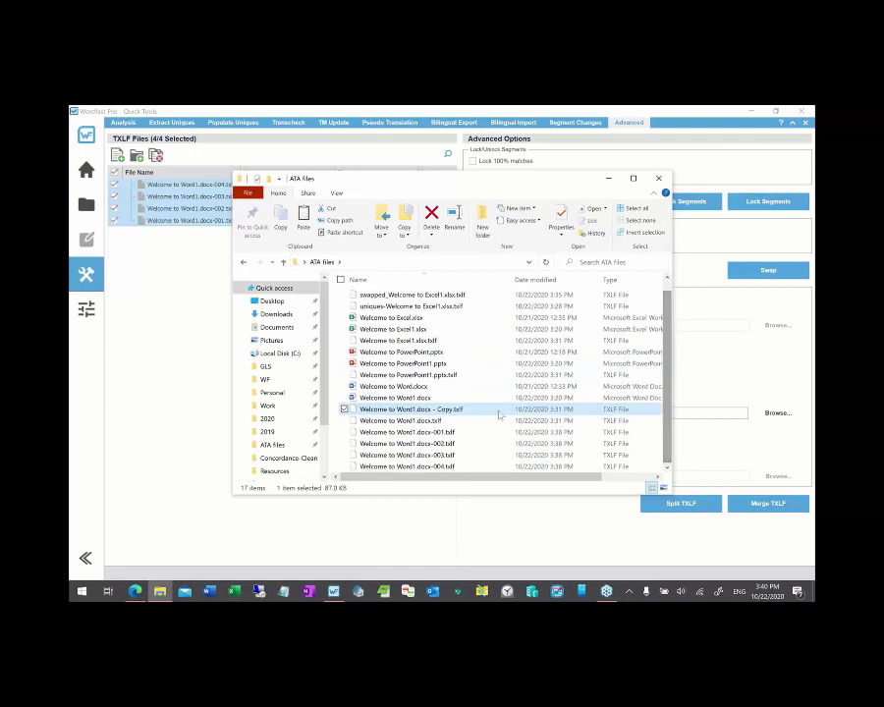
left_click(420, 422)
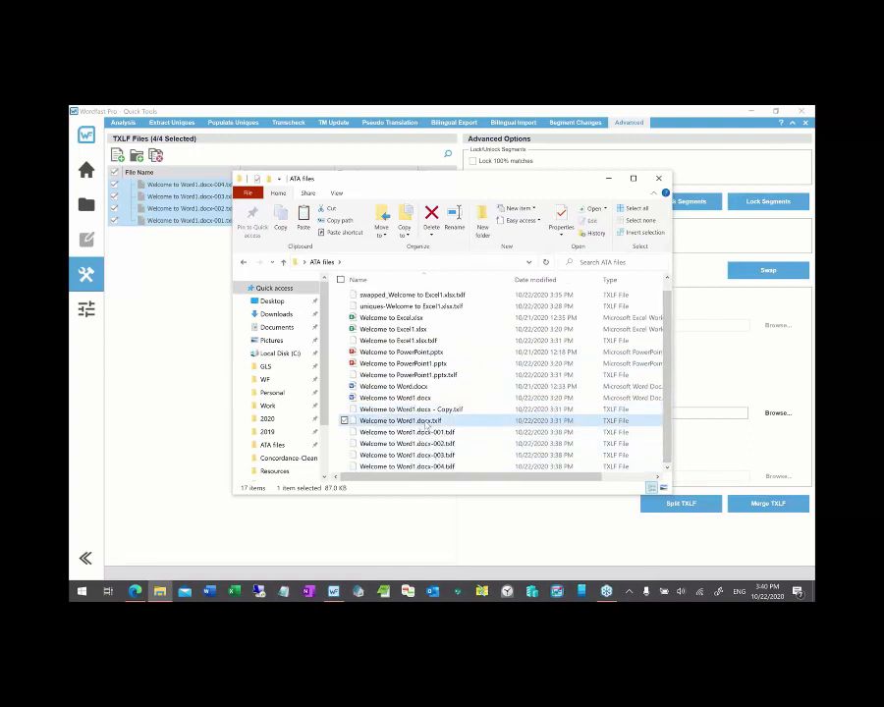
left_click(449, 411)
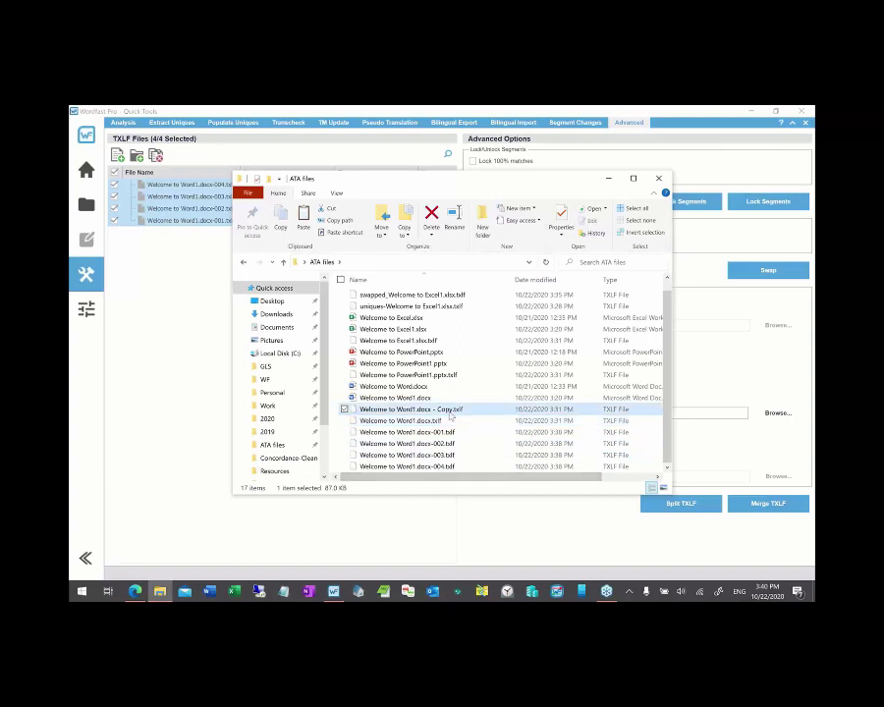
key("Delete")
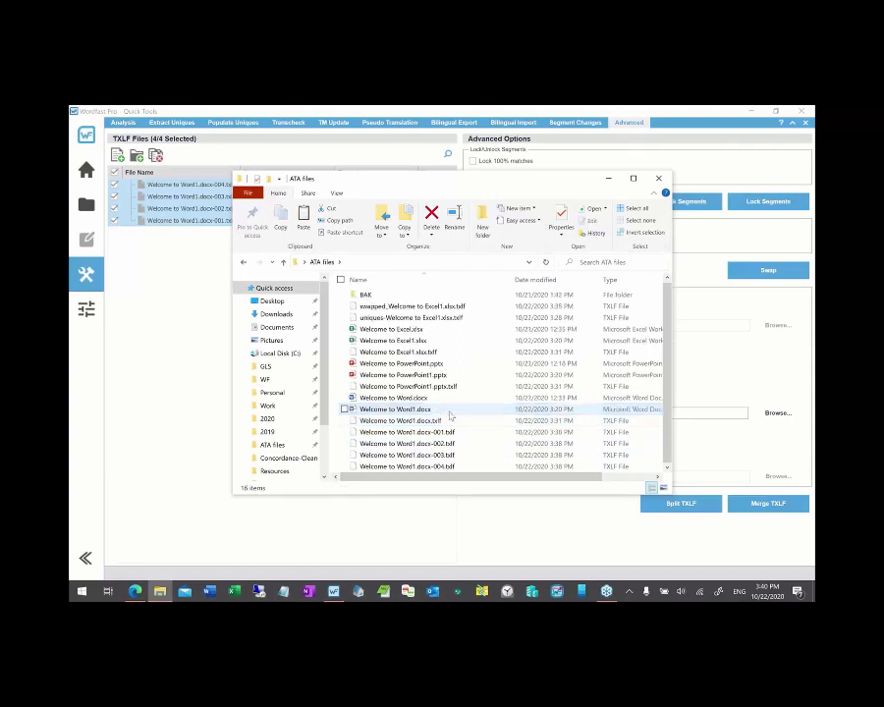
left_click(799, 440)
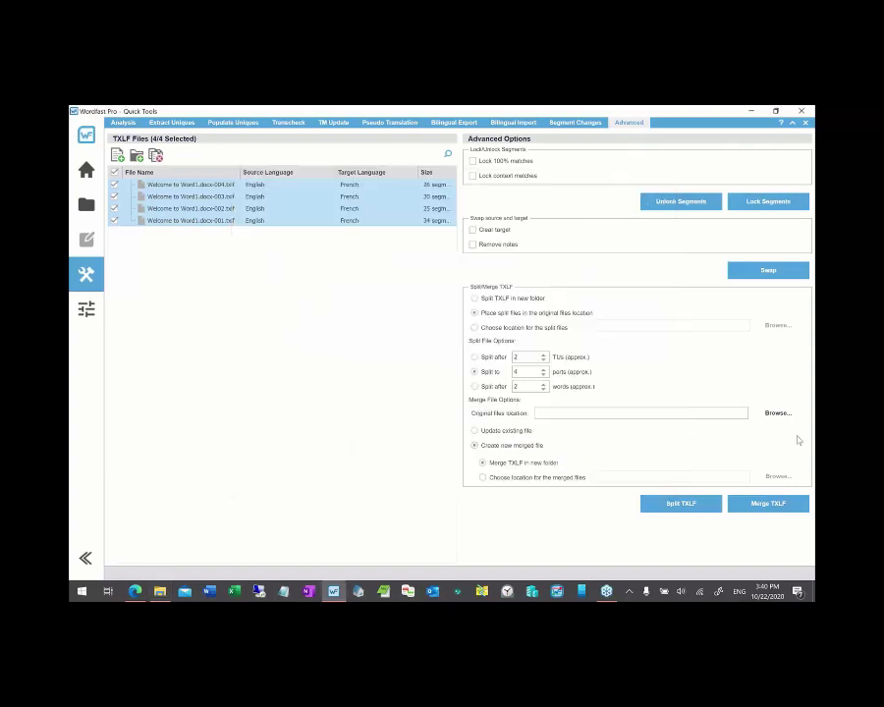
- Merge the four split Word1 TXLF parts into a new file and confirm the completion message
left_click(474, 446)
left_click(771, 504)
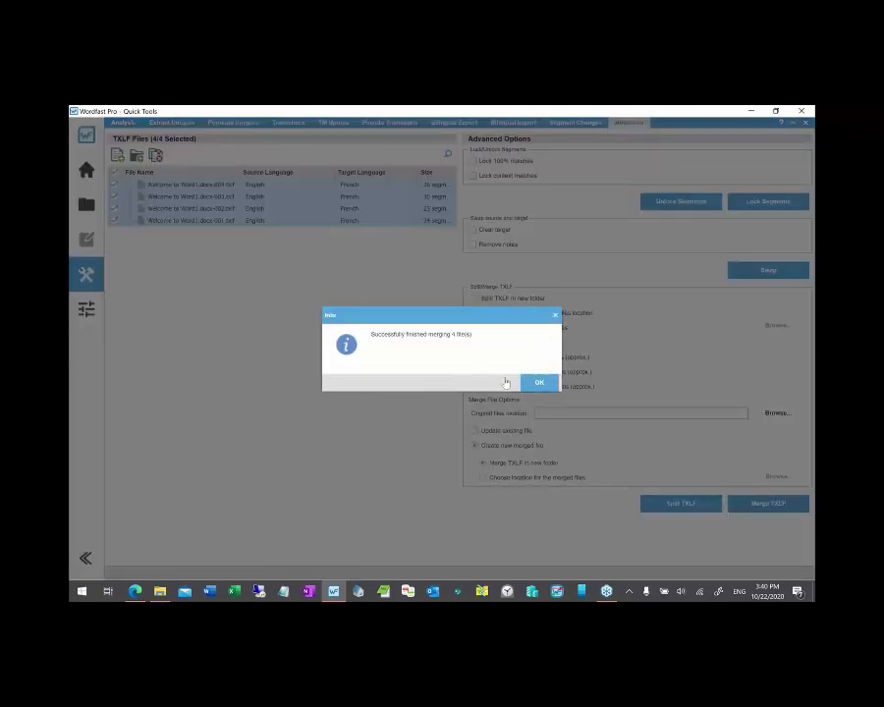
left_click(535, 382)
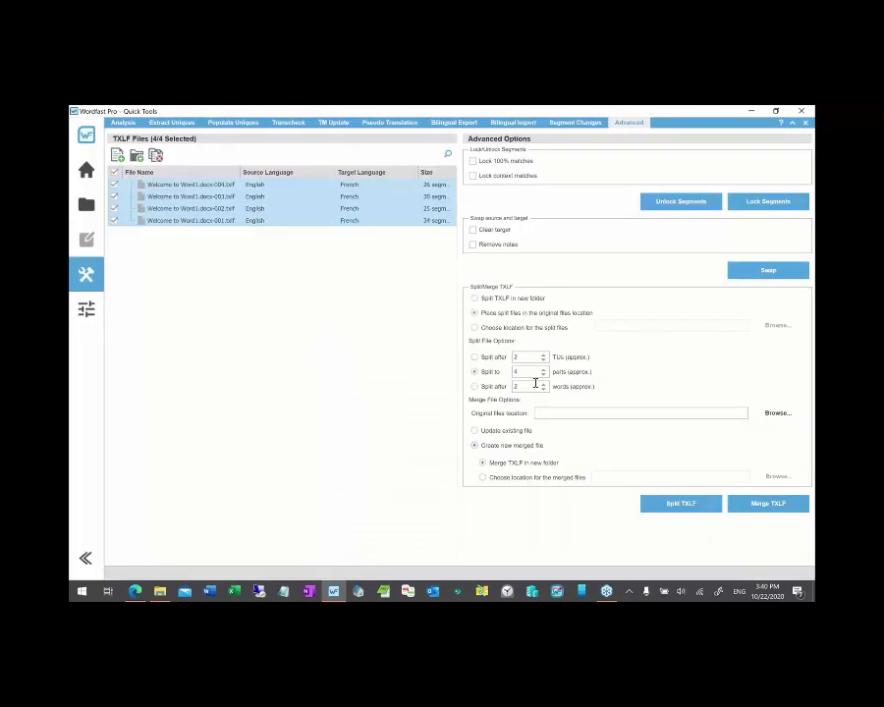
left_click(165, 592)
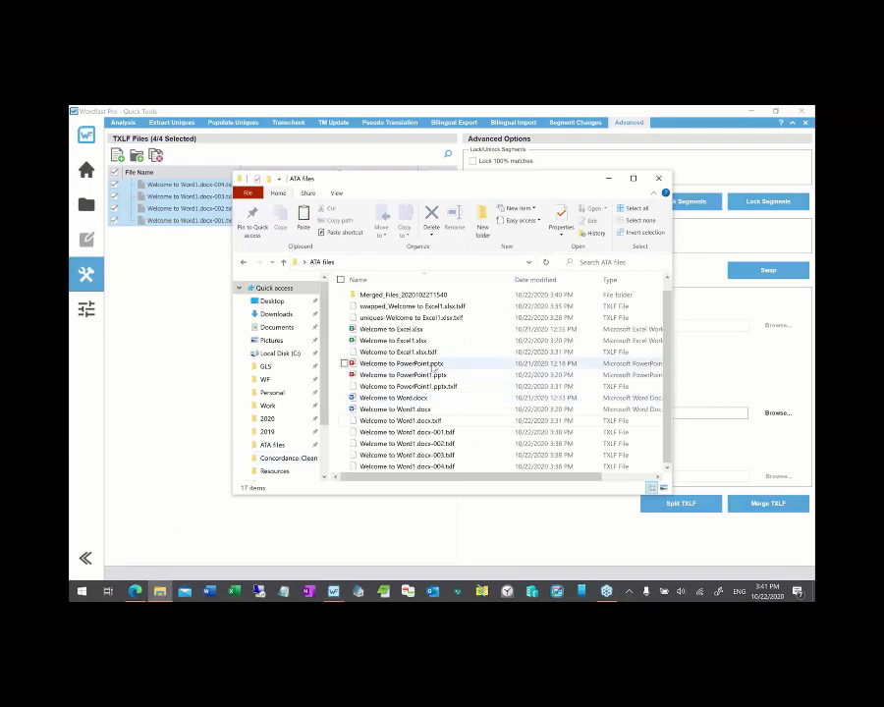
- Open the Merged_Files_20201022T1540 folder and check the merged TXLF's name, leaving it unchanged
left_click(366, 295)
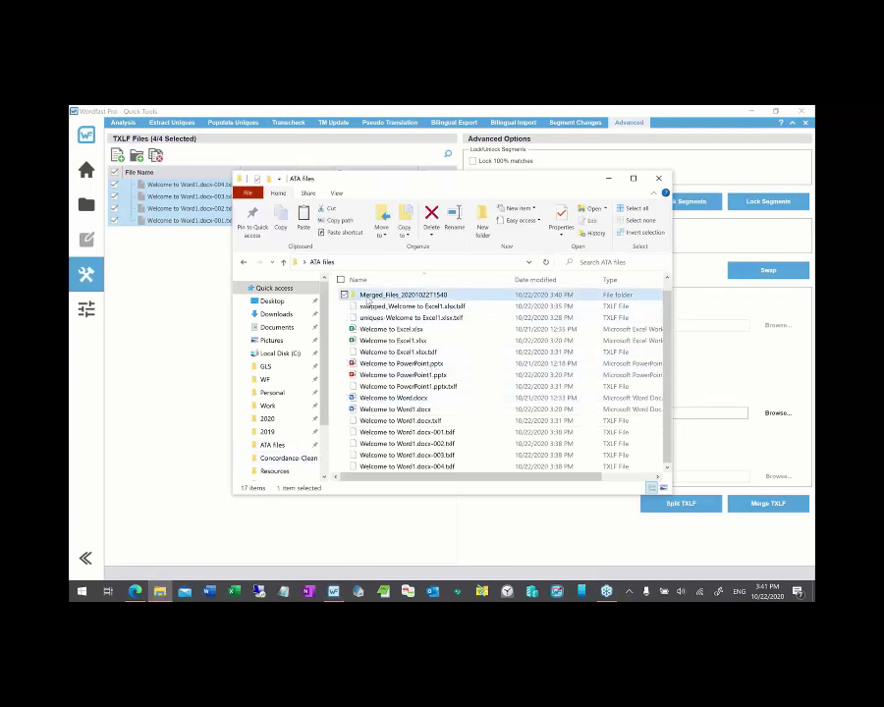
double_click(366, 297)
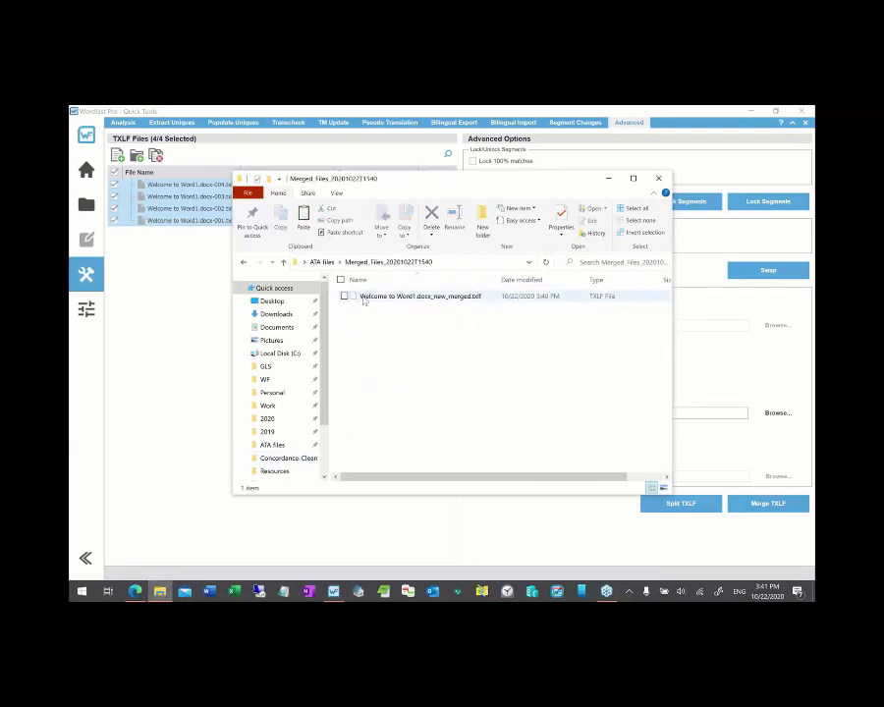
left_click(363, 297)
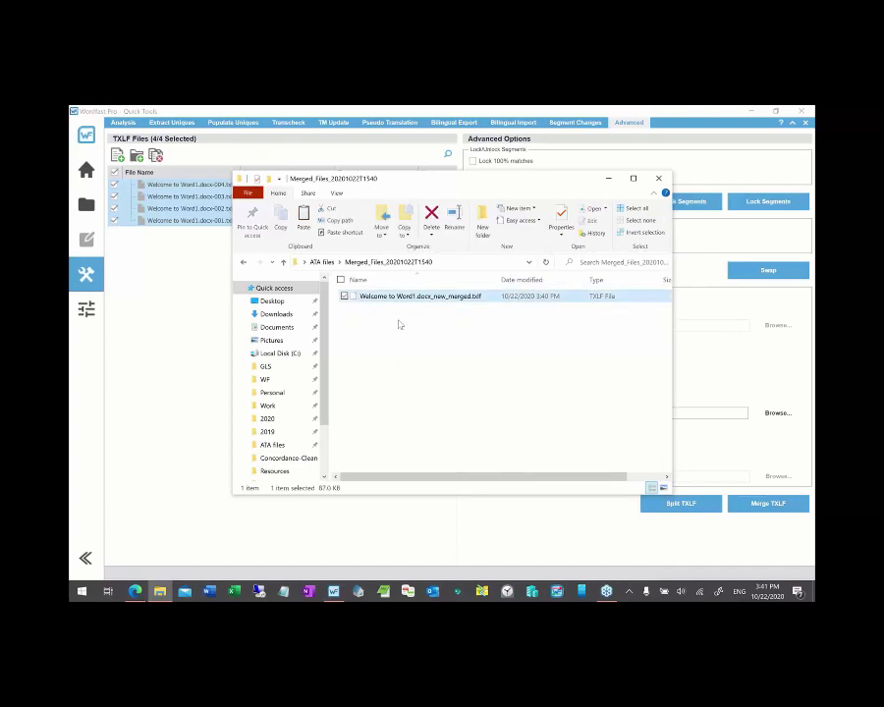
key("F2")
key("Right")
key("shift+Left")
key("shift+Left")
key("shift+Left")
key("shift+Left")
key("shift+Left")
key("shift+Left")
key("shift+Left")
key("shift+Left")
key("shift+Left")
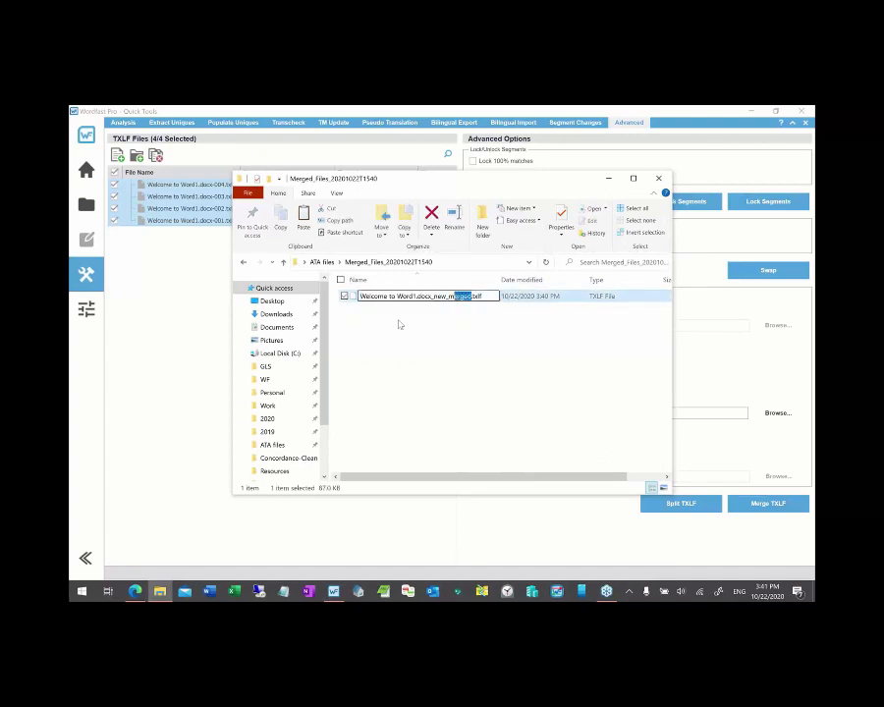
key("shift+Left")
key("shift+Left")
key("Return")
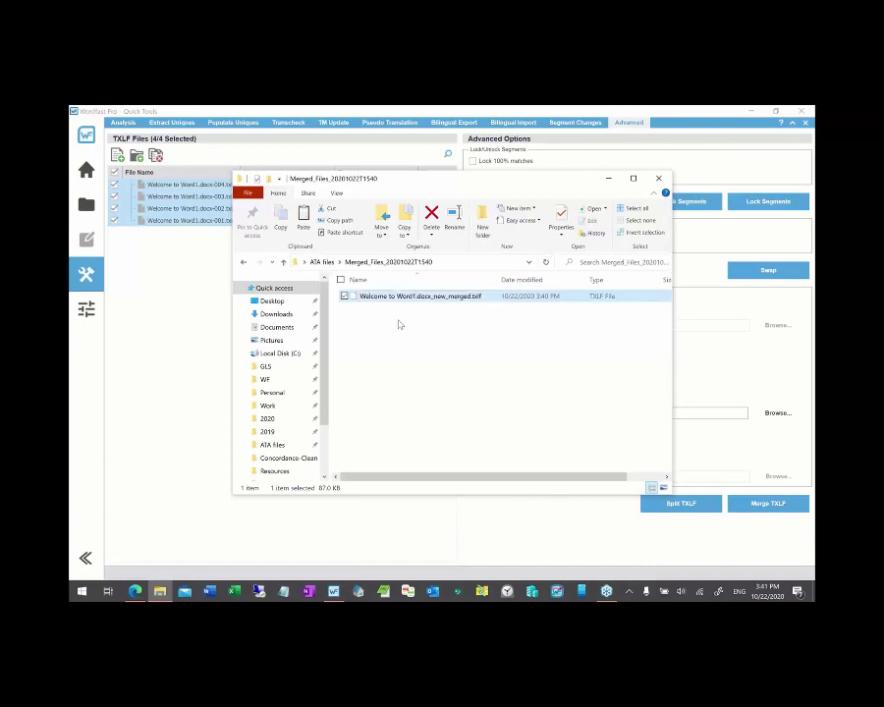
- Go back up to ATA files, select Welcome to Word1.docx.txlf, and return to Wordfast Pro
key("alt+Up")
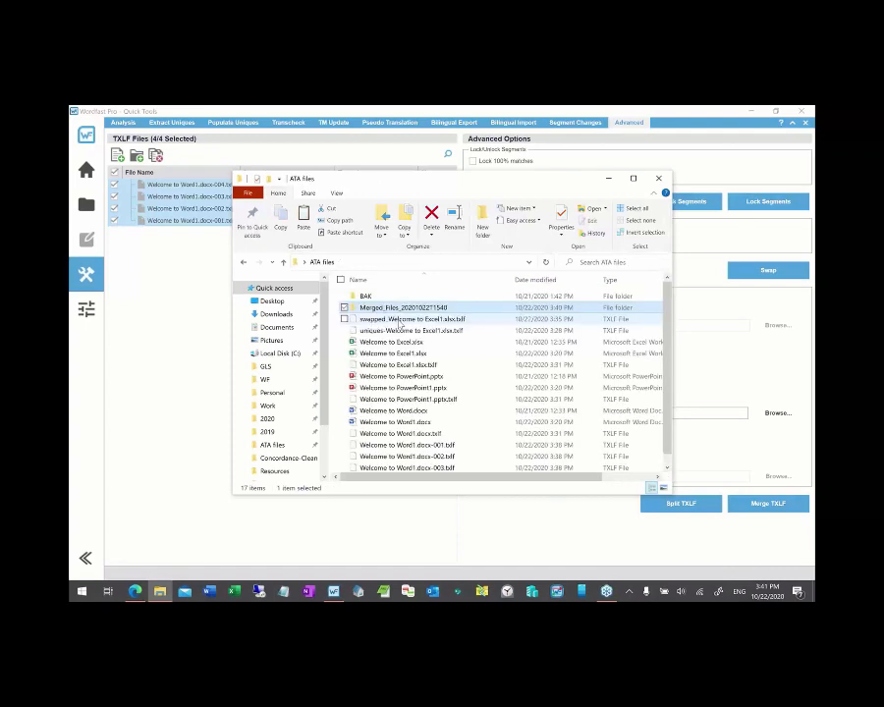
left_click(417, 433)
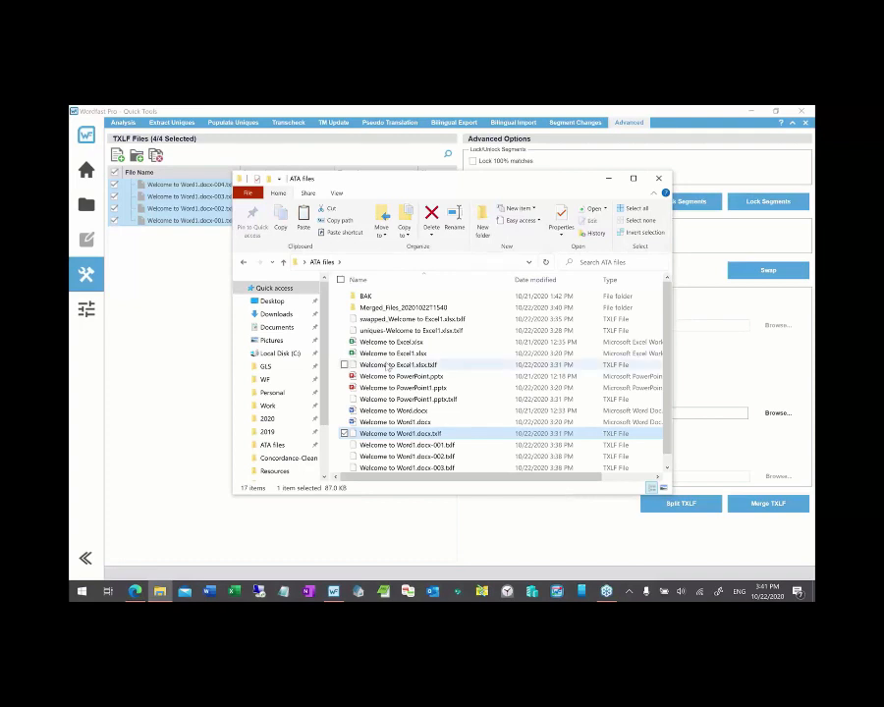
left_click(124, 124)
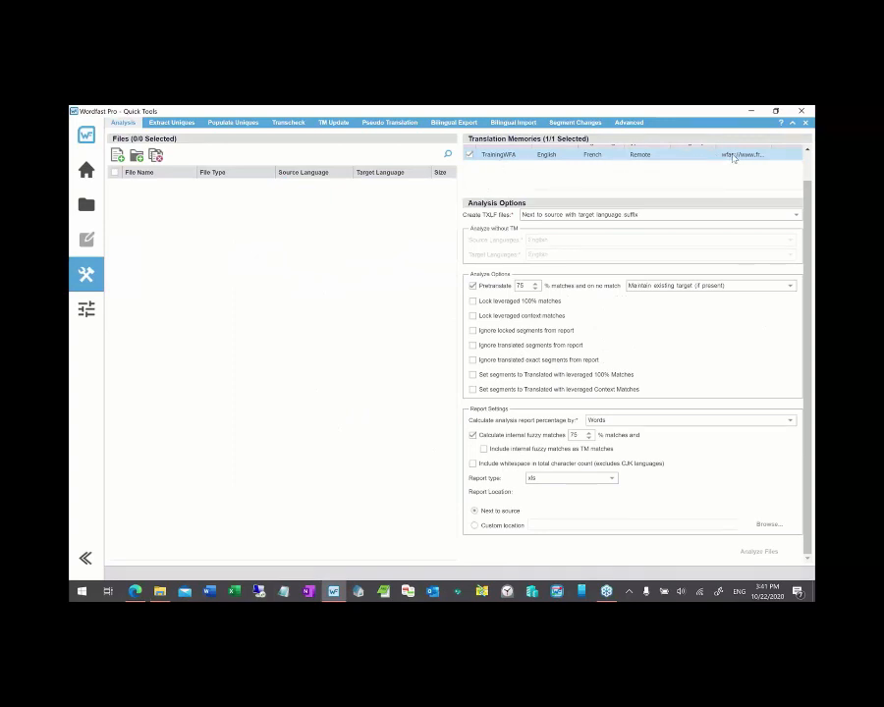
scroll(653, 158, "up", 1)
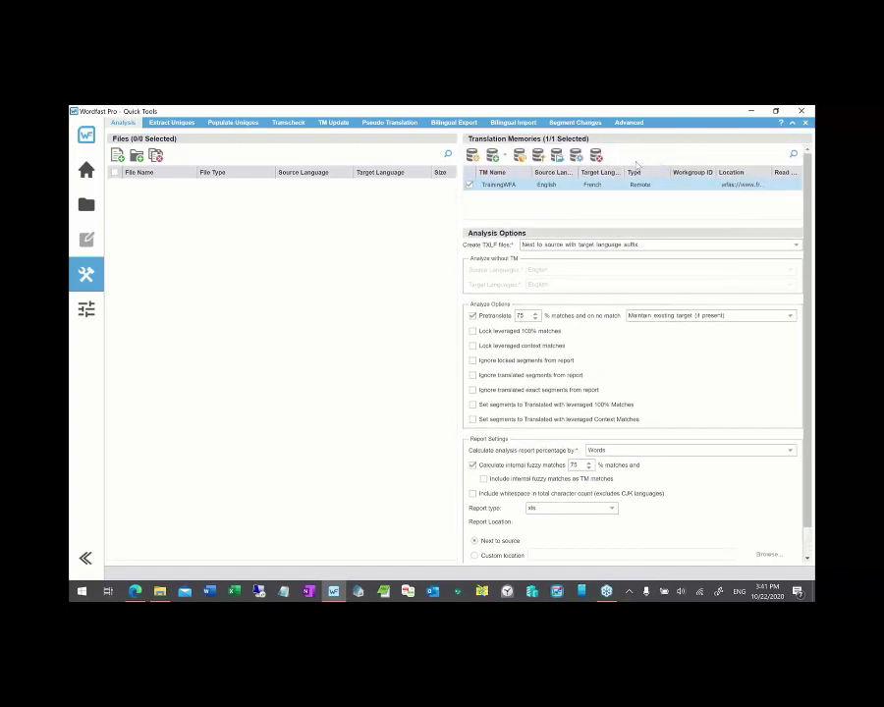
left_click(576, 155)
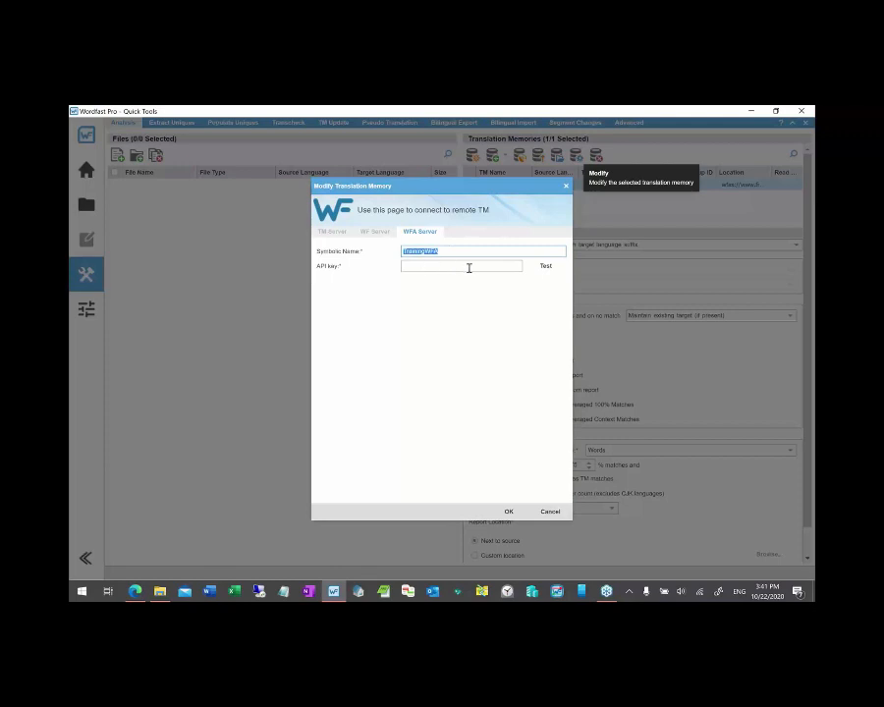
left_click(552, 513)
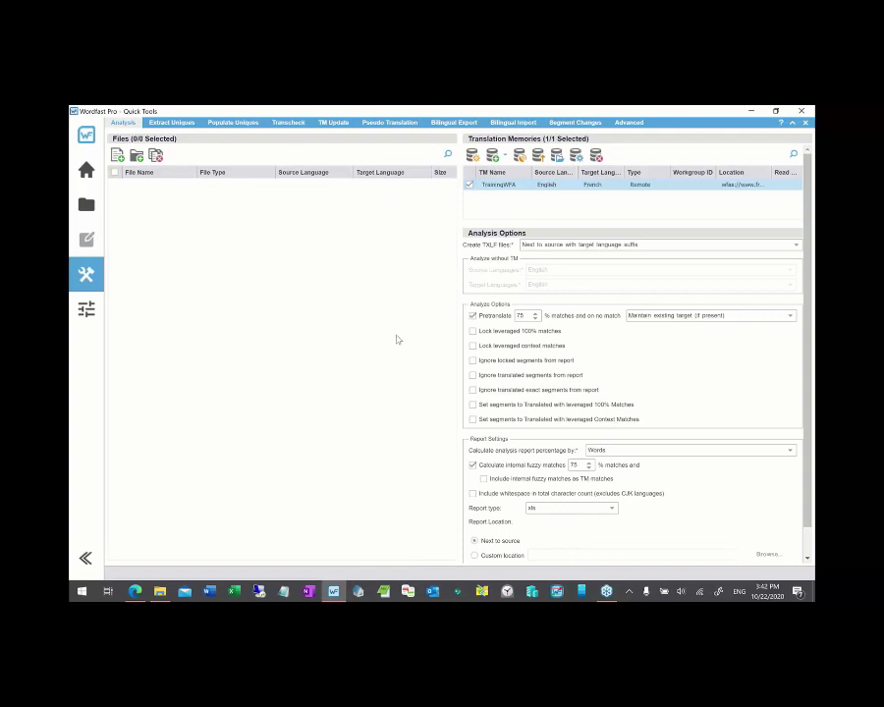
left_click(135, 592)
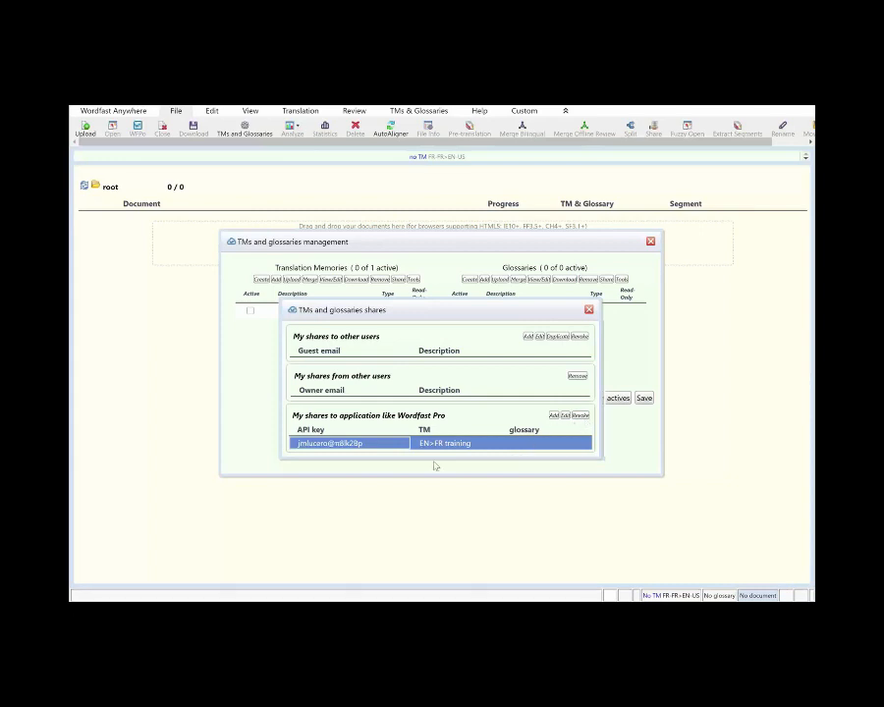
key("alt+Tab")
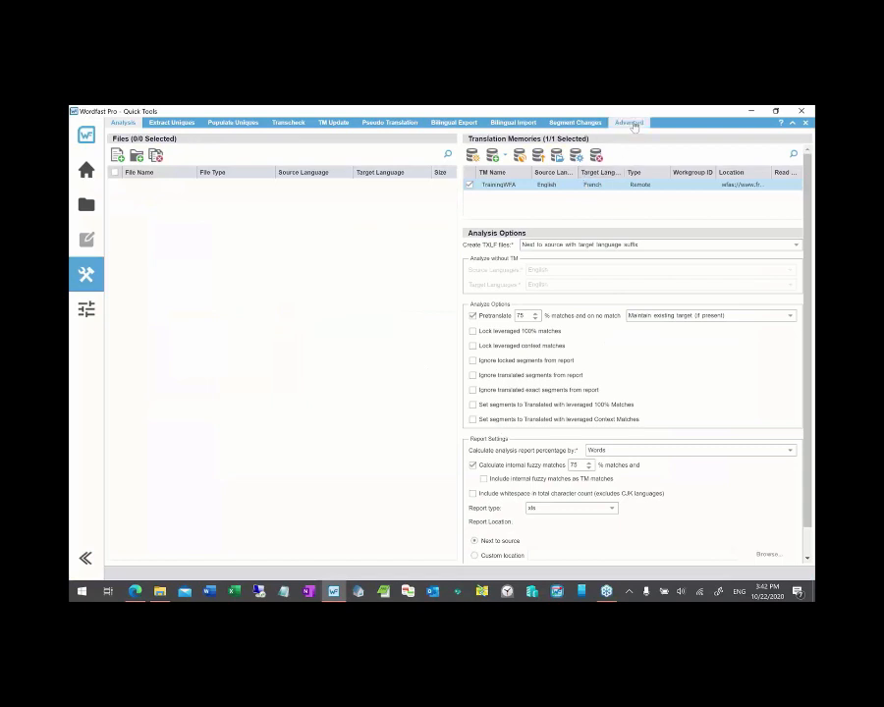
- Remove the four split Word files through Advanced > Remove Files, then show the project file list
left_click(630, 123)
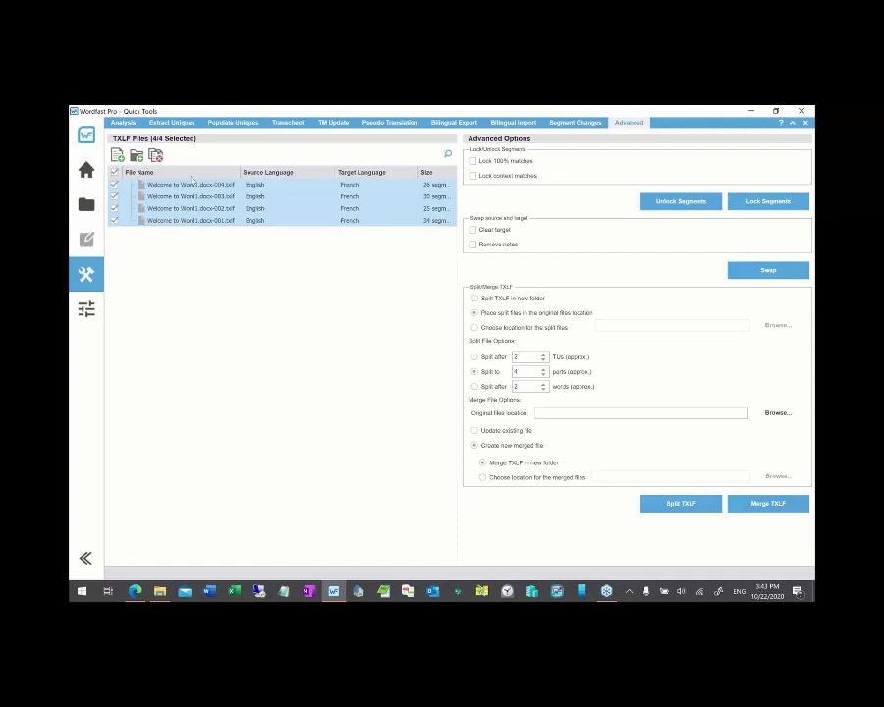
left_click(157, 159)
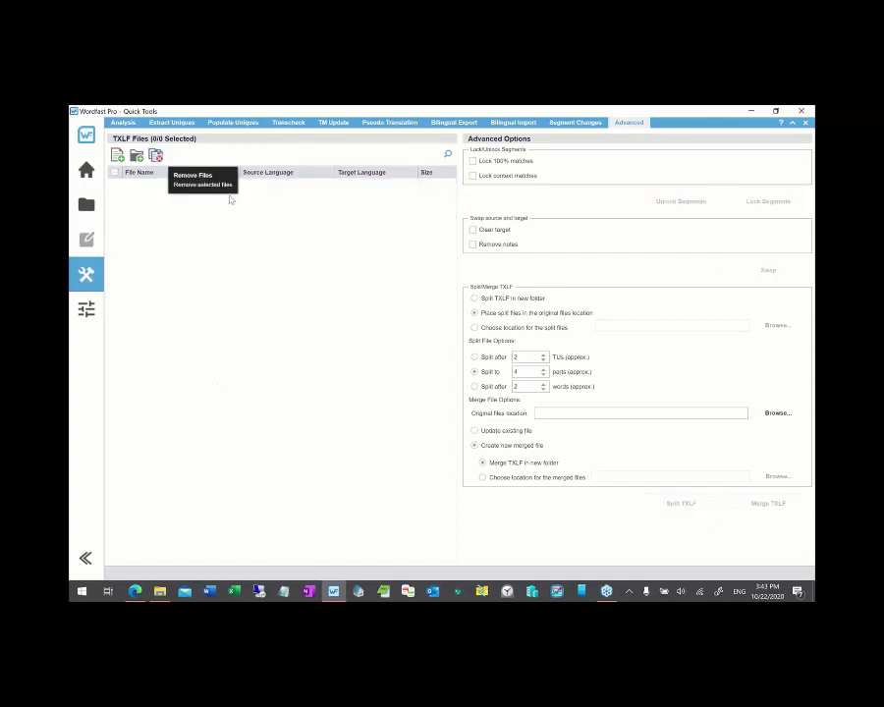
left_click(294, 126)
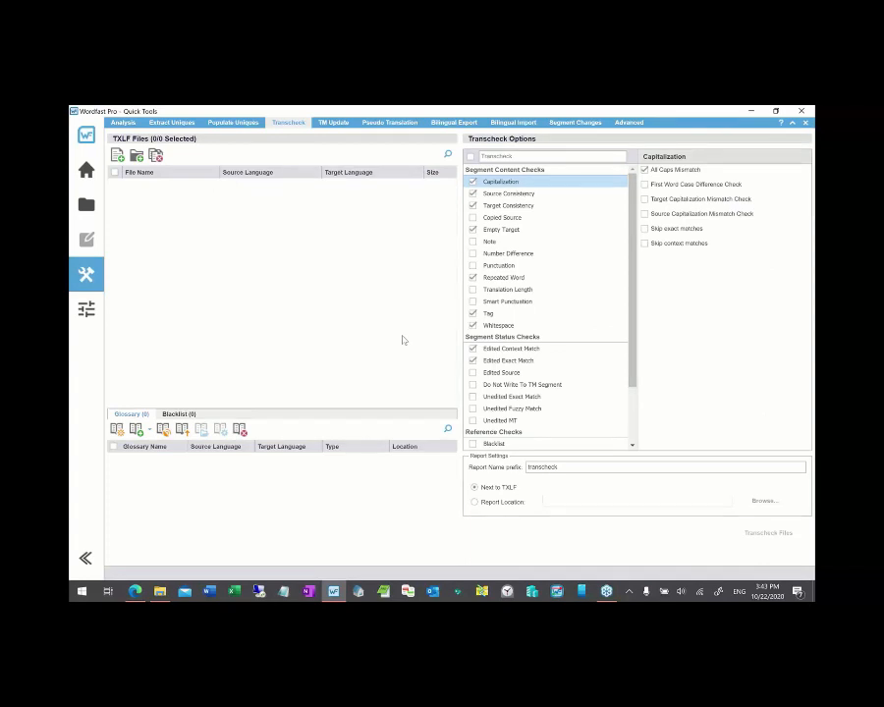
left_click(88, 204)
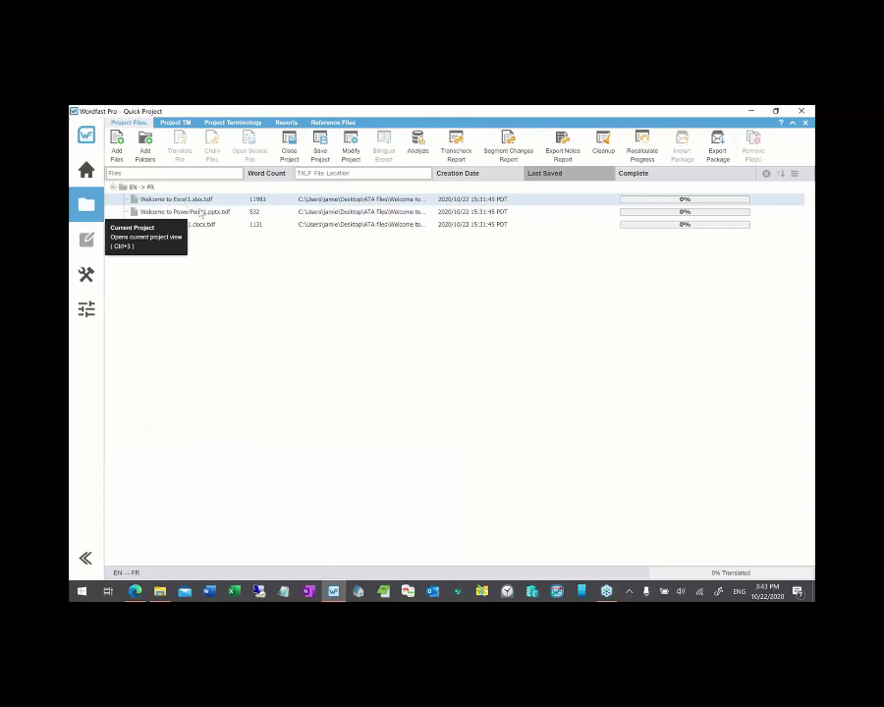
- Open the PowerPoint TXLF in the editor without live preview and run Transcheck on the whole document
double_click(197, 213)
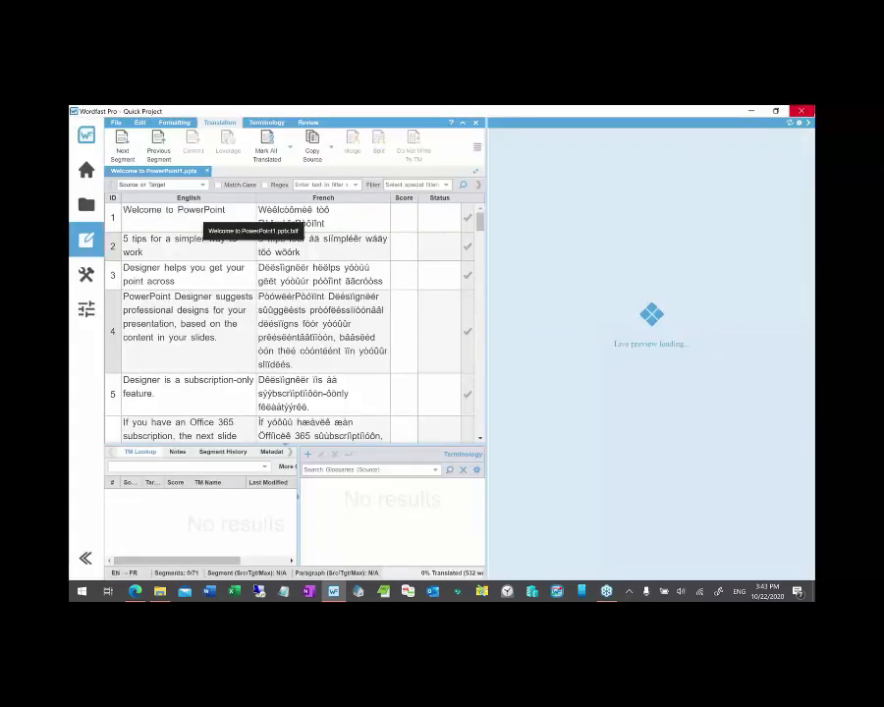
left_click(808, 123)
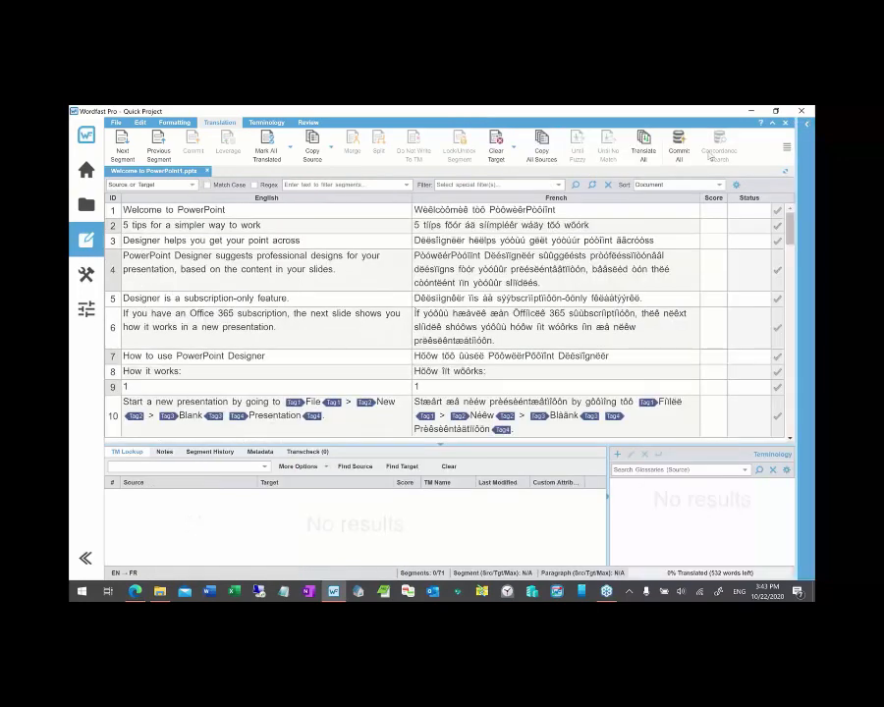
left_click(309, 122)
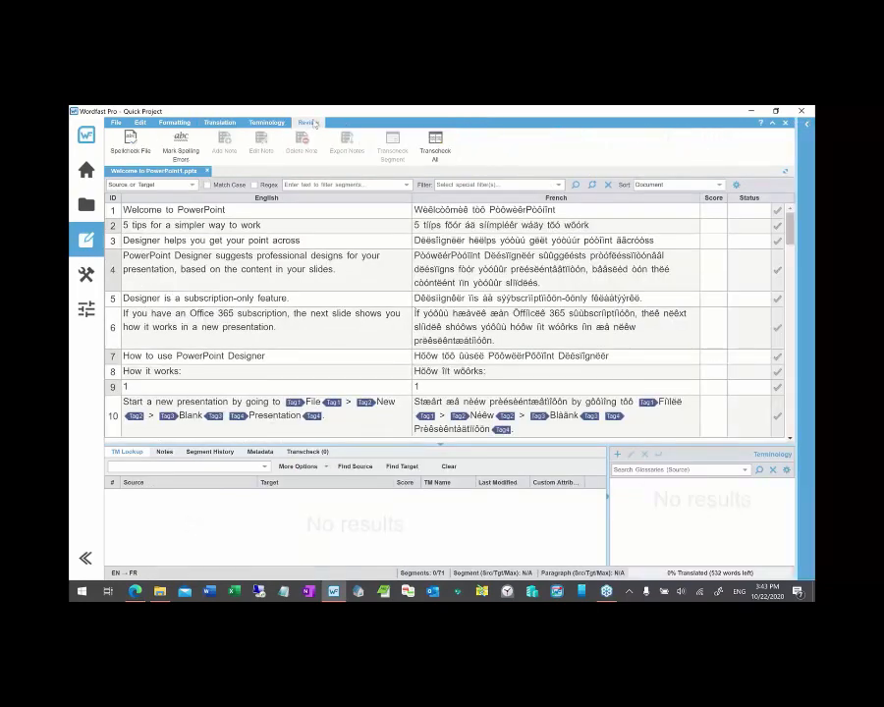
left_click(434, 155)
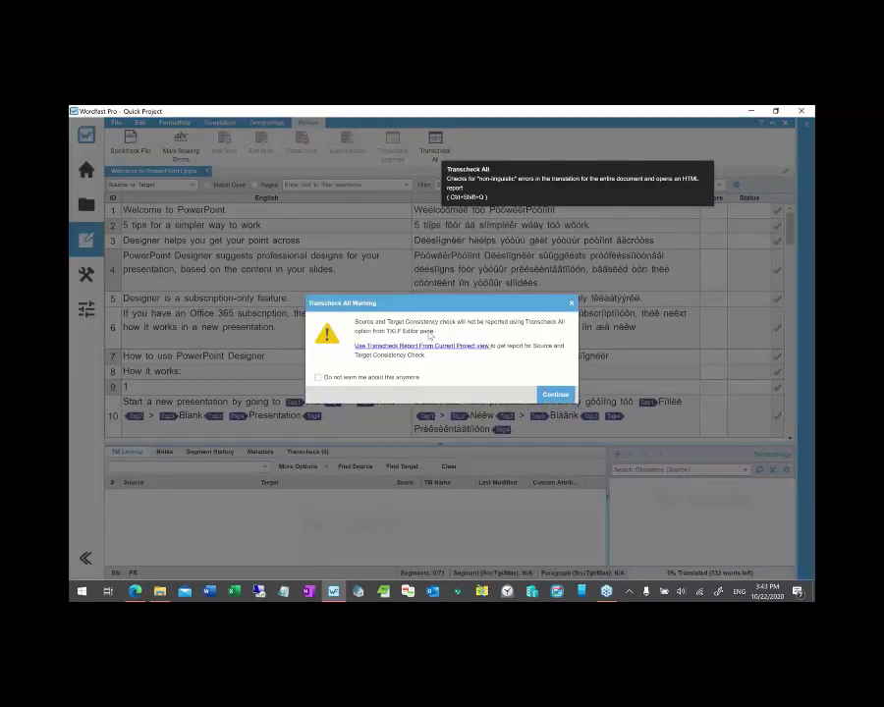
left_click(556, 393)
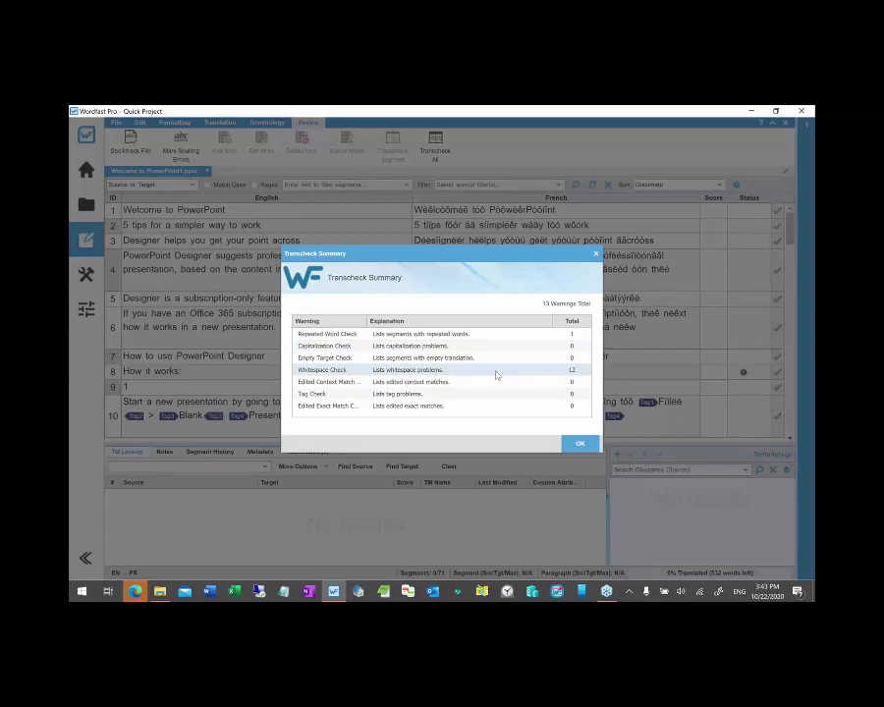
left_click(580, 447)
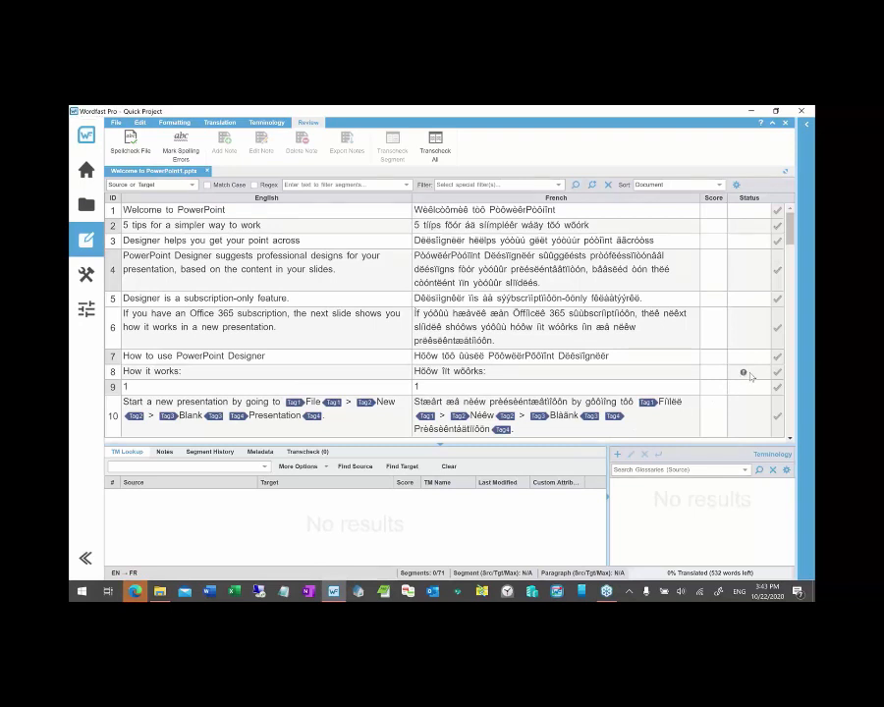
- Review segment 8's Transcheck warnings and delete the non-breaking space before the colon
left_click(550, 373)
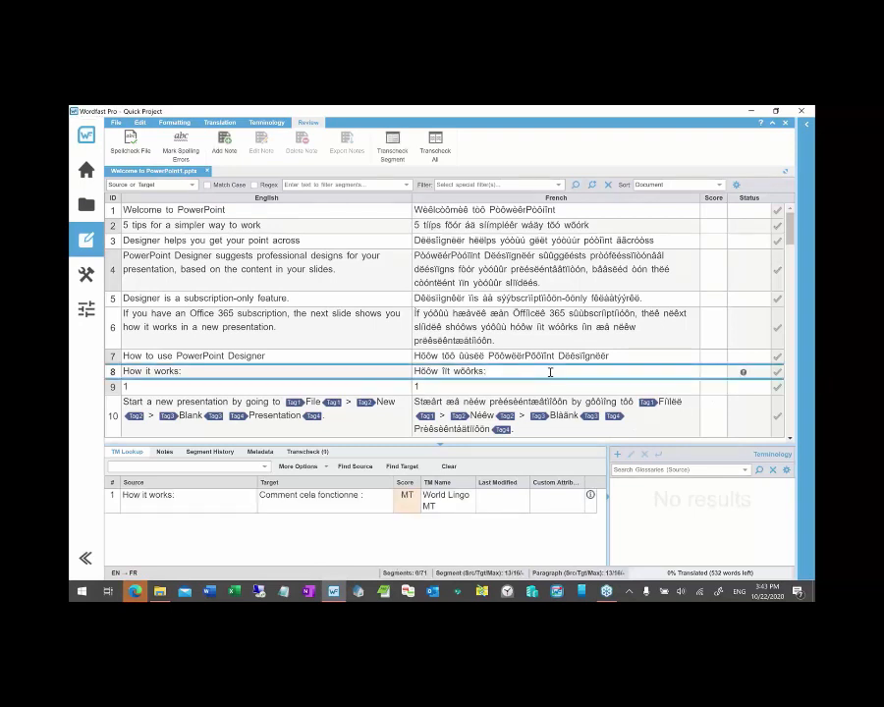
left_click(307, 452)
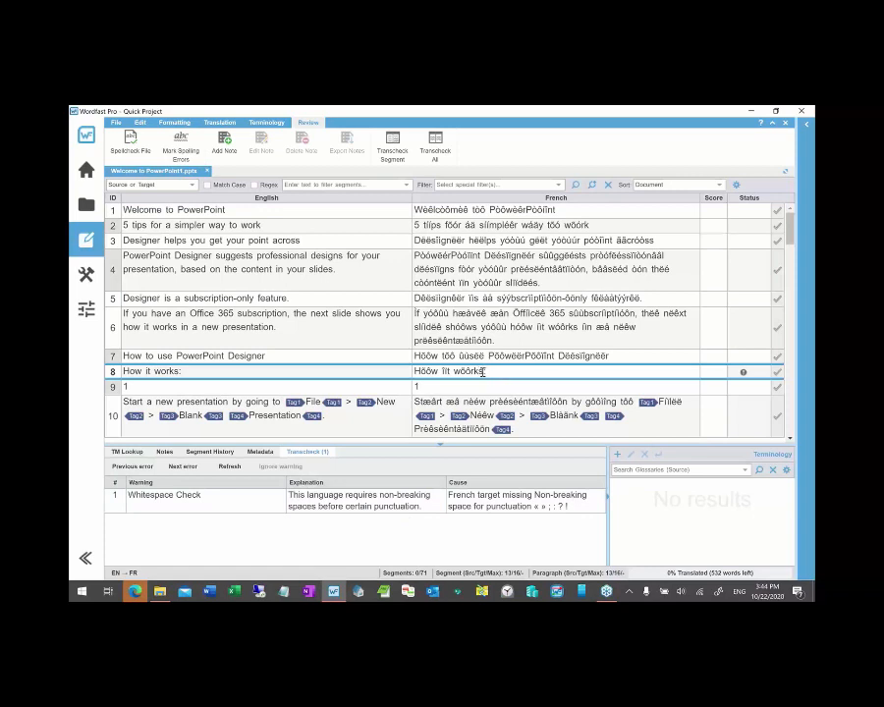
key("alt+Down")
key("alt+Down")
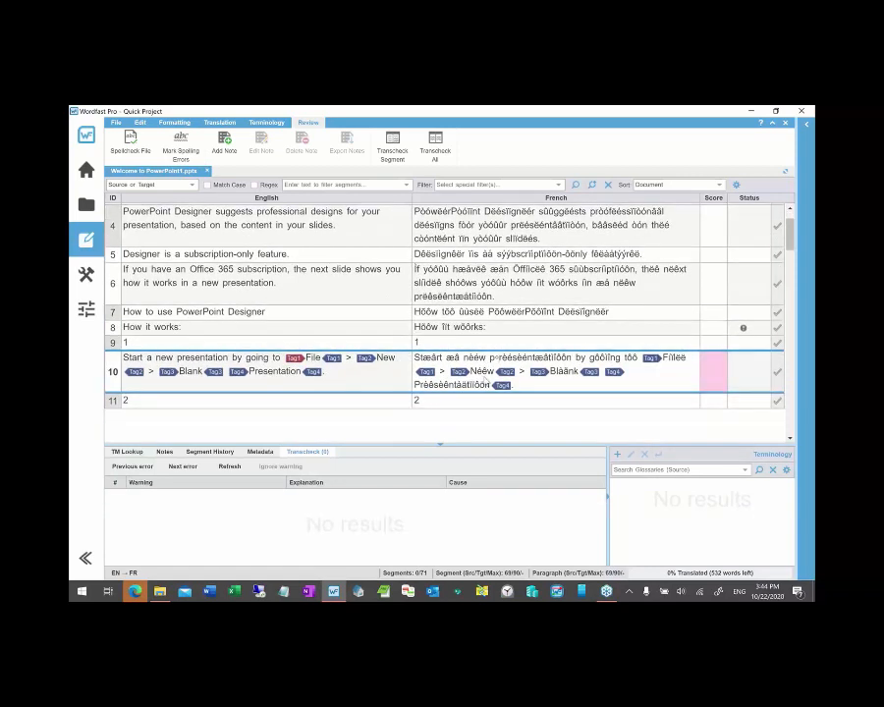
left_click(483, 328)
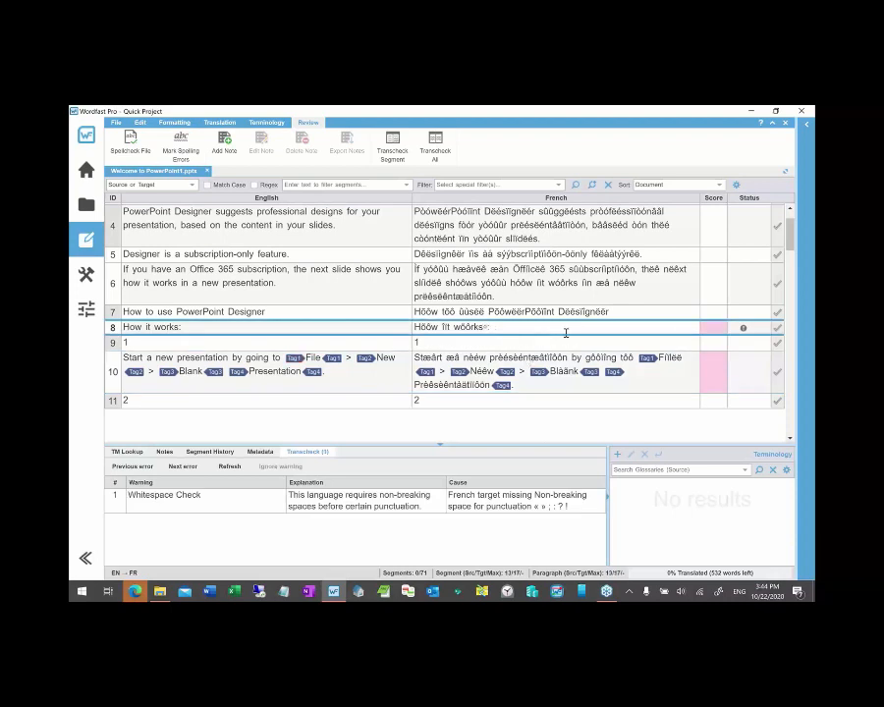
key("BackSpace")
- Return to Quick Tools and close the Transcheck report tab in the browser
left_click(86, 276)
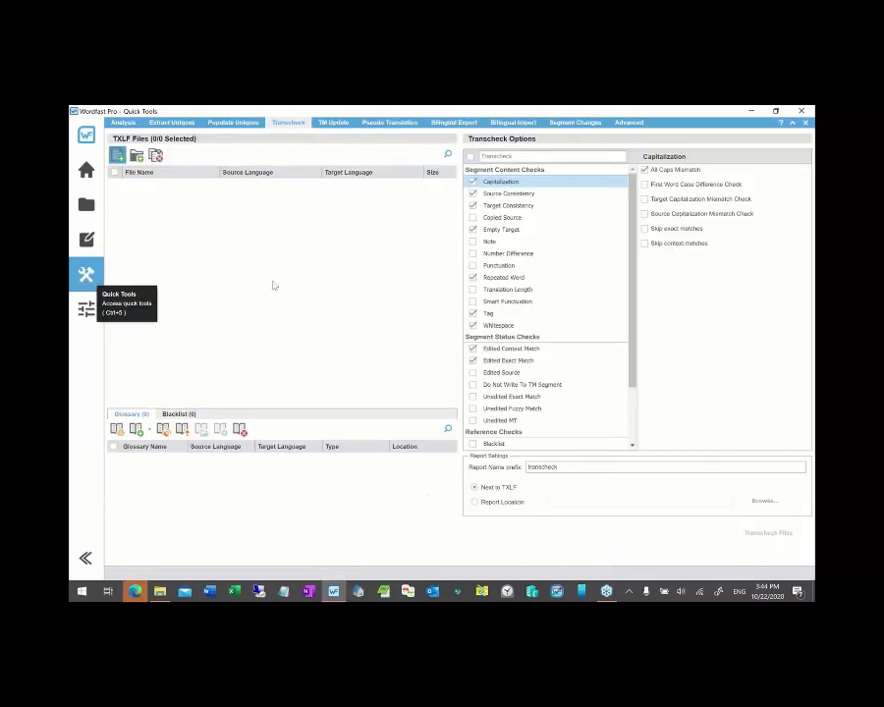
key("alt+Tab")
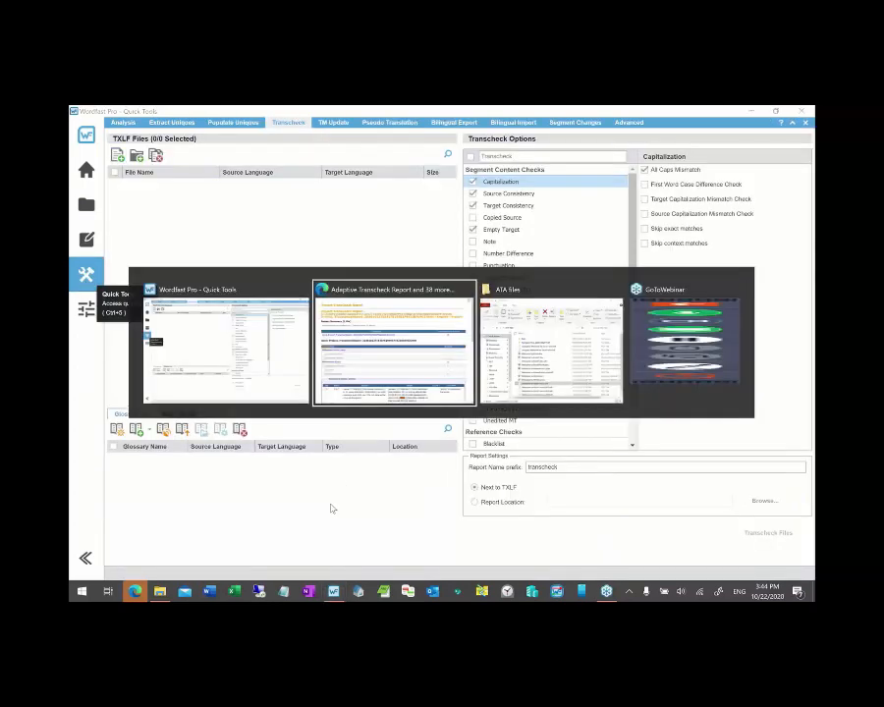
key("ctrl+w")
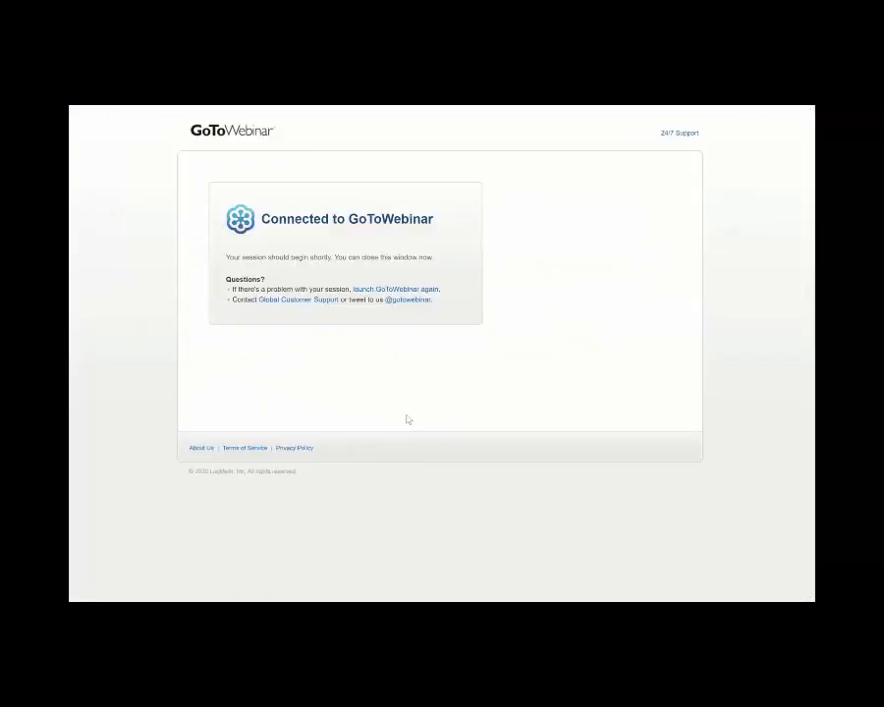
key("alt+Tab")
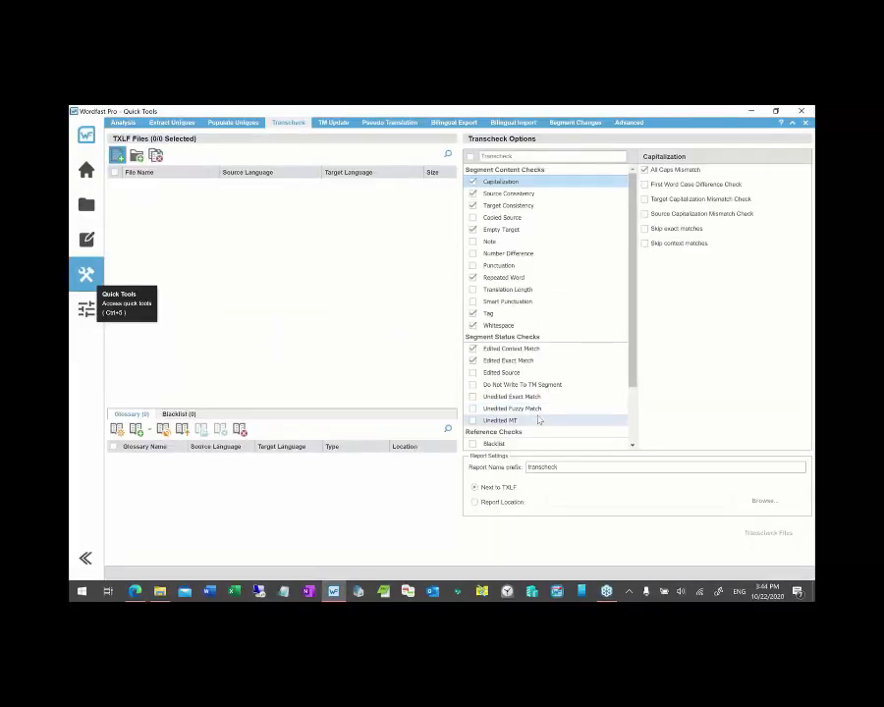
- Drag Welcome to Word1.docx.txlf from the ATA files folder into the Transcheck file list
left_click(160, 593)
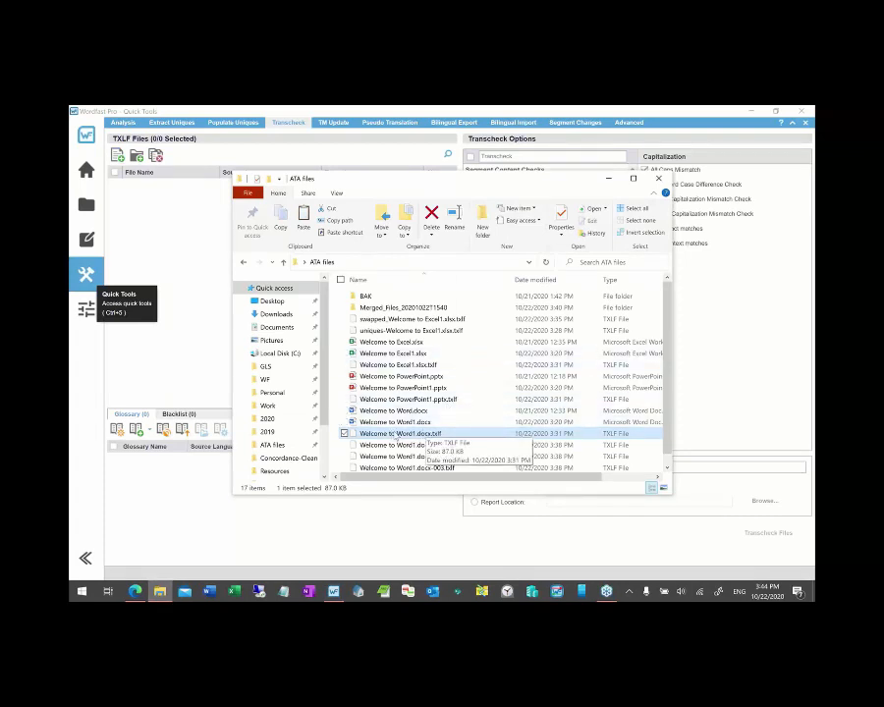
left_click_drag(398, 435, 189, 255)
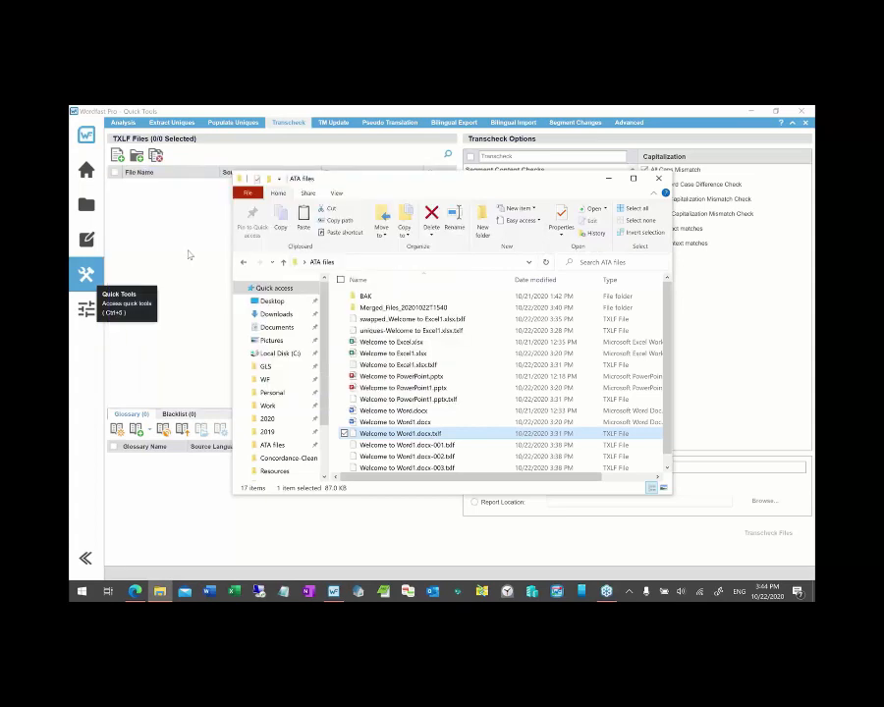
left_click(607, 180)
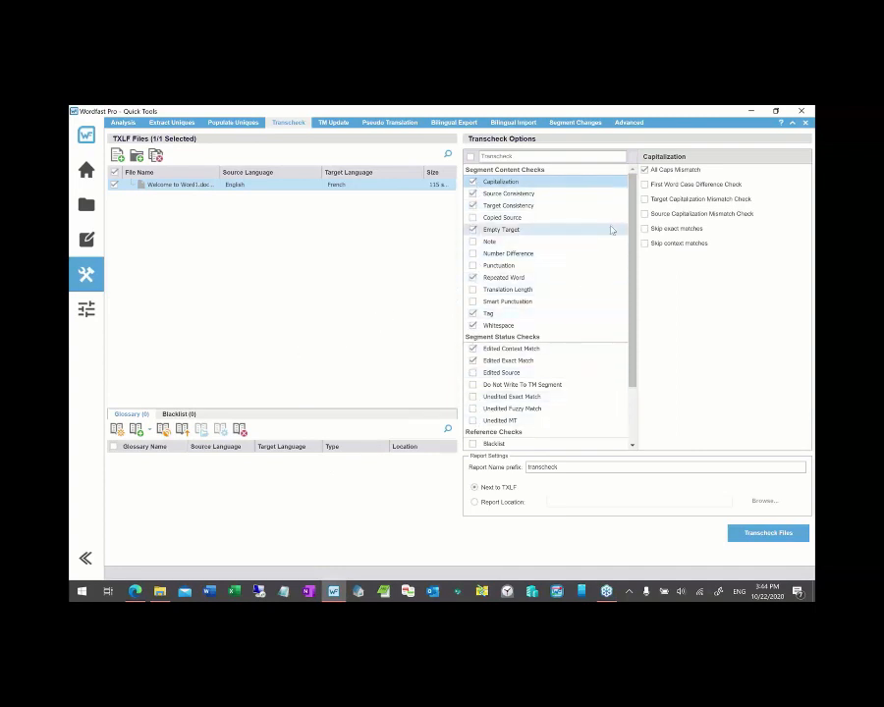
mouse_move(632, 200)
left_mouse_down()
mouse_move(636, 292)
mouse_move(633, 201)
left_mouse_up()
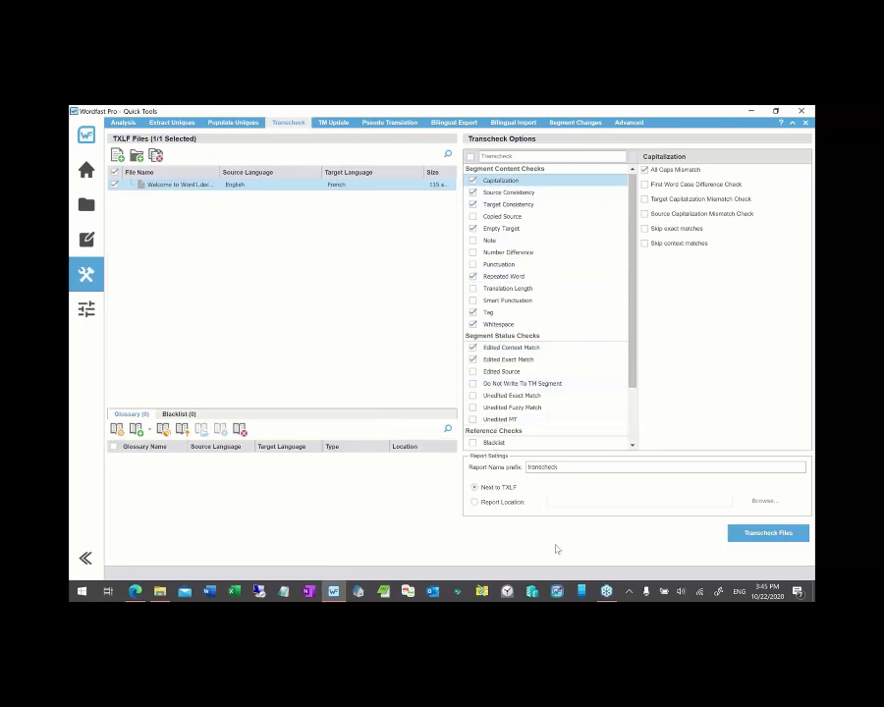
- Run Transcheck on Welcome to Word1 and read the 31 Whitespace Check errors in the HTML report
left_click(755, 535)
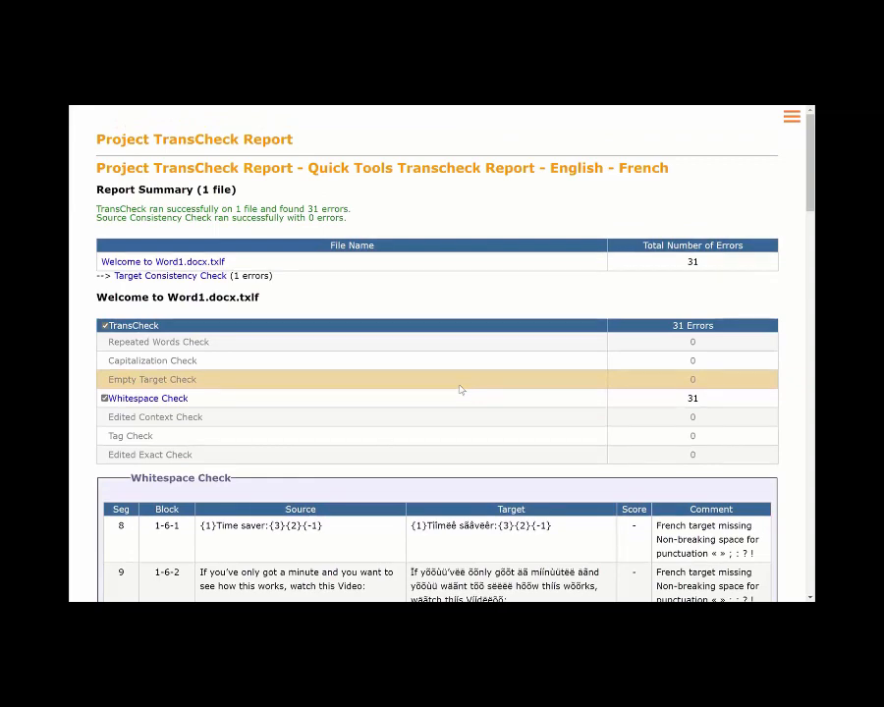
scroll(459, 390, "down", 1)
scroll(459, 390, "down", 1)
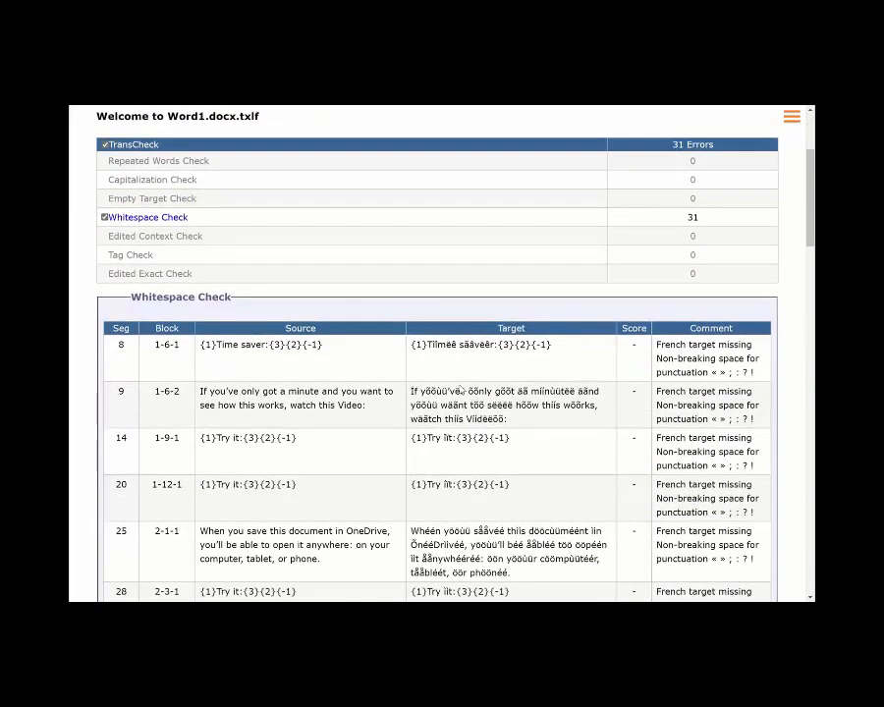
scroll(459, 392, "down", 1)
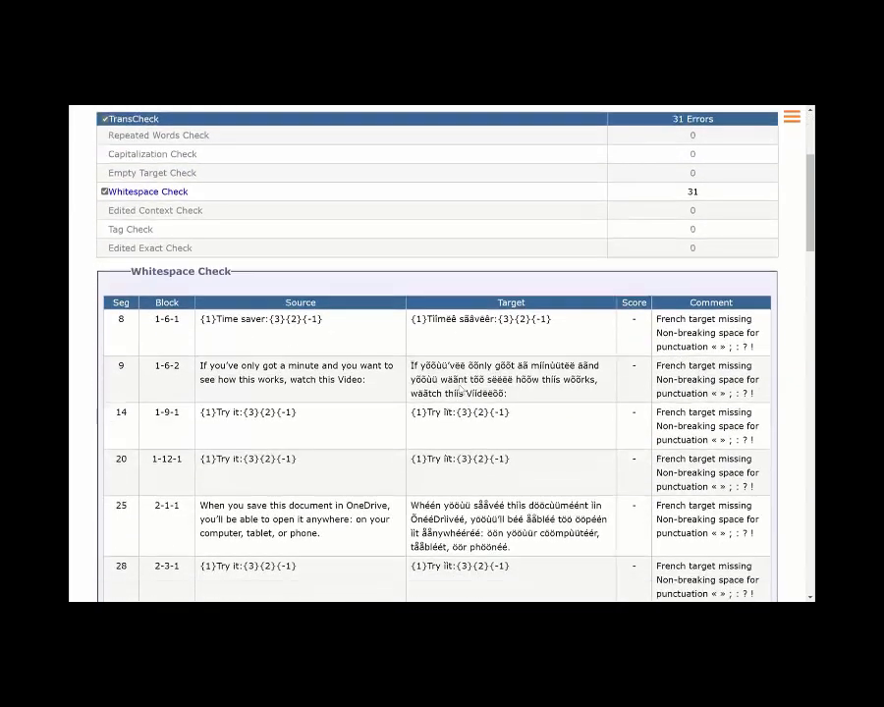
scroll(457, 391, "down", 3)
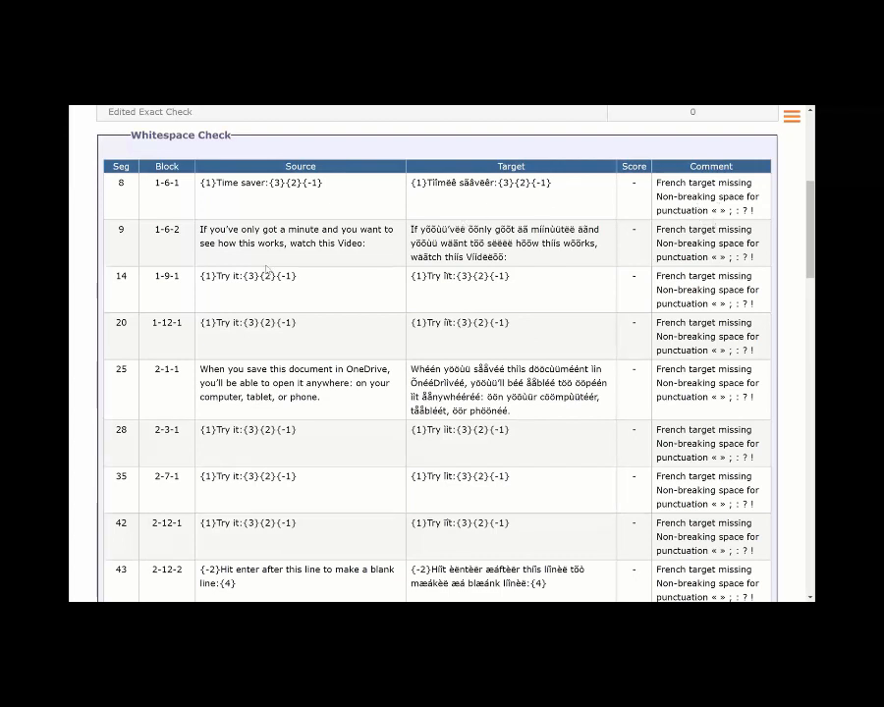
scroll(265, 270, "down", 2)
scroll(266, 270, "up", 1)
scroll(265, 270, "up", 5)
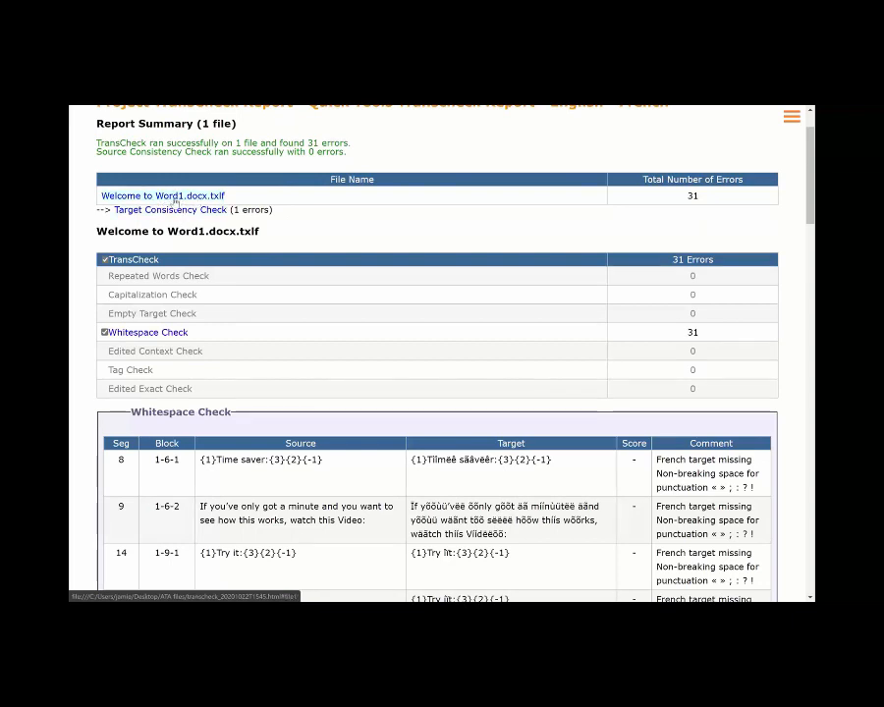
key("ctrl+w")
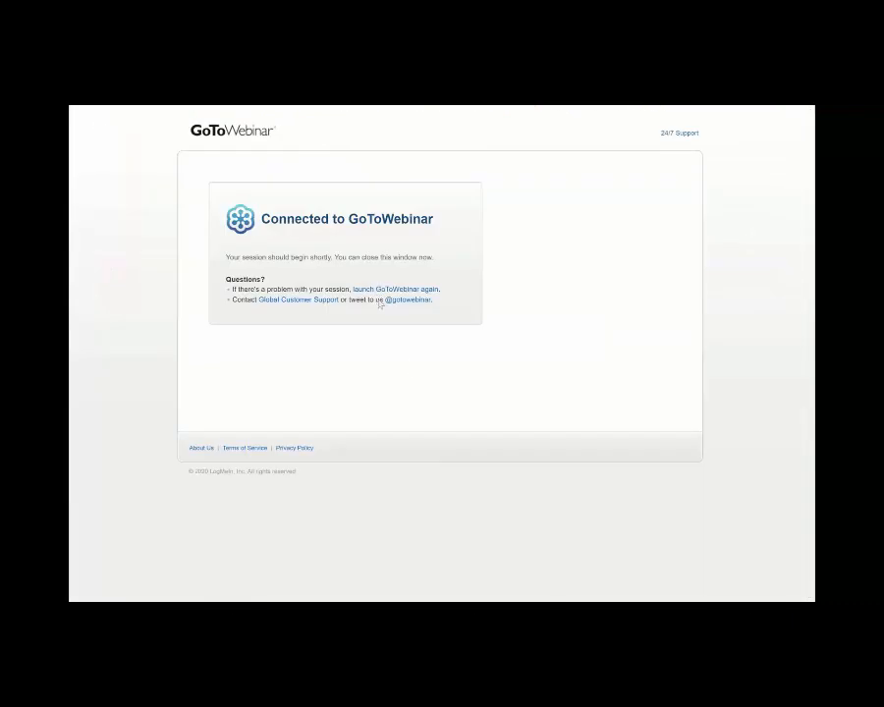
- Replace the Transcheck list's Word file with the Word1, PowerPoint1 and Excel1 TXLF files
key("alt+Tab")
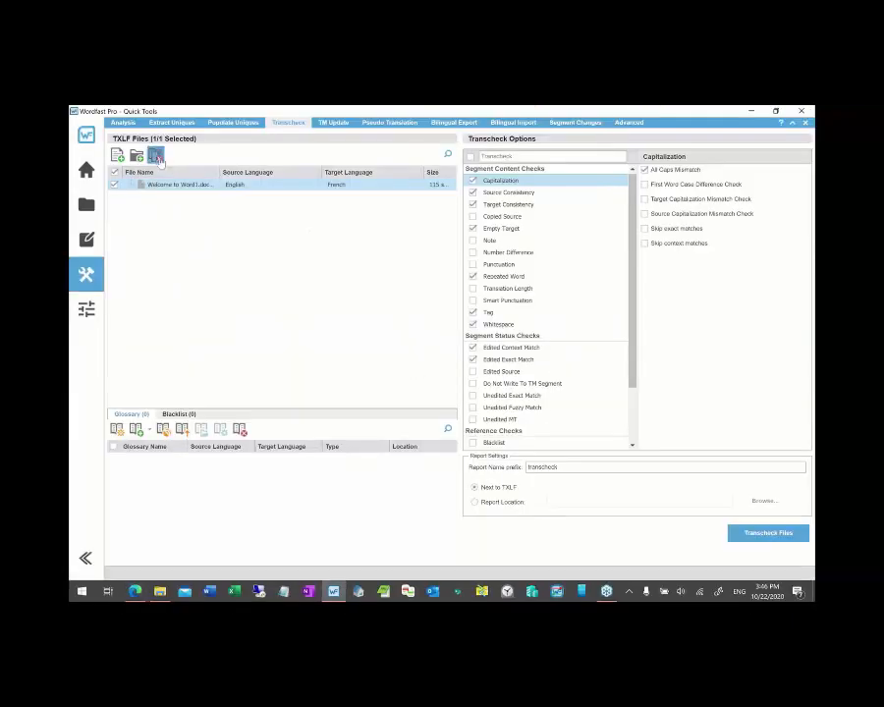
left_click(155, 155)
left_click(160, 591)
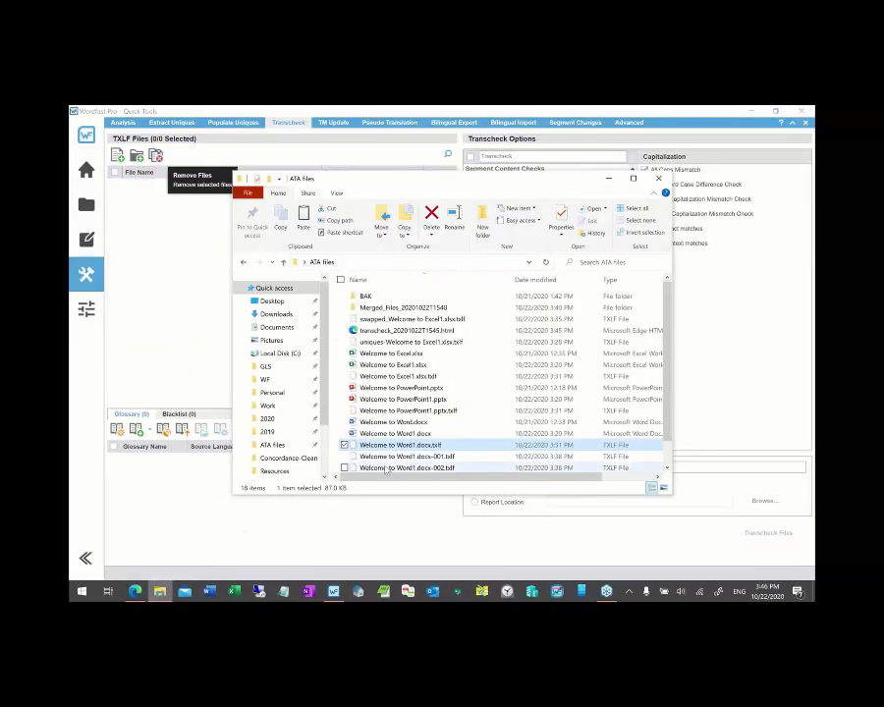
left_click(428, 379, "ctrl")
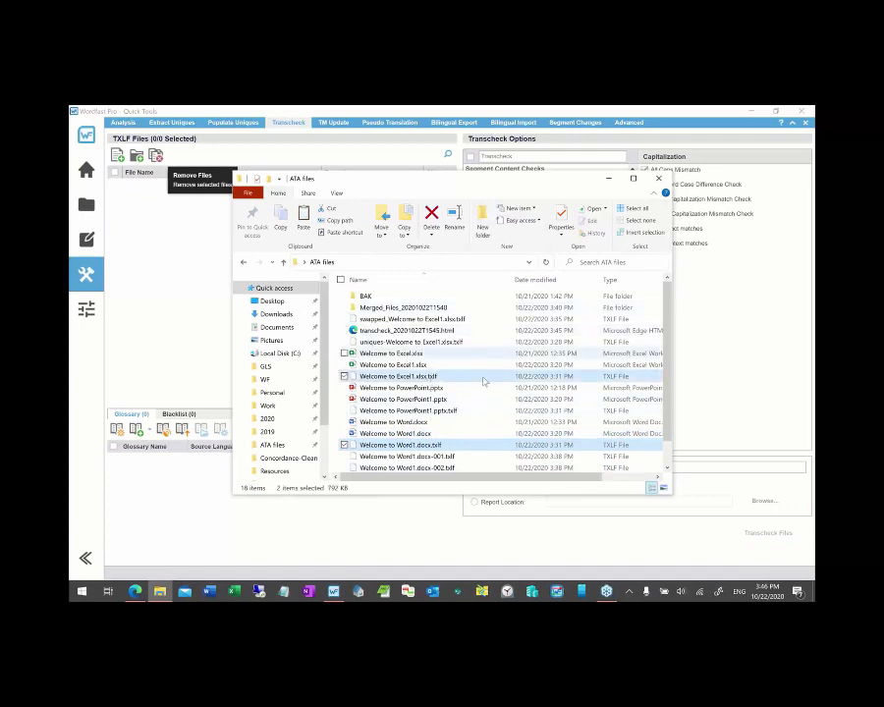
scroll(481, 388, "down", 1)
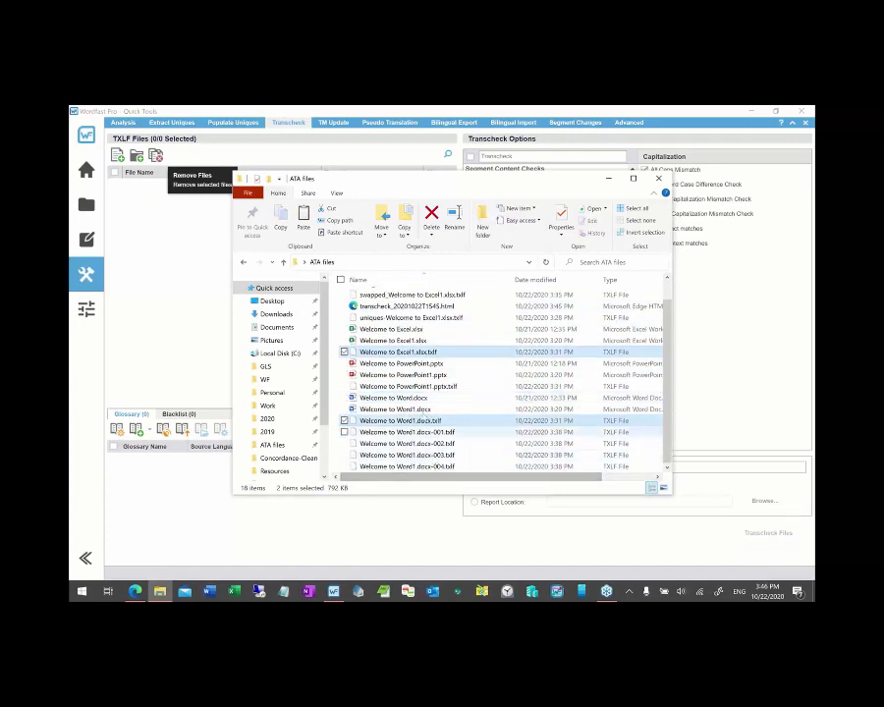
left_click(403, 386, "ctrl")
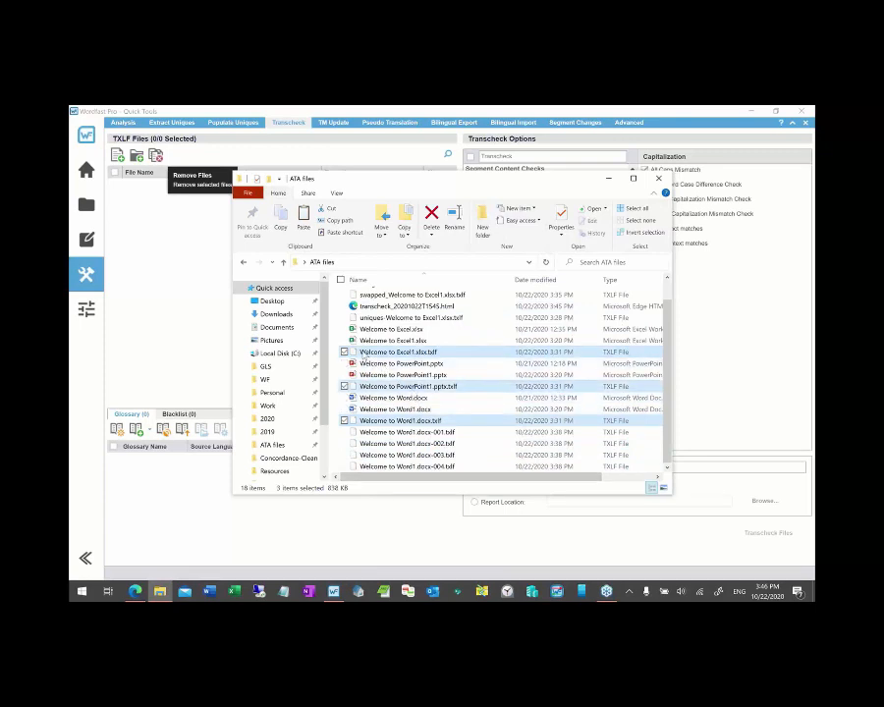
left_click_drag(363, 354, 196, 304)
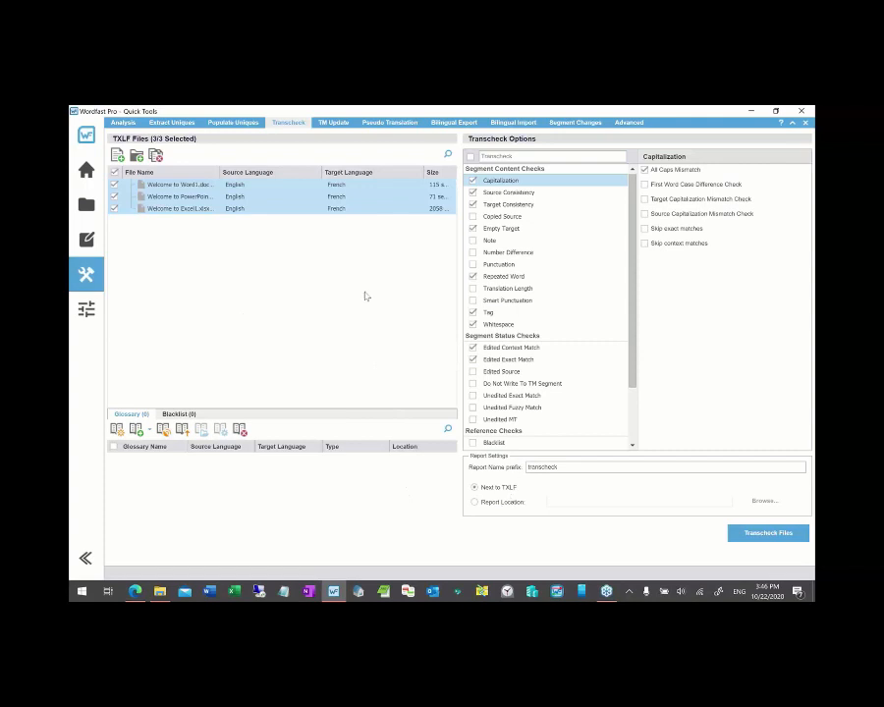
- Run Transcheck on all three files, retrying after the open-PowerPoint-file error, and view the report
left_click(758, 536)
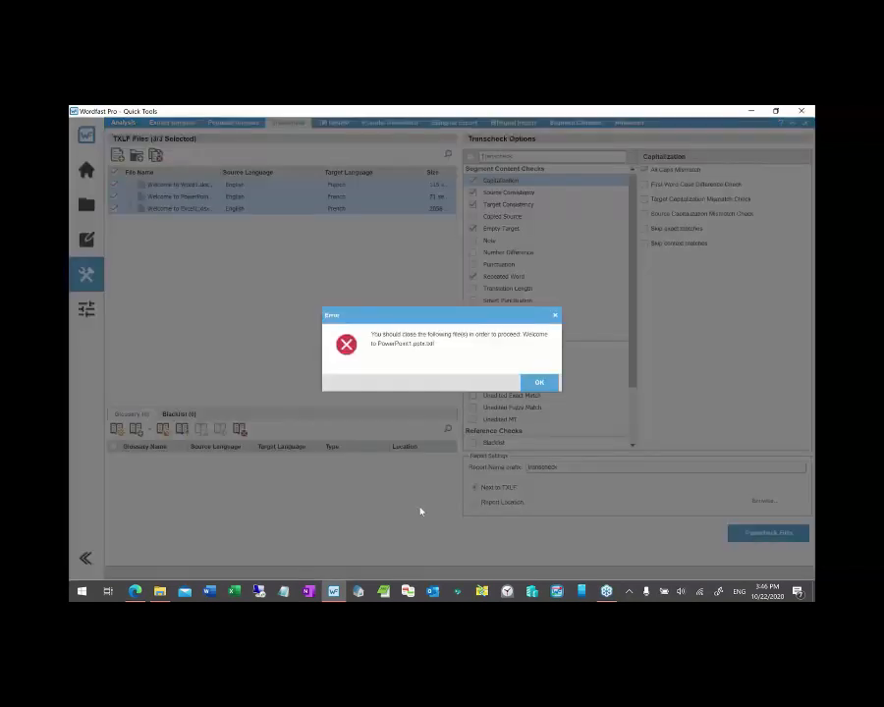
left_click(538, 383)
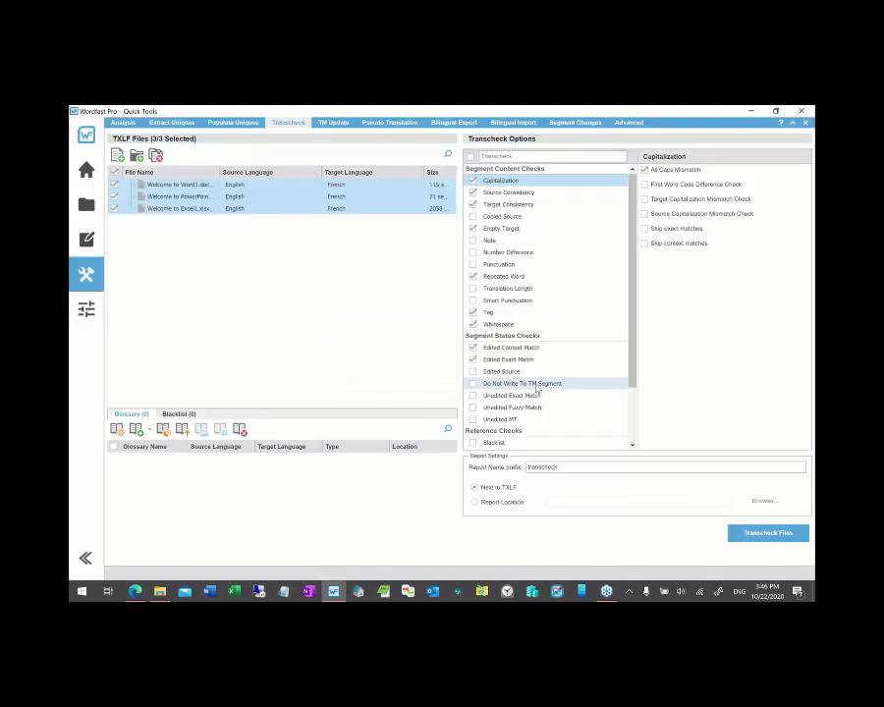
left_click(88, 241)
left_click(86, 204)
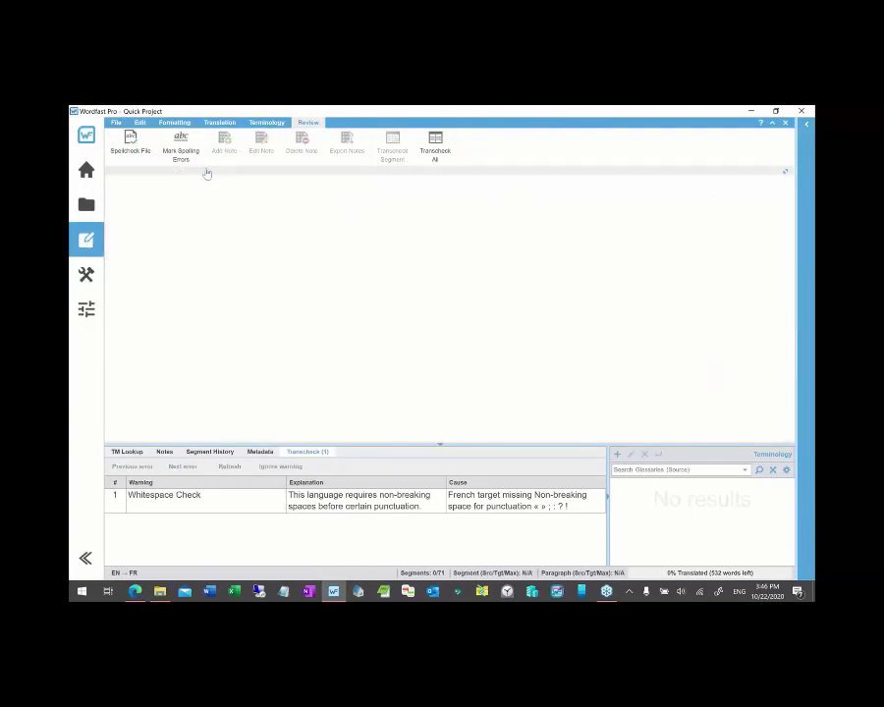
left_click(87, 274)
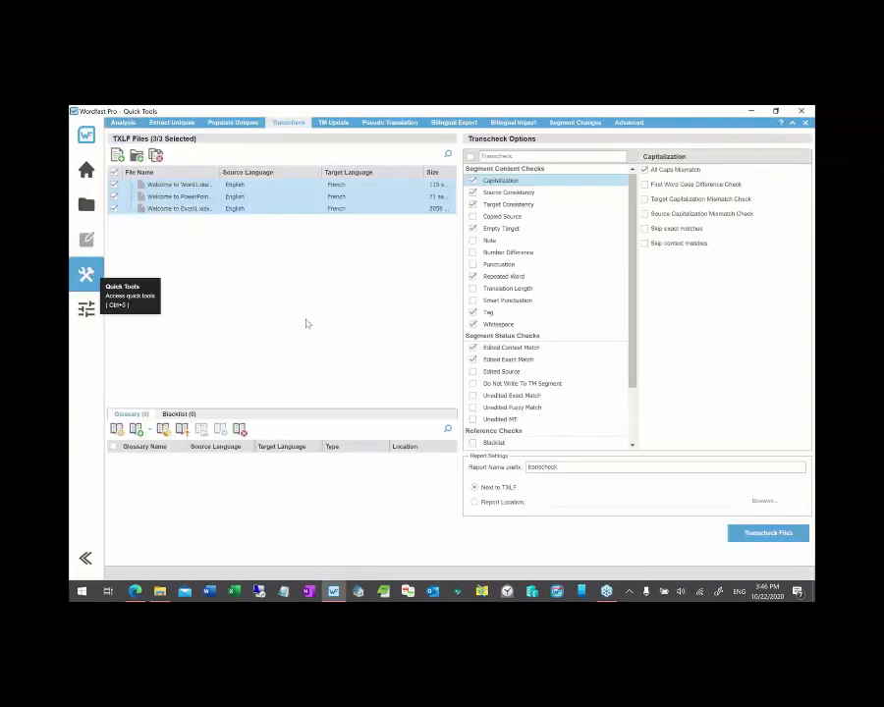
left_click(768, 532)
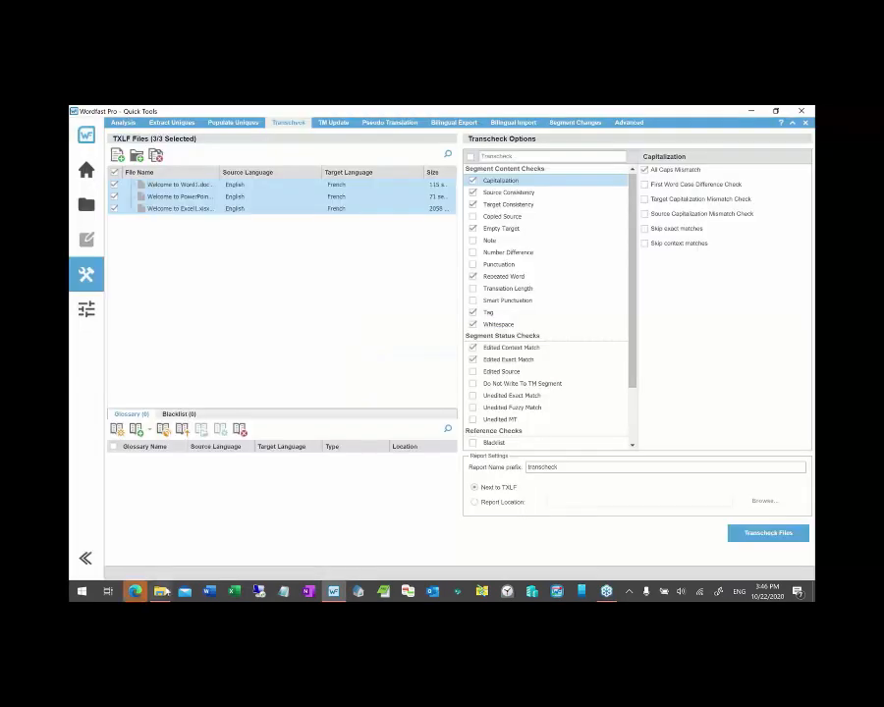
left_click(137, 593)
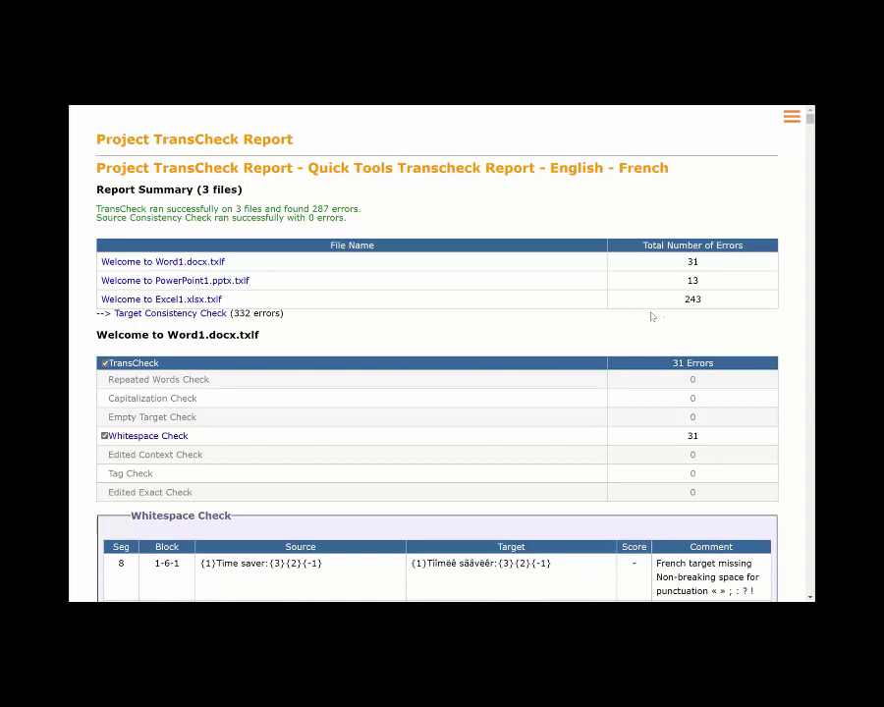
- Highlight Excel1's 243 errors and jump to the Excel1.xlsx.txlf section of the report
double_click(692, 299)
left_click(209, 300)
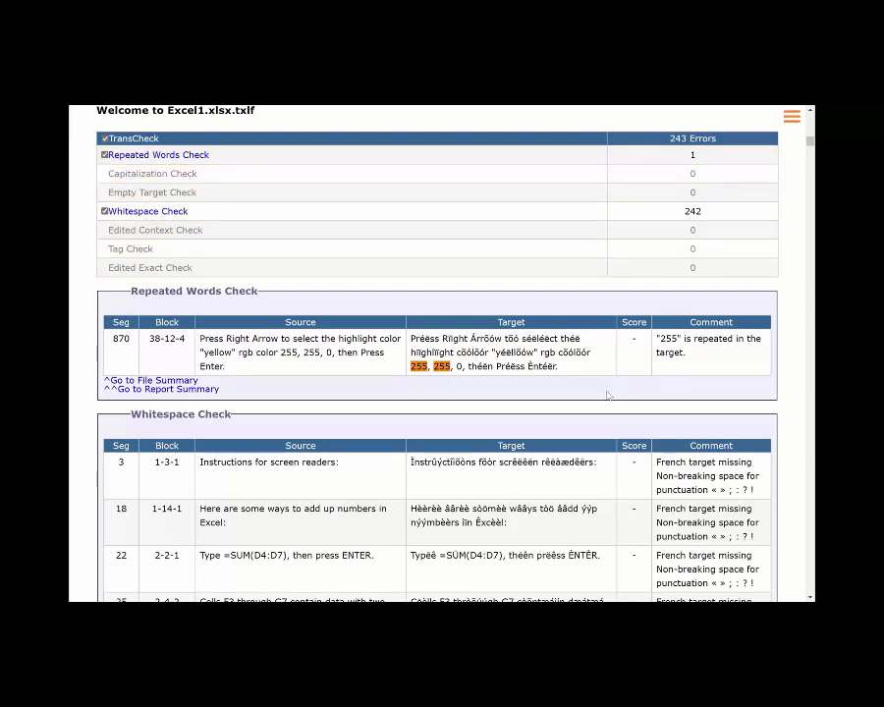
scroll(607, 396, "down", 5)
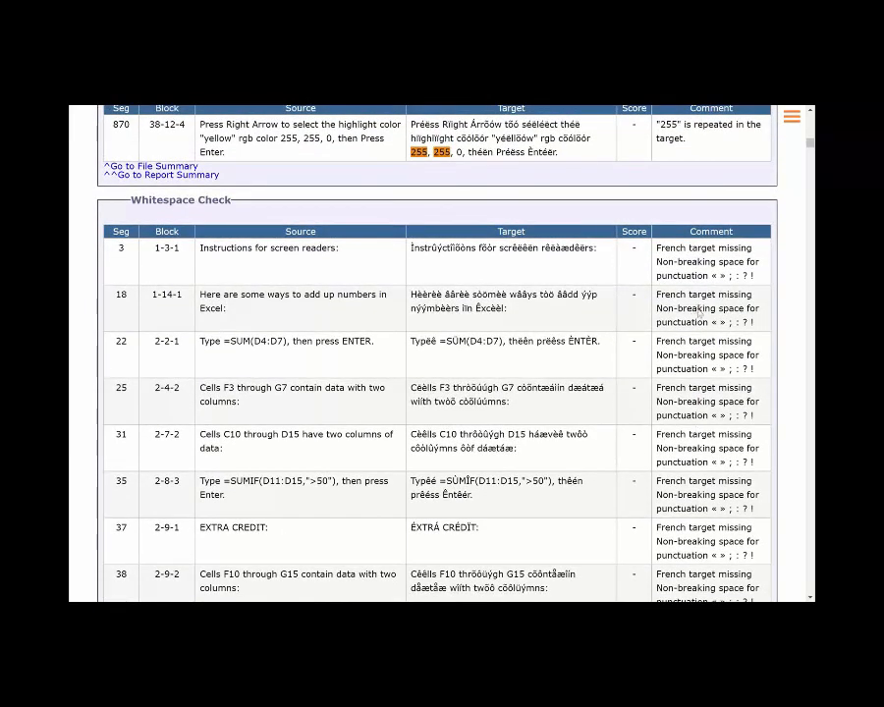
scroll(617, 368, "down", 8)
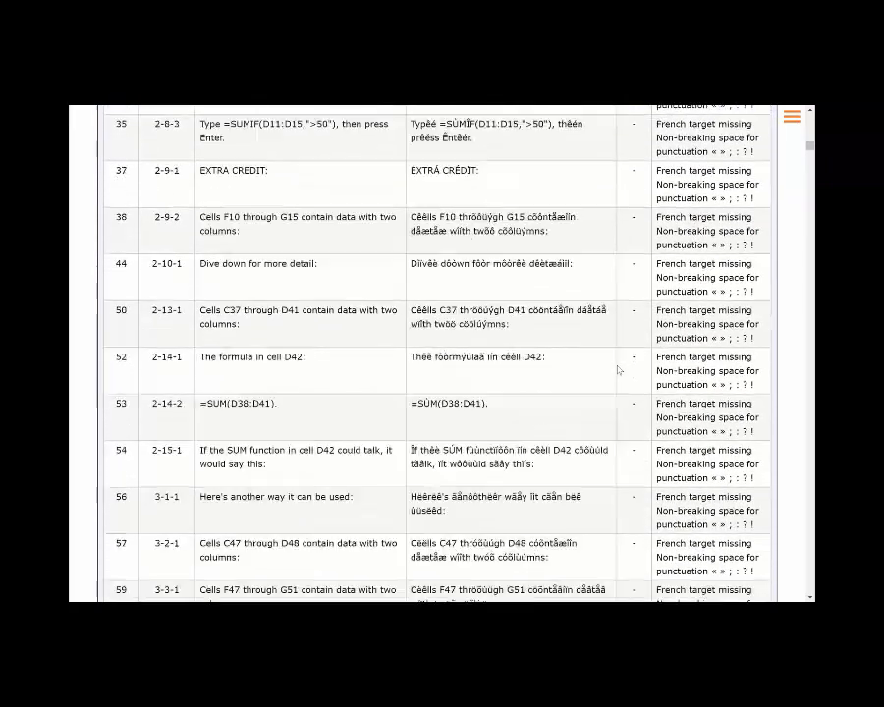
scroll(617, 369, "down", 15)
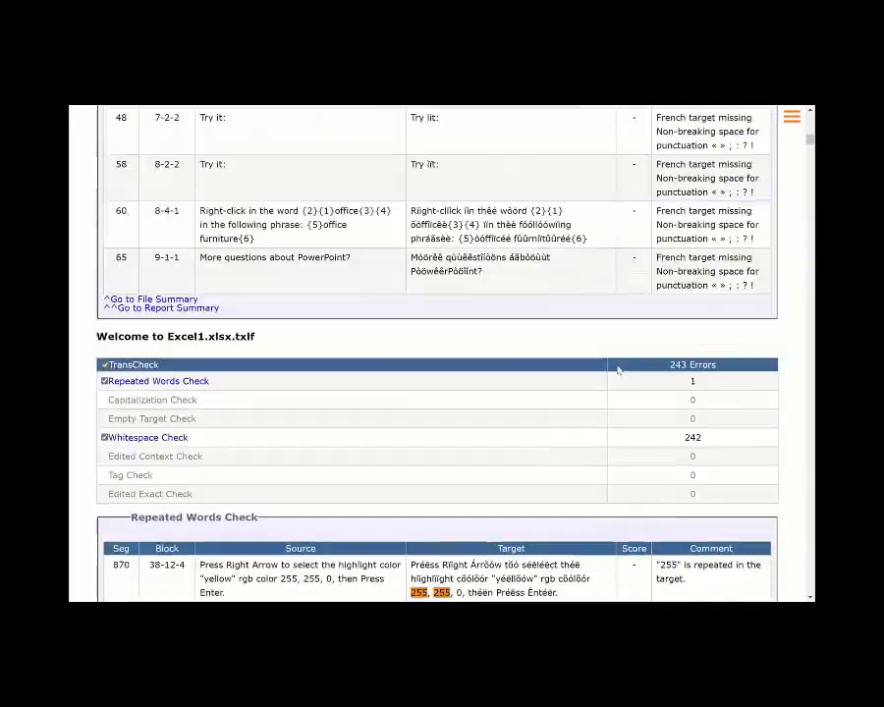
scroll(618, 369, "up", 4)
- Return to the report summary, hide the side panel, and jump to the Word1.docx.txlf section
left_click(791, 117)
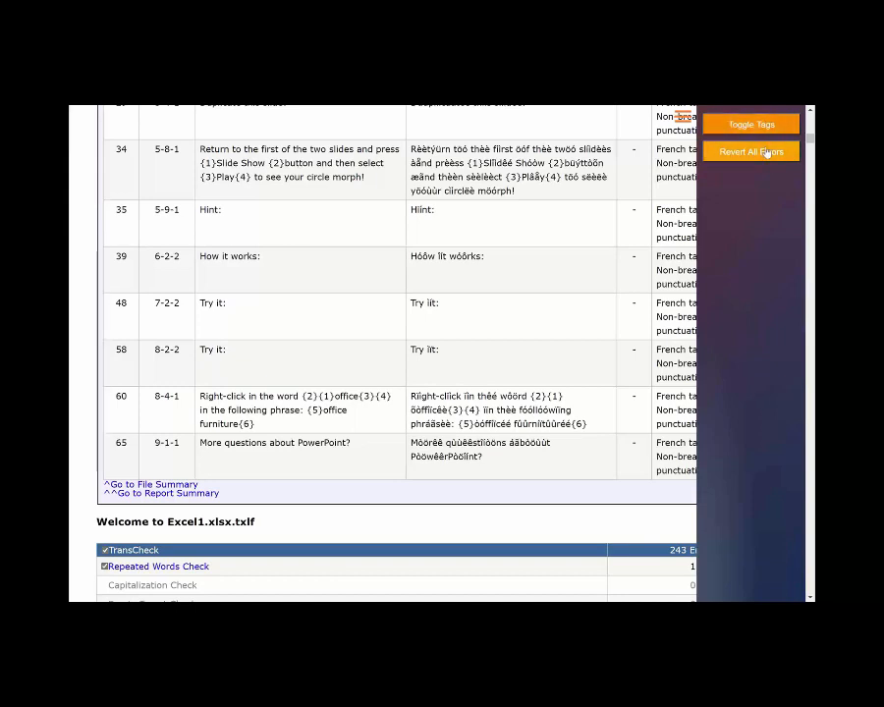
left_click(196, 494)
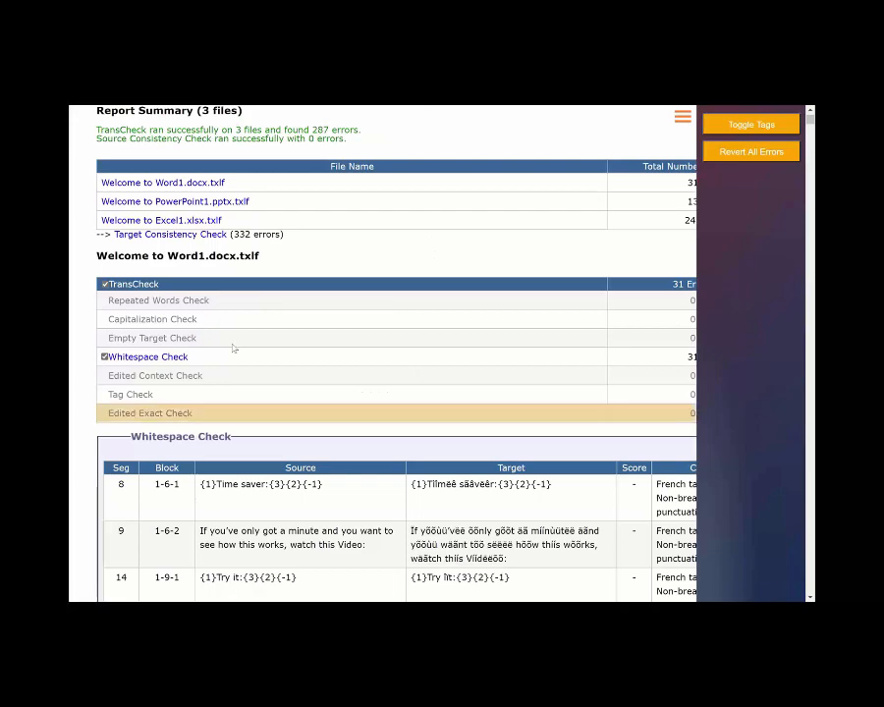
left_click(682, 118)
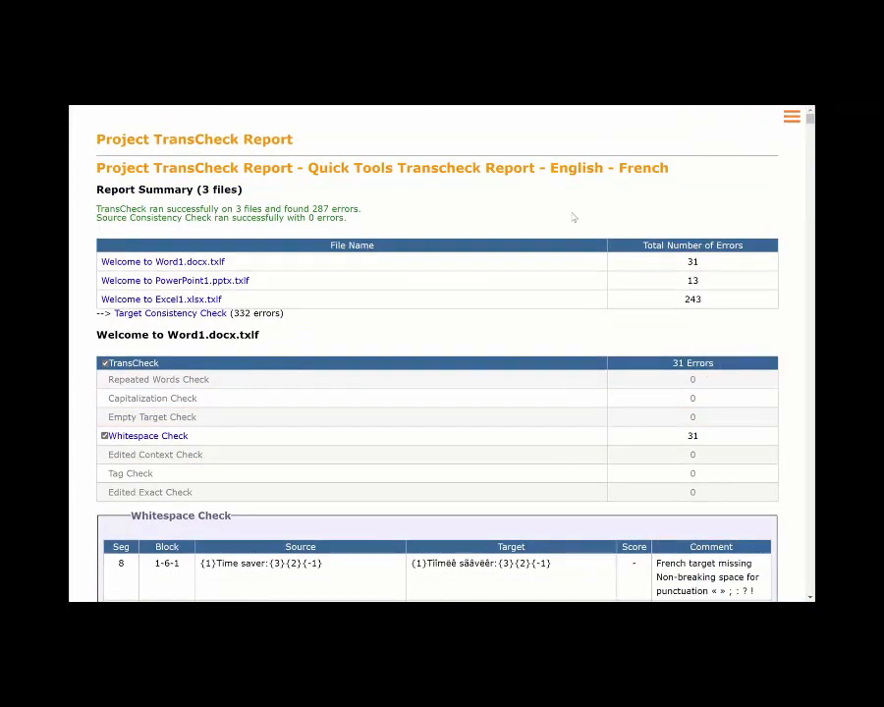
scroll(419, 362, "down", 5)
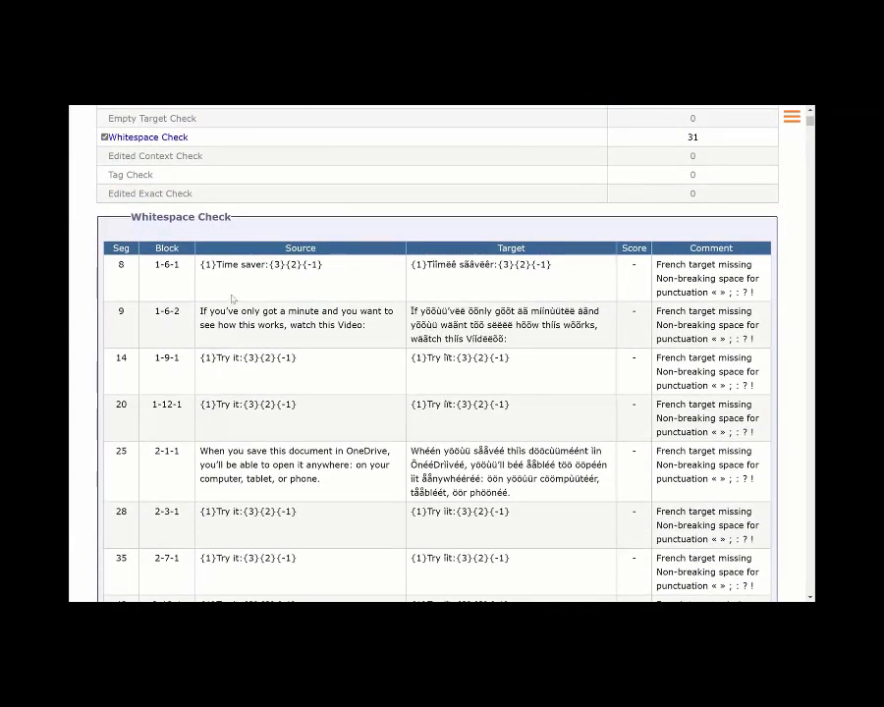
scroll(232, 300, "up", 5)
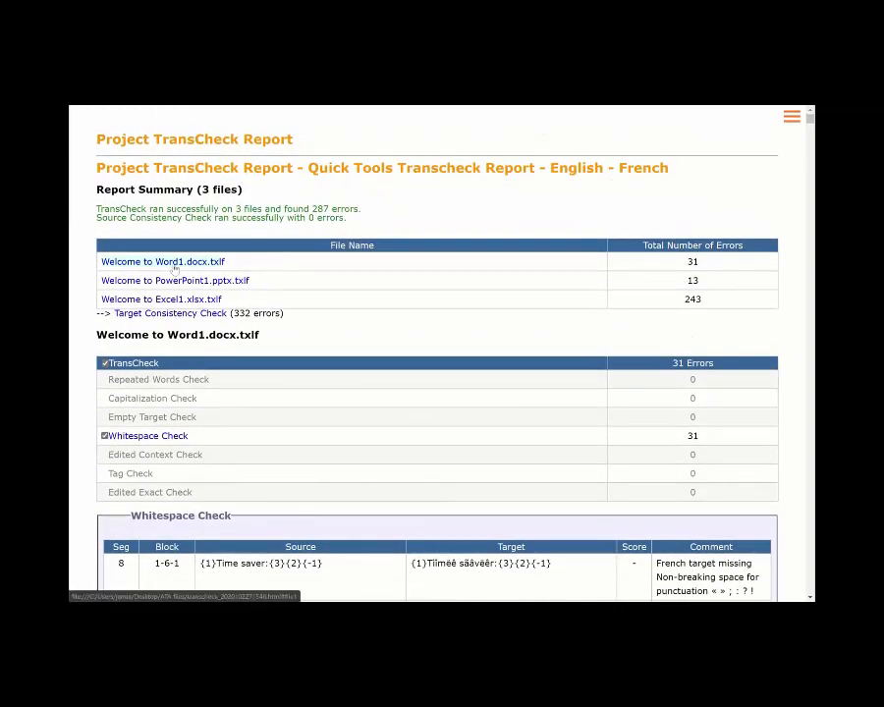
left_click(174, 262)
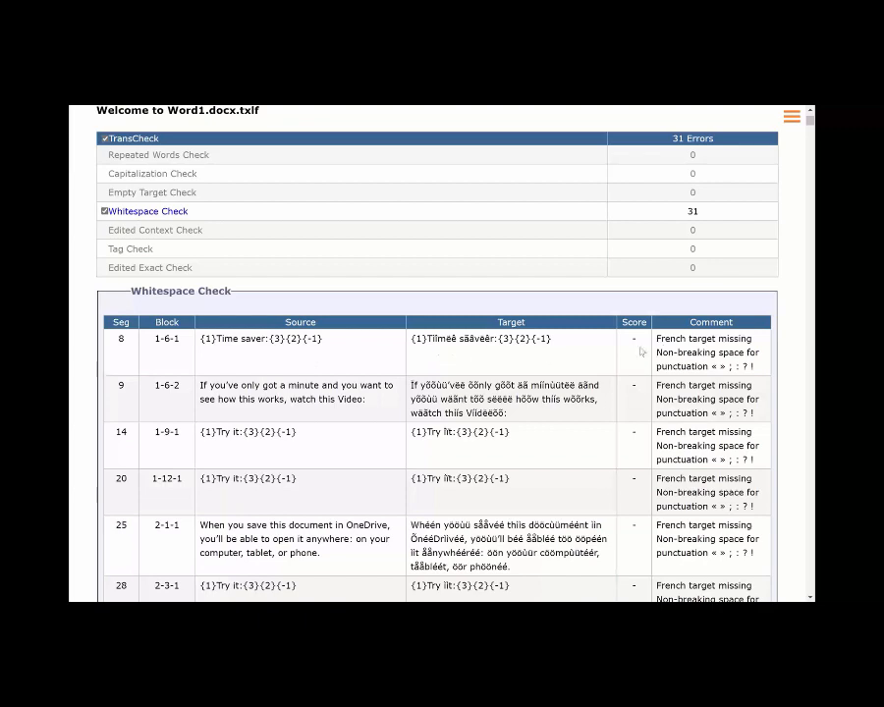
key("alt+Tab")
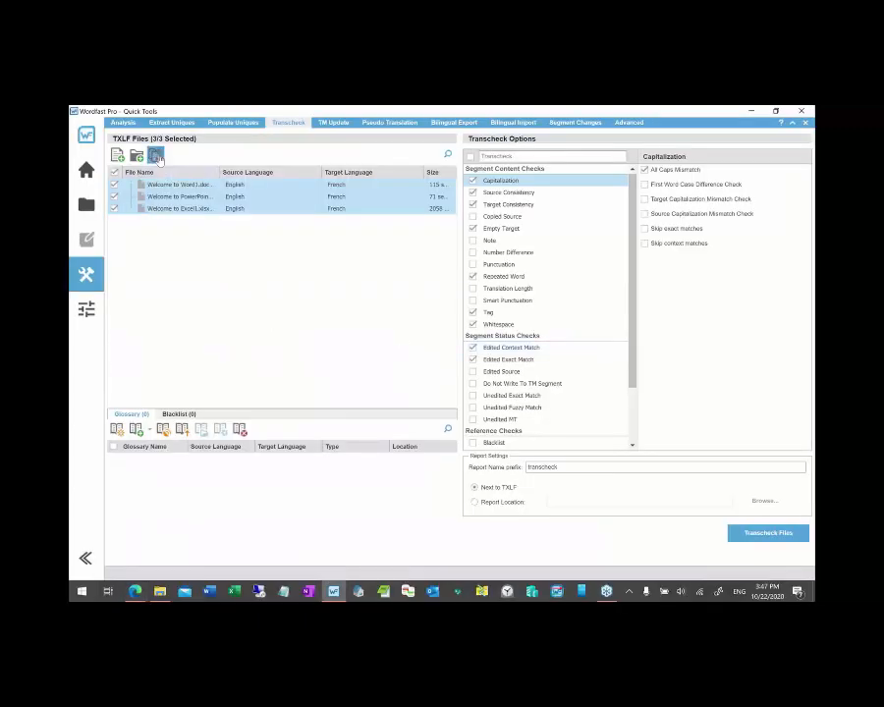
- Open Welcome to Word1.docx.txlf from the current project without preview and select segment 8 (Time saver:)
left_click(155, 155)
left_click(87, 206)
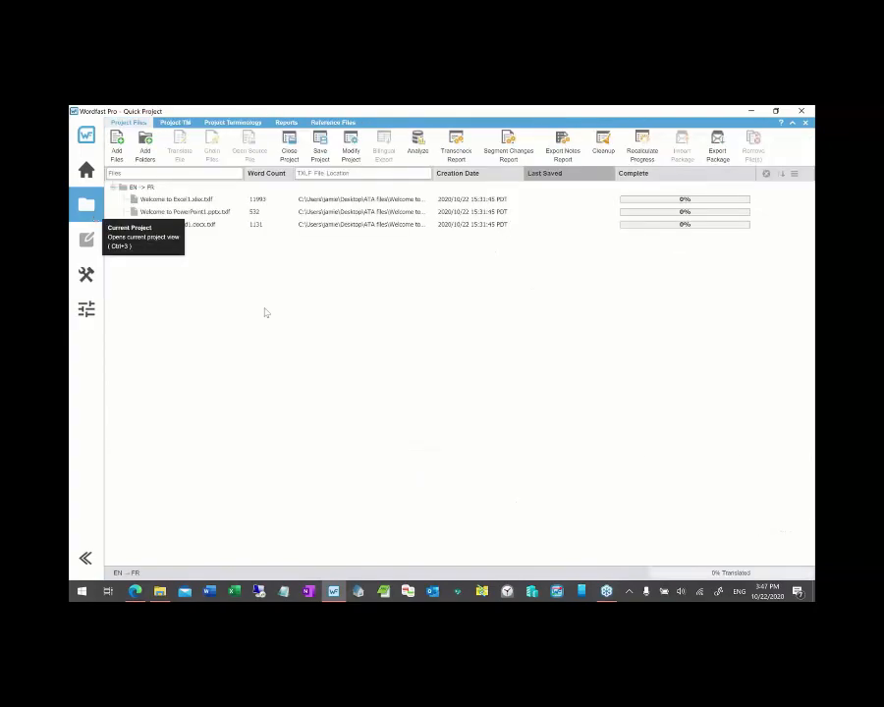
key("alt+Tab")
double_click(189, 225)
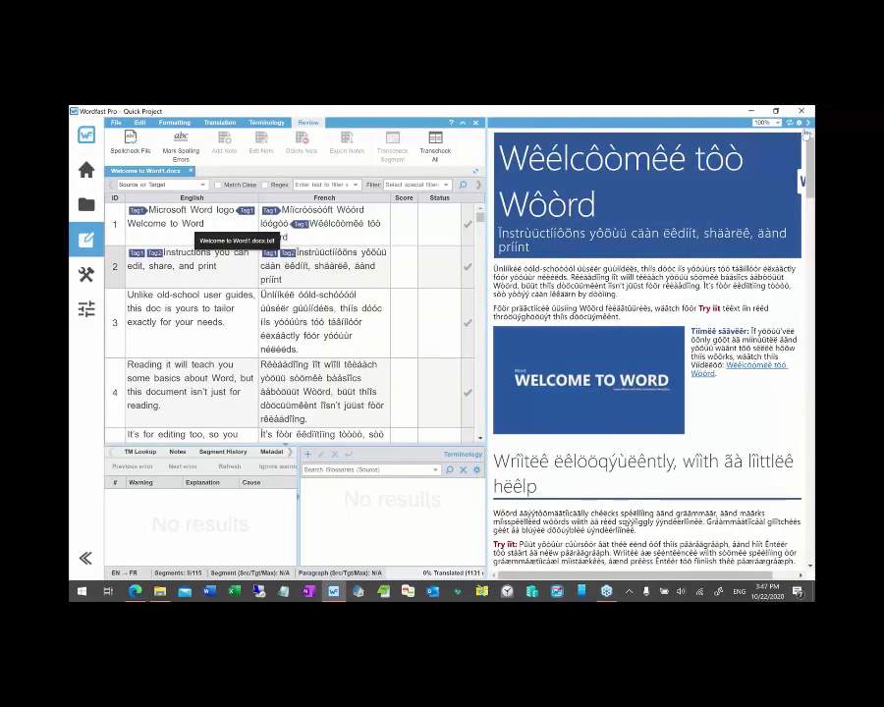
left_click(807, 123)
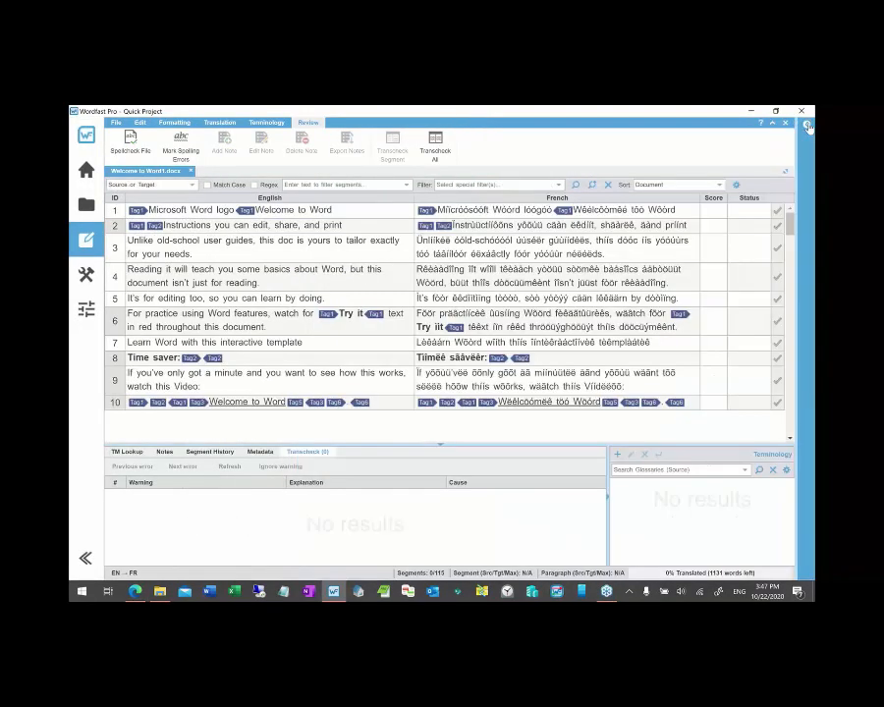
left_click(308, 363)
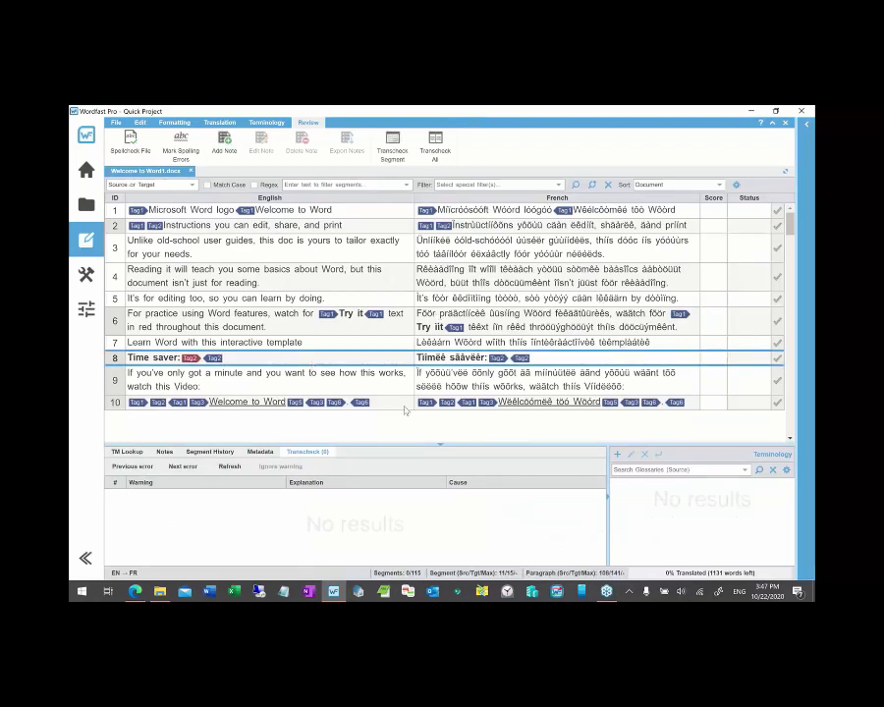
key("alt+Tab")
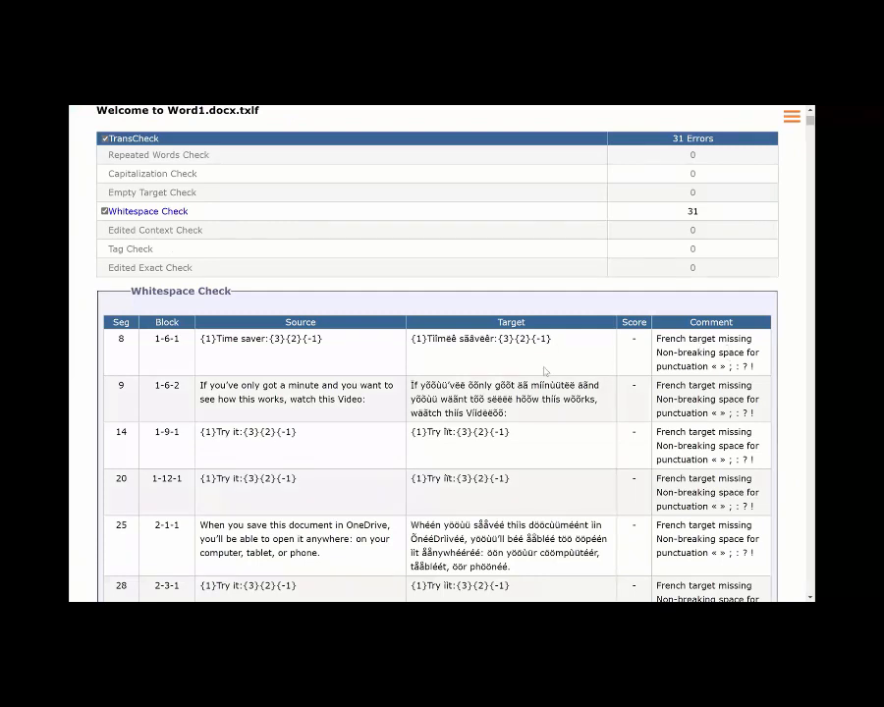
- Insert a non-breaking space before the colon in segment 8's French target, checking against the report
key("alt+Tab")
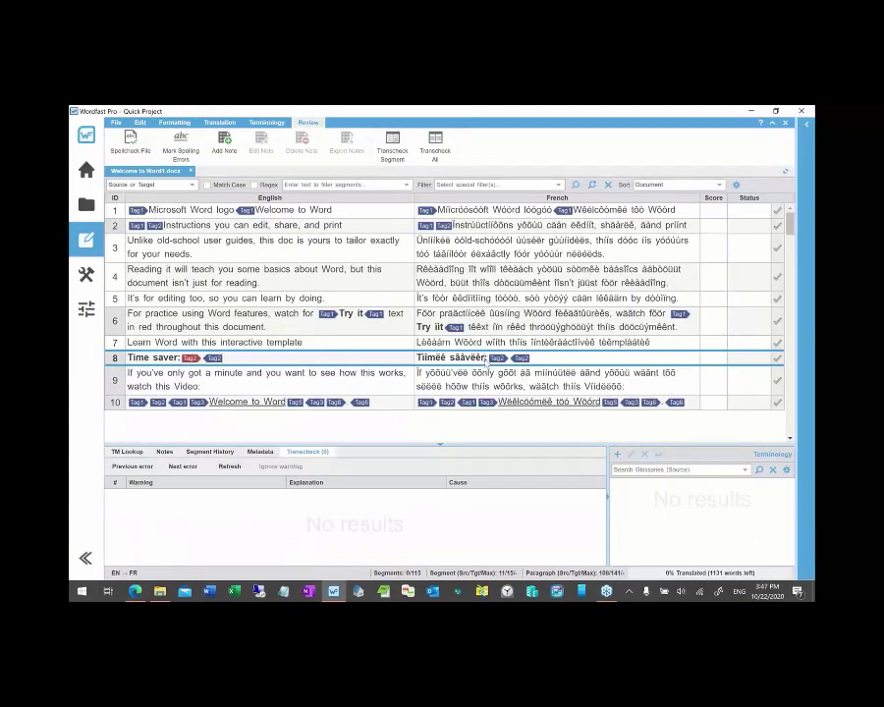
key("ctrl+shift+space")
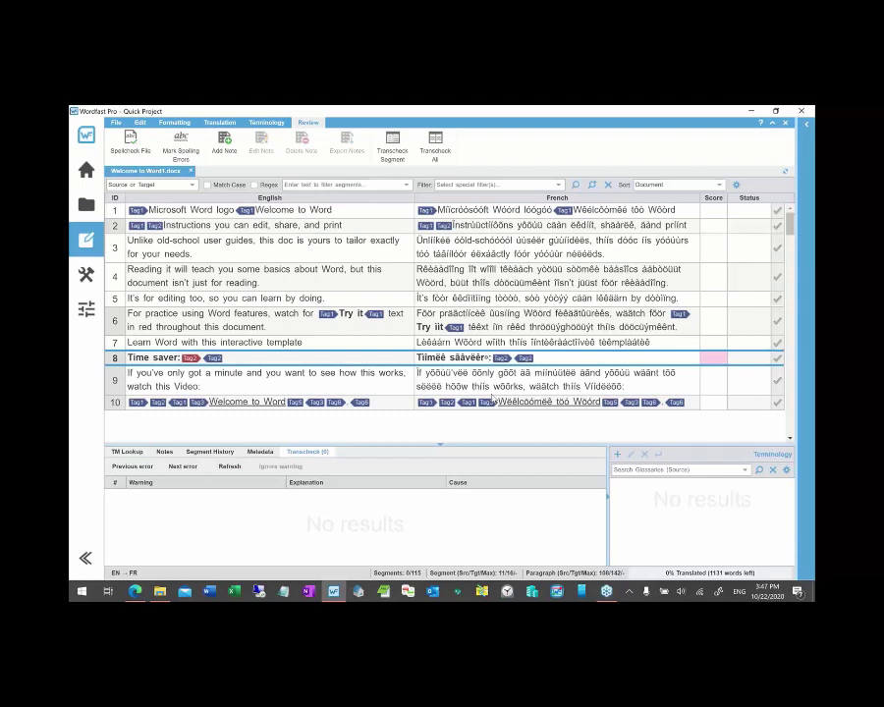
key("alt+Tab")
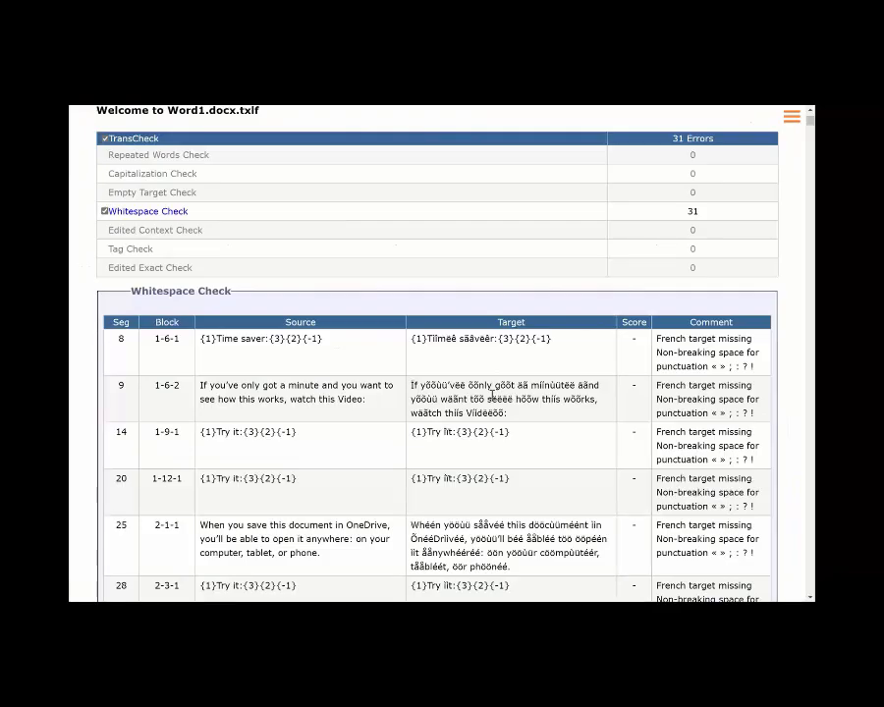
scroll(492, 395, "up", 3)
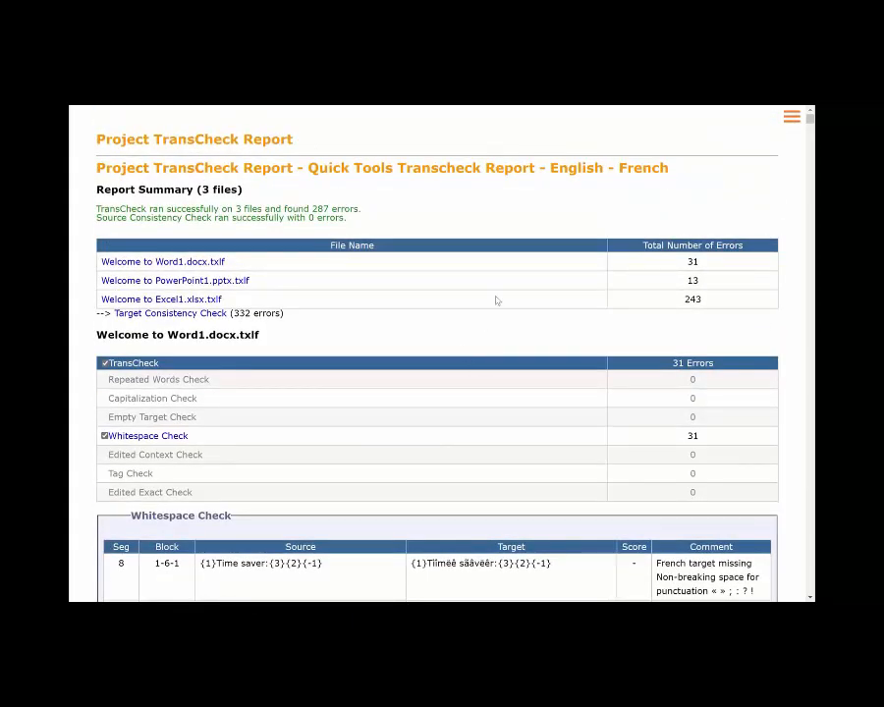
key("alt+Tab")
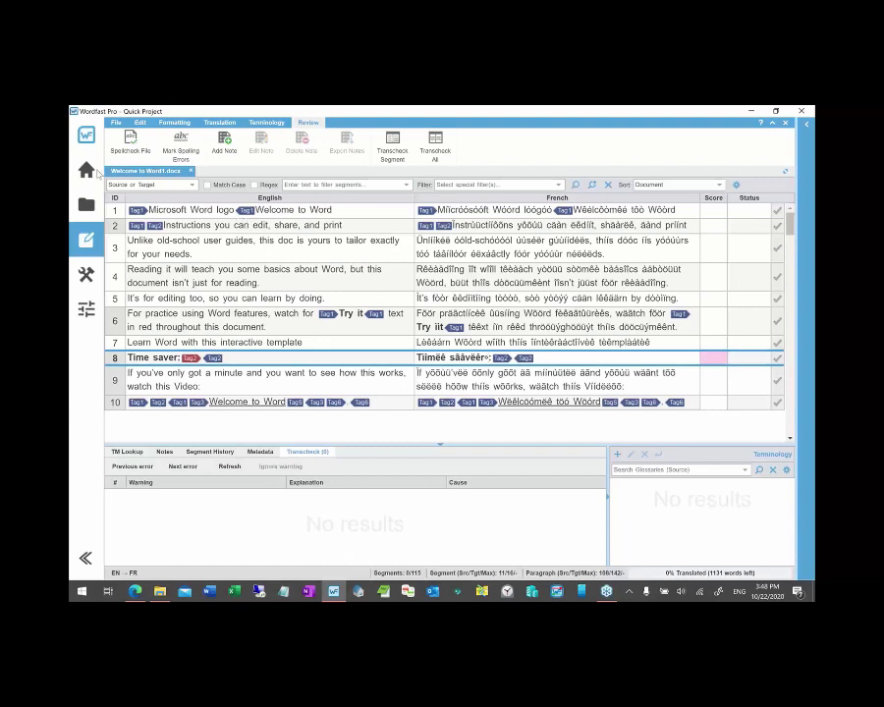
left_click(91, 276)
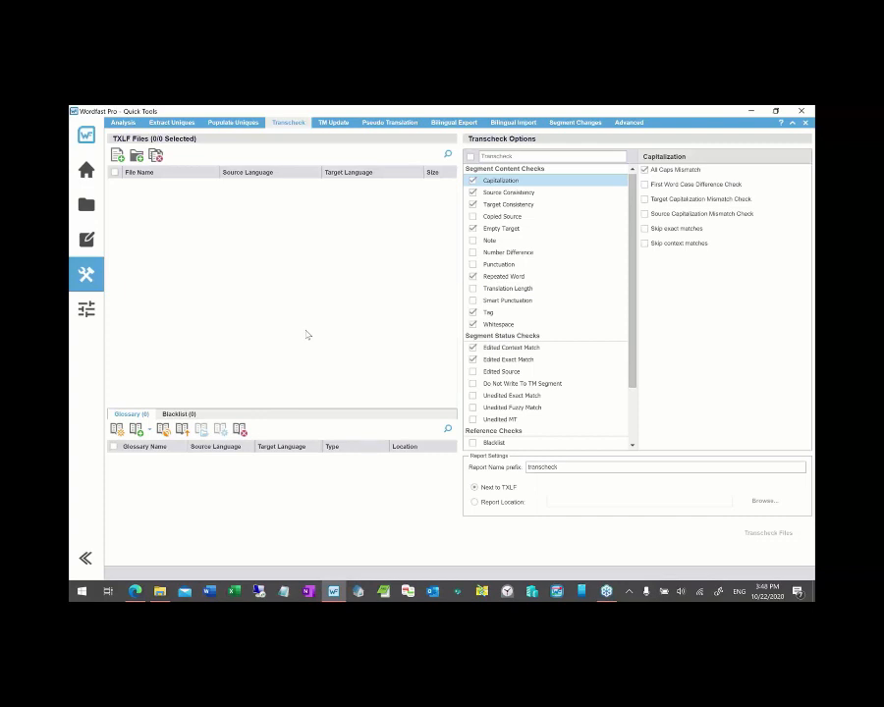
- Open the Segment Changes options and bring the ATA files folder forward
left_click(569, 128)
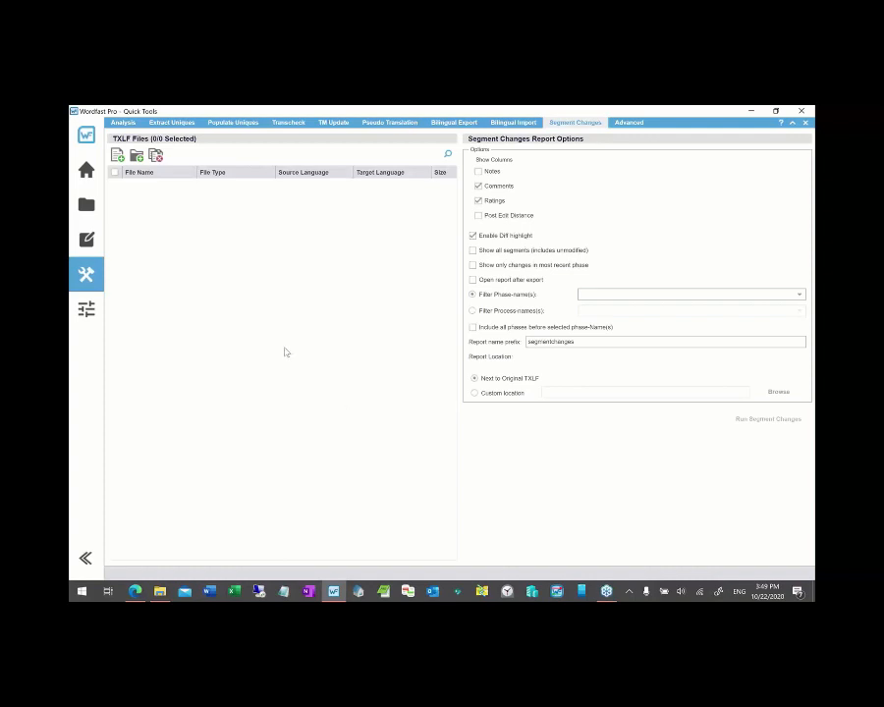
key("alt+Tab")
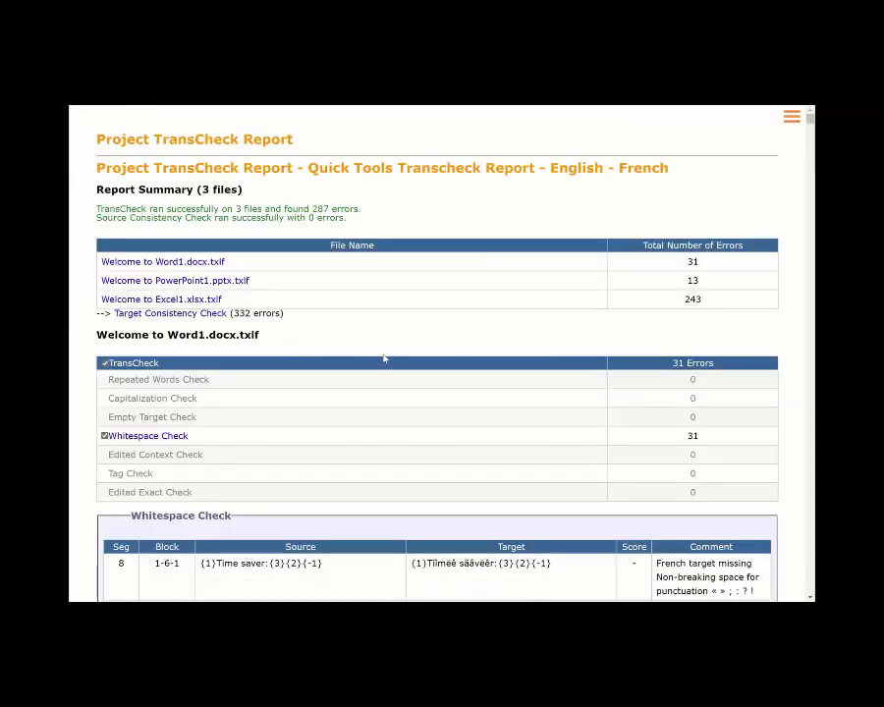
key("ctrl+w")
key("alt+Tab")
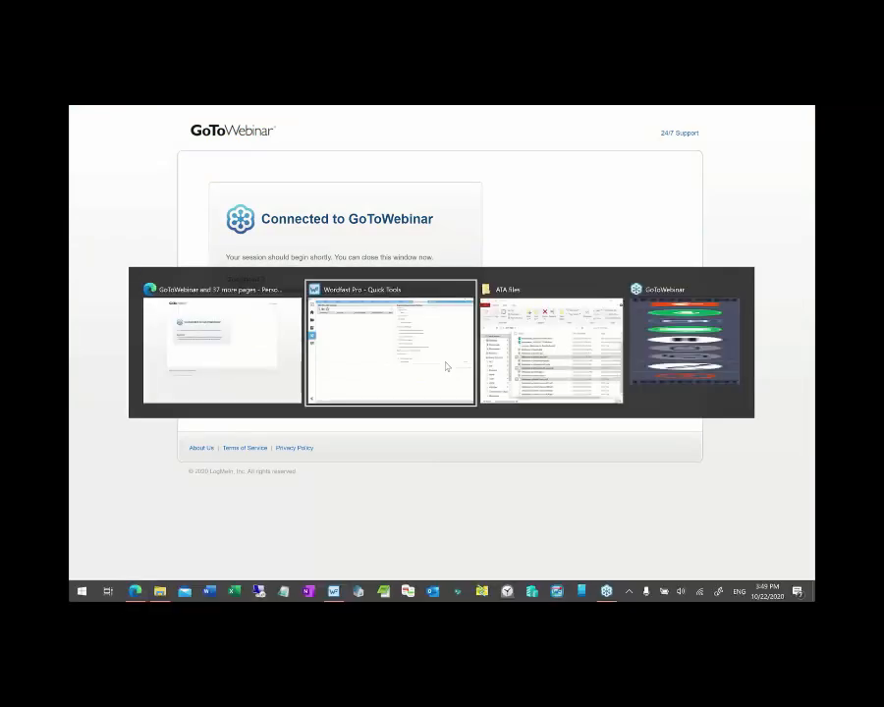
key("alt+Tab")
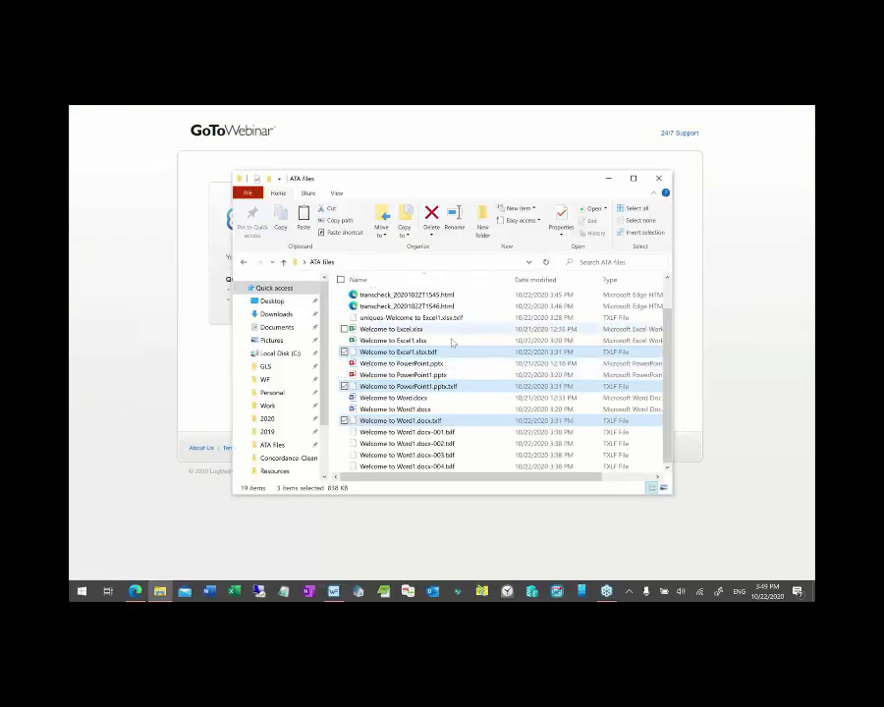
key("alt+Tab")
key("alt+Tab")
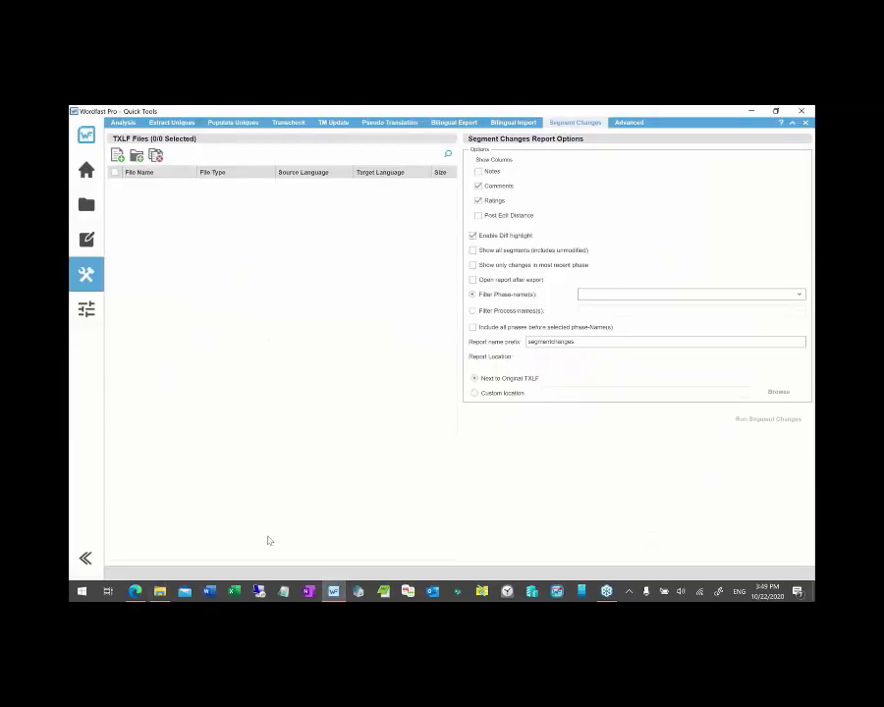
key("alt+Tab")
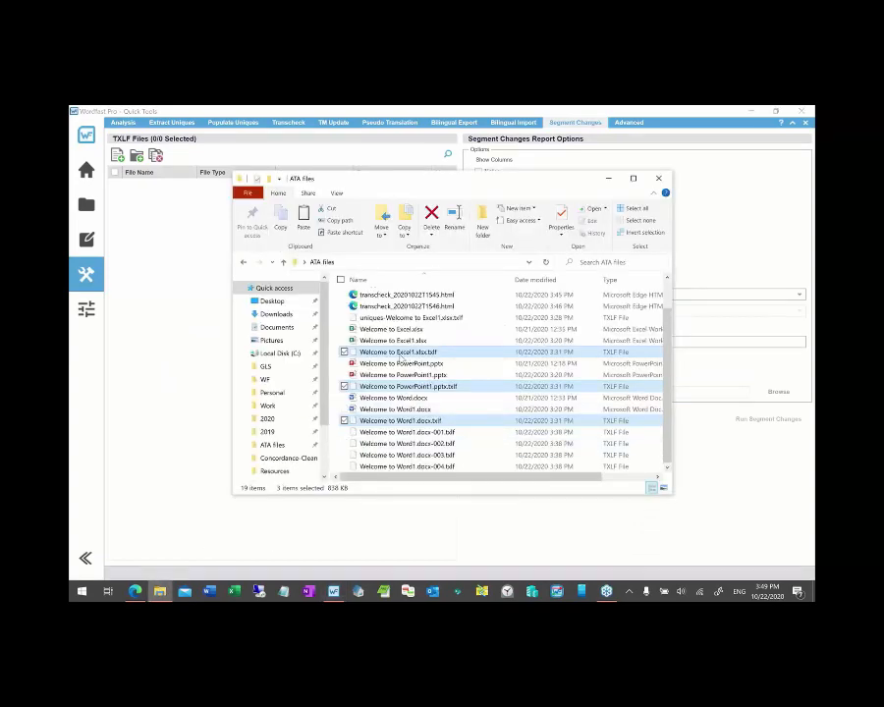
- Load Welcome to PowerPoint1.pptx.txlf into the report's file list and return to the Word1 editor
left_click(398, 387)
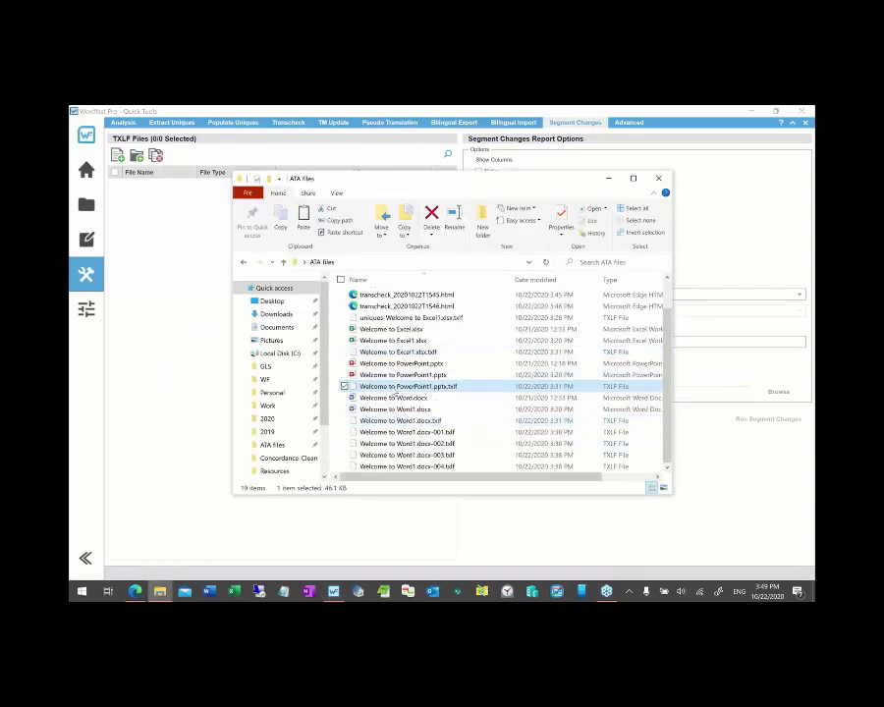
left_click_drag(393, 391, 173, 288)
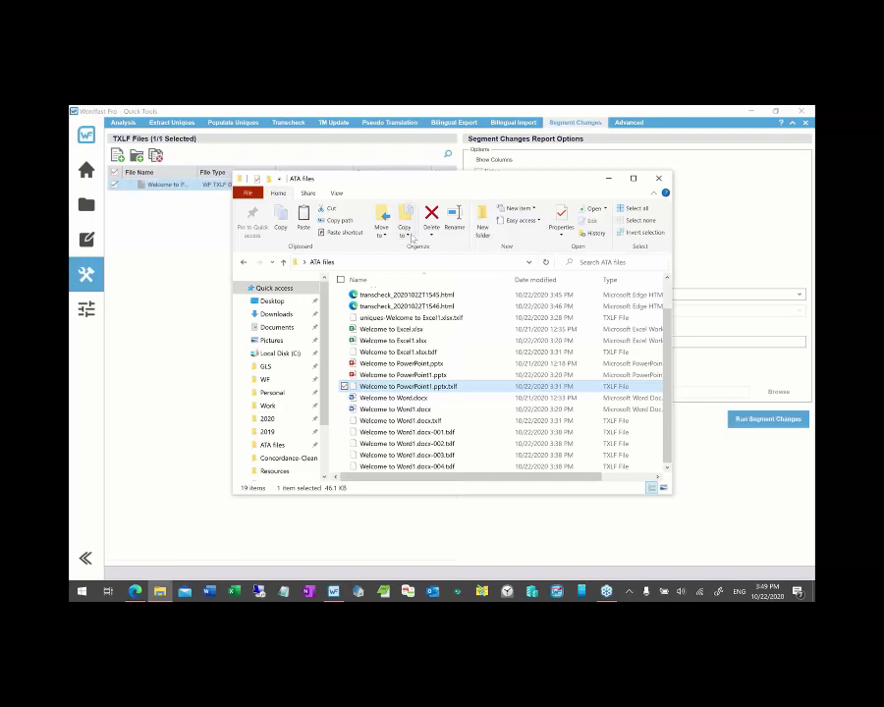
left_click(608, 177)
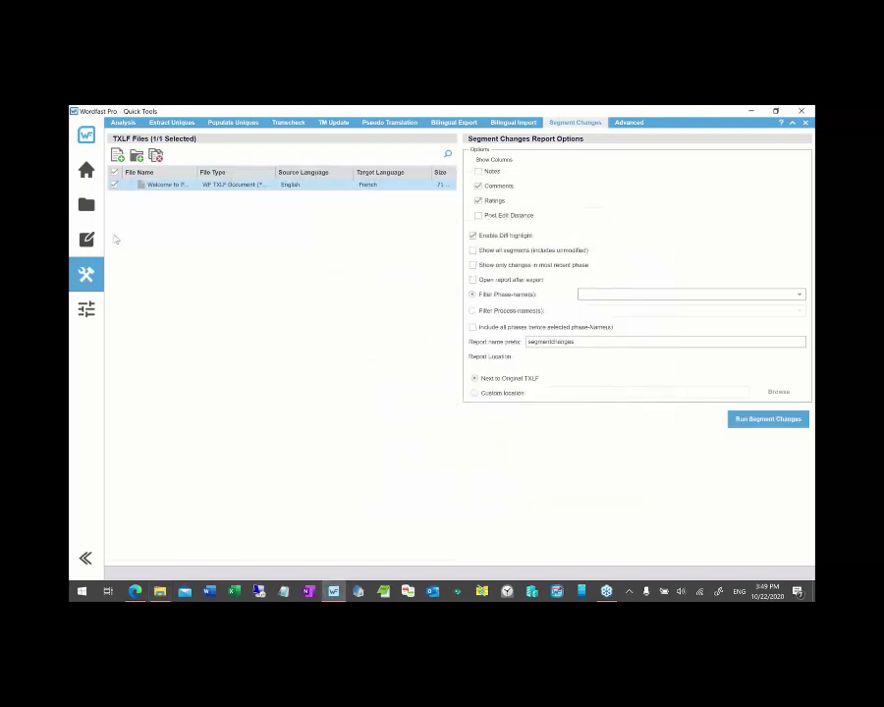
left_click(88, 244)
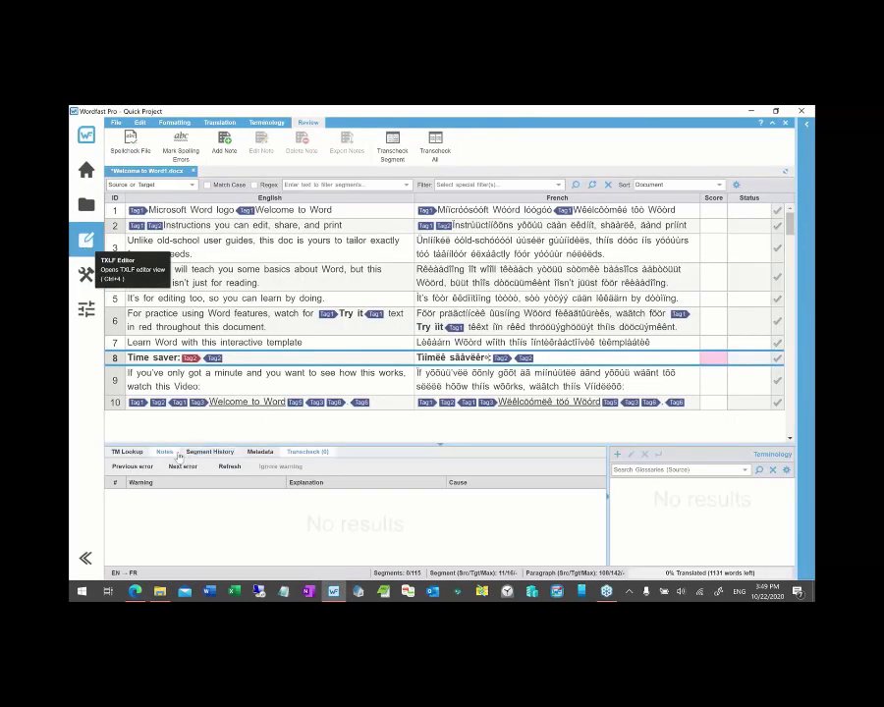
- Show segment 8's edit history, then go back to the Welcome to Word1 document
left_click(210, 454)
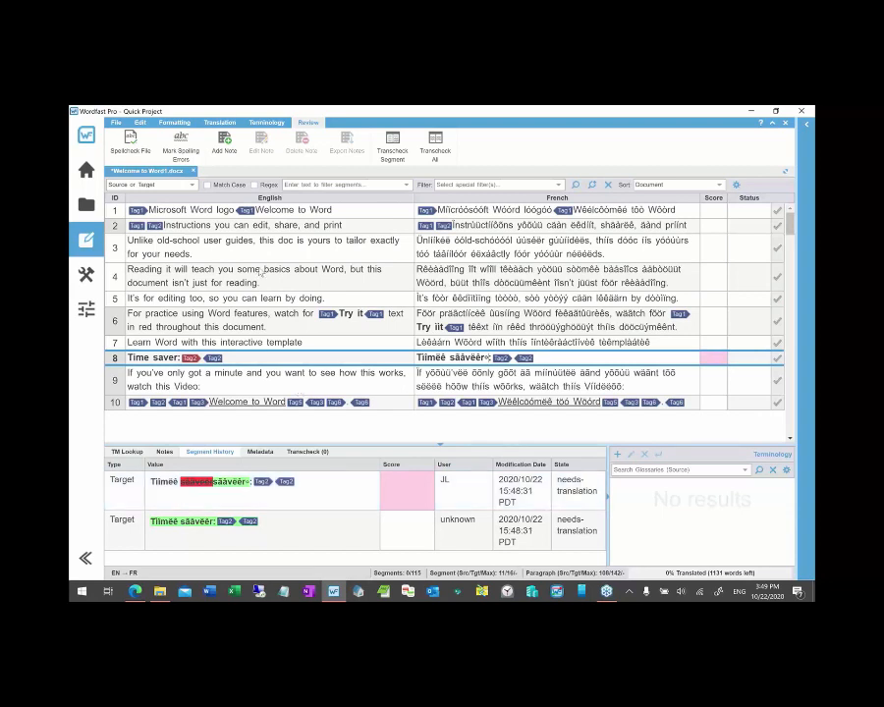
left_click(89, 277)
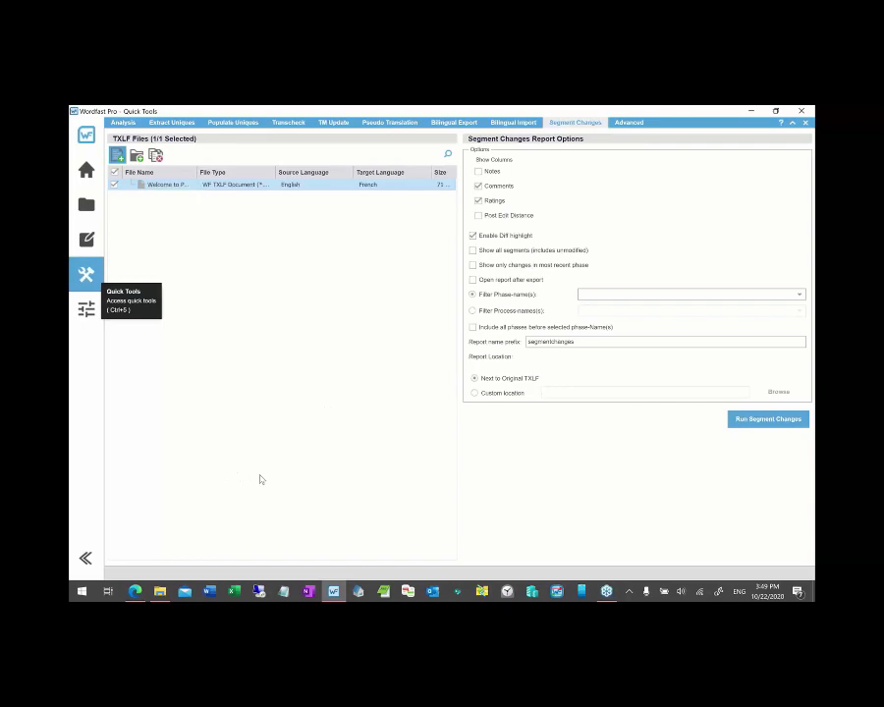
key("alt+Tab")
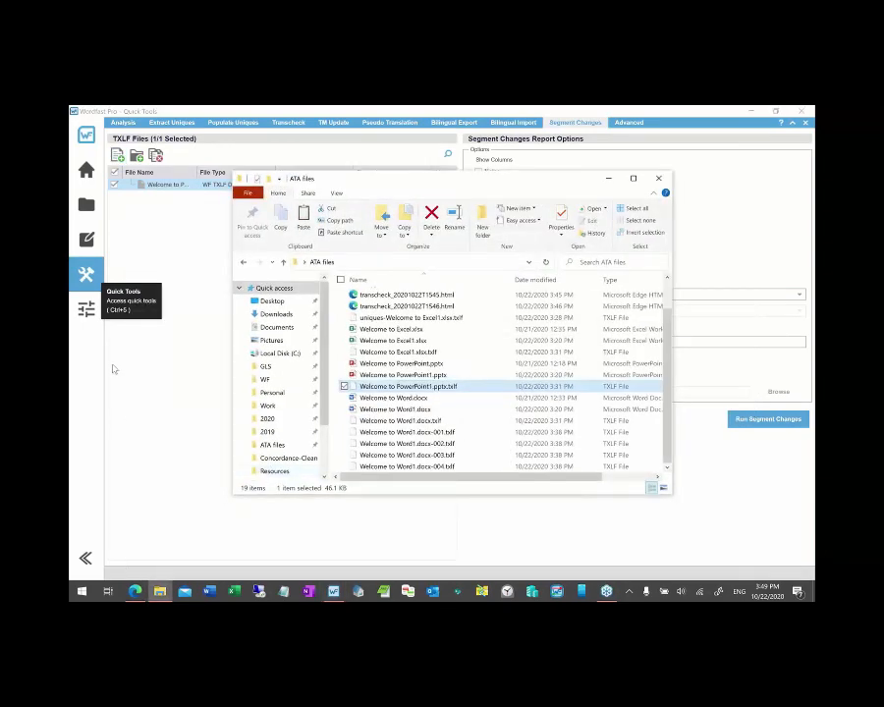
left_click(113, 369)
left_click(86, 239)
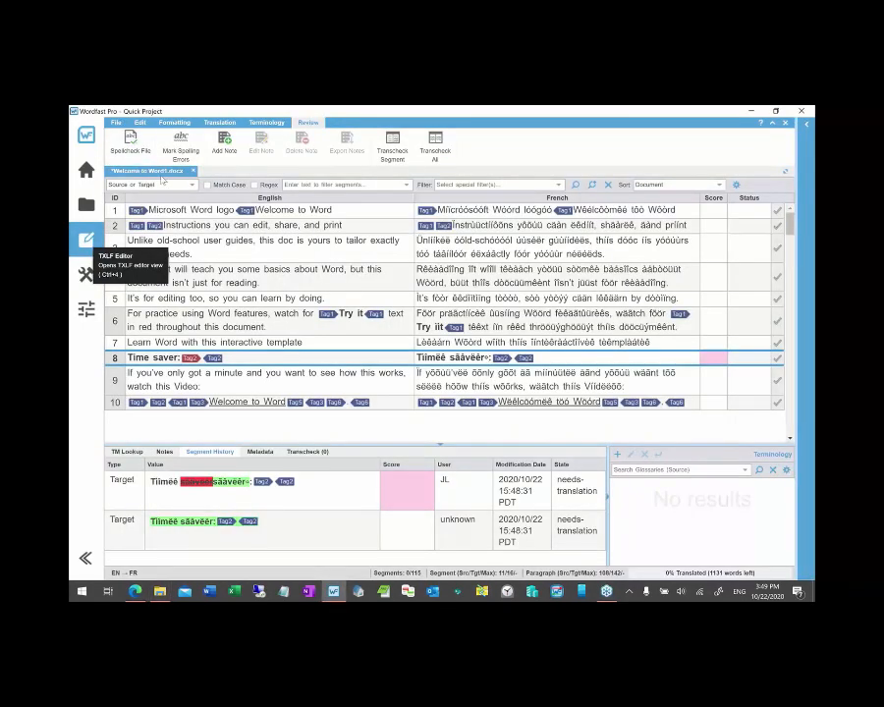
- Close Welcome to Word1 without saving and bring up the Quick Tools Segment Changes options
left_click(192, 172)
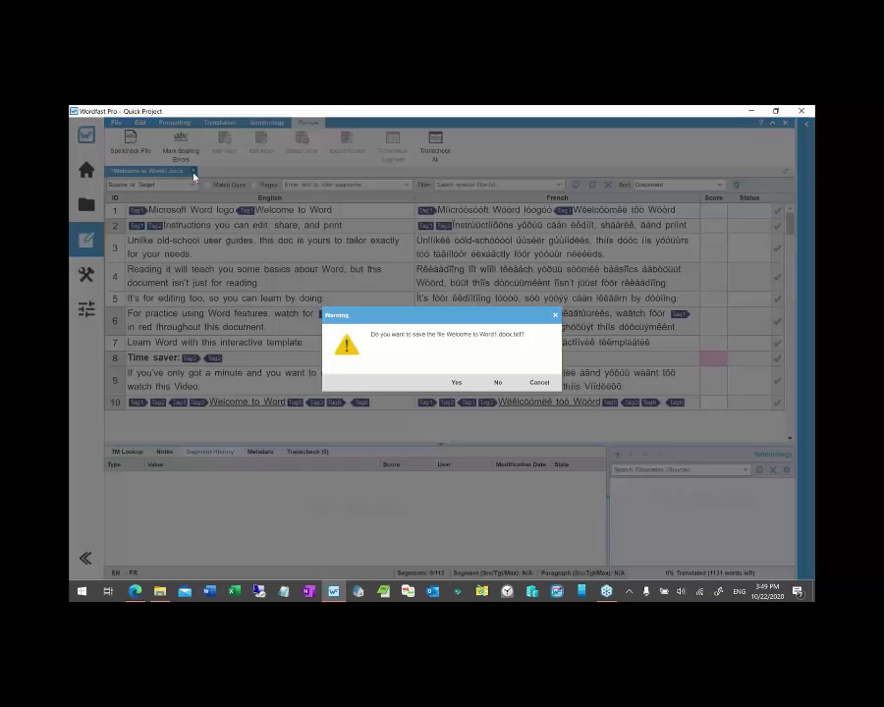
left_click(495, 381)
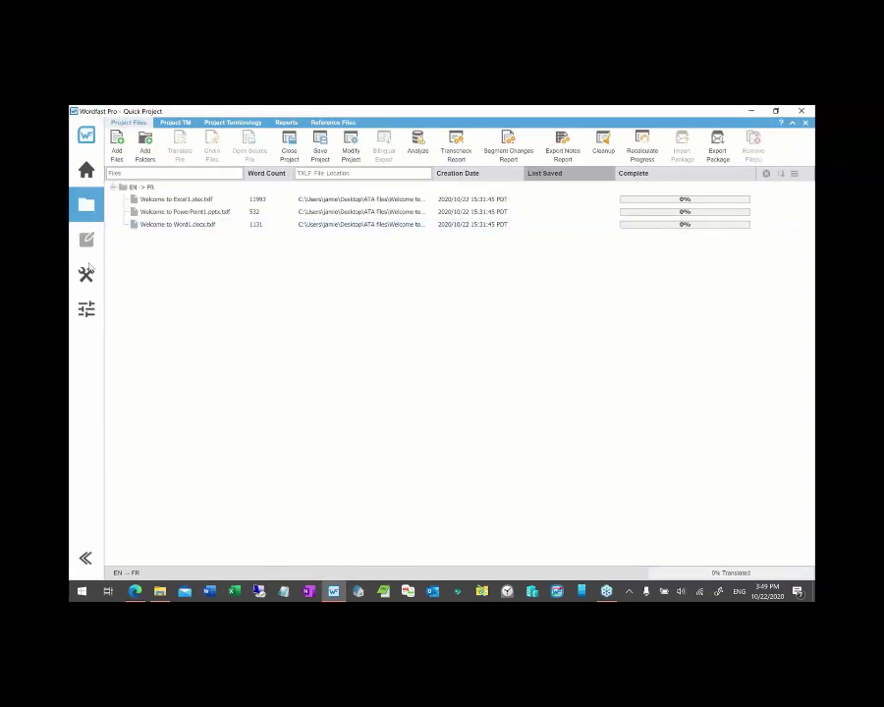
left_click(86, 273)
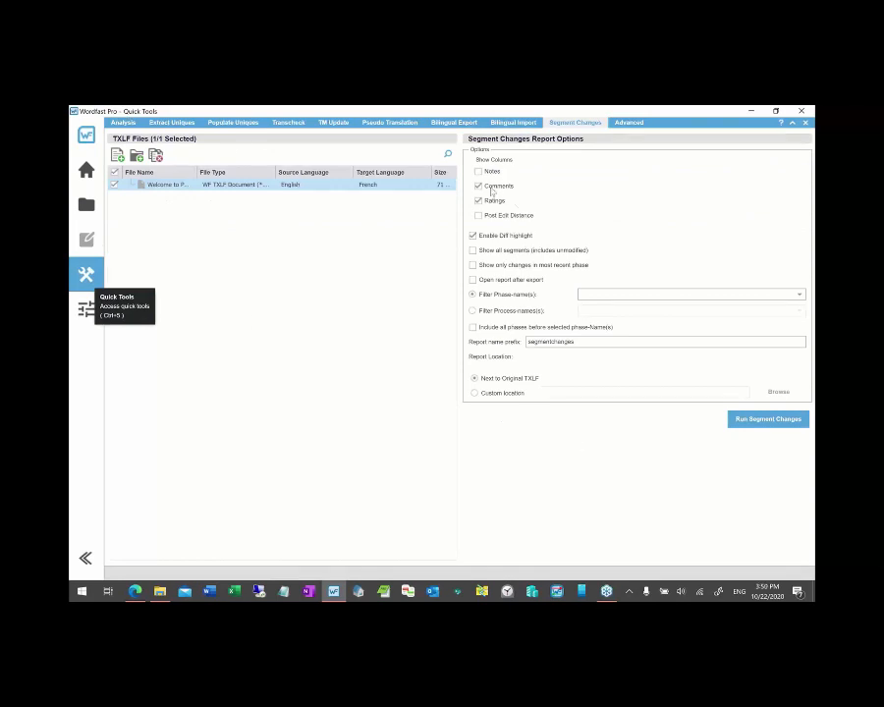
- Run Segment Changes on the PowerPoint1 TXLF without Comments and Ratings columns: 71 segments, no changes
left_click(479, 202)
left_click(479, 187)
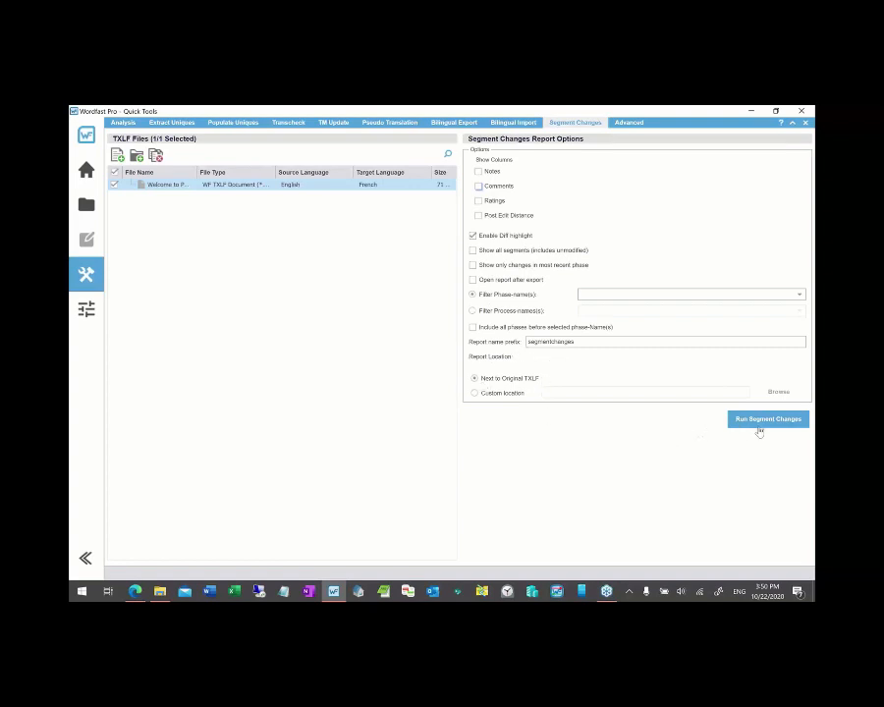
left_click(764, 428)
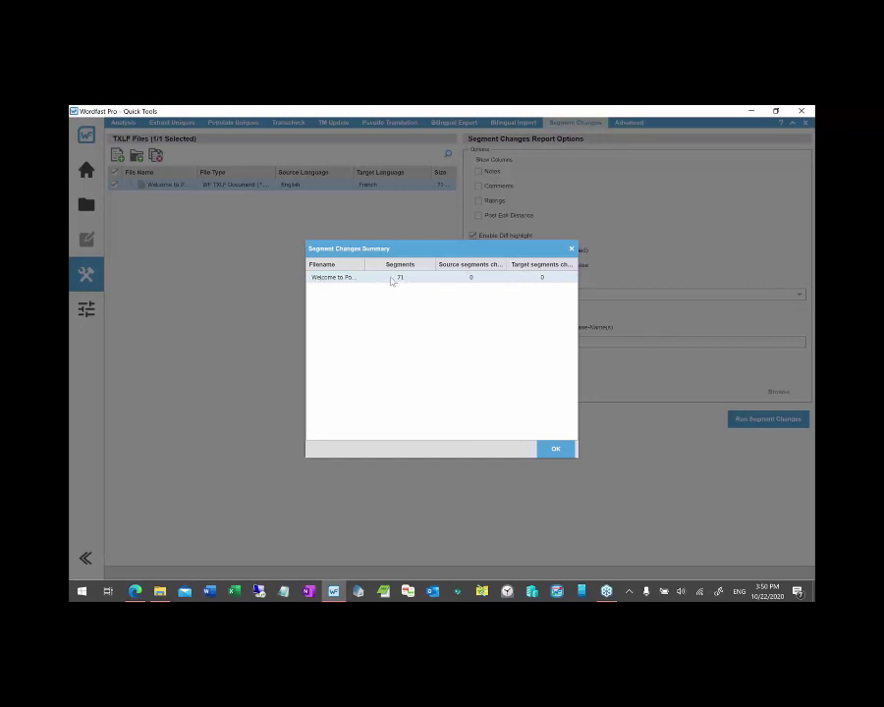
left_click(555, 451)
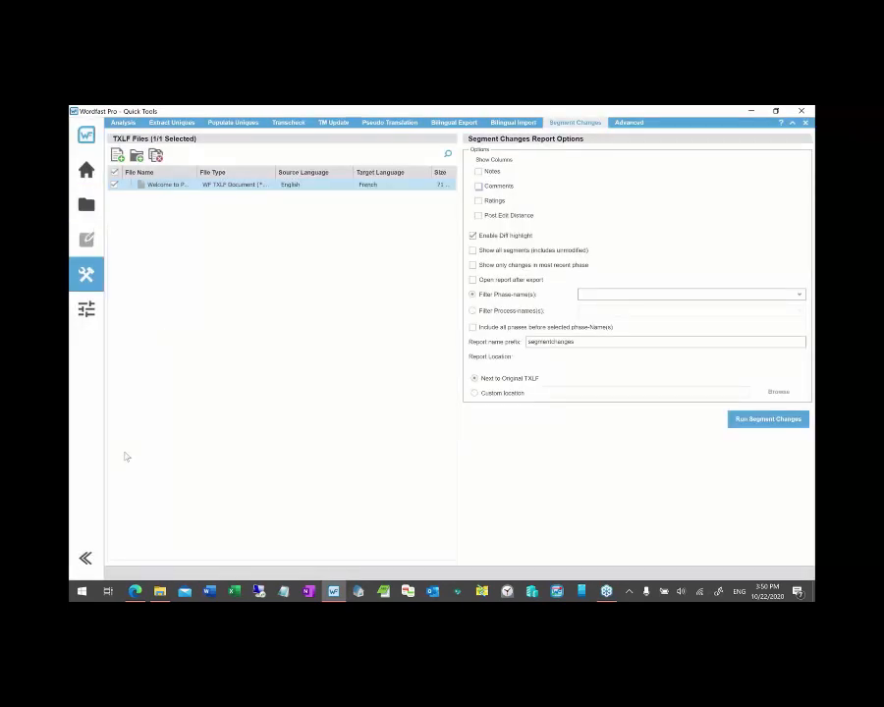
left_click(134, 594)
key("alt+Tab")
key("Tab")
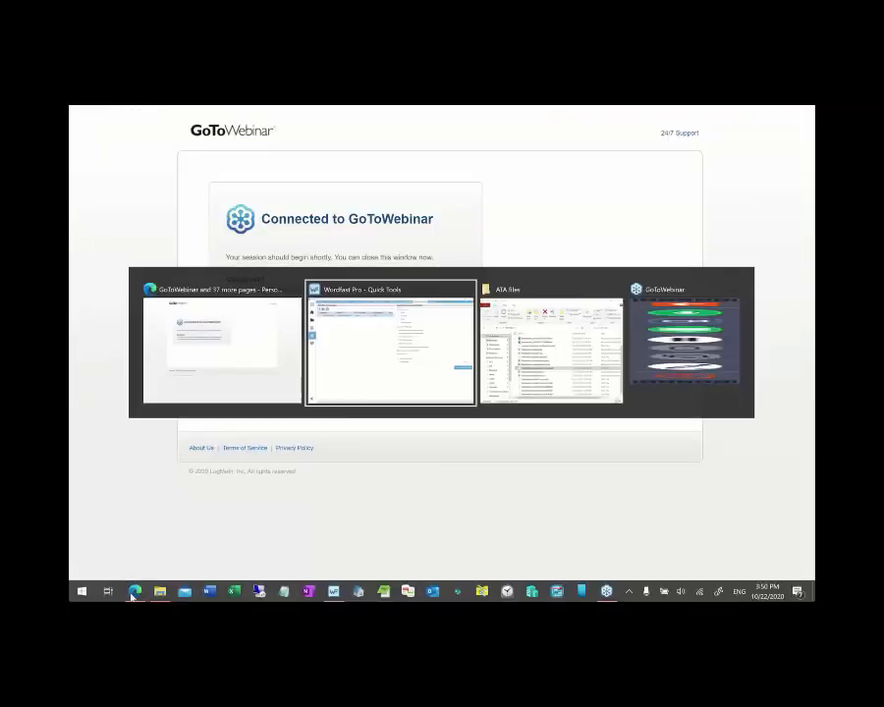
- Open segmentchanges_20201022T1550.html and expand the PowerPoint1 row, showing no phase changes
scroll(424, 386, "up", 2)
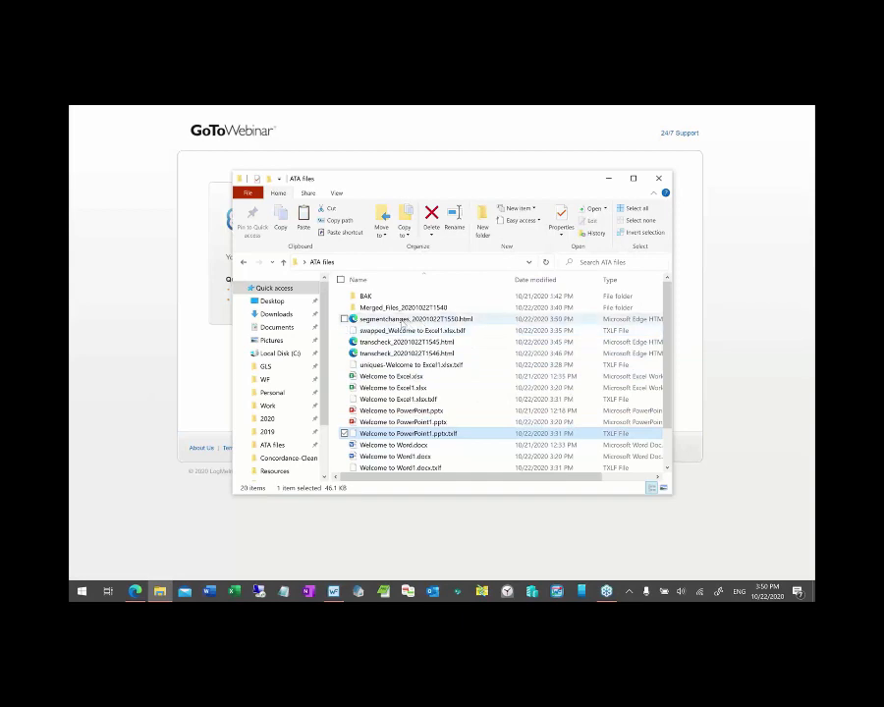
double_click(421, 321)
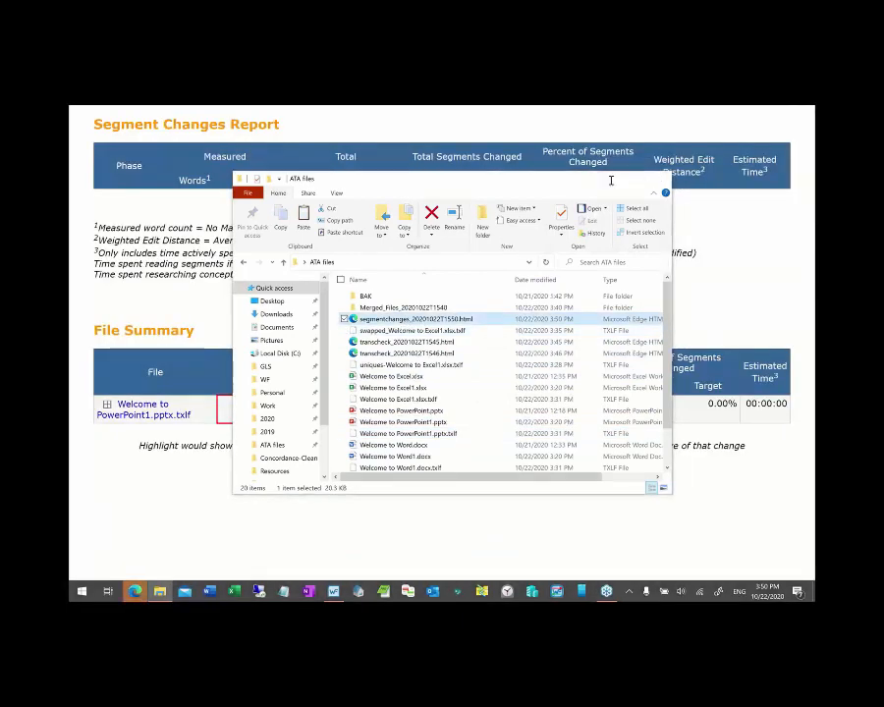
left_click(609, 179)
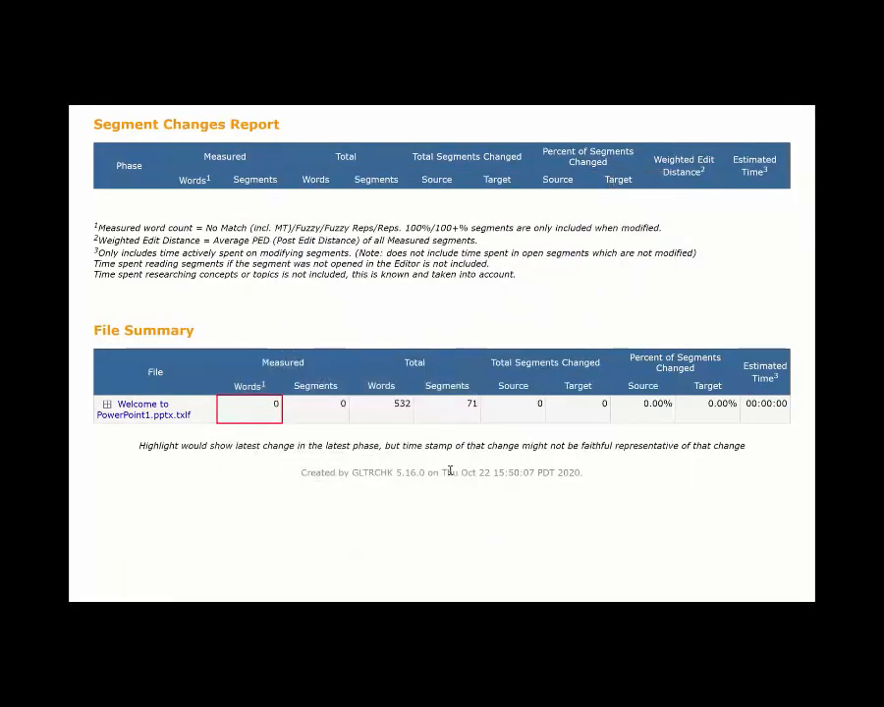
left_click(101, 411)
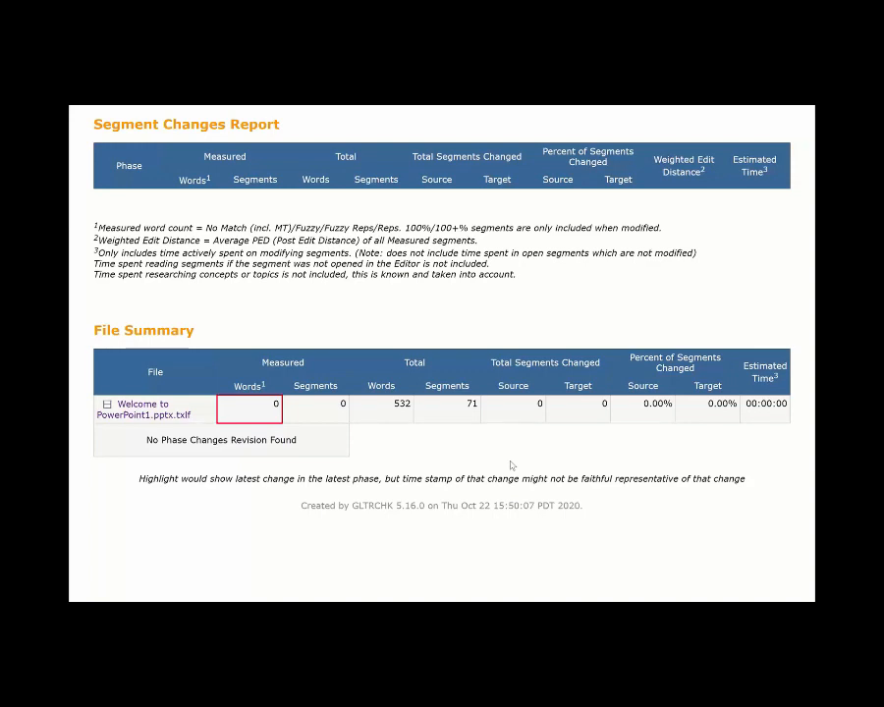
- Replace the PowerPoint file with Welcome to Word1.docx.txlf in the TXLF file list
key("alt+Tab")
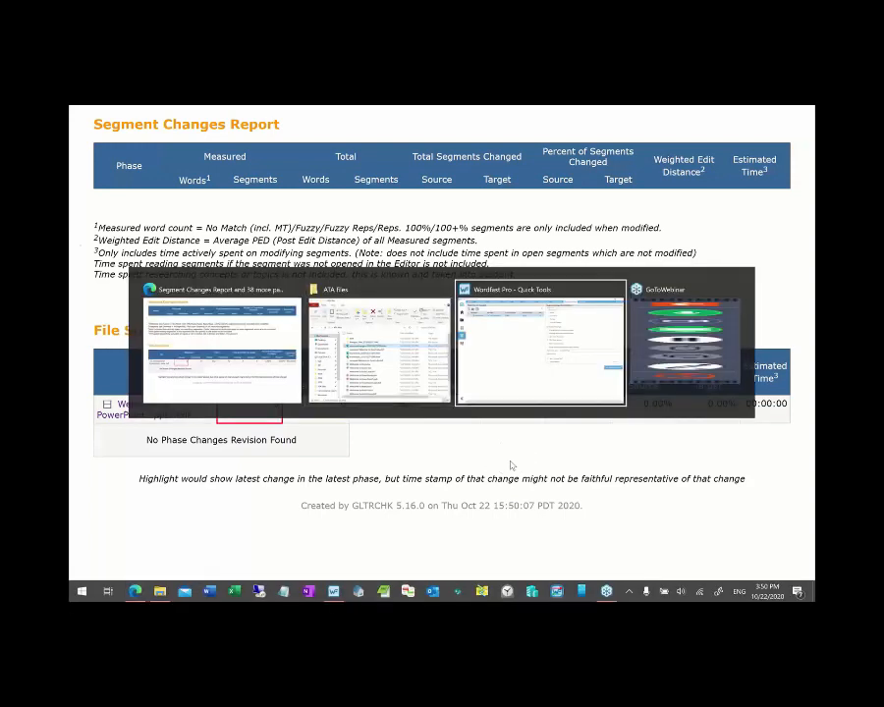
left_click(155, 155)
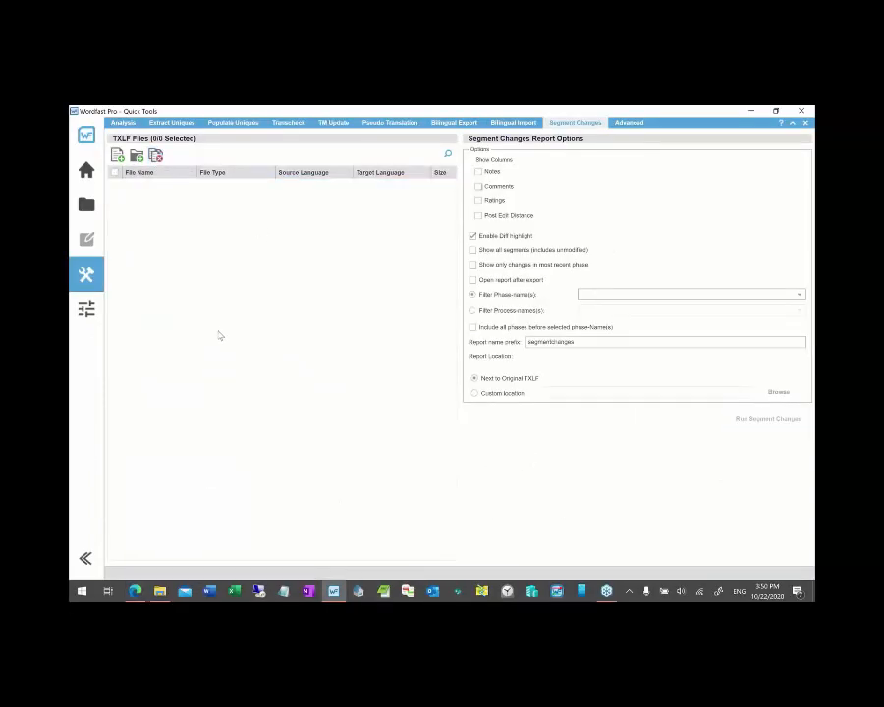
left_click(161, 592)
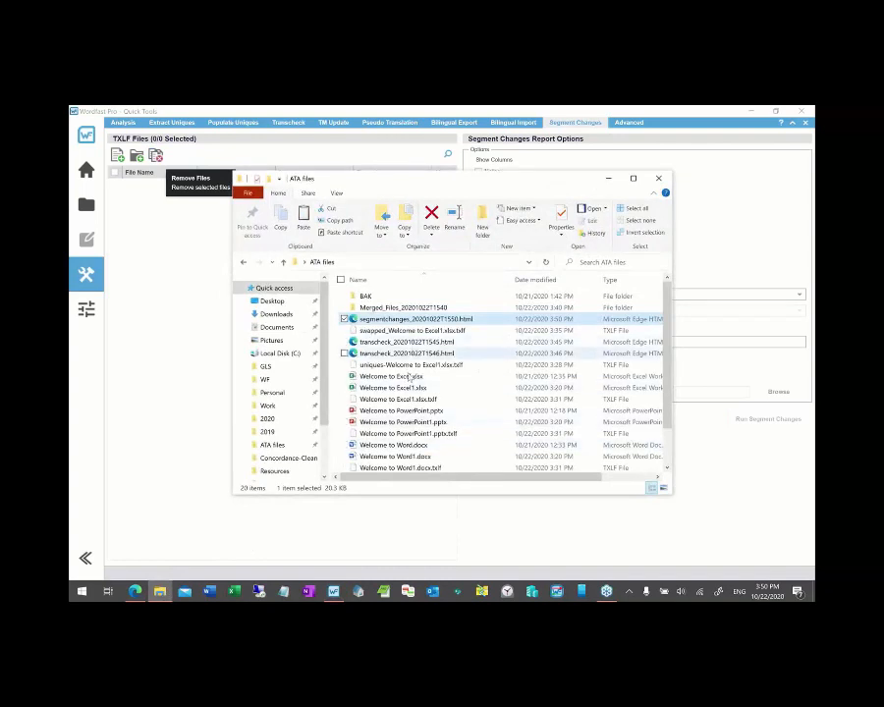
left_click_drag(402, 467, 192, 333)
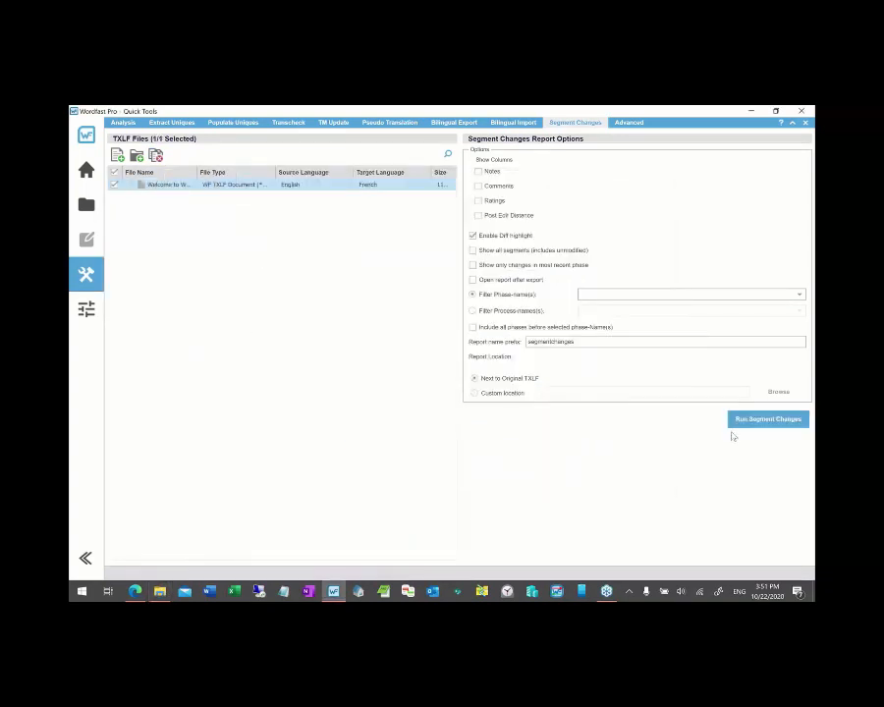
- Run Segment Changes on the Word1 file and open segmentchanges_20201022T1551.html
left_click(784, 421)
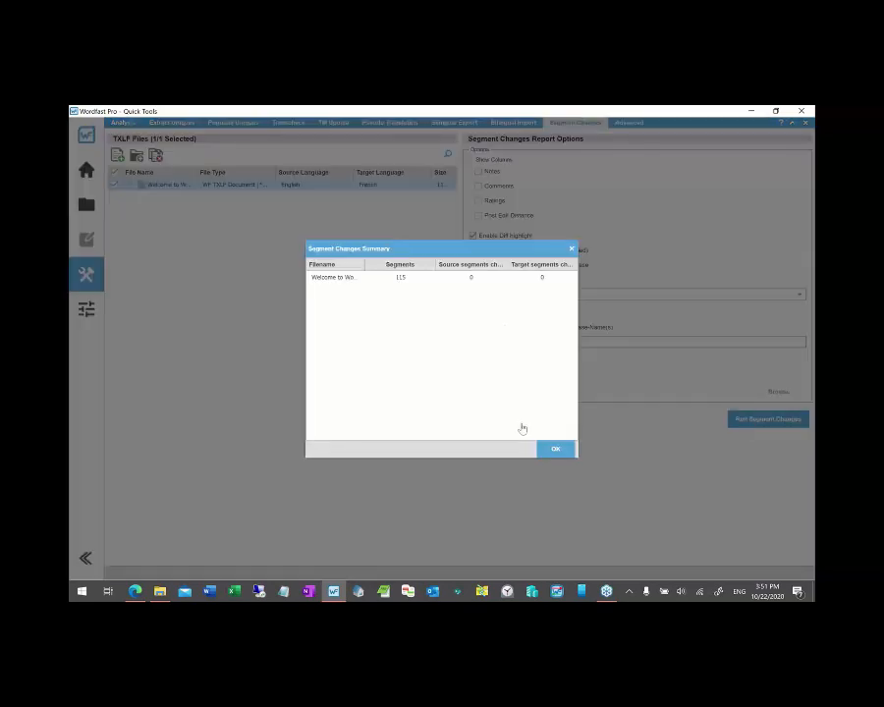
left_click(555, 450)
left_click(159, 591)
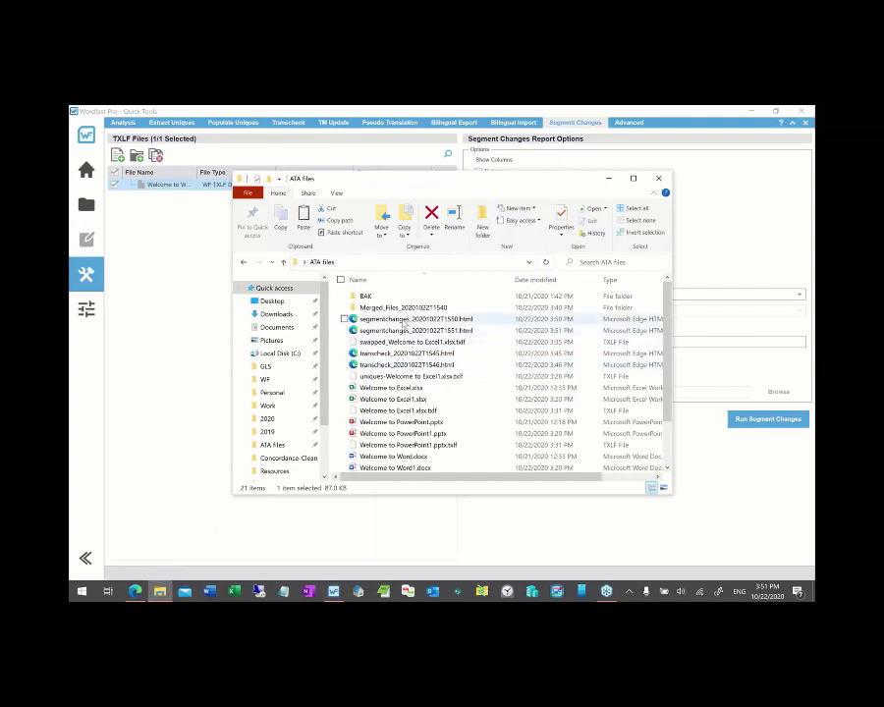
left_click(395, 331)
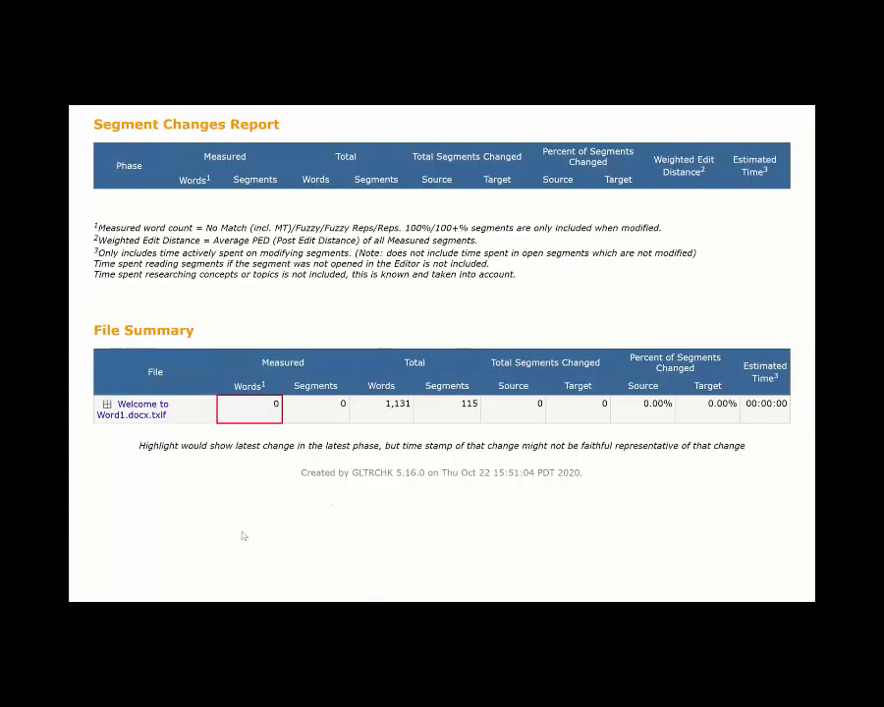
- Expand the Word1 file's report entry to show no phase changes, then return to Wordfast Pro
left_click(106, 404)
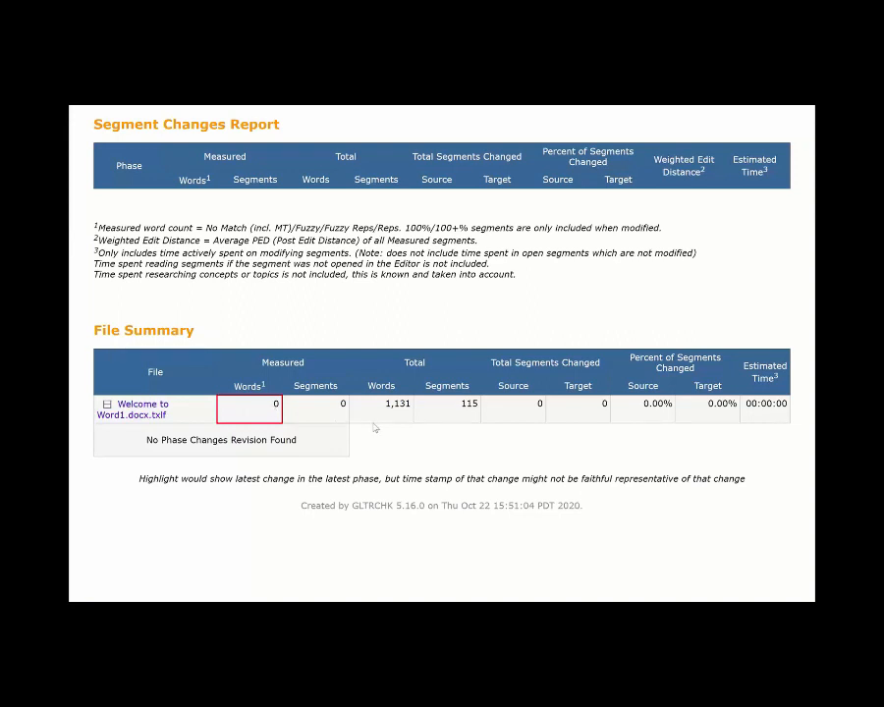
key("alt+Tab")
key("alt+Tab")
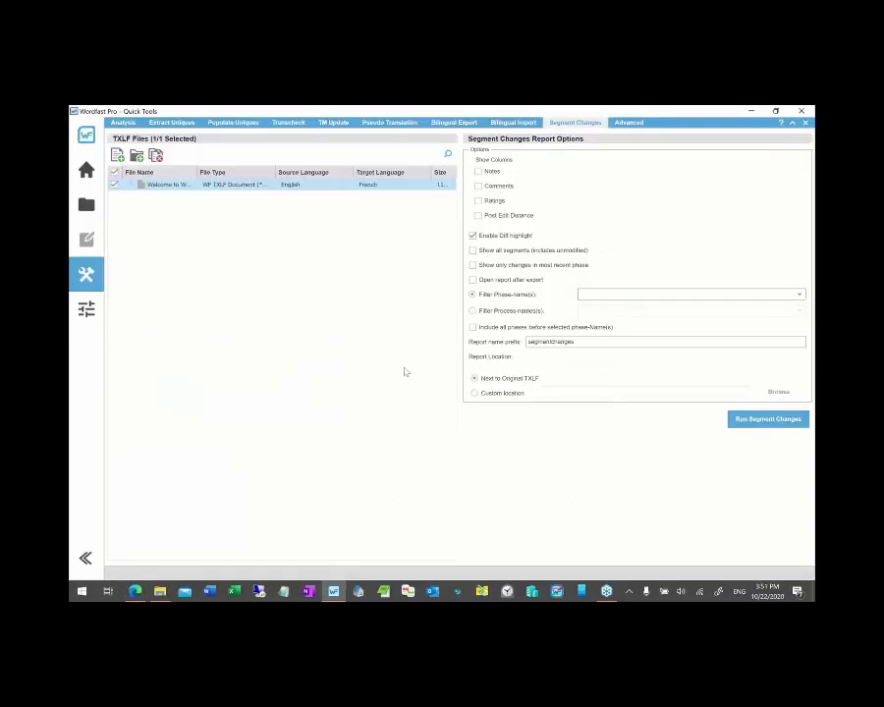
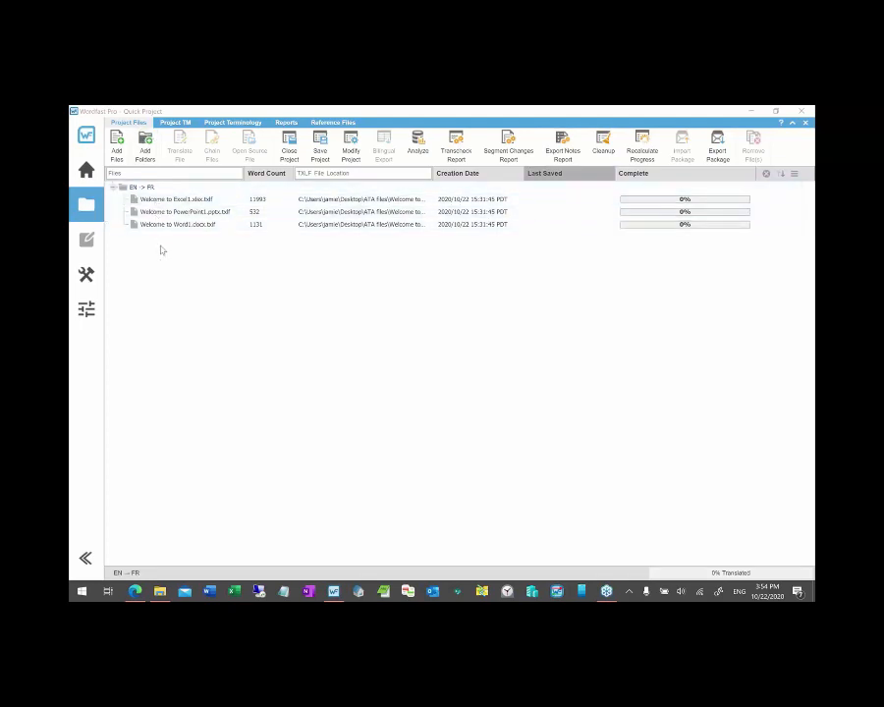
- Chain the Excel, PowerPoint and Word project files into one 2244-segment editor tab
left_click(88, 174)
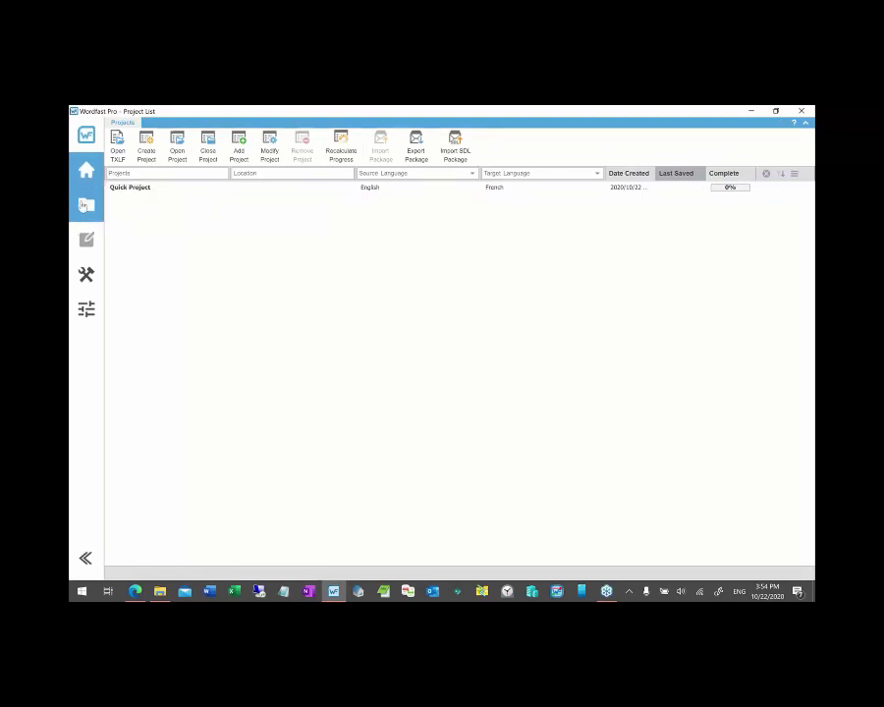
left_click(89, 206)
left_click(208, 199)
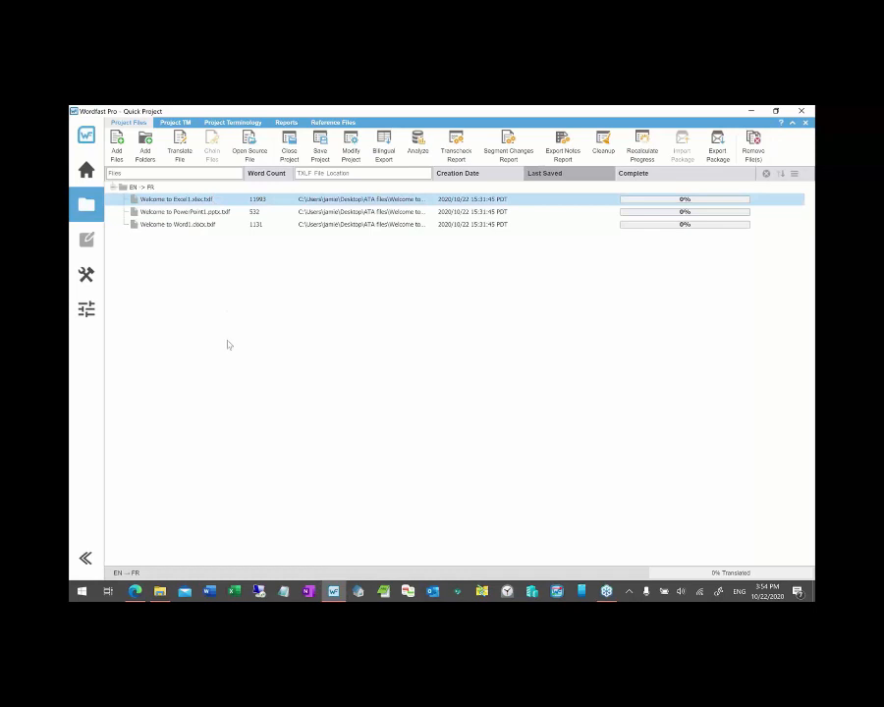
key("ctrl+a")
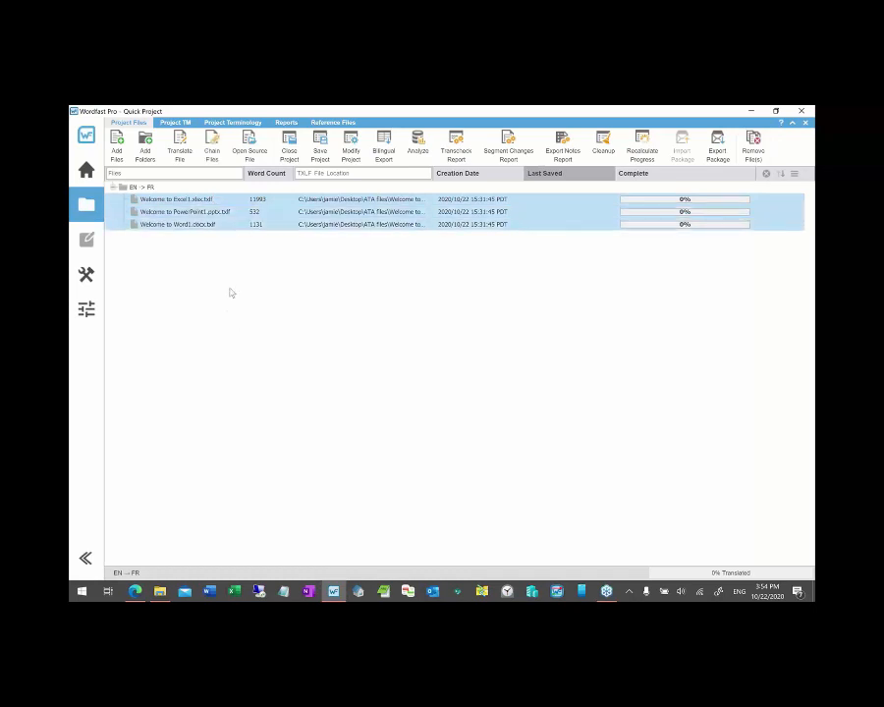
left_click(212, 155)
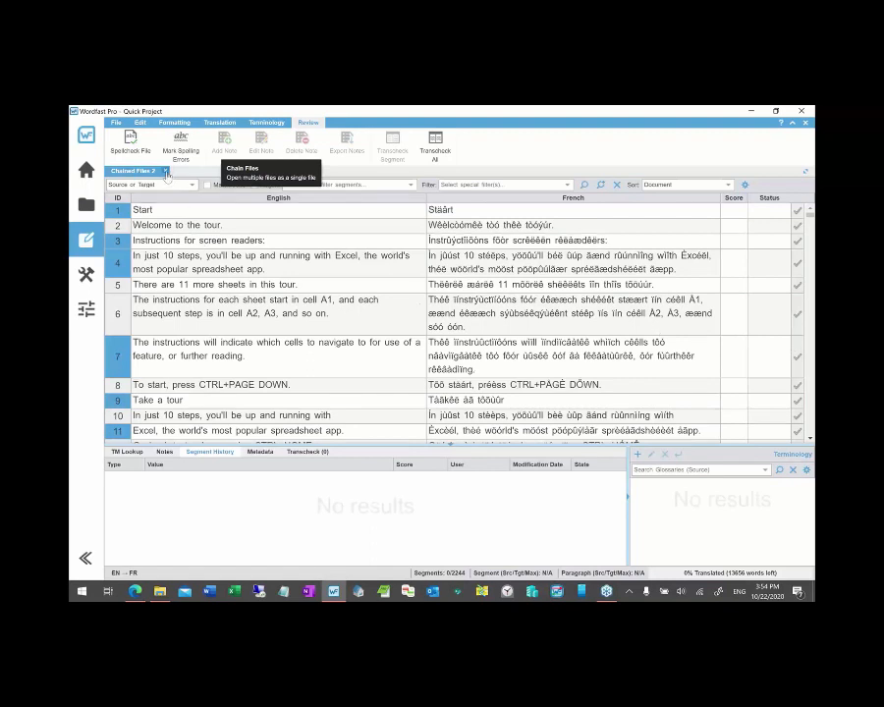
- Close the Chained Files tab to get back to the three-file project list
left_click(166, 174)
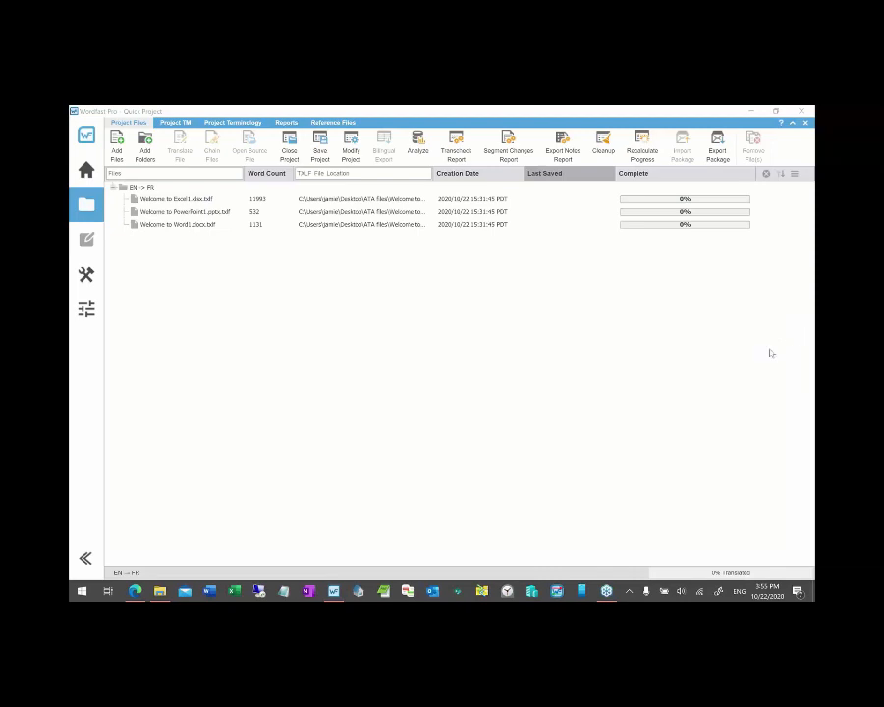
left_click(625, 358)
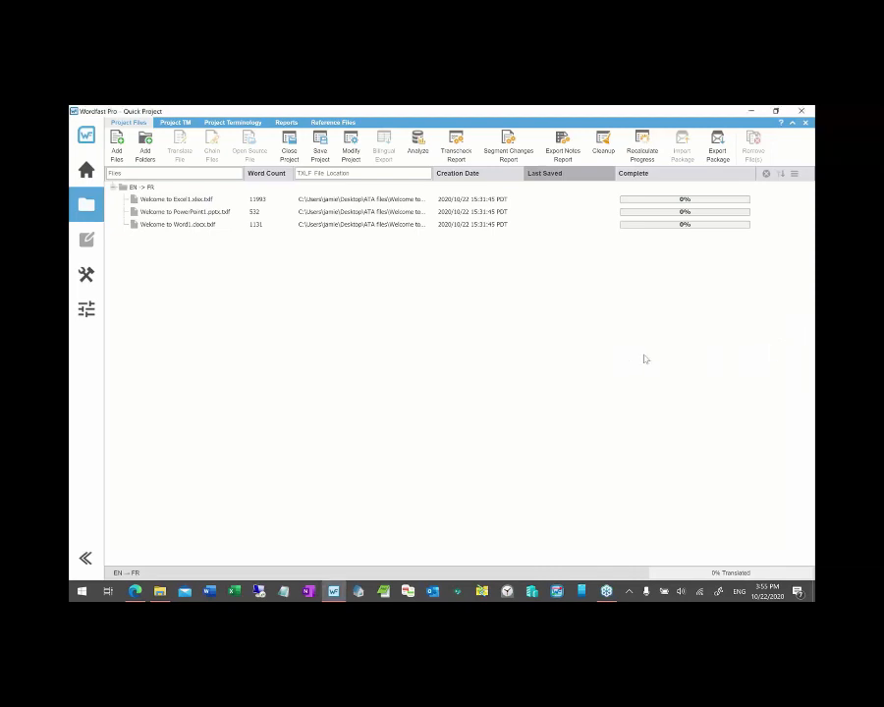
left_click(776, 366)
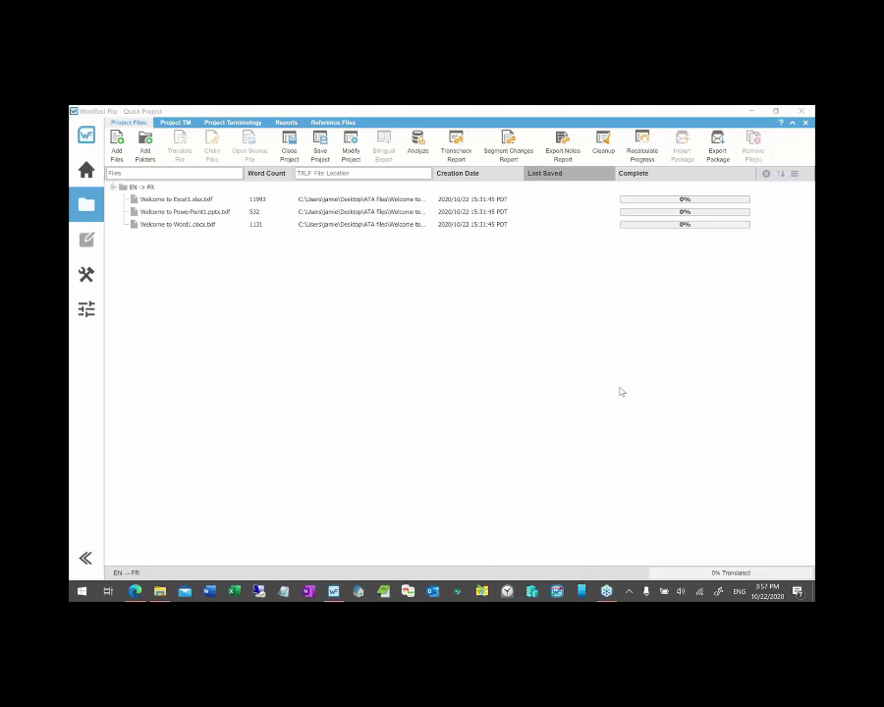
- Open the Quick Tools Analysis page with the TrainingWFA memory and 75% pretranslation
left_click(88, 279)
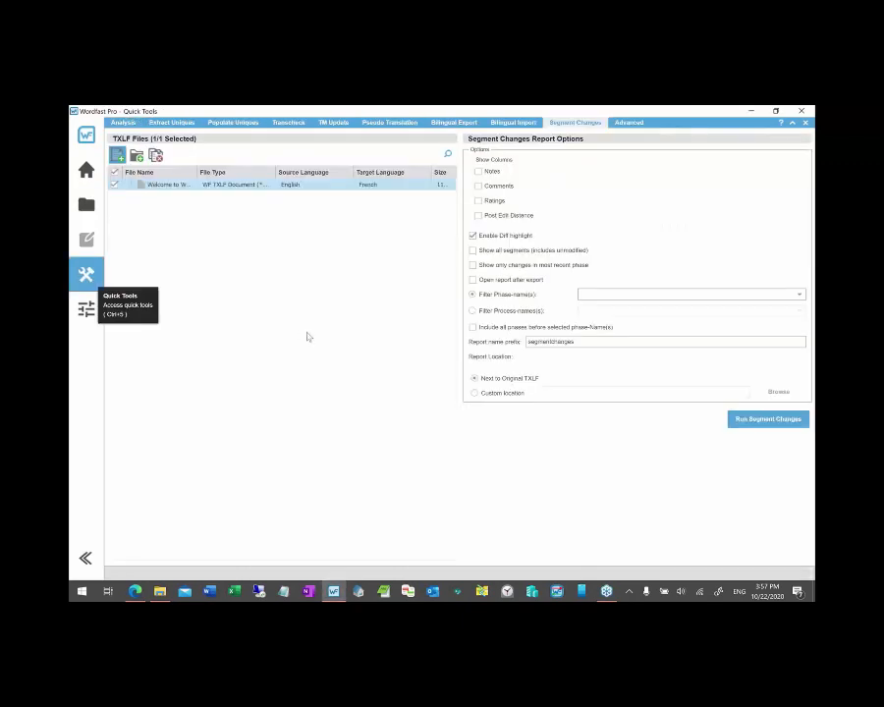
left_click(123, 123)
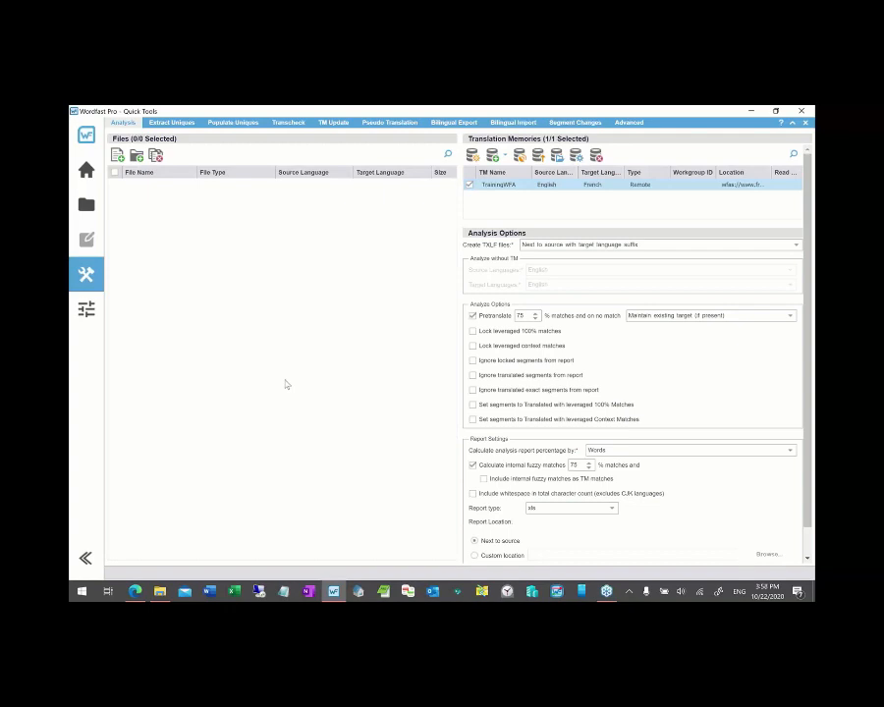
mouse_move(159, 592)
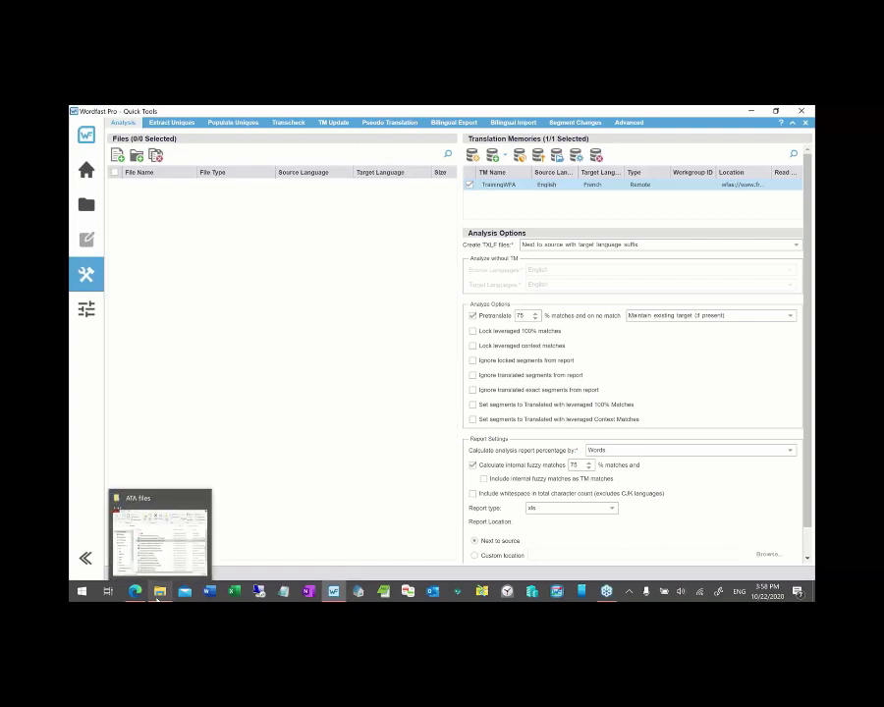
- Drag Welcome to PowerPoint1.pptx.txlf from the ATA files folder into the analysis Files list
left_click(159, 592)
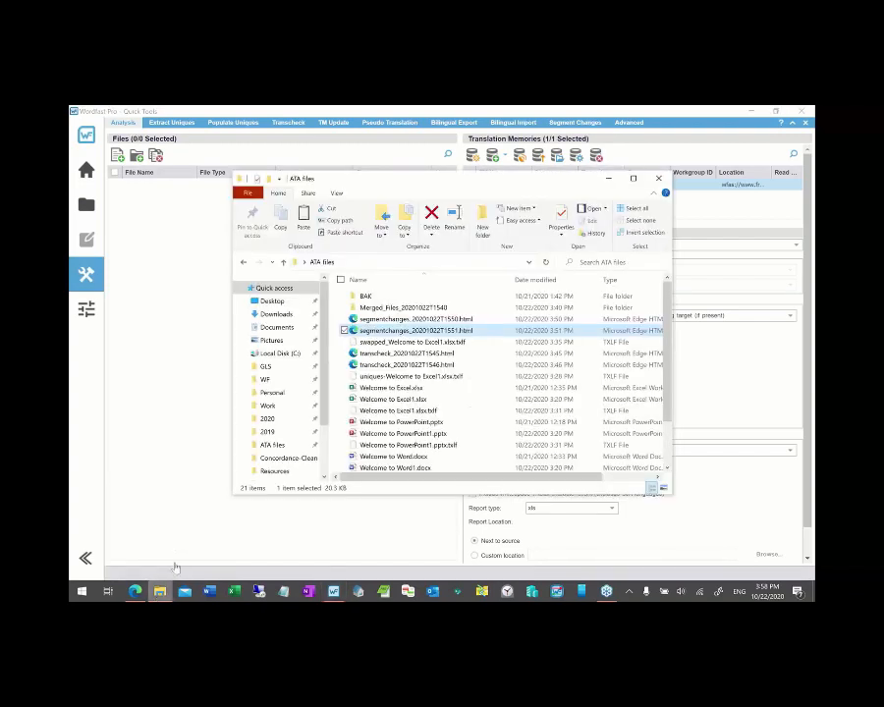
scroll(449, 413, "down", 2)
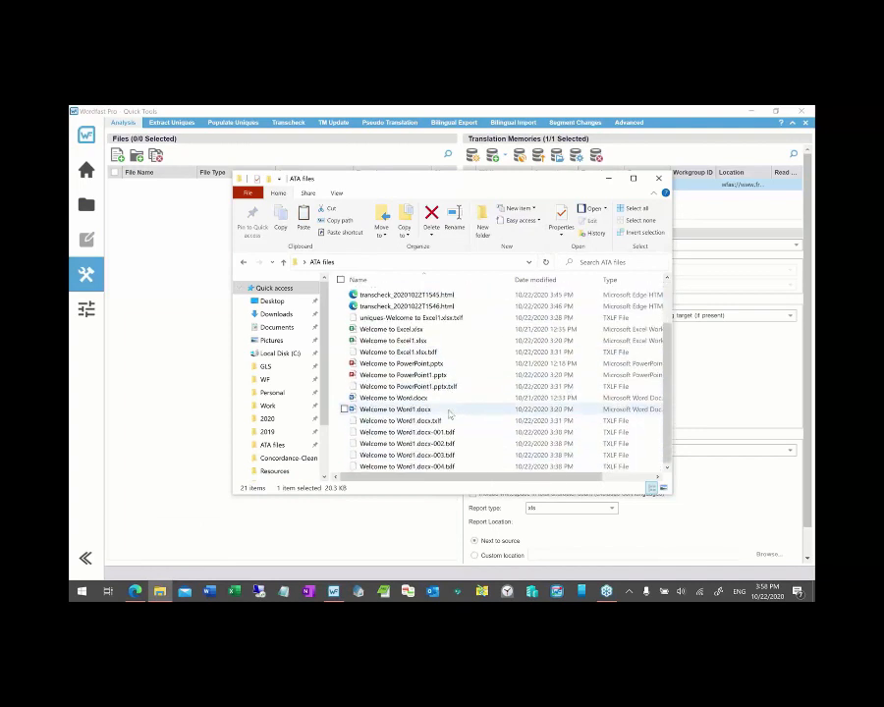
scroll(449, 413, "up", 2)
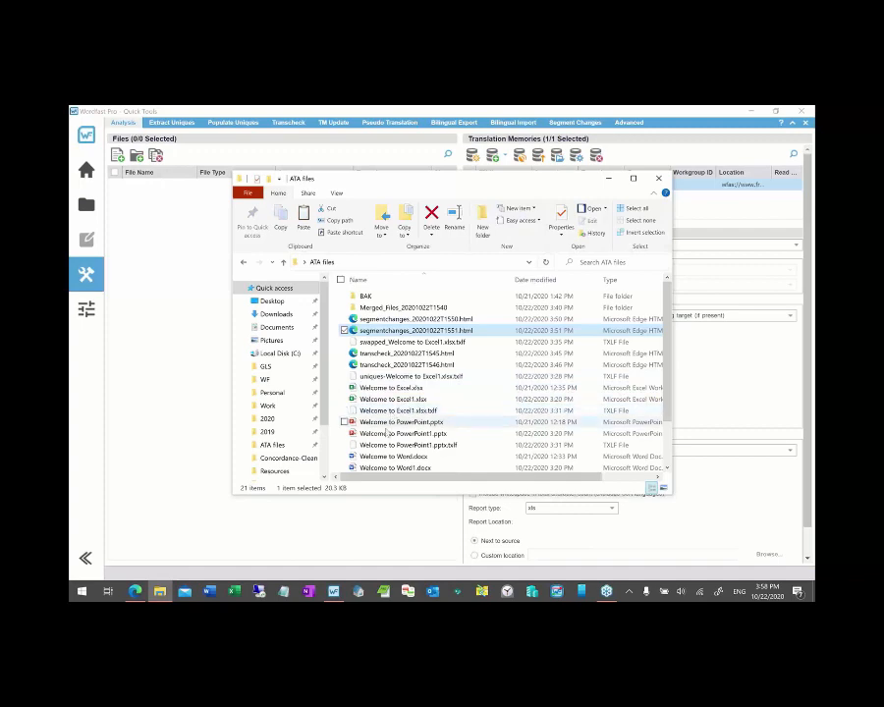
left_click_drag(383, 446, 163, 269)
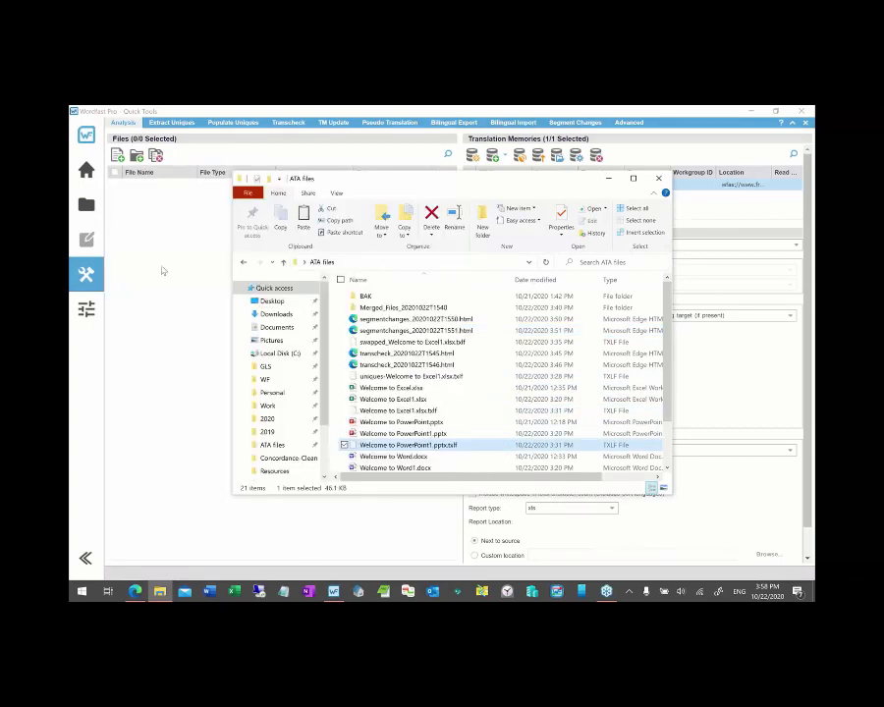
left_click(608, 179)
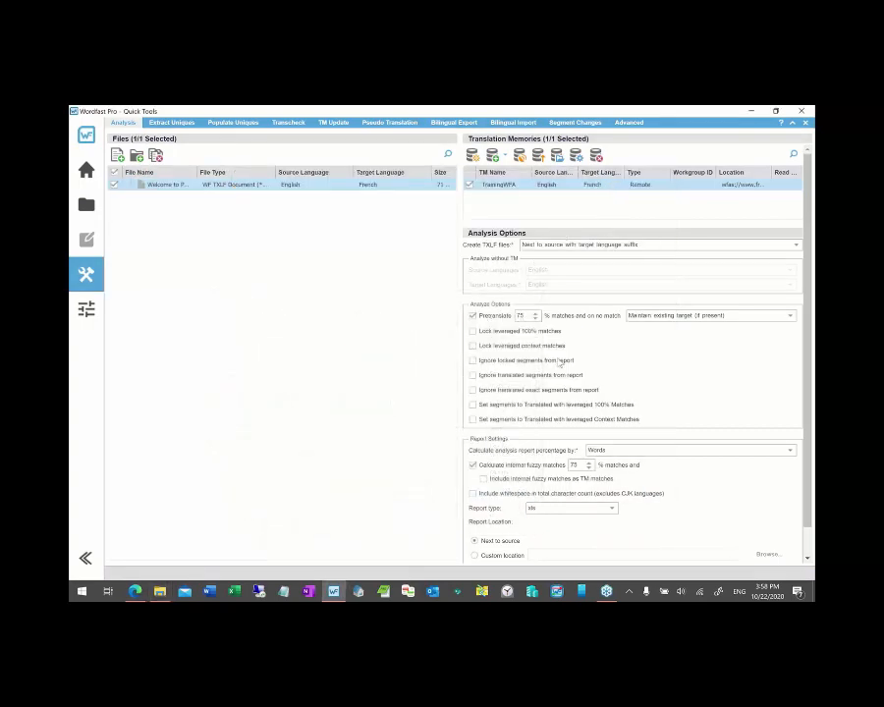
scroll(653, 554, "down", 1)
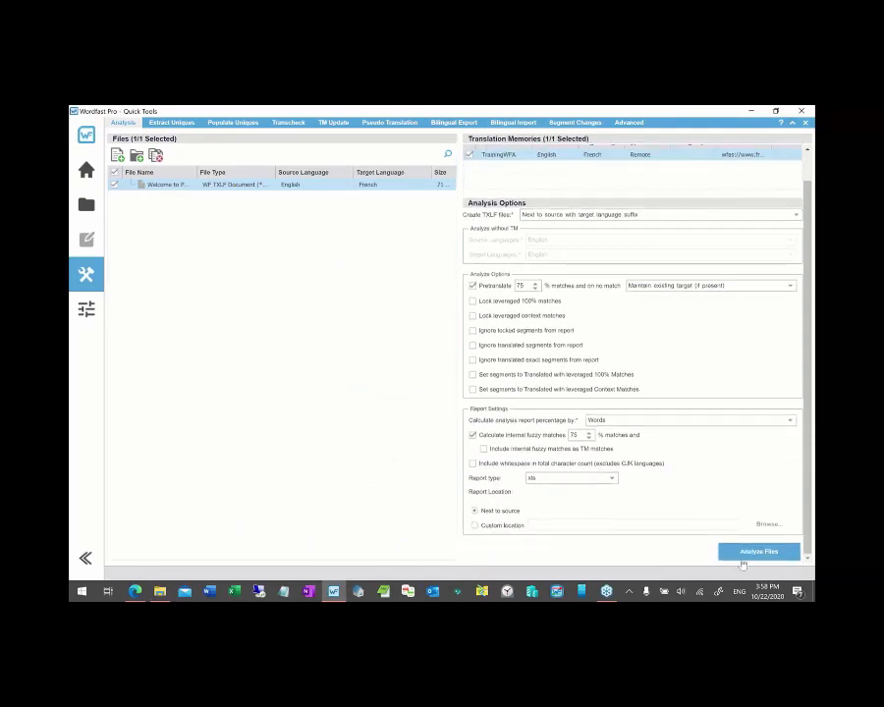
- Analyse the PowerPoint file and review its counts: 532 total, 6 repeated, 520 unmatched words
left_click(748, 554)
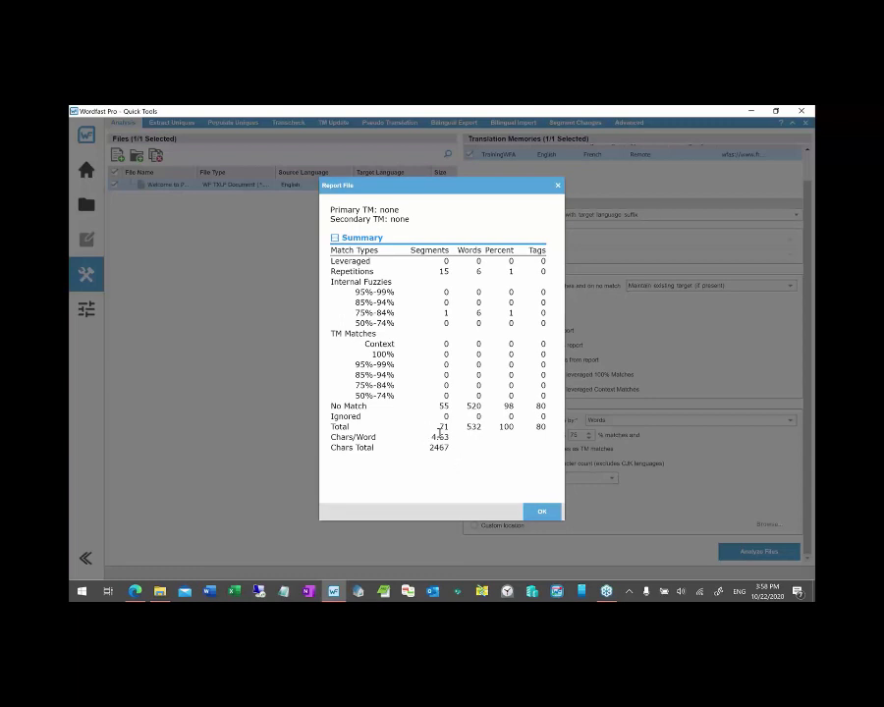
left_click_drag(331, 424, 545, 432)
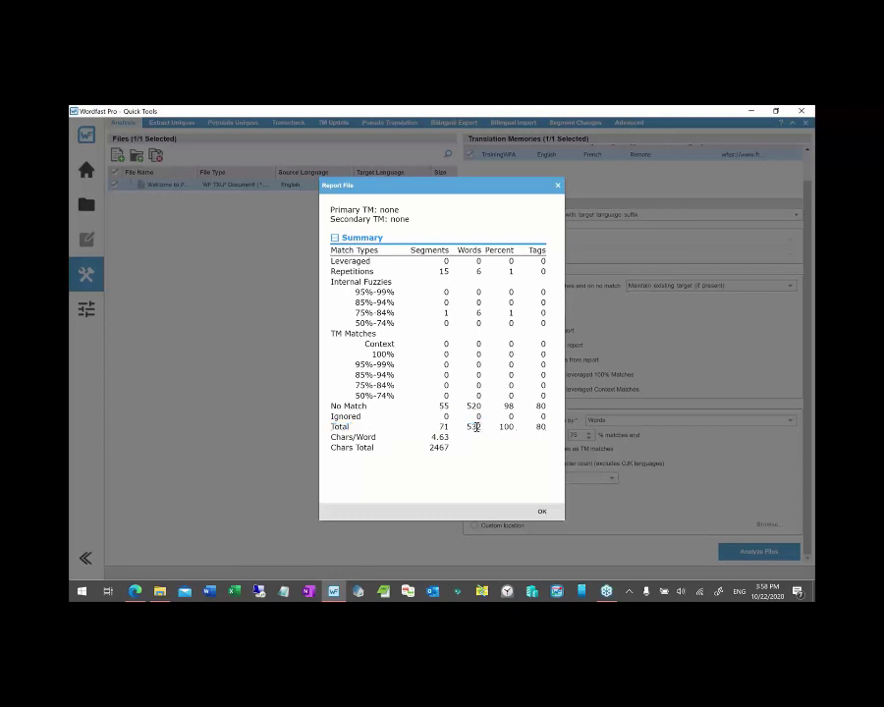
double_click(473, 427)
double_click(478, 272)
double_click(478, 312)
double_click(474, 406)
double_click(469, 427)
- Close the report and remove the PowerPoint file from the analysis list
left_click(541, 512)
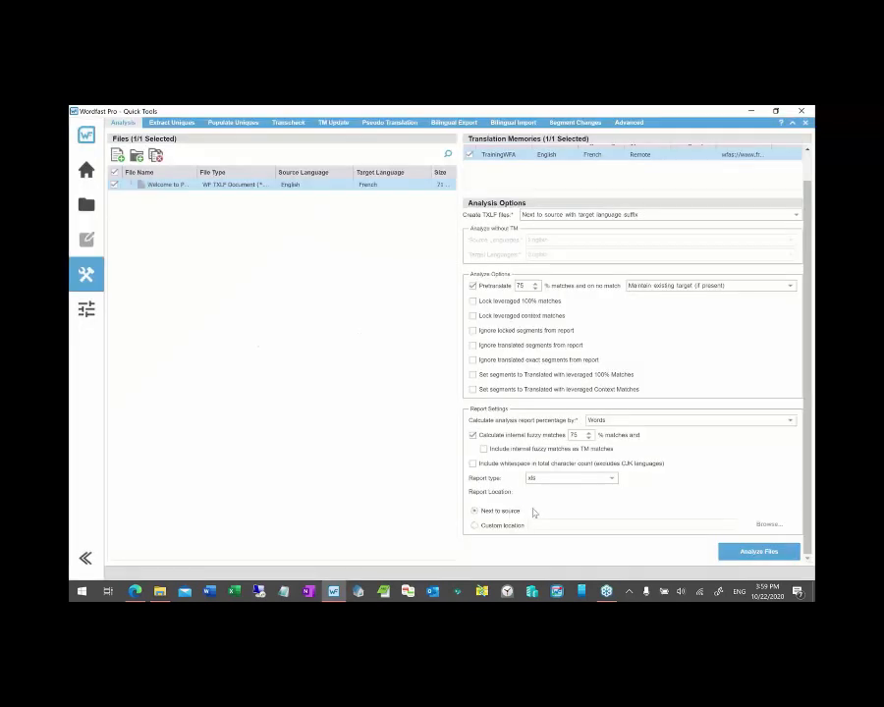
left_click(114, 185)
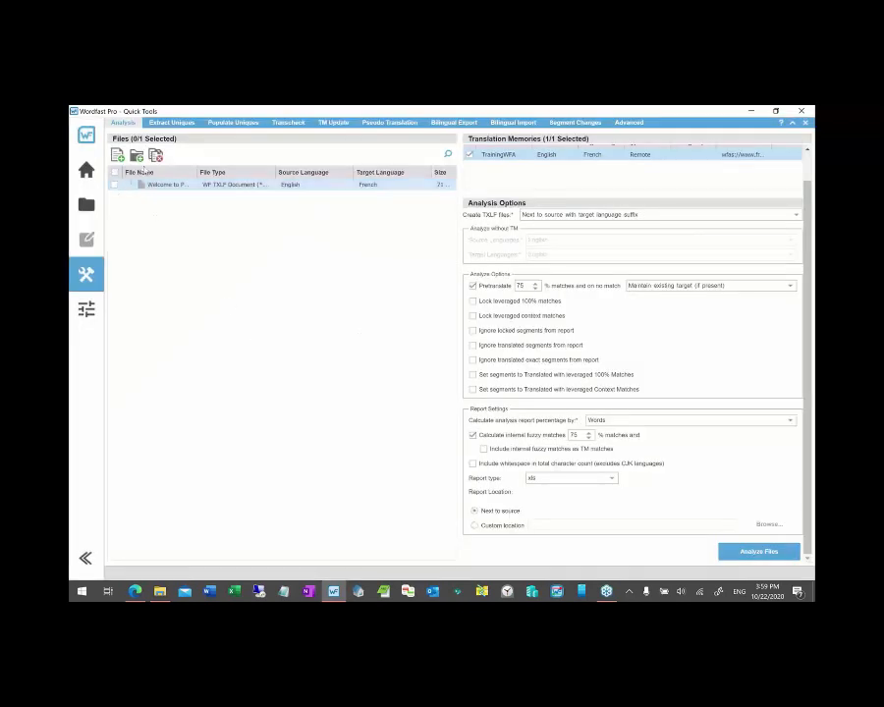
left_click(156, 158)
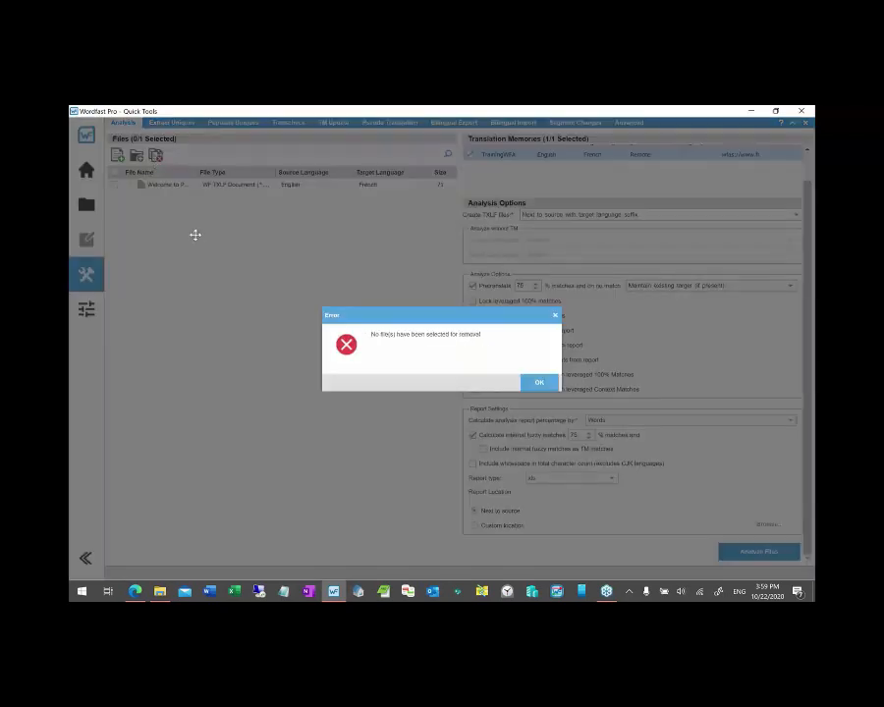
left_click(548, 382)
left_click(152, 185)
left_click(155, 155)
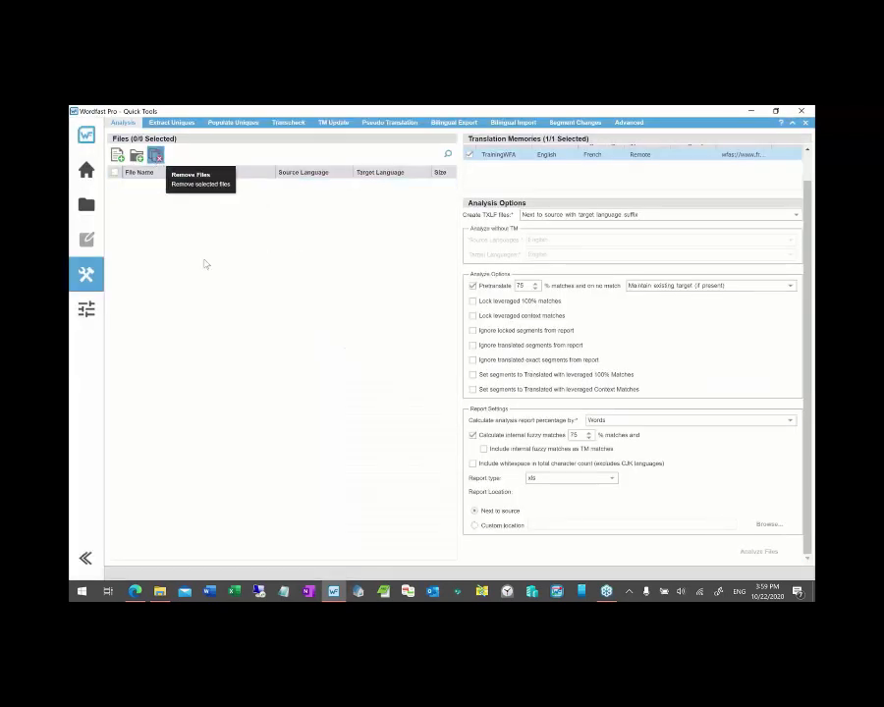
- Add Welcome to Excel1.xlsx.txlf and Welcome to PowerPoint1.pptx.txlf to the analysis Files list
key("alt+Tab")
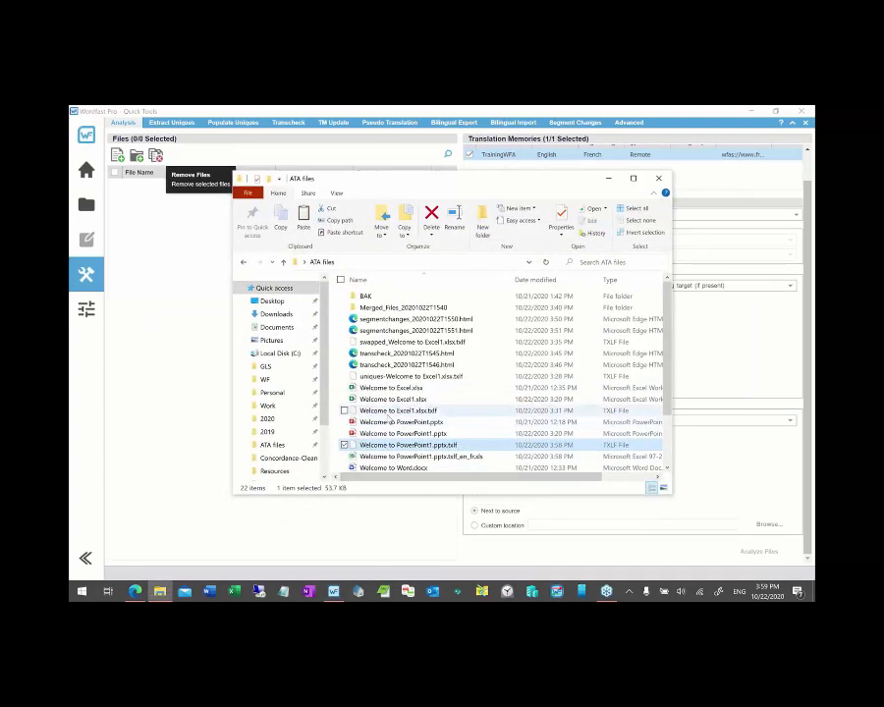
left_click(343, 410)
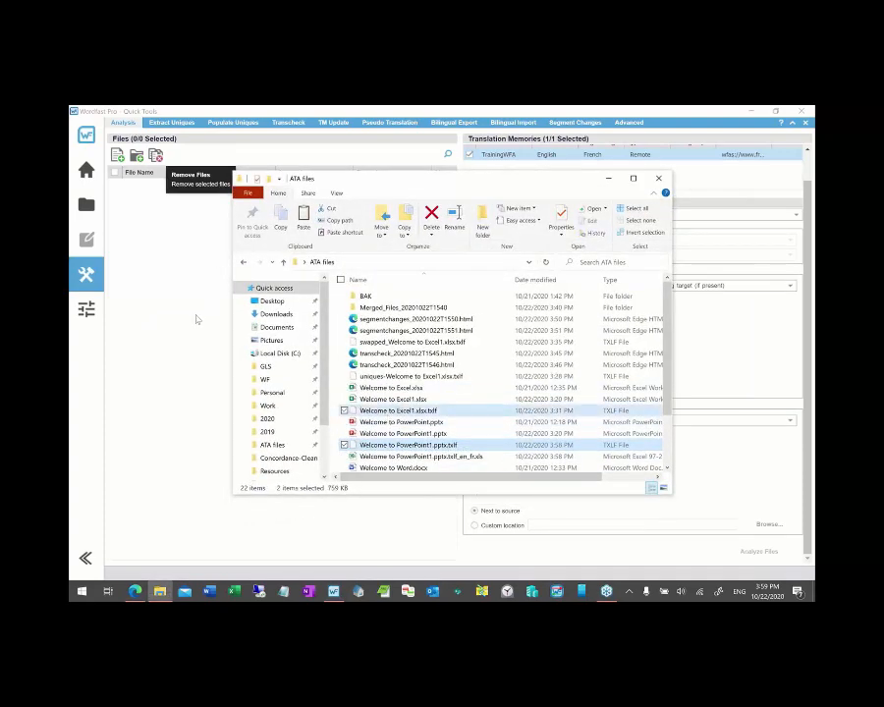
left_click_drag(398, 410, 190, 348)
left_click(191, 347)
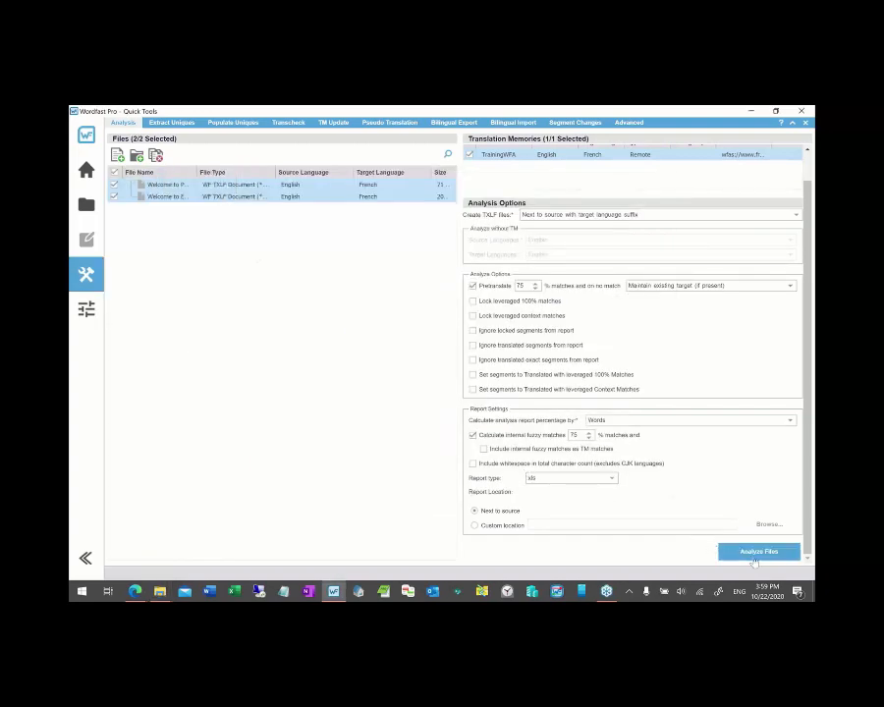
- Analyse both TXLF files against the memory, moving the progress dialog aside as it passes 55%
left_click(754, 557)
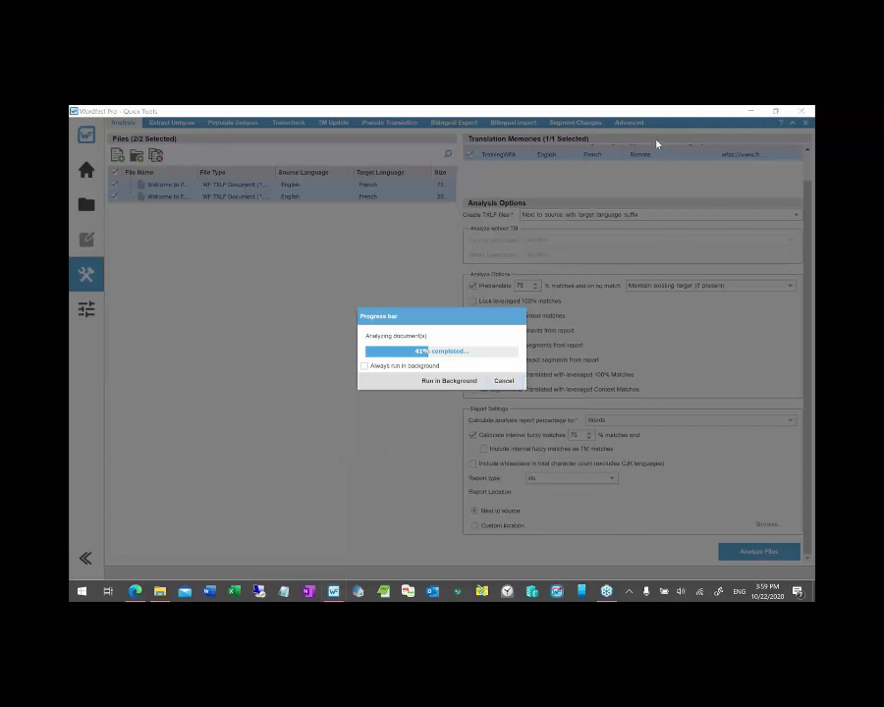
left_click_drag(456, 315, 334, 315)
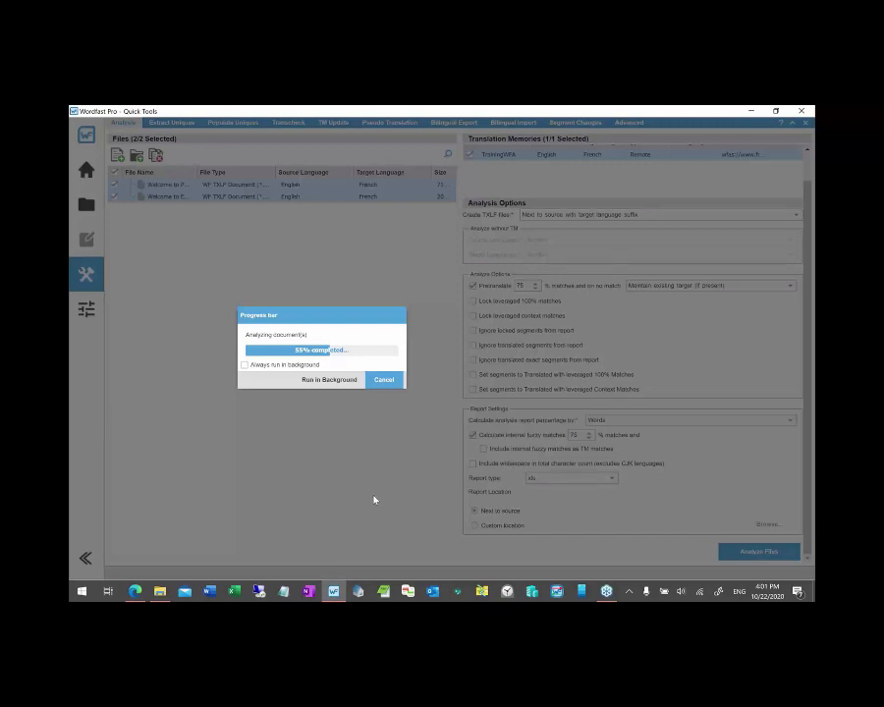
left_click_drag(312, 315, 223, 262)
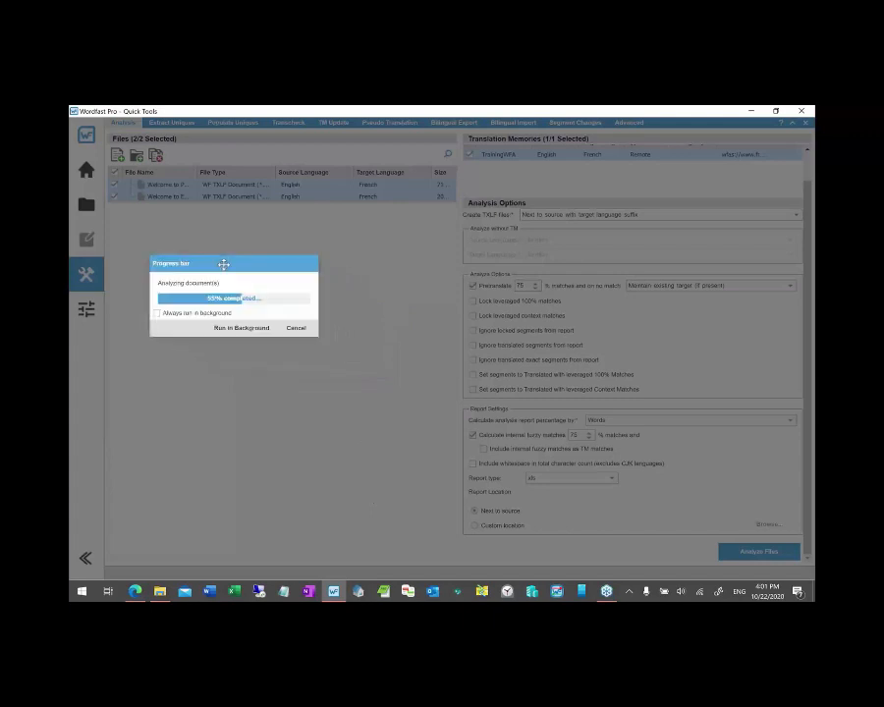
- Let the analysis finish in the background: 2129 segments, 12525 words, 7766 unmatched
left_click(606, 592)
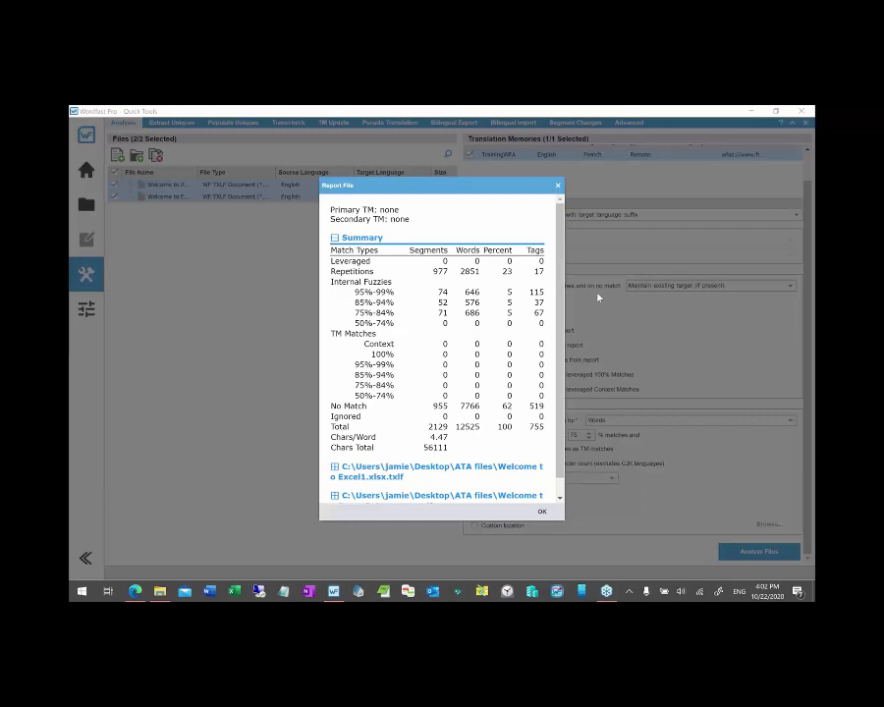
- Check total words—12525 summary, 11993 Excel1, 532 PowerPoint1—then close the report
left_click_drag(559, 266, 559, 305)
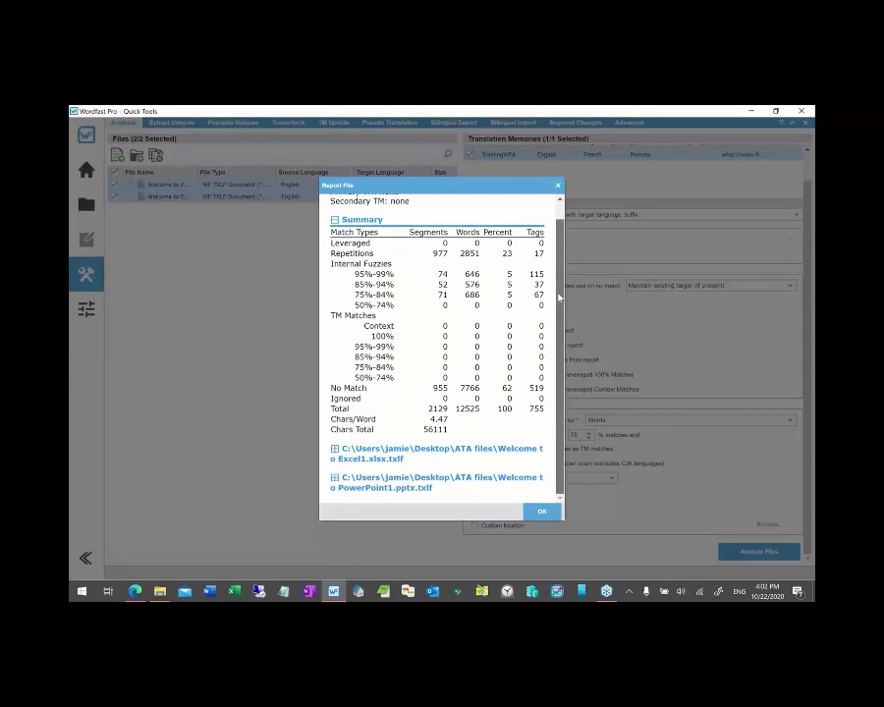
left_click_drag(560, 300, 561, 268)
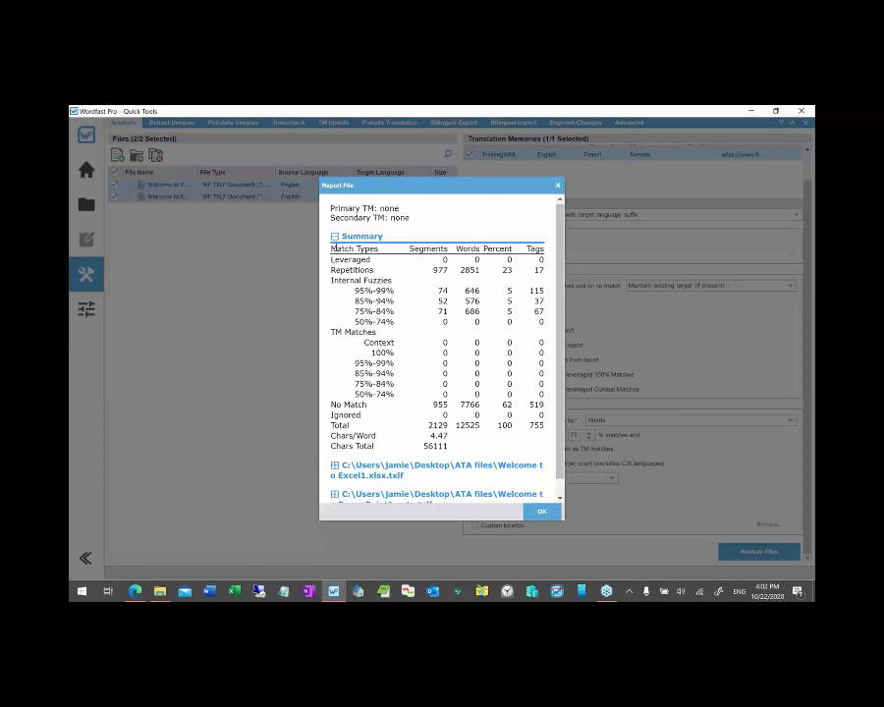
double_click(469, 424)
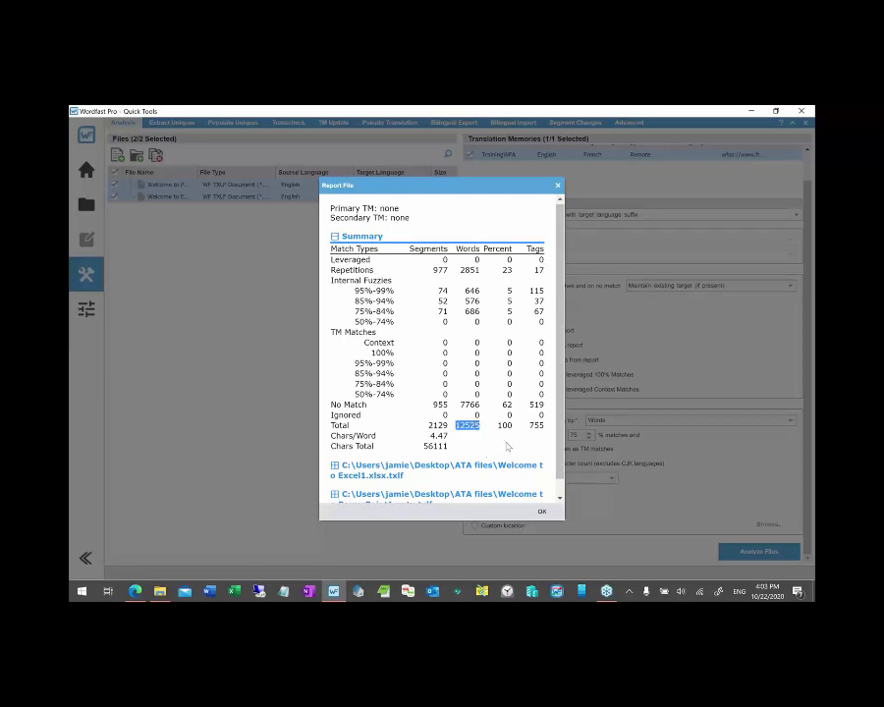
left_click(335, 236)
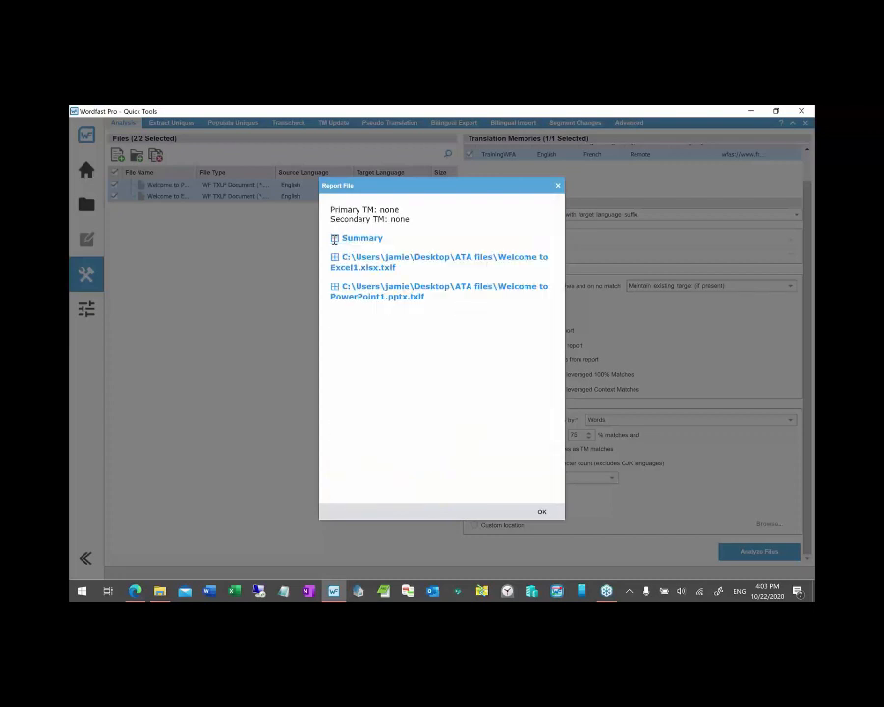
left_click(334, 257)
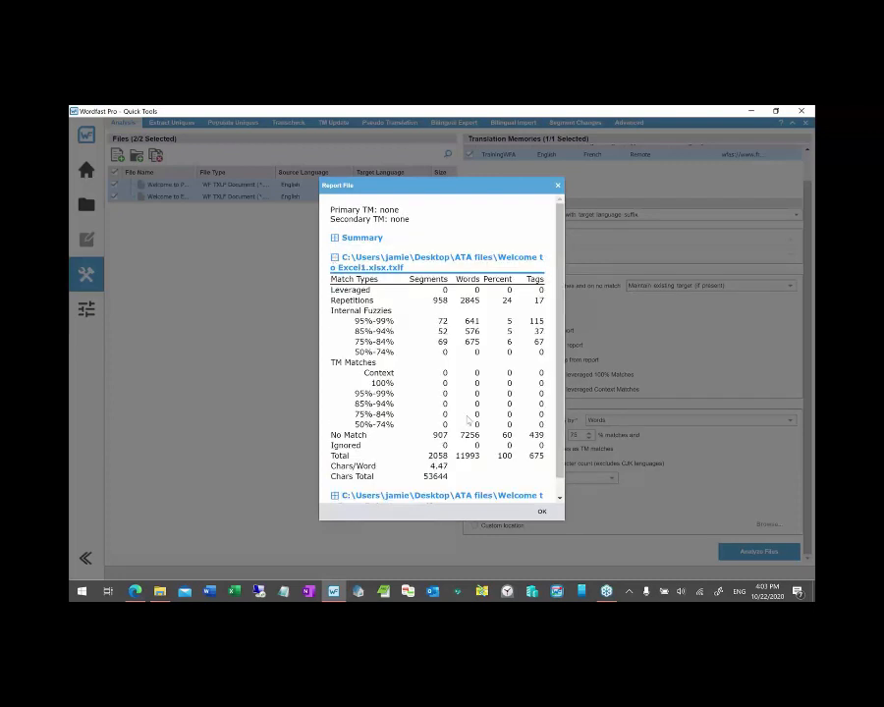
double_click(467, 455)
left_click(335, 257)
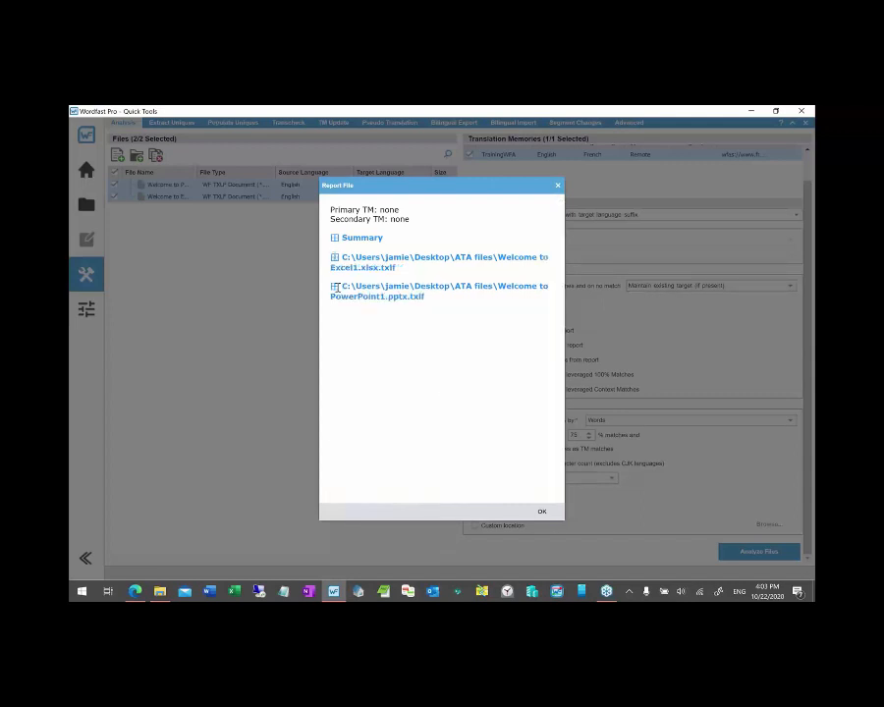
left_click(335, 286)
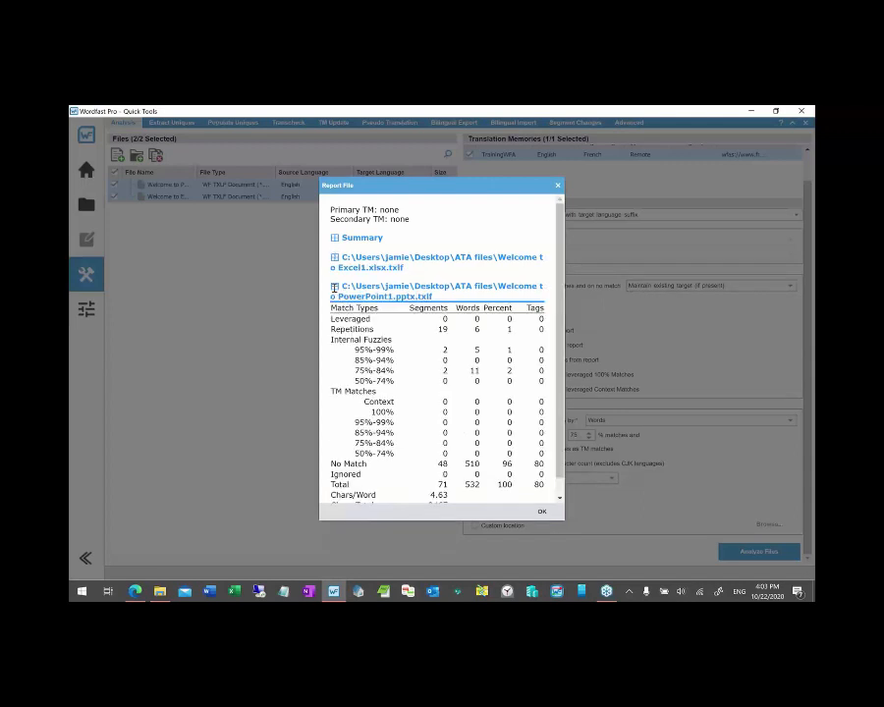
double_click(471, 484)
left_click(542, 512)
- Switch to the ATA files folder to find the new Welcome to PowerPoint1.pptx.txlf_en_fr.xls report
key("alt+Tab")
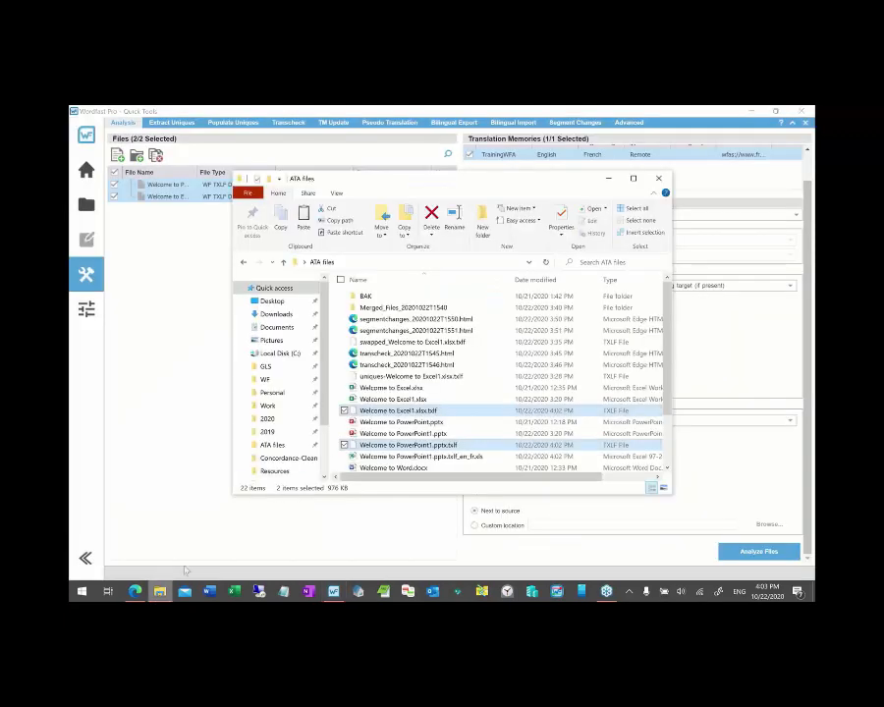
scroll(452, 437, "down", 2)
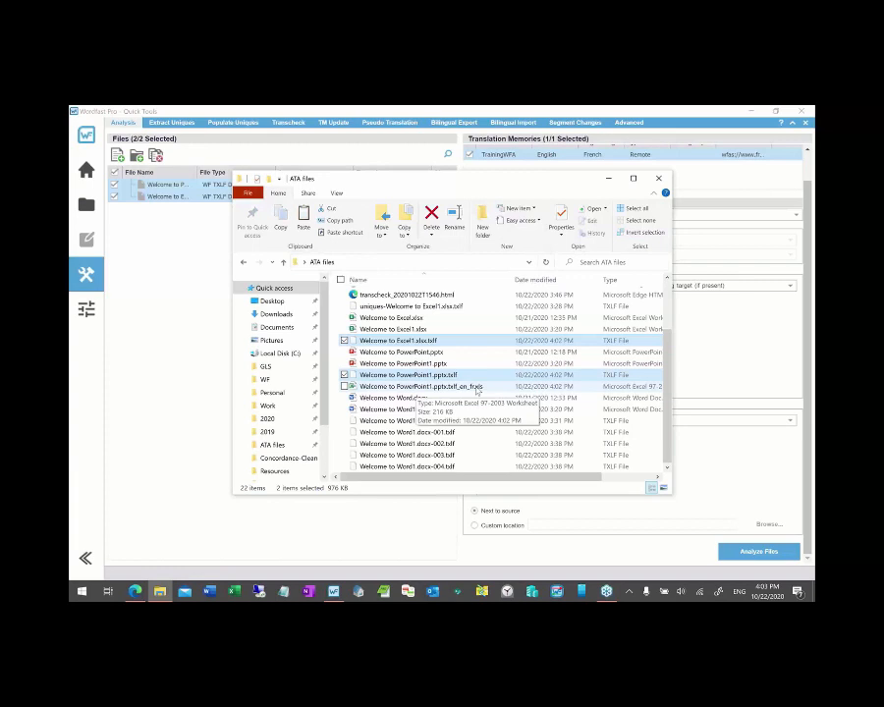
scroll(473, 390, "up", 2)
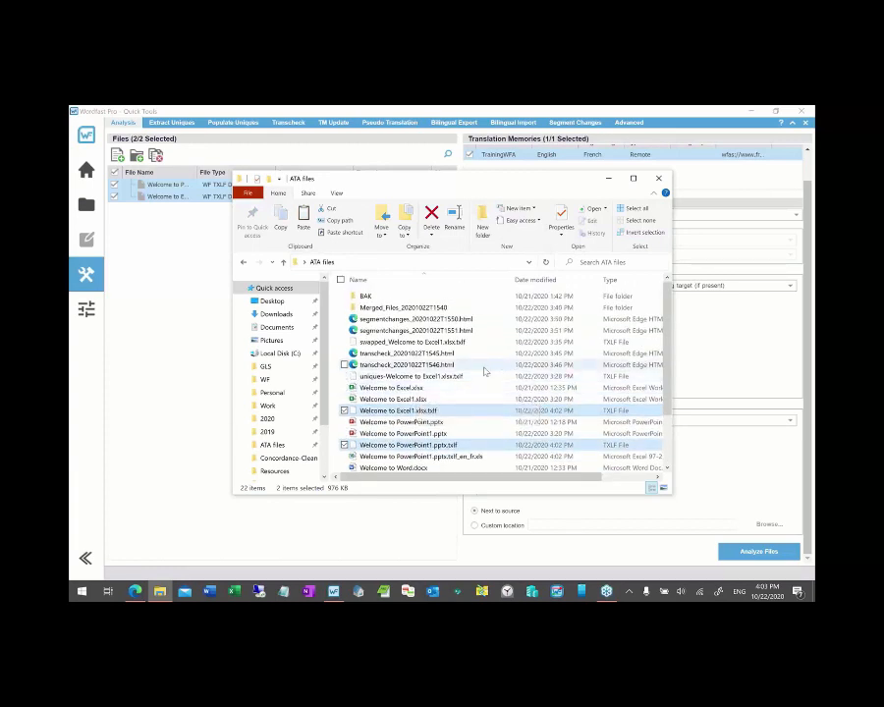
- Open Welcome to PowerPoint1.pptx.txlf_en_fr.xls in Excel and scroll the Analyzer_Report sheet to page 3
scroll(484, 371, "down", 1)
scroll(484, 372, "down", 2)
double_click(458, 390)
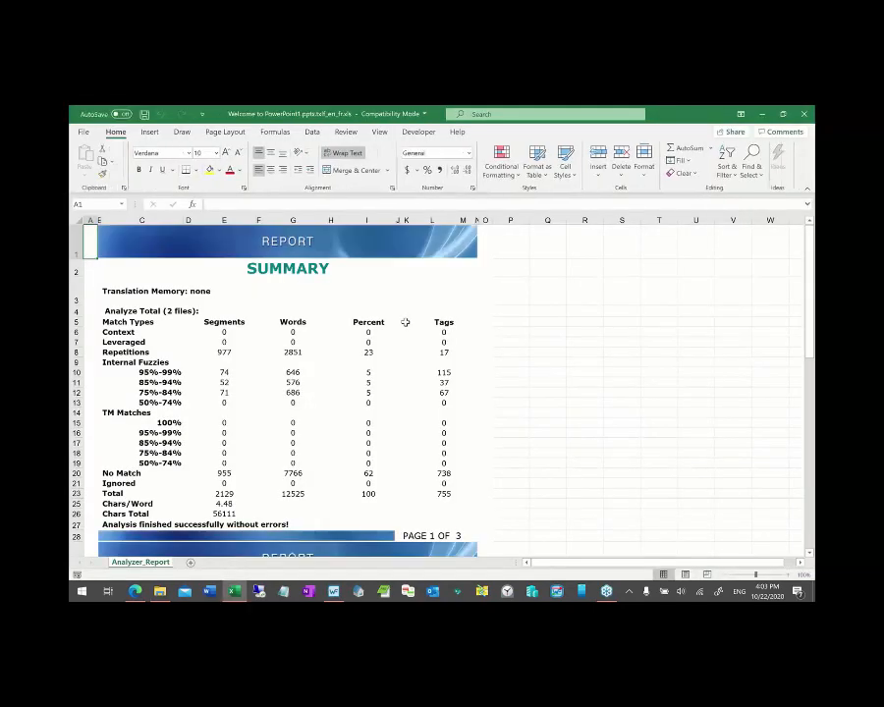
scroll(320, 366, "down", 2)
scroll(320, 365, "up", 2)
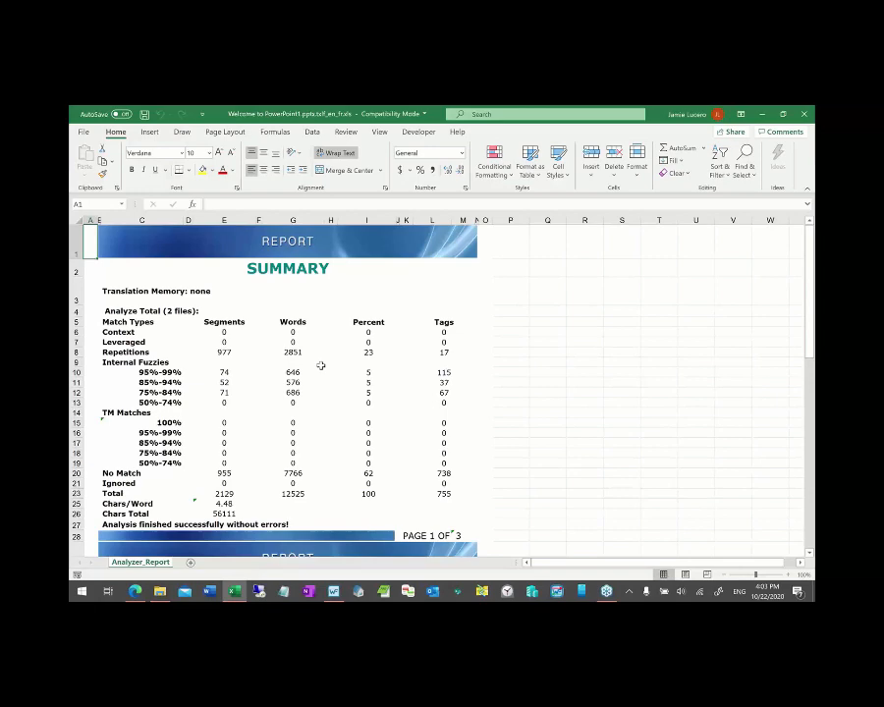
scroll(320, 365, "down", 6)
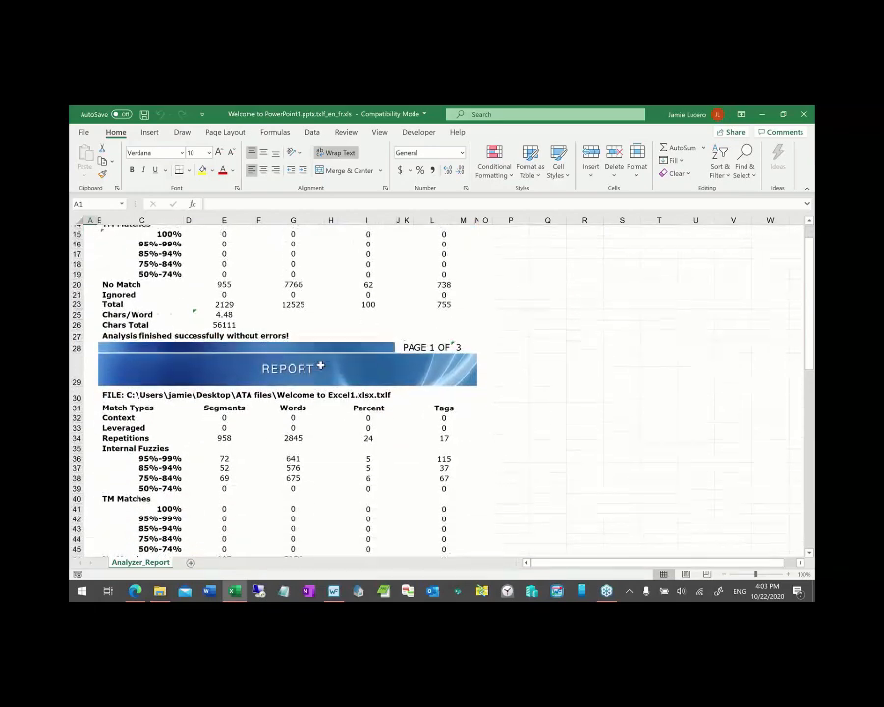
scroll(320, 365, "down", 8)
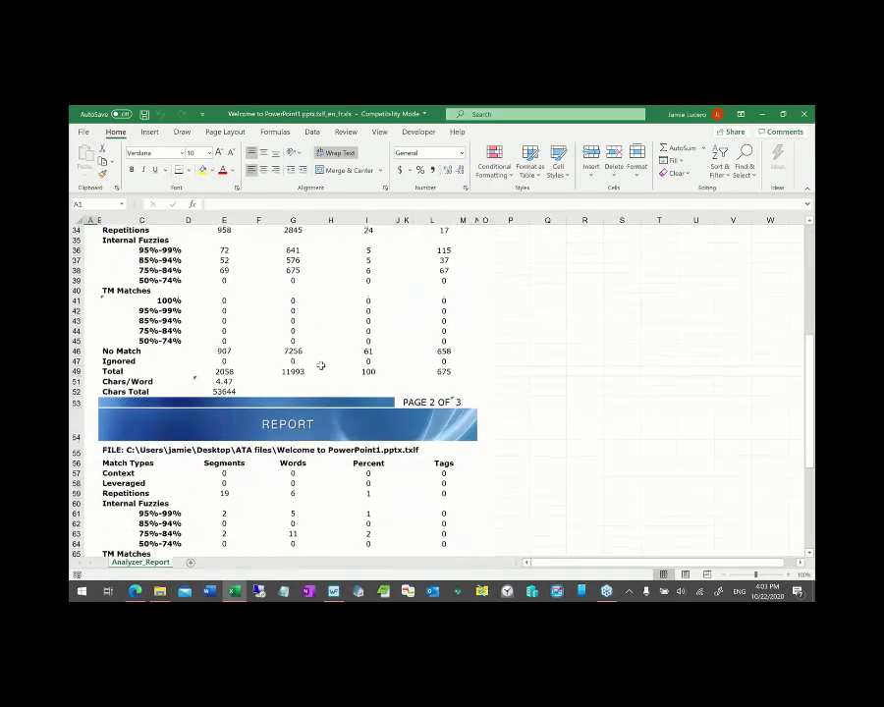
scroll(321, 366, "down", 3)
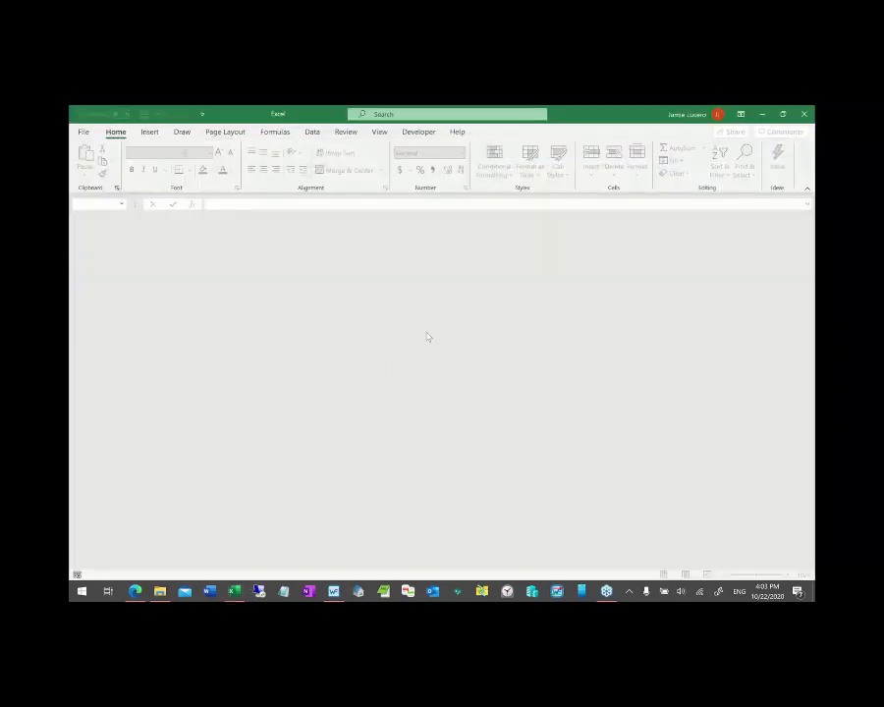
key("alt+Tab")
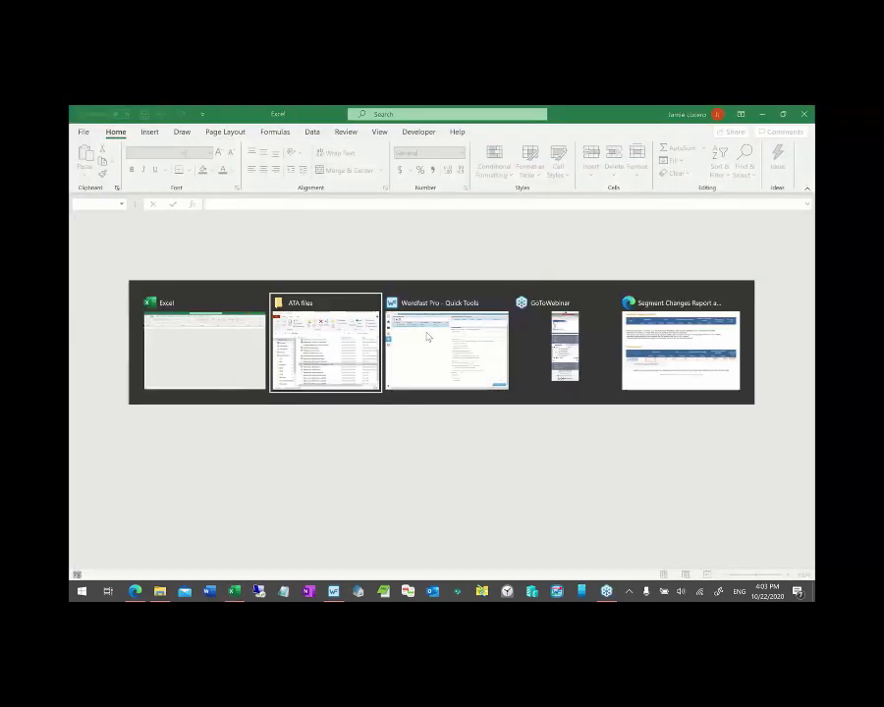
- Back in Wordfast Pro, remove both files from the Analysis list and switch to Bilingual Export
left_click(426, 335)
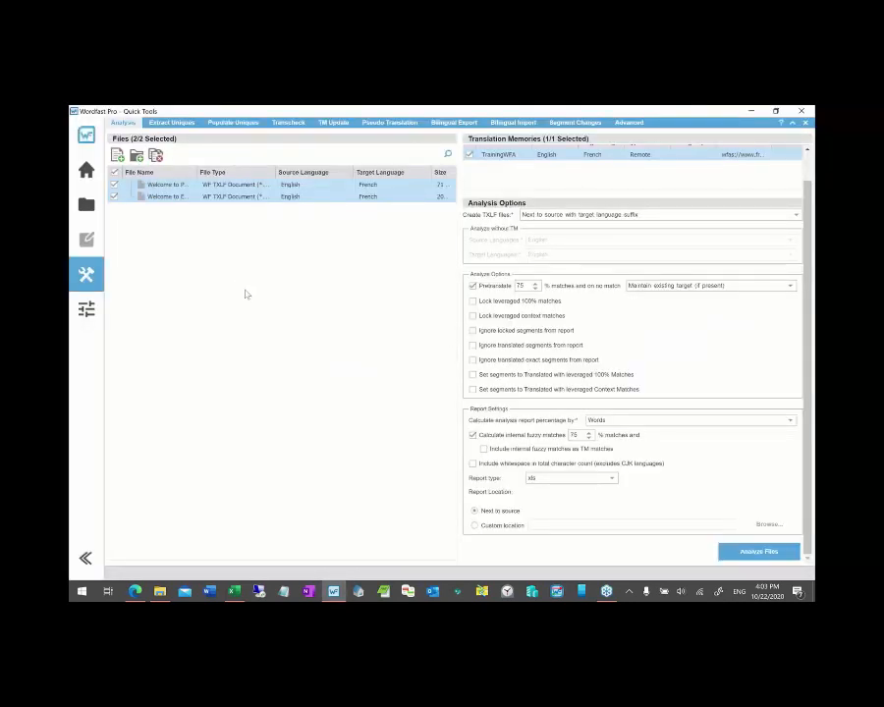
left_click(156, 155)
left_click(454, 125)
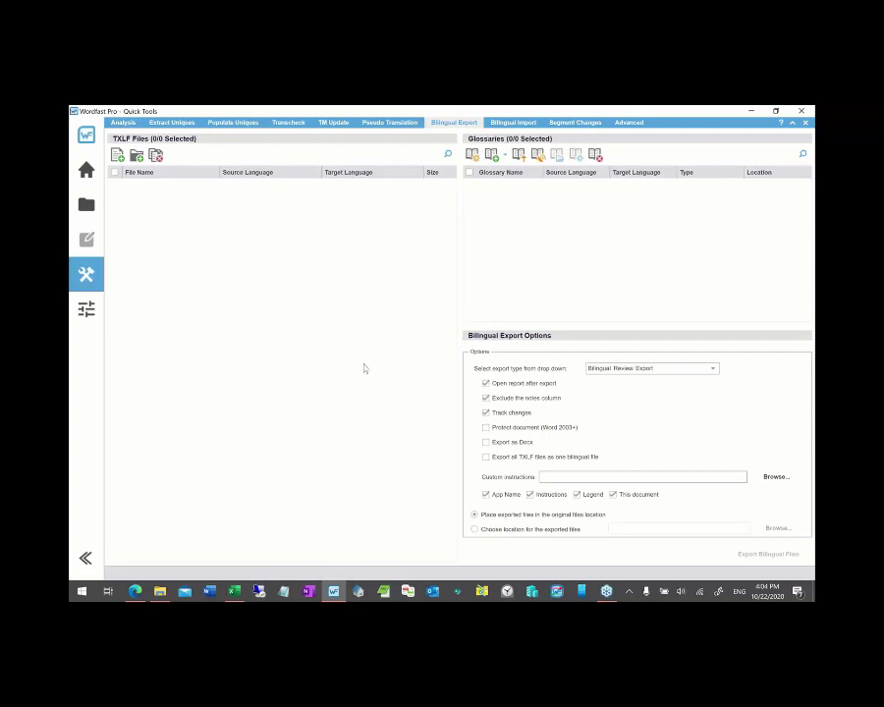
- Export Welcome to Excel1.xlsx.txlf as a Bilingual Review Export file
key("alt+Tab")
key("Tab")
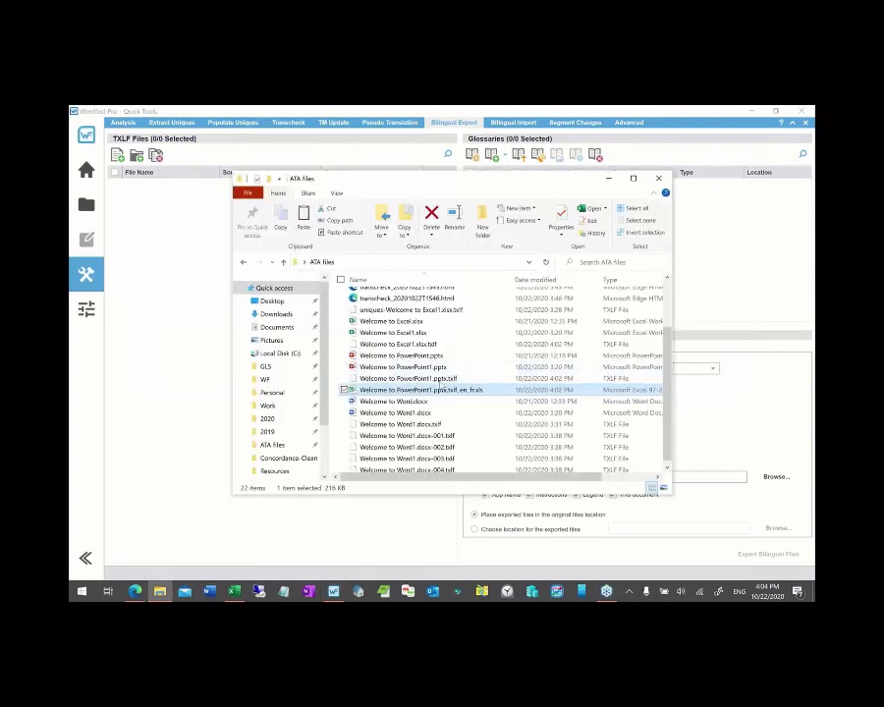
left_click_drag(405, 349, 195, 306)
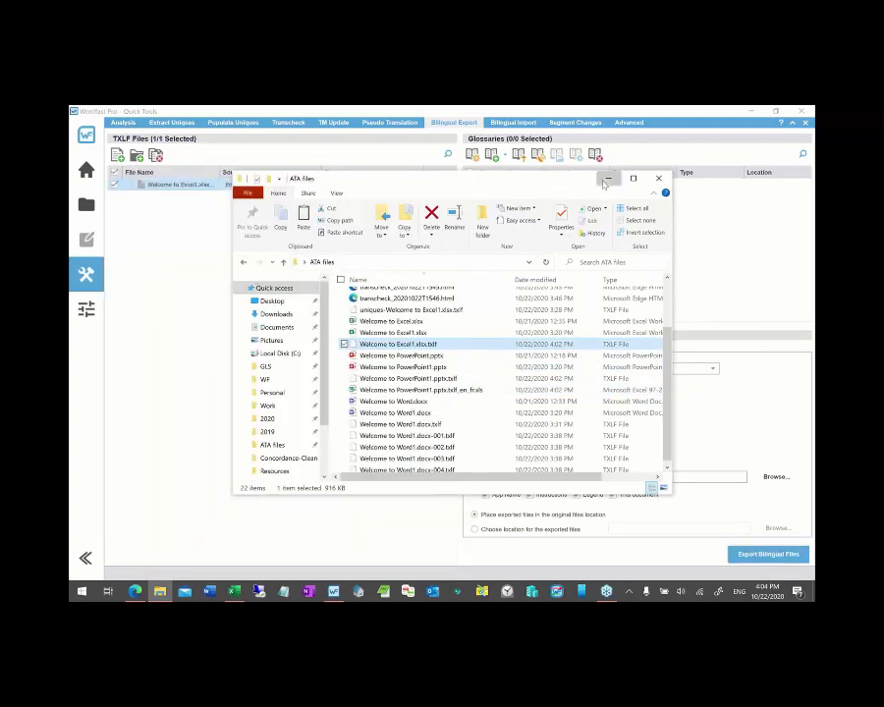
left_click(606, 177)
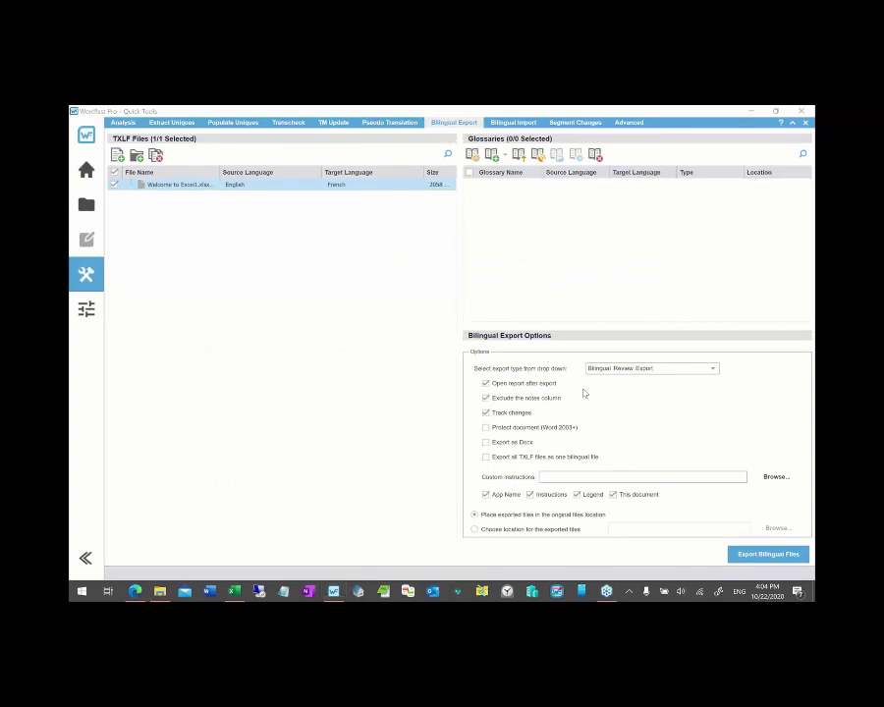
left_click(714, 370)
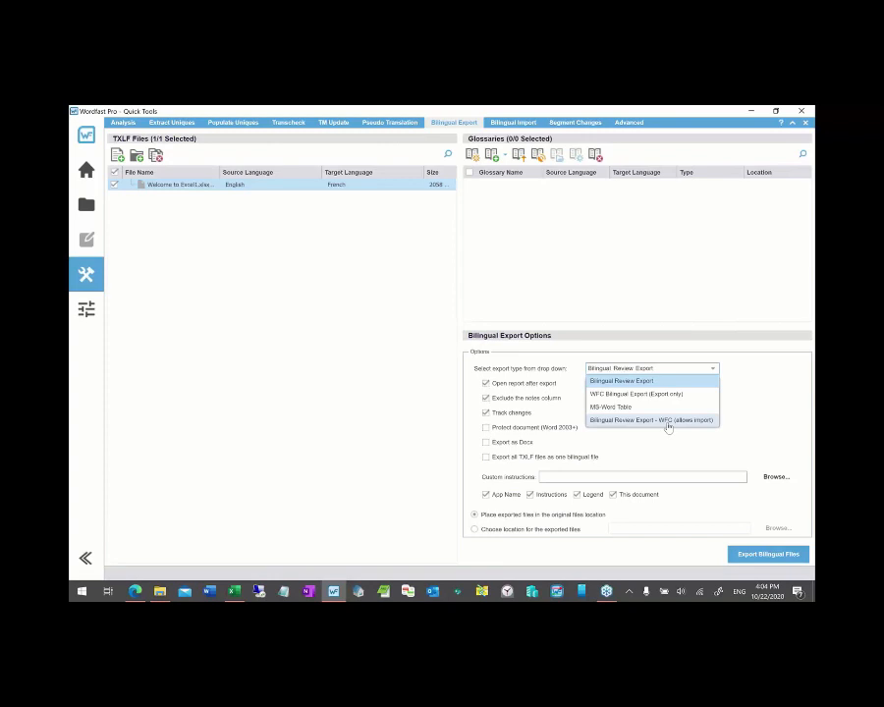
left_click(758, 385)
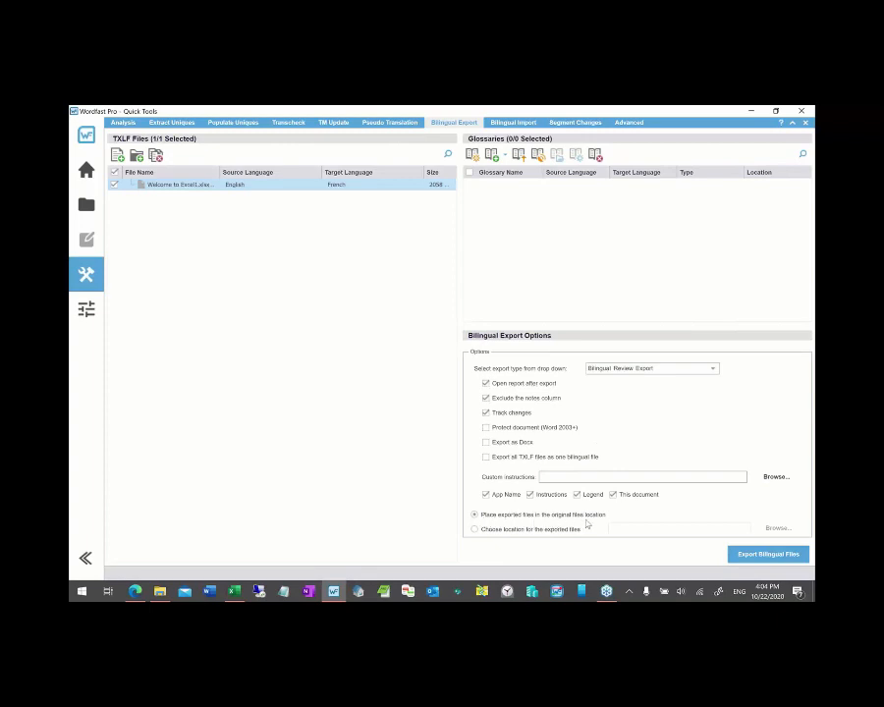
left_click(767, 554)
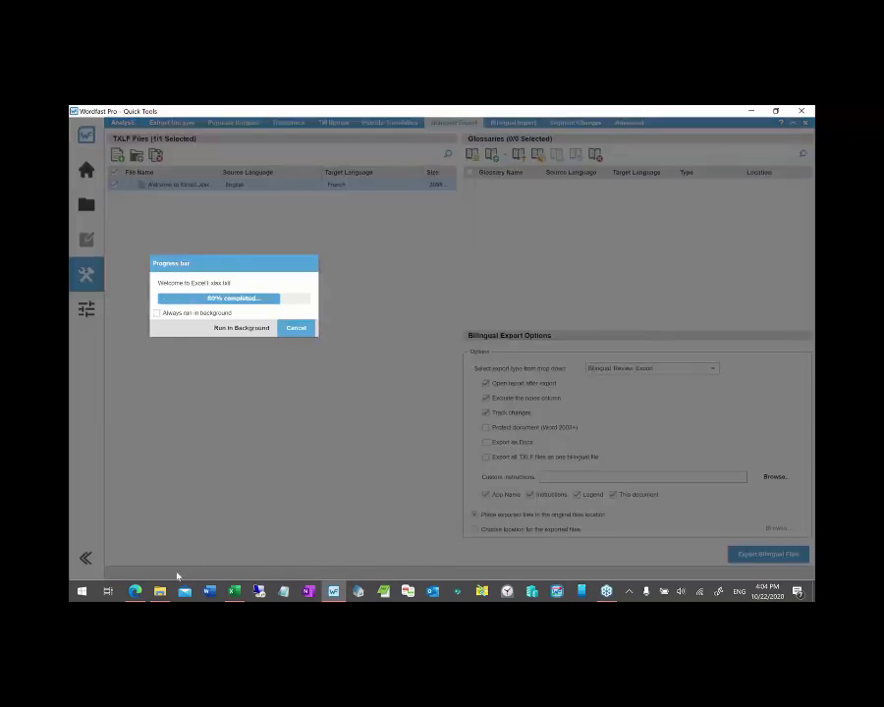
- Open the exported Welcome to Excel1.xlsx.txlf.doc from the ATA files folder in Word
mouse_move(164, 595)
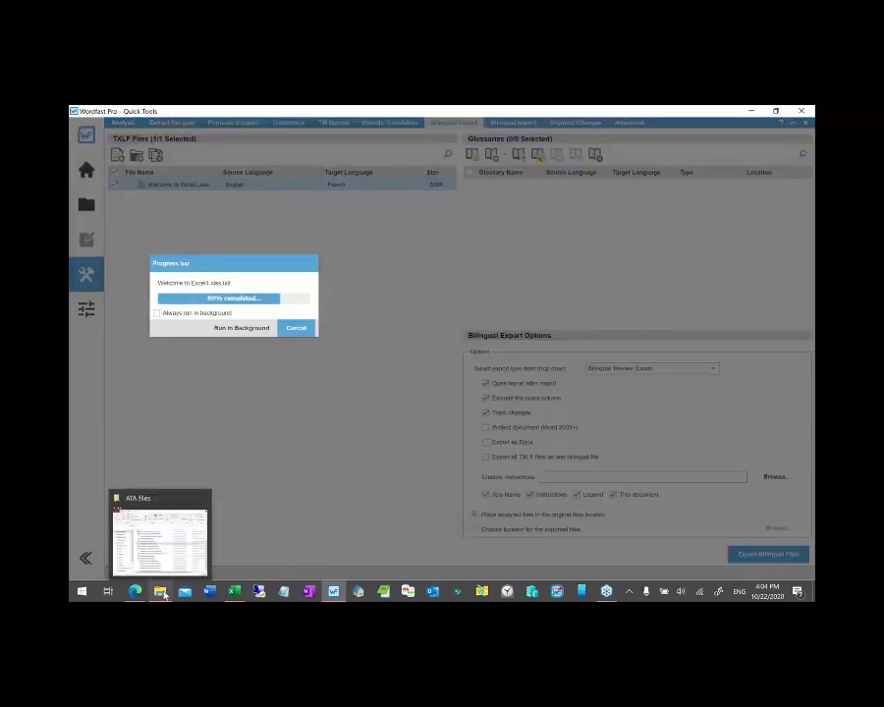
left_click(164, 595)
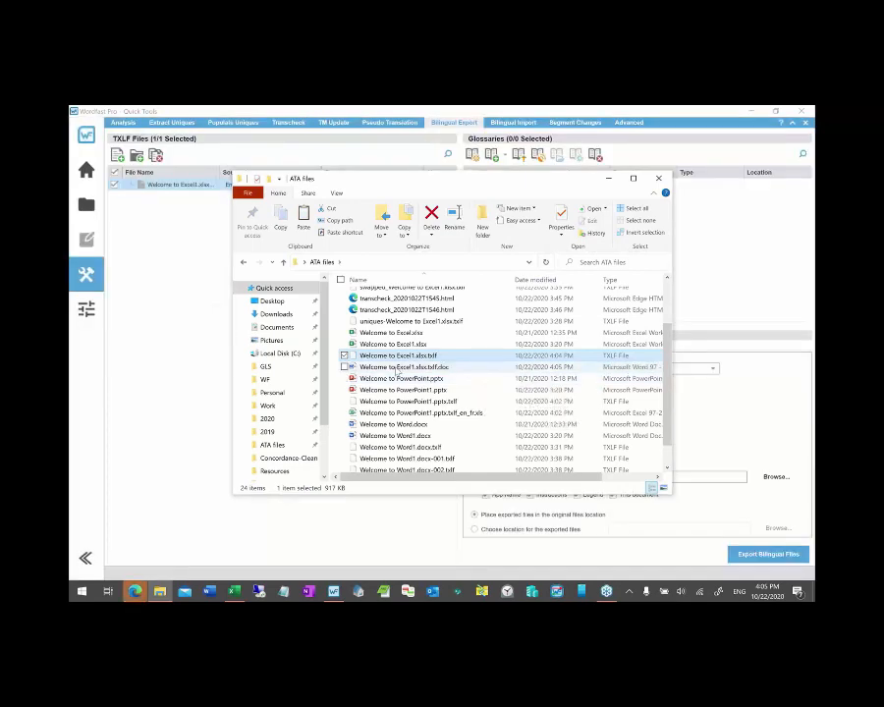
left_click(397, 369)
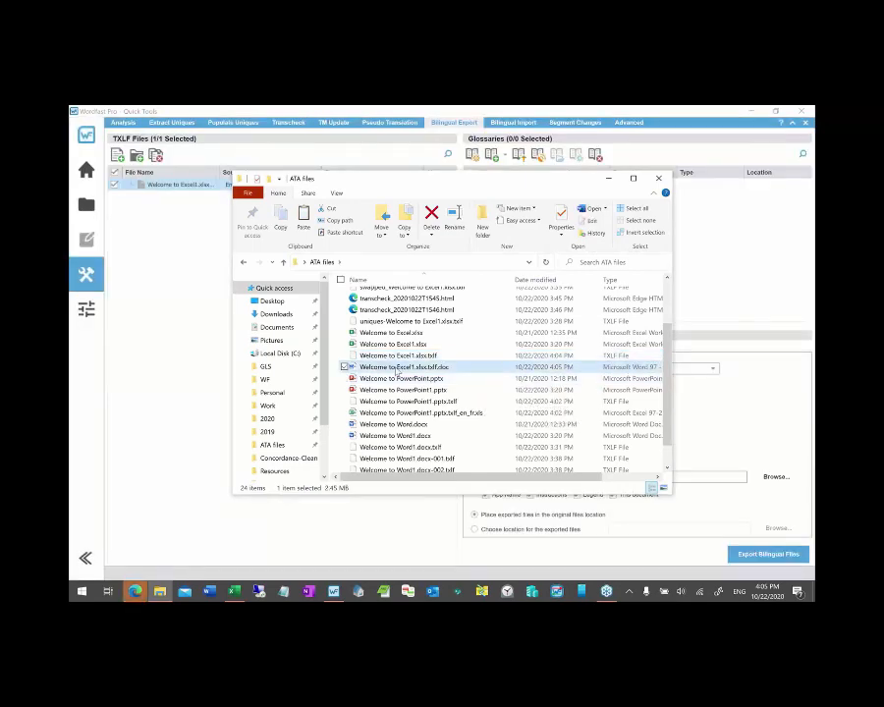
double_click(398, 369)
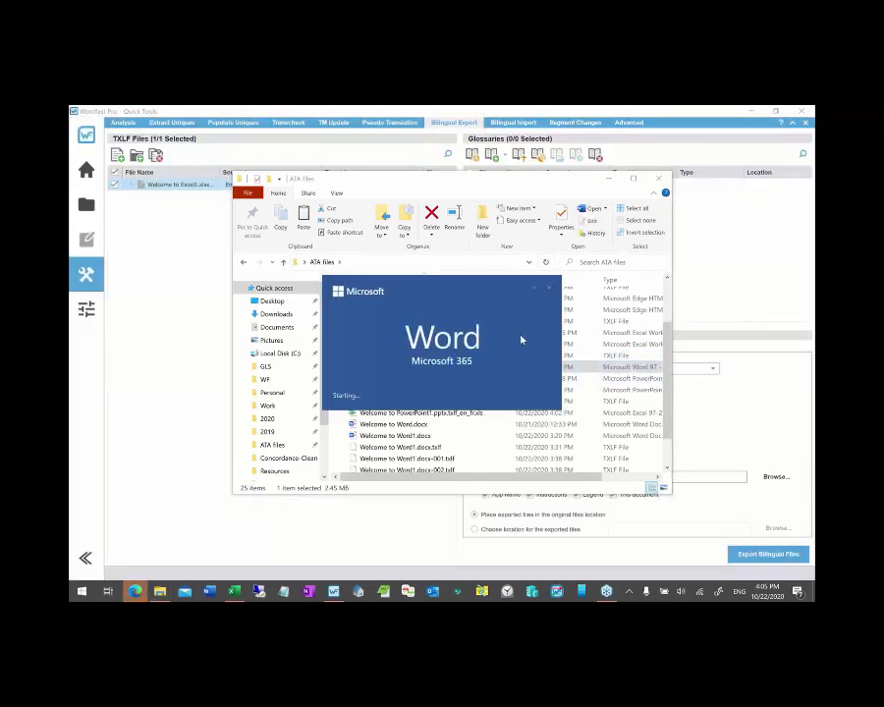
- Try replacing row 3's French target with 'My changes here', then undo it
scroll(545, 373, "down", 2)
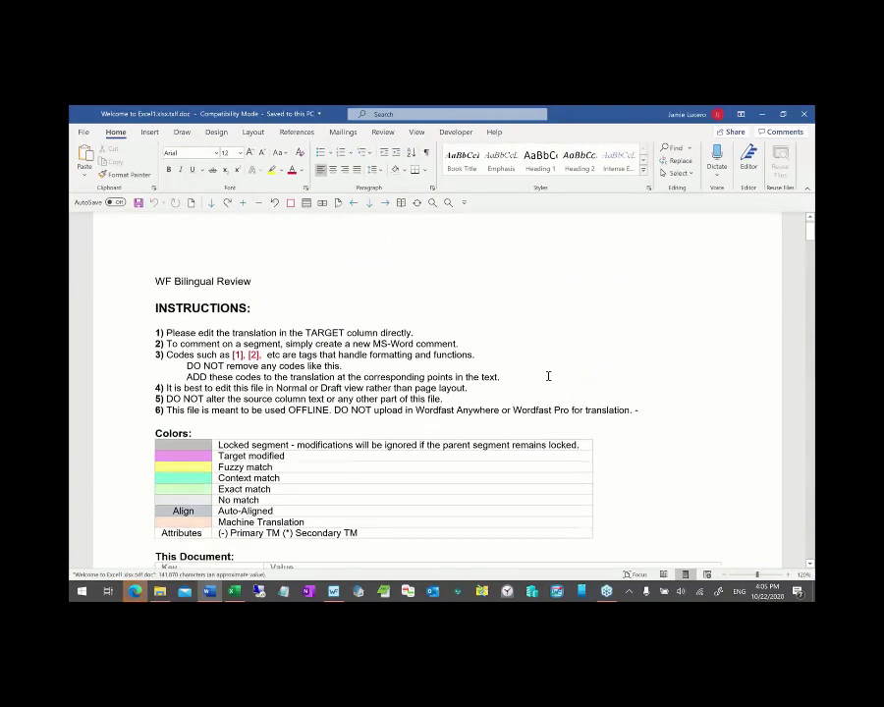
scroll(548, 377, "down", 1)
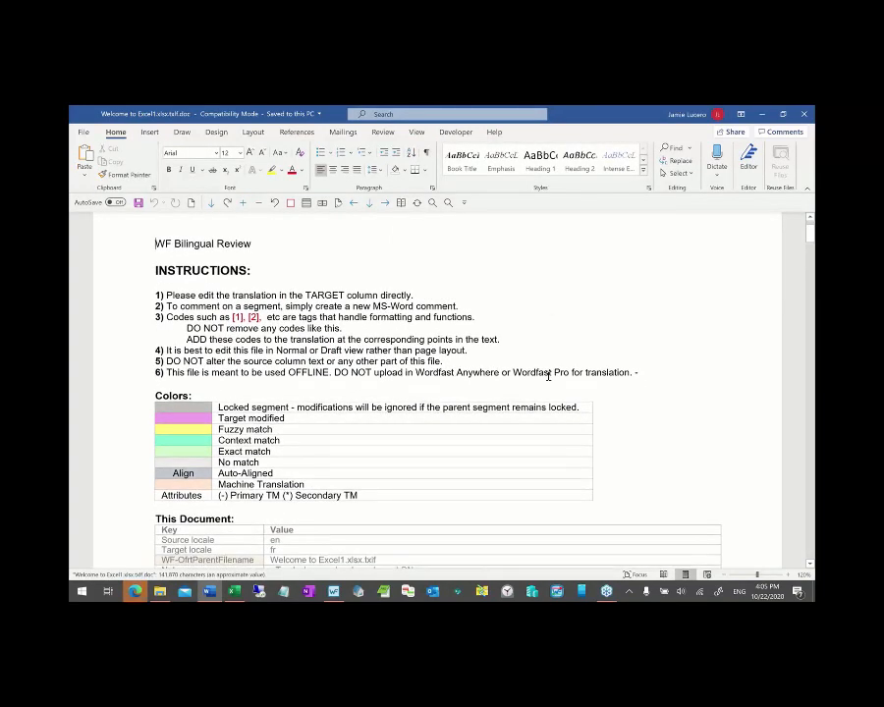
scroll(548, 376, "down", 8)
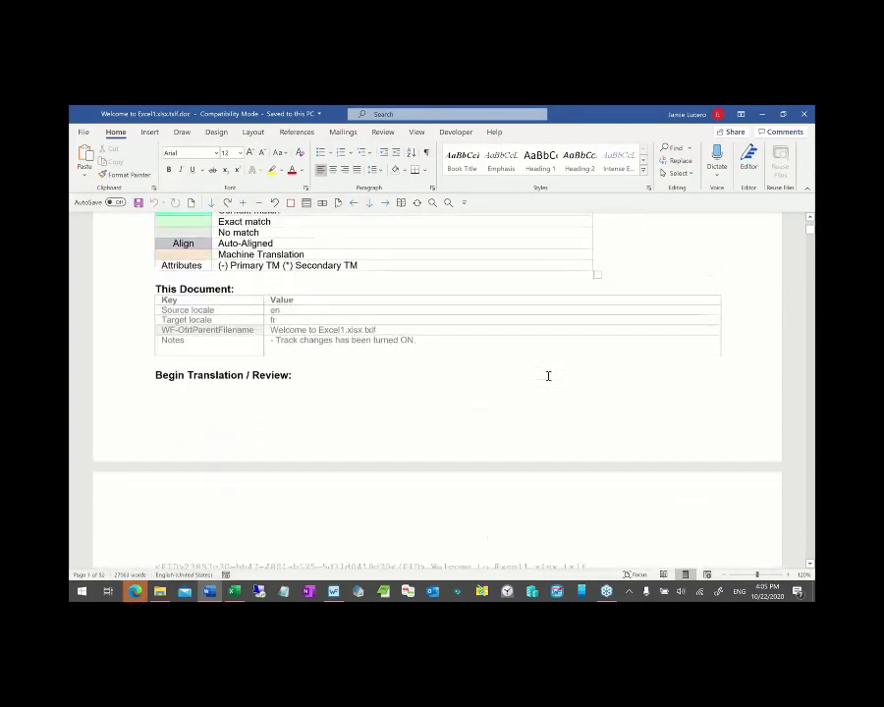
scroll(548, 376, "down", 5)
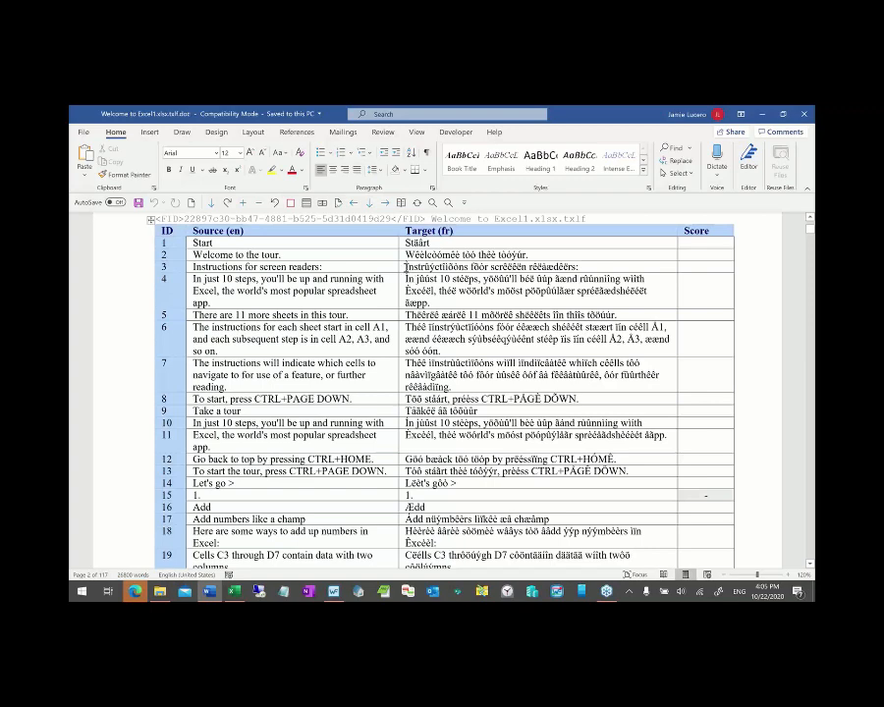
left_click_drag(406, 267, 580, 266)
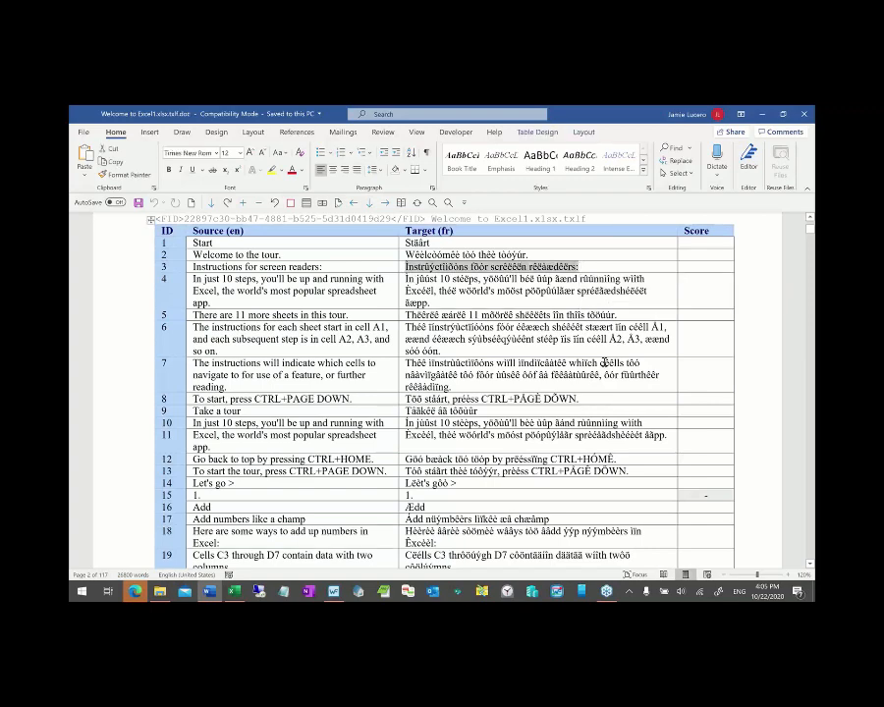
type("My changes here")
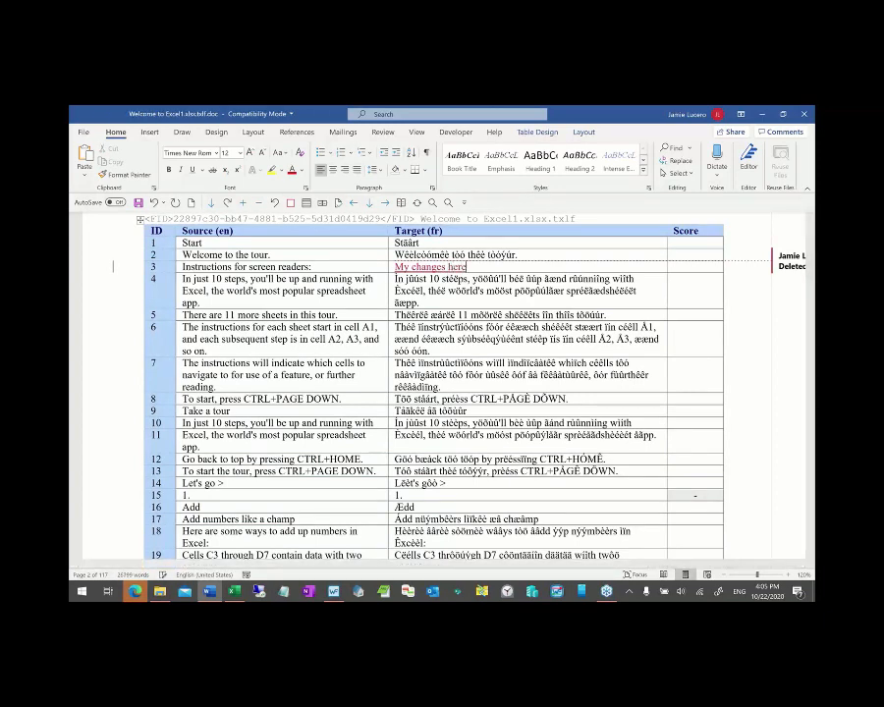
key("BackSpace")
key("BackSpace")
key("BackSpace")
key("BackSpace")
key("BackSpace")
key("ctrl+z")
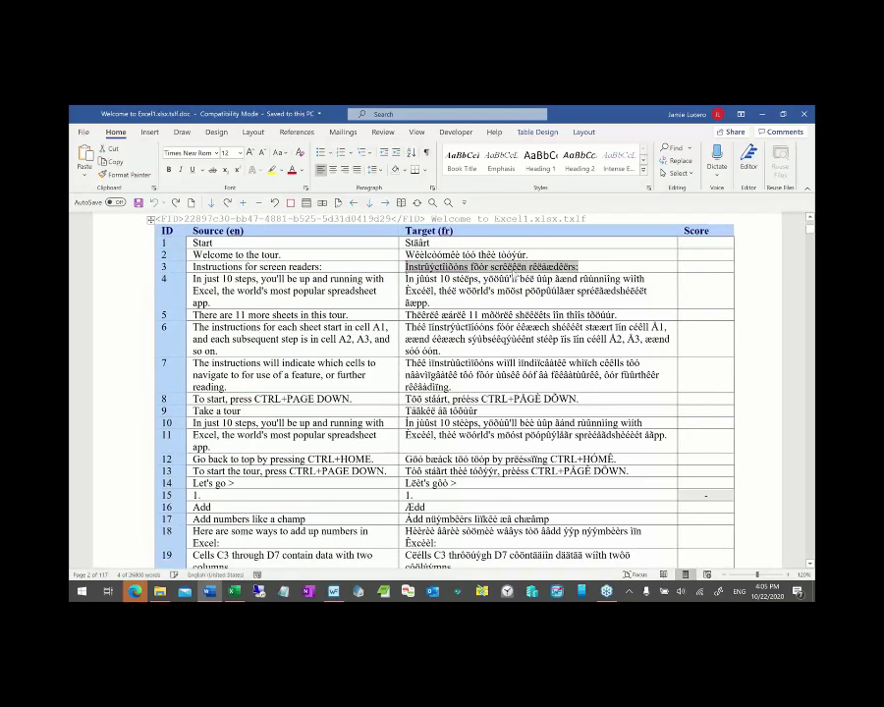
- Delete a few letters from 'screen' in row 3's target as a tracked change
left_click(514, 267)
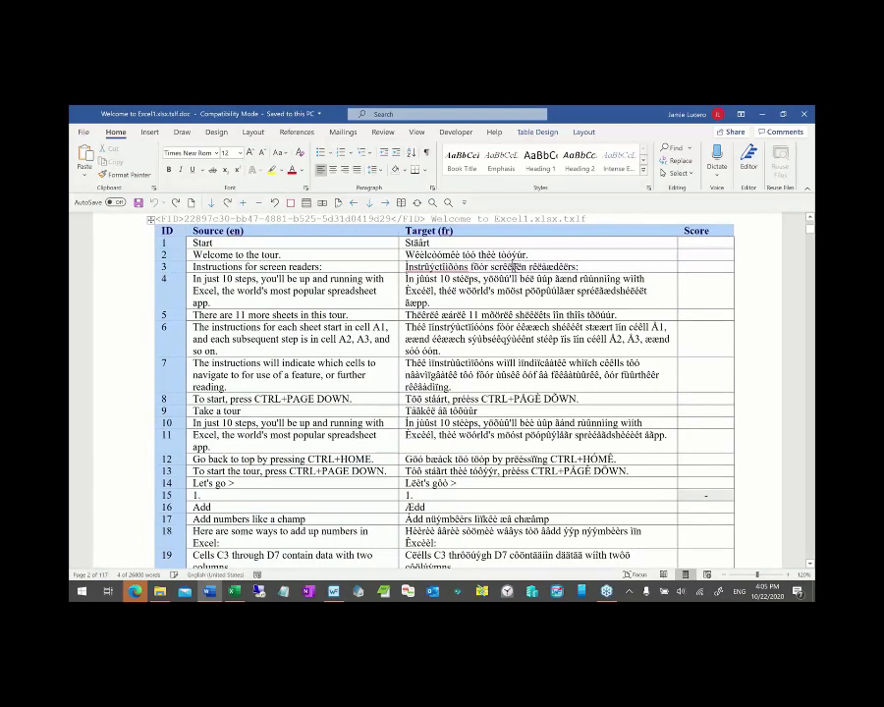
left_click_drag(504, 267, 517, 267)
key("Delete")
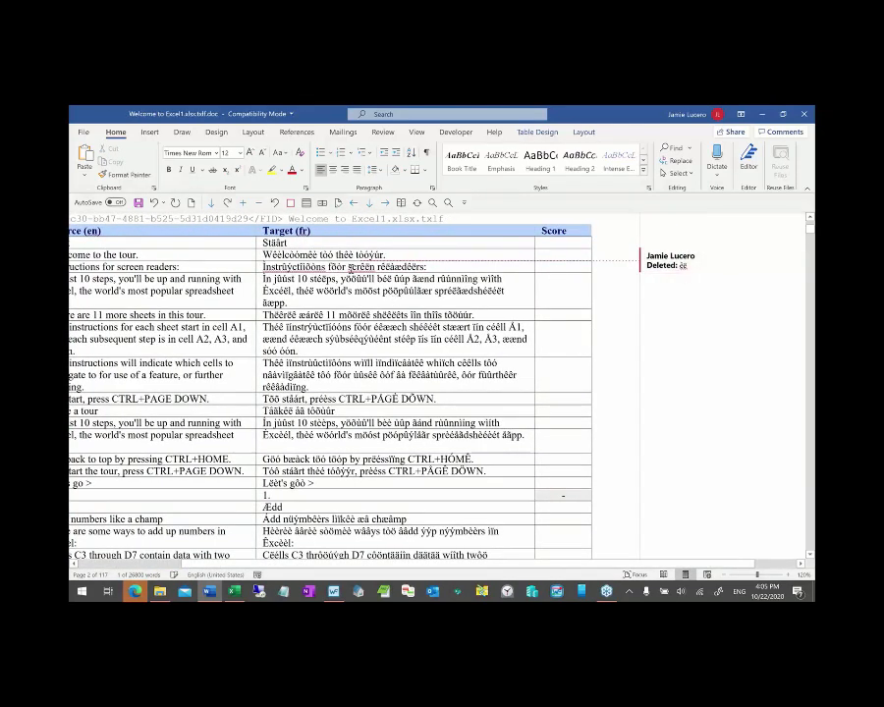
- Add ' more stuff here' after 'Ædd' in row 16's French target
left_click(359, 268)
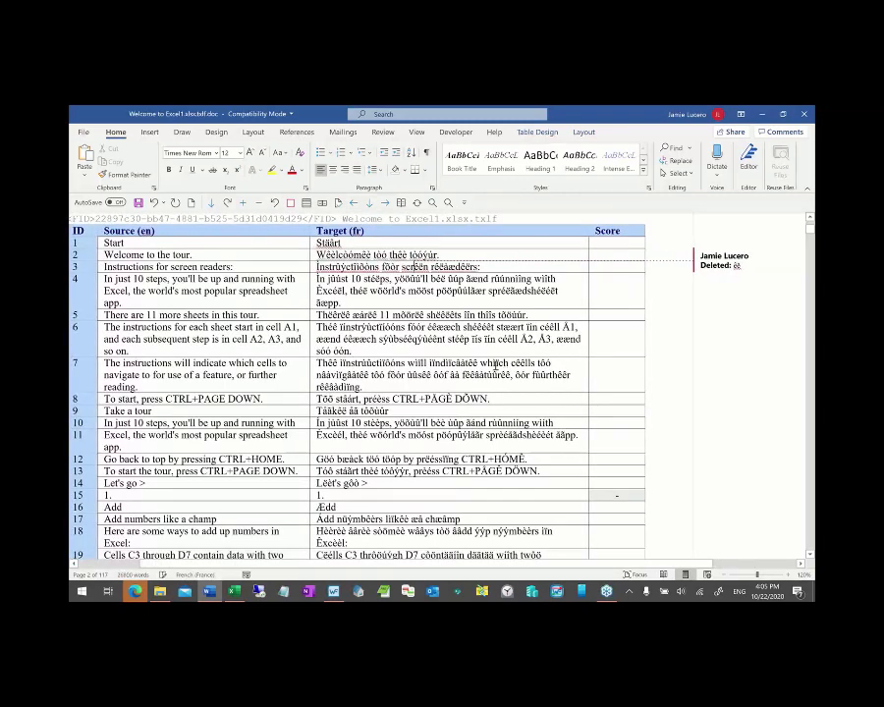
scroll(496, 365, "down", 1)
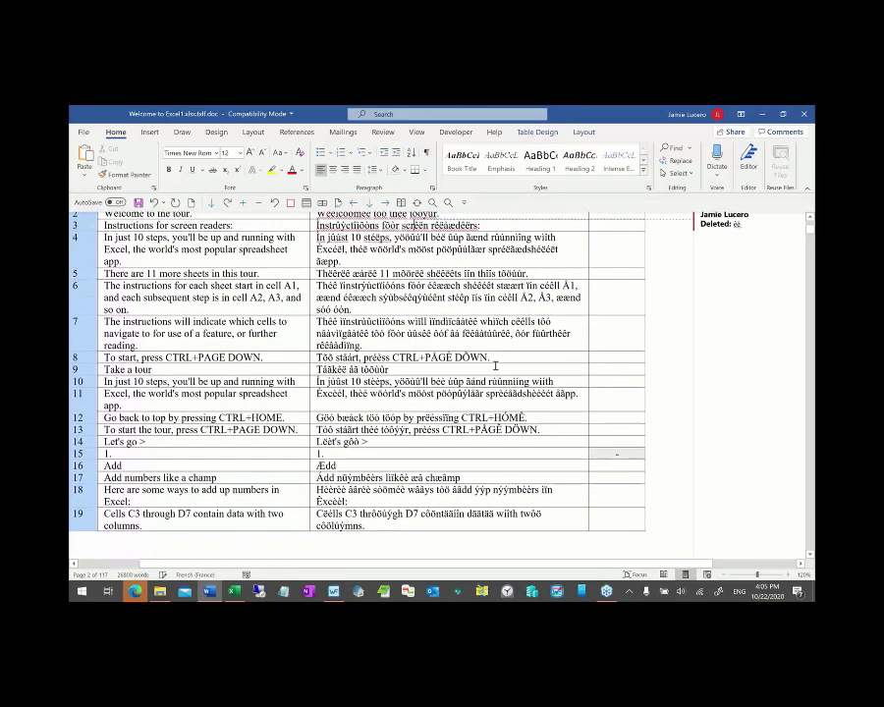
scroll(495, 365, "down", 1)
scroll(496, 365, "down", 1)
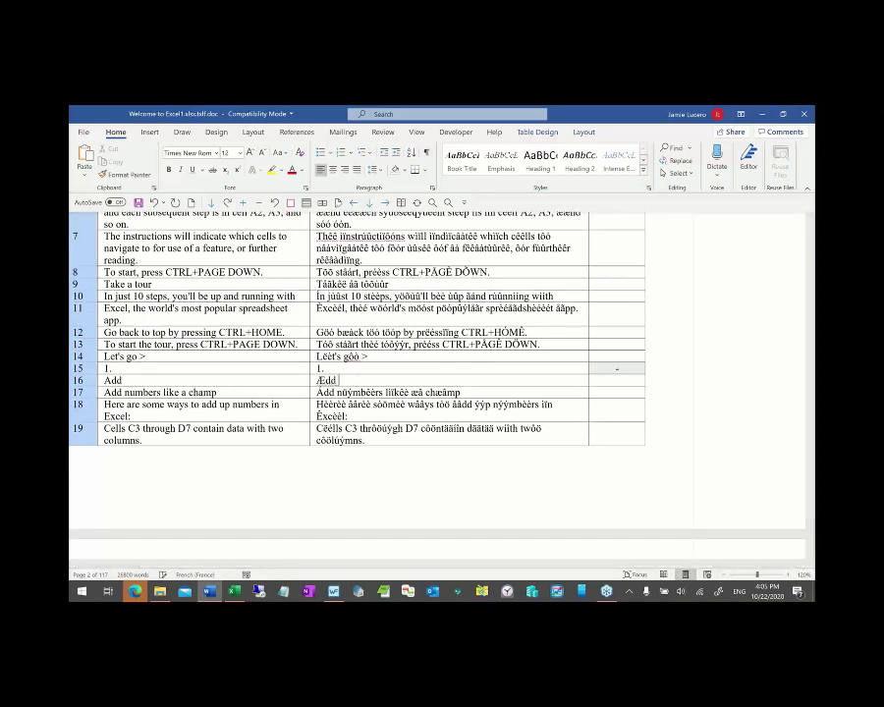
type("more stuff here")
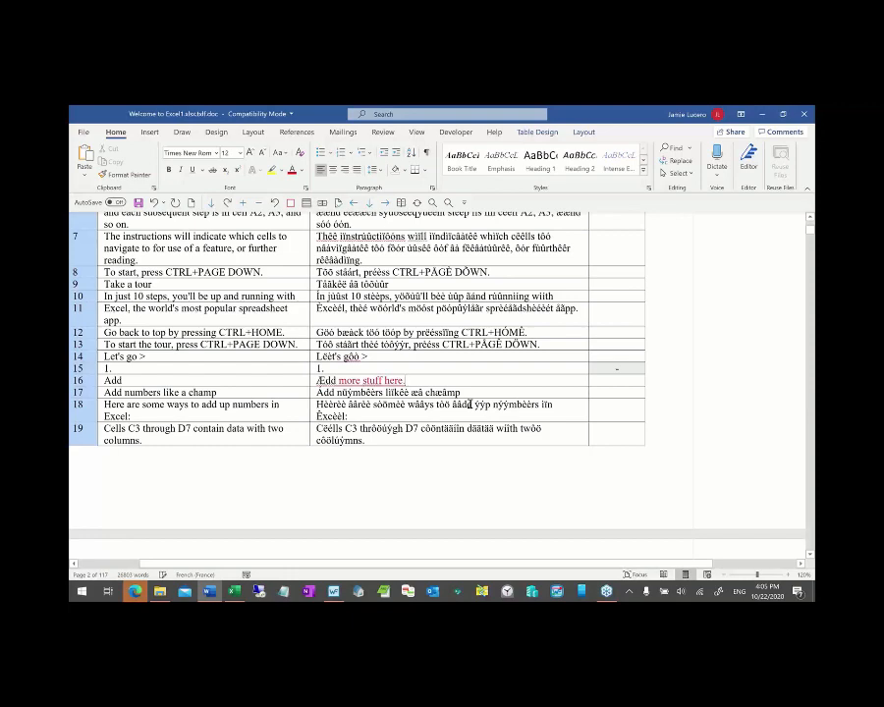
scroll(470, 404, "up", 6)
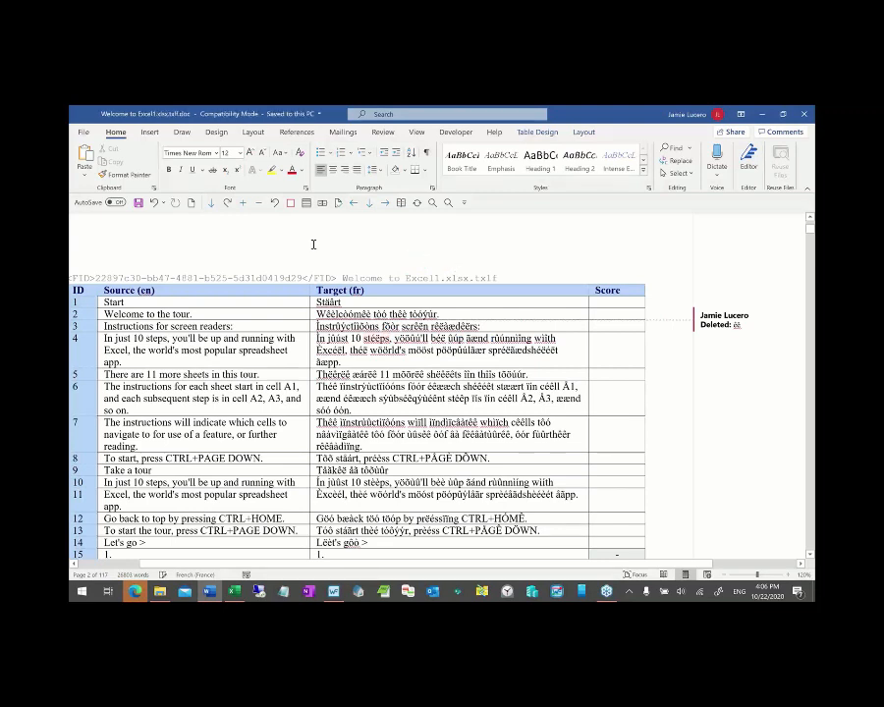
- Close the Word review document and remove the TXLF file from Wordfast Pro's export list
key("ctrl+w")
key("alt+Tab")
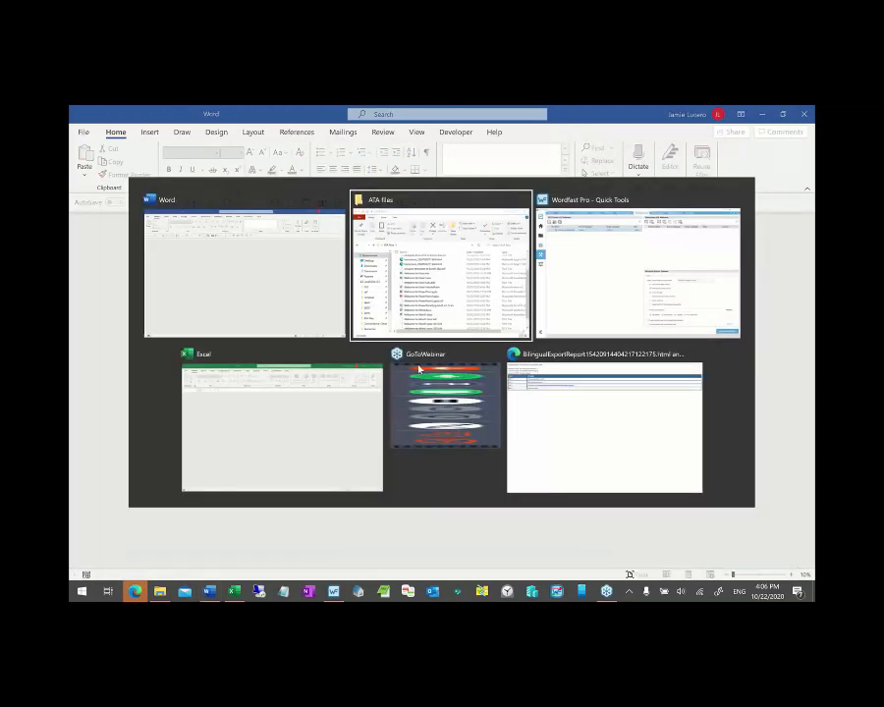
key("alt+Tab")
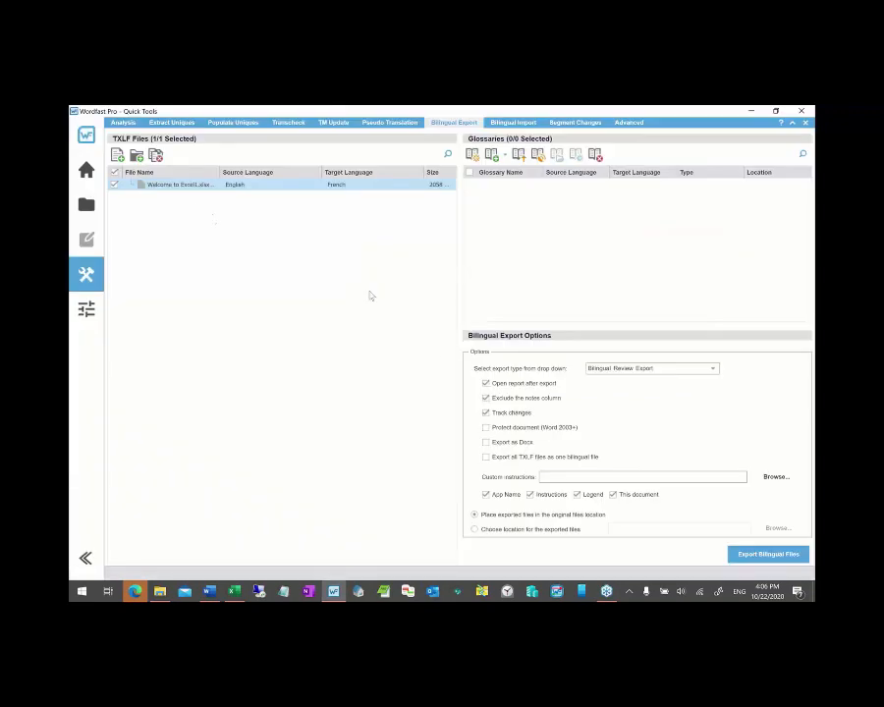
left_click(155, 154)
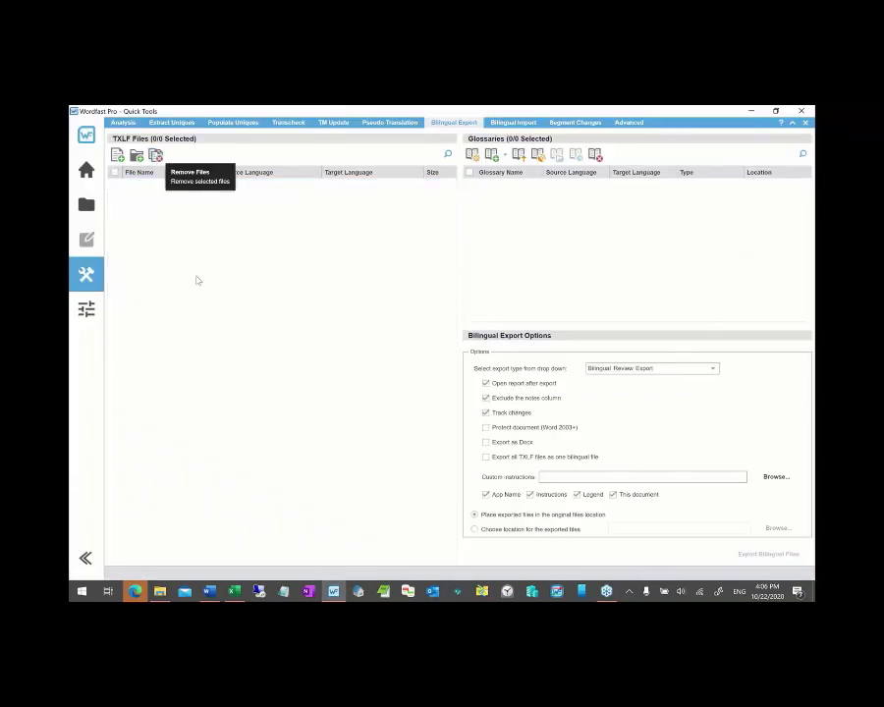
- Try adding Welcome to Excel1.xlsx.txlf.doc to Bilingual Export and dismiss the unsupported-file error
key("alt+Tab")
key("alt+Tab")
key("Tab")
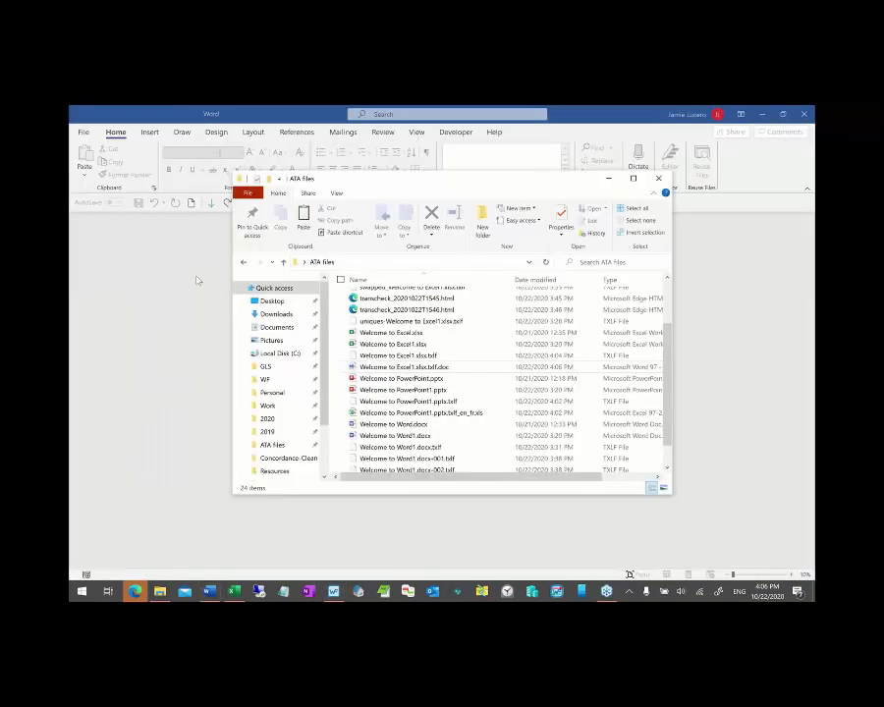
left_click(334, 590)
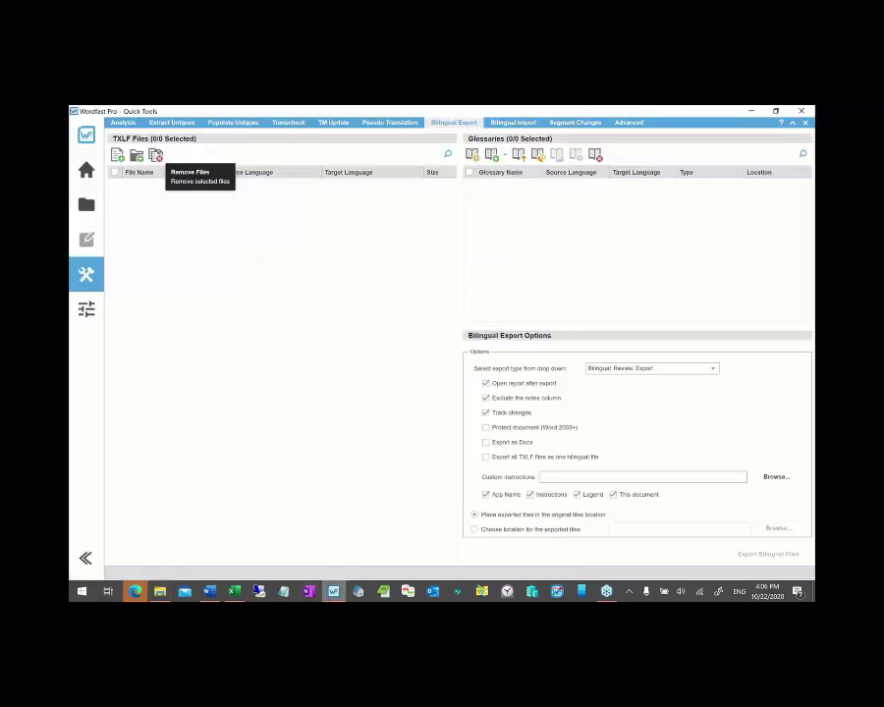
key("alt+Tab")
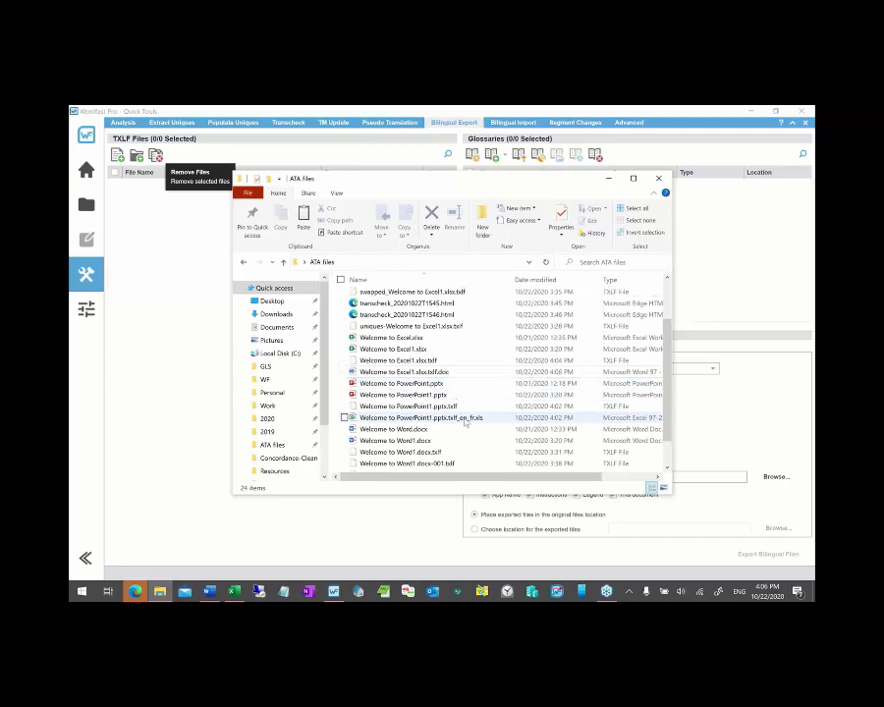
scroll(442, 408, "up", 2)
left_click(402, 391)
left_click_drag(402, 393, 192, 410)
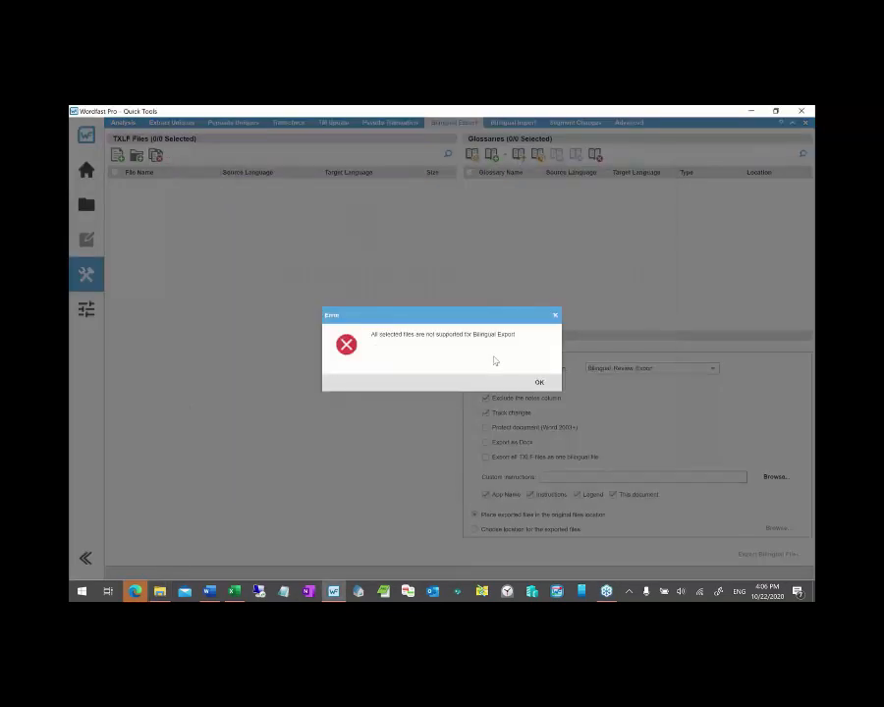
left_click(539, 383)
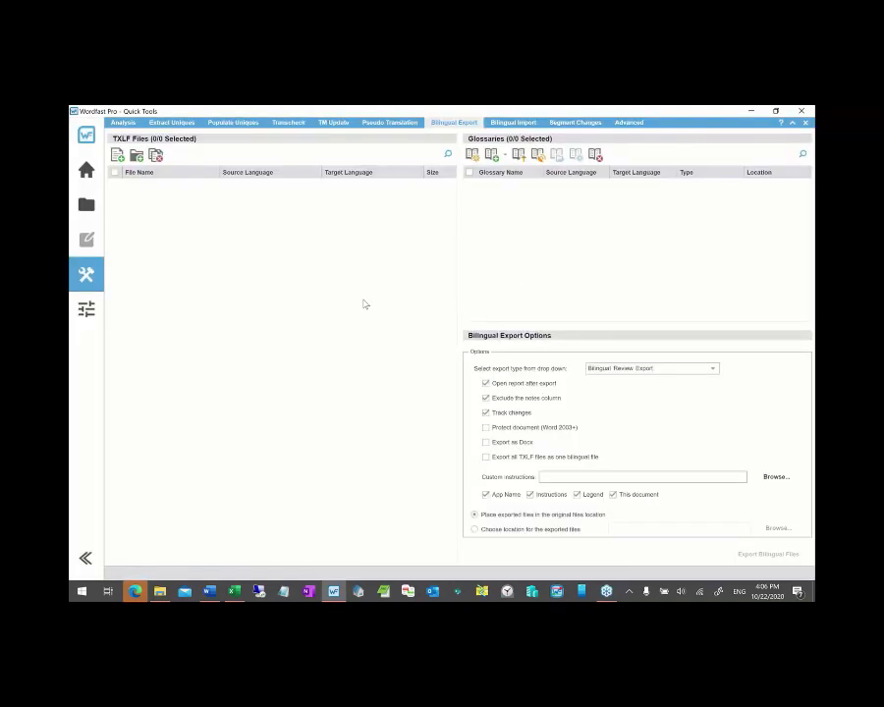
- Add the reviewed Welcome to Excel1.xlsx.txlf.doc to the Bilingual Import list
left_click(512, 124)
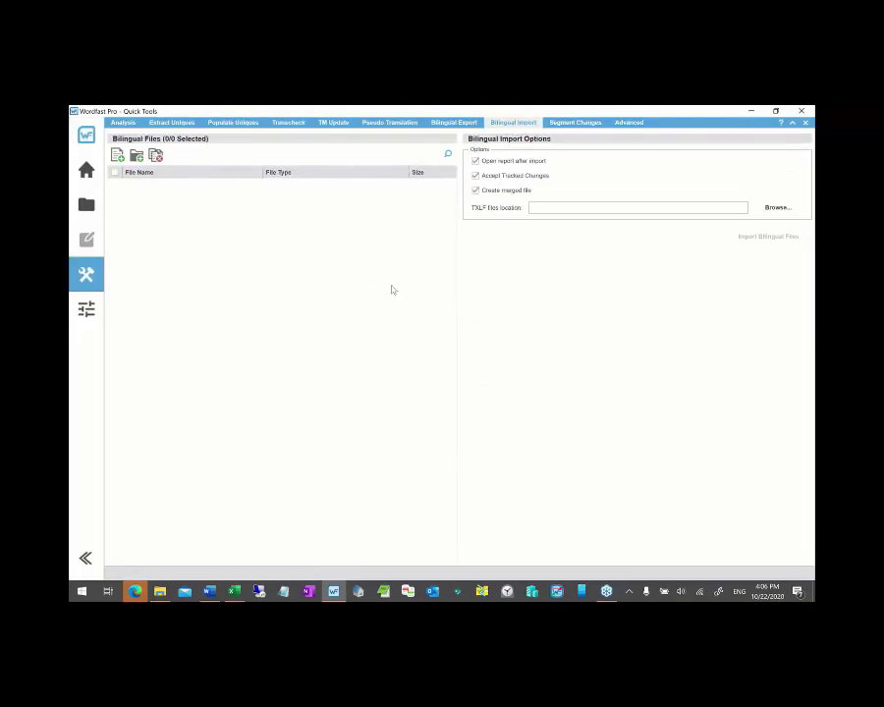
key("alt+Tab")
left_click_drag(410, 391, 176, 294)
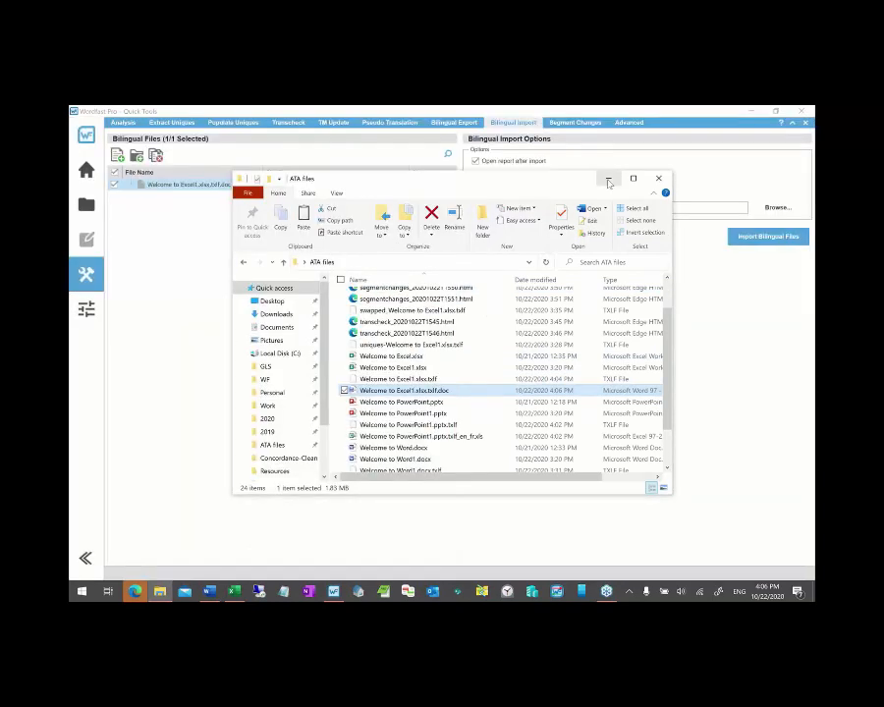
left_click(608, 179)
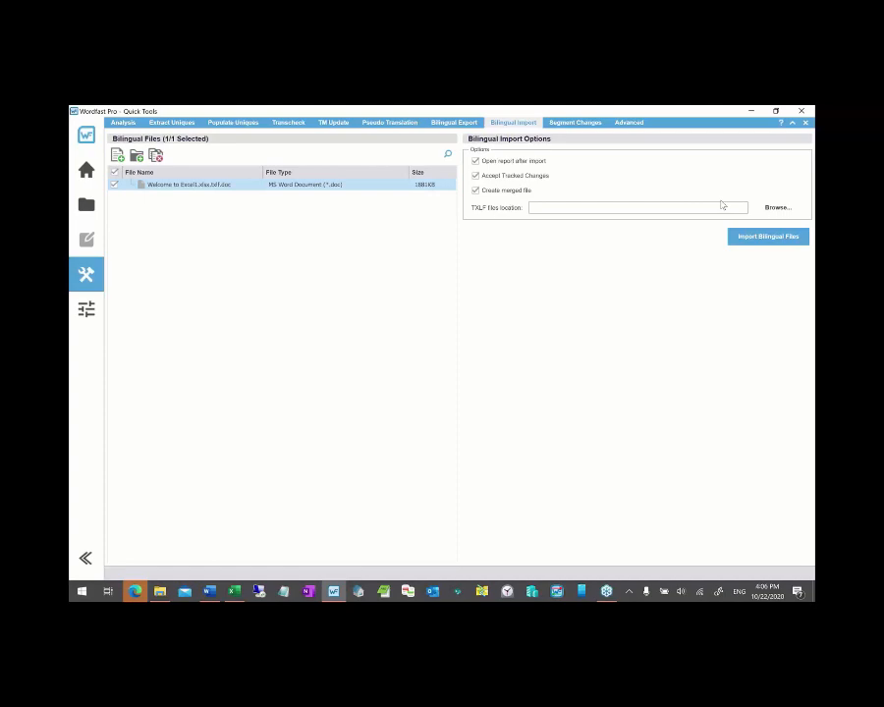
- Set the TXLF files location to the ATA files folder by pasting its path
left_click(776, 207)
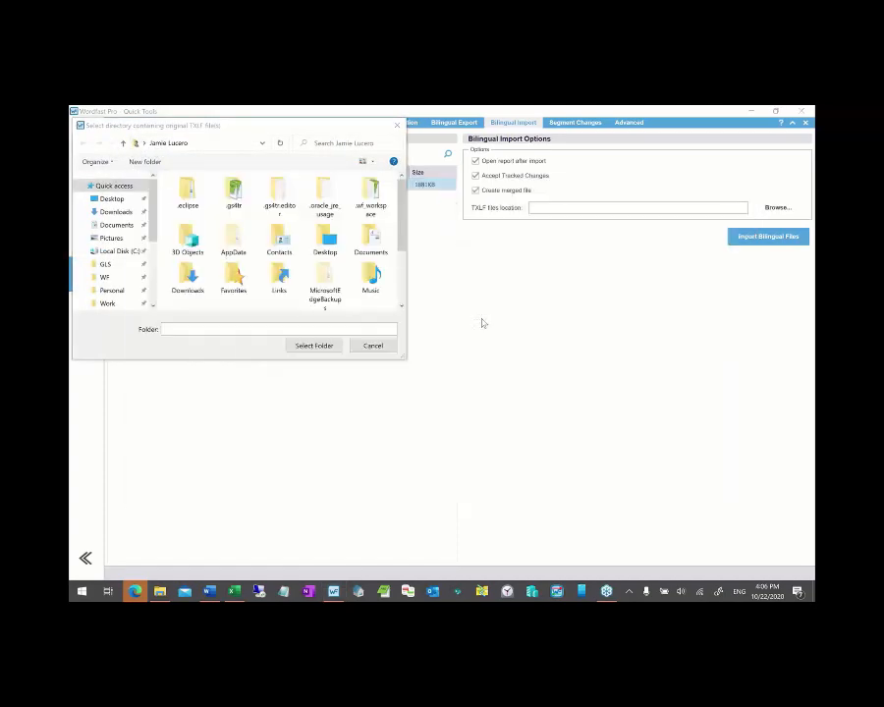
key("alt+Tab")
key("alt+d")
key("ctrl+c")
key("alt+Tab")
key("alt+d")
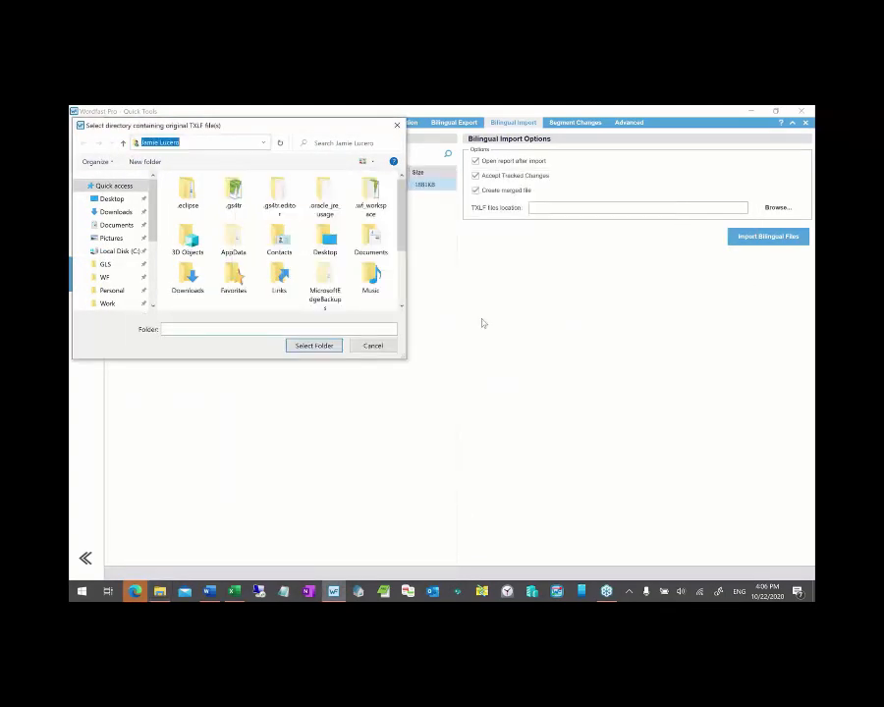
key("ctrl+v")
key("Return")
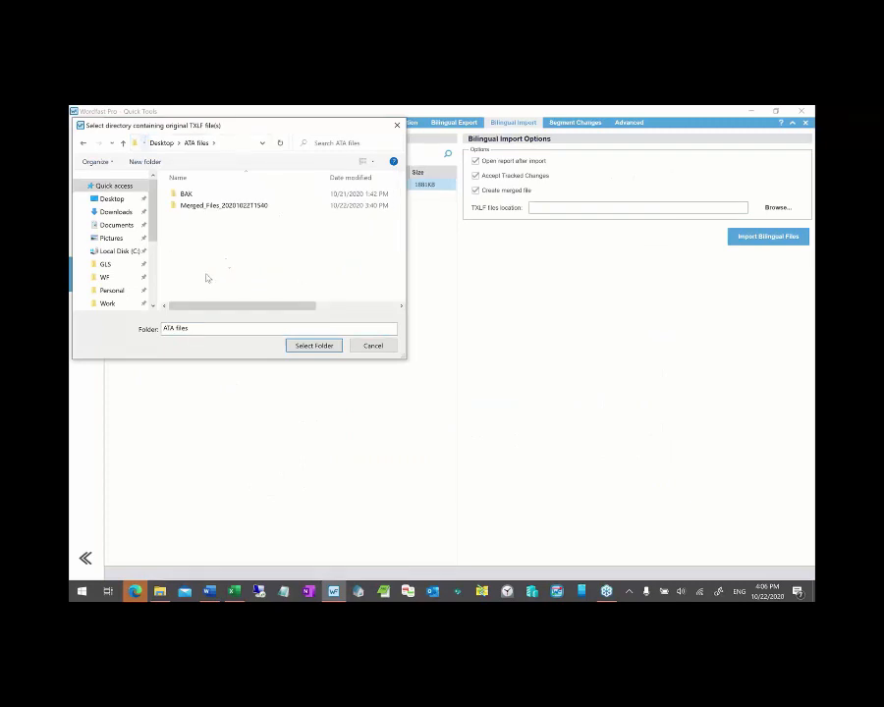
left_click(316, 346)
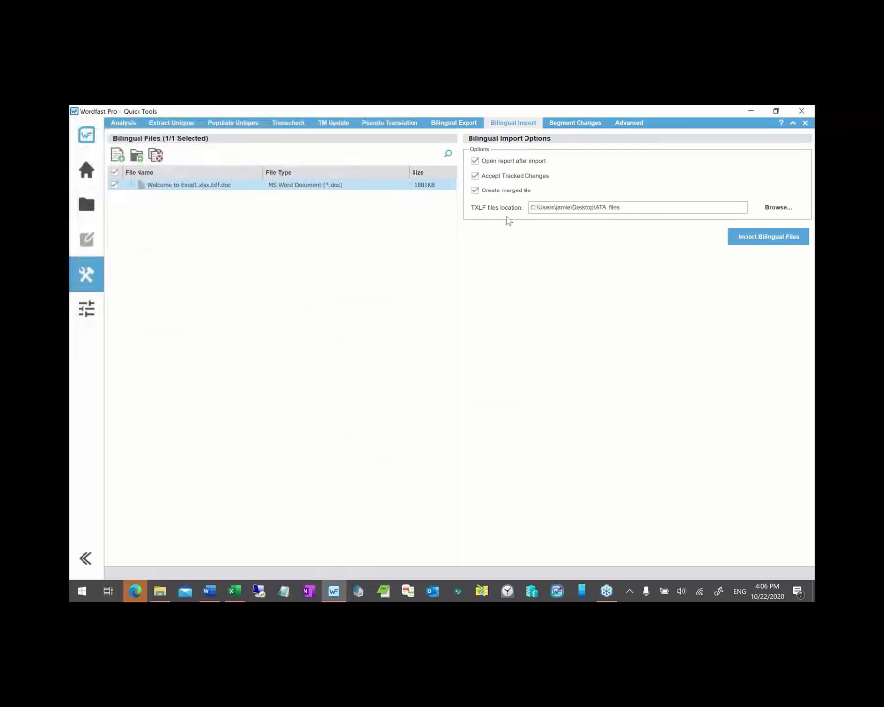
- Import the reviewed bilingual file and check the log showing segment 3's changed target
left_click(747, 239)
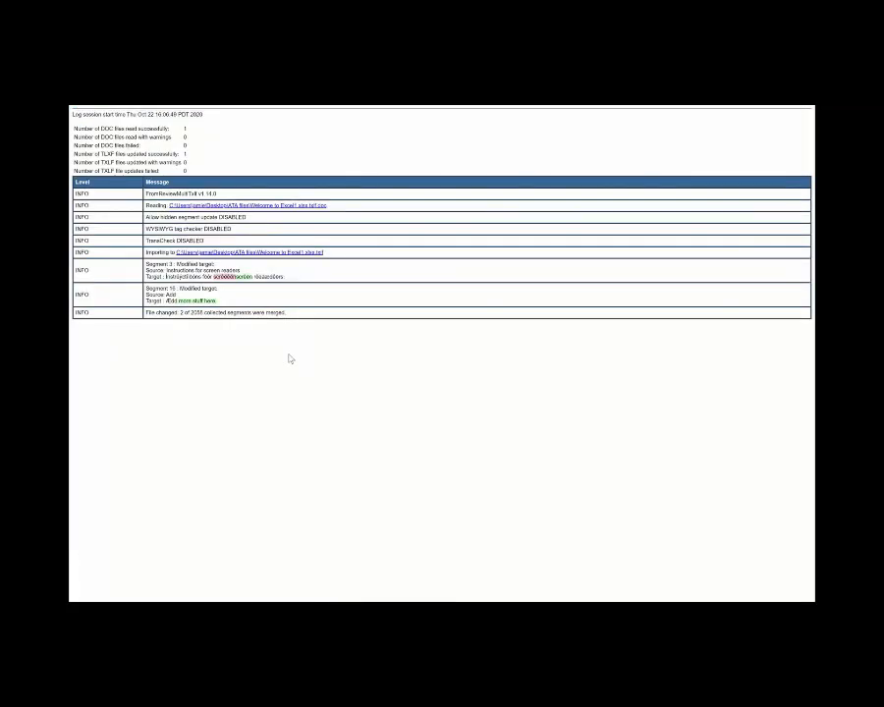
left_click_drag(207, 276, 264, 277)
left_click(258, 313)
- Locate Welcome to Excel1.xlsx.txlf_merged.txlf in the ATA files folder
key("alt+Tab")
key("alt+Tab")
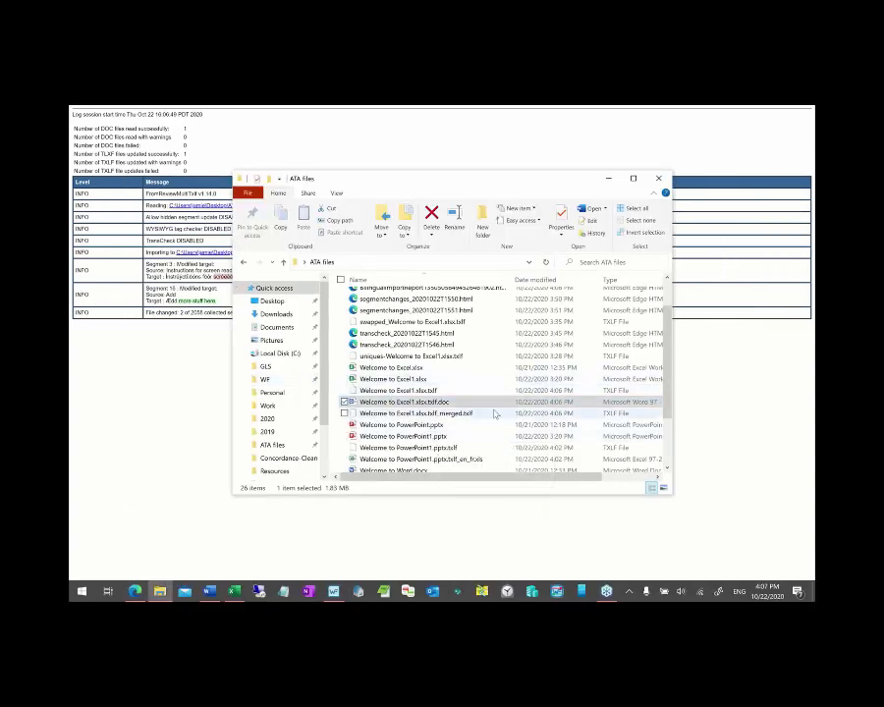
scroll(487, 416, "down", 2)
scroll(491, 414, "up", 1)
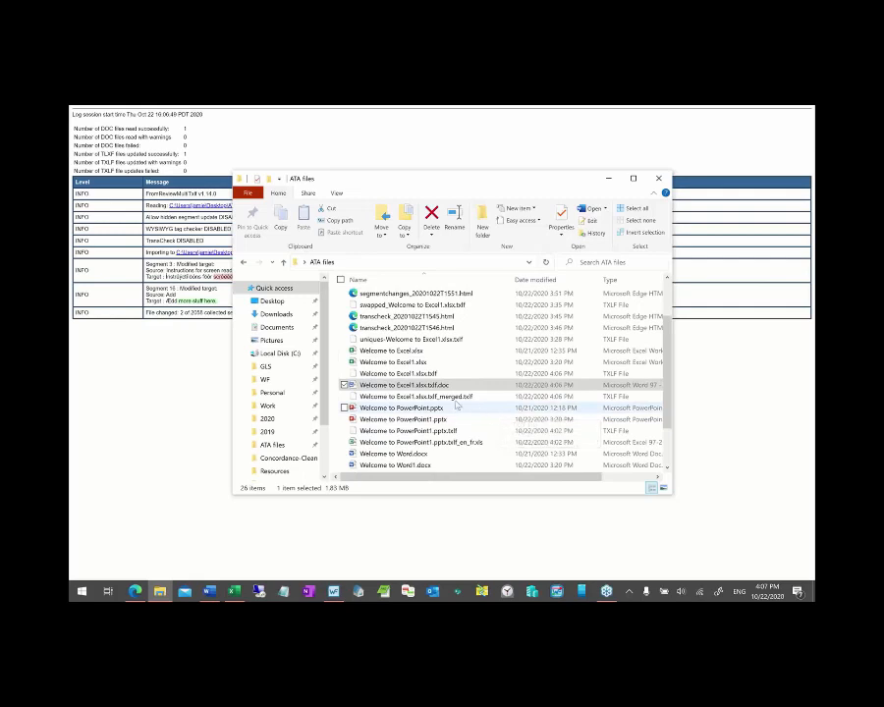
left_click(407, 395)
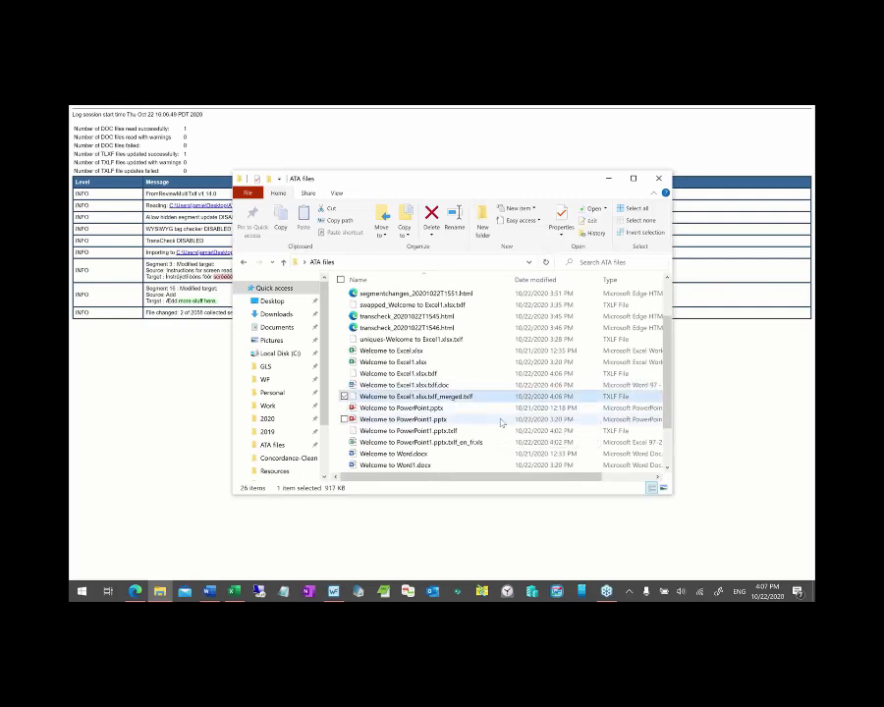
key("alt+Tab")
key("alt+Tab")
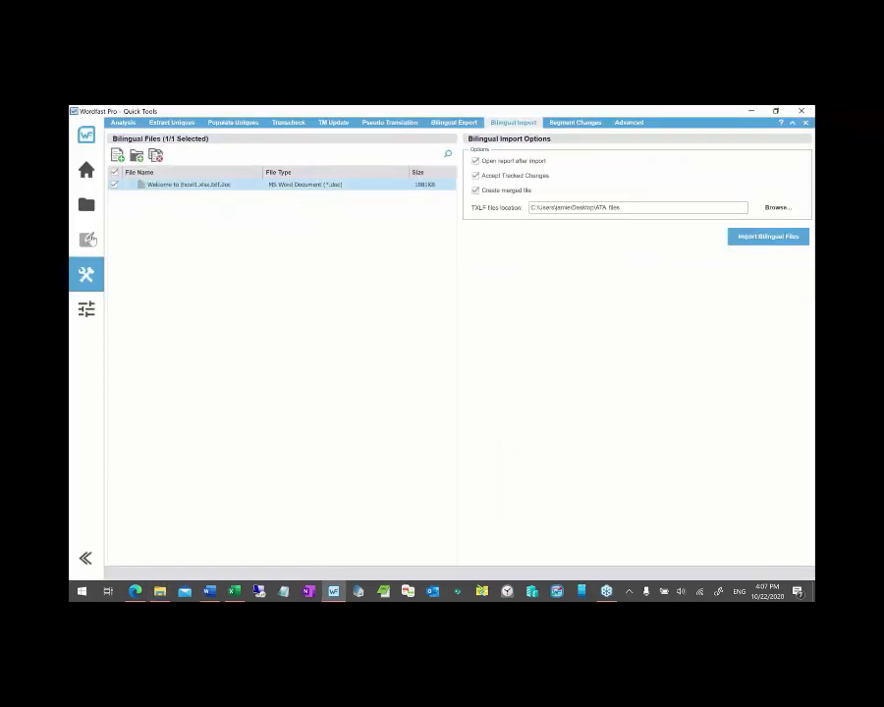
- Add Welcome to Excel1.xlsx.txlf_merged.txlf to the Quick Project and open it in the editor
left_click(87, 204)
key("alt+Tab")
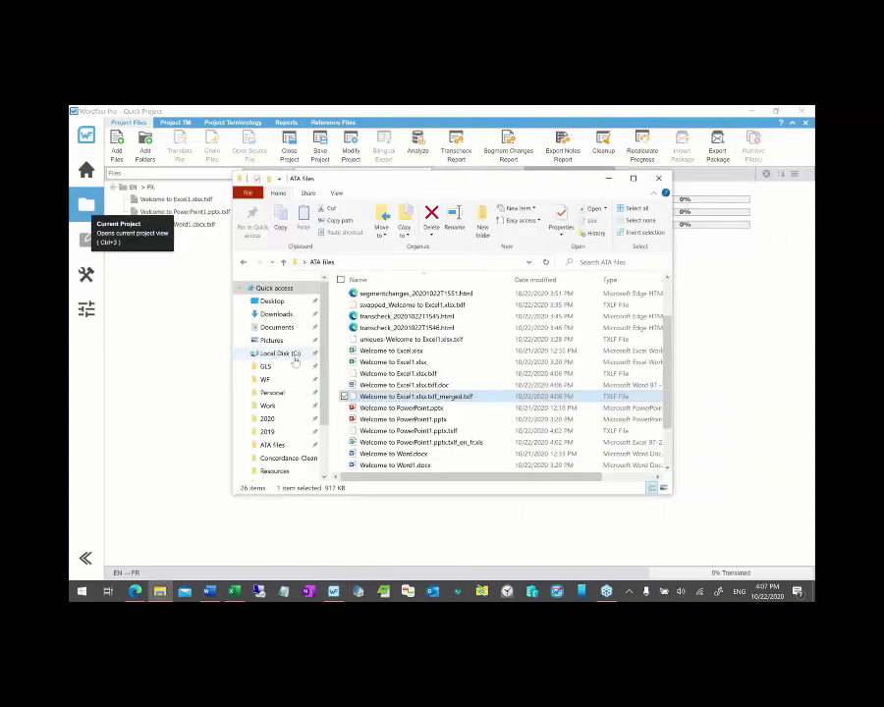
left_click_drag(348, 395, 196, 353)
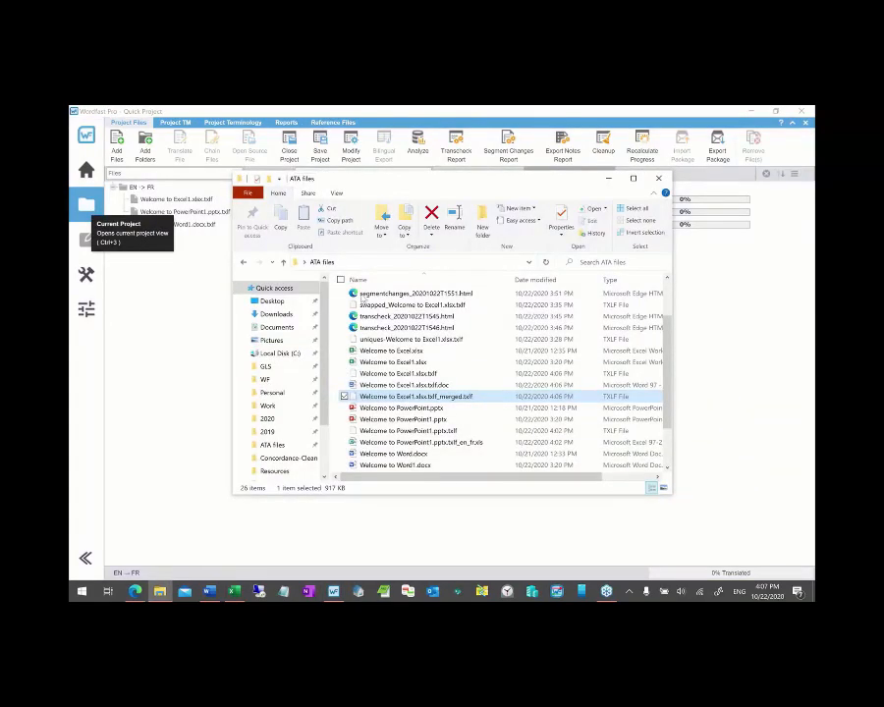
left_click(608, 177)
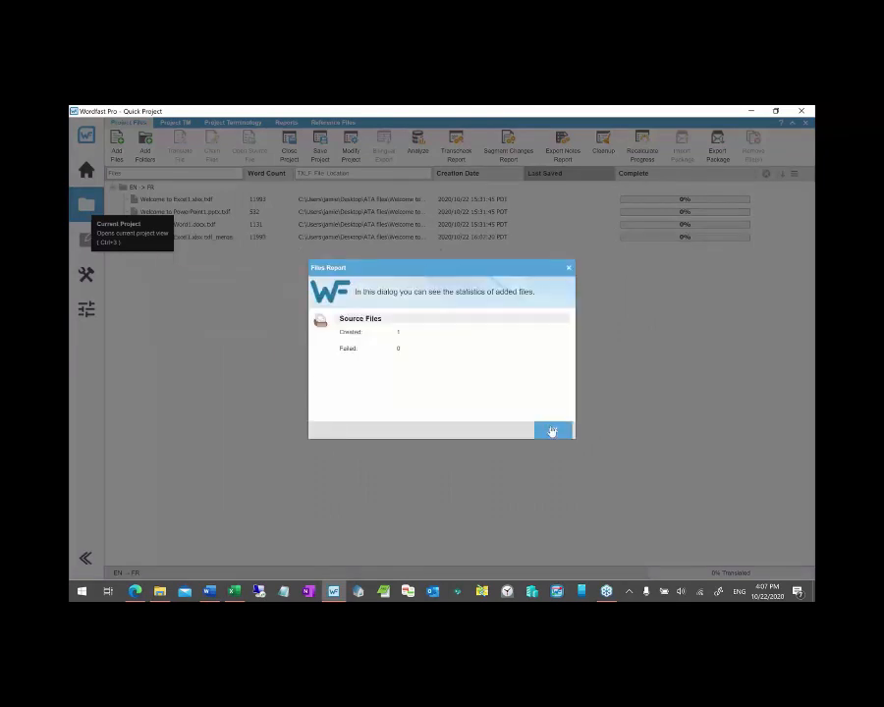
left_click(555, 429)
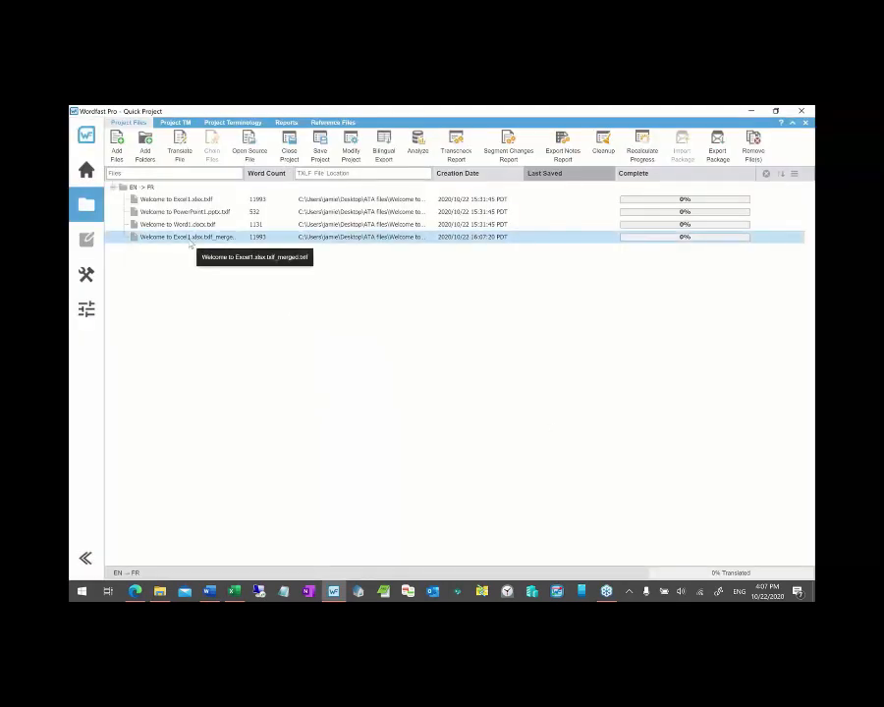
double_click(191, 237)
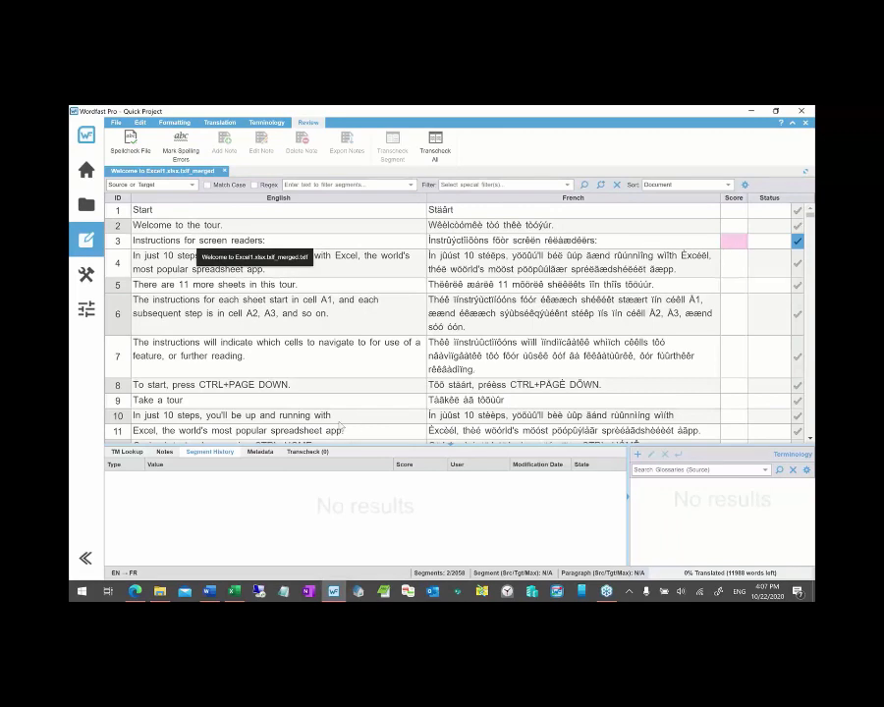
scroll(535, 298, "down", 3)
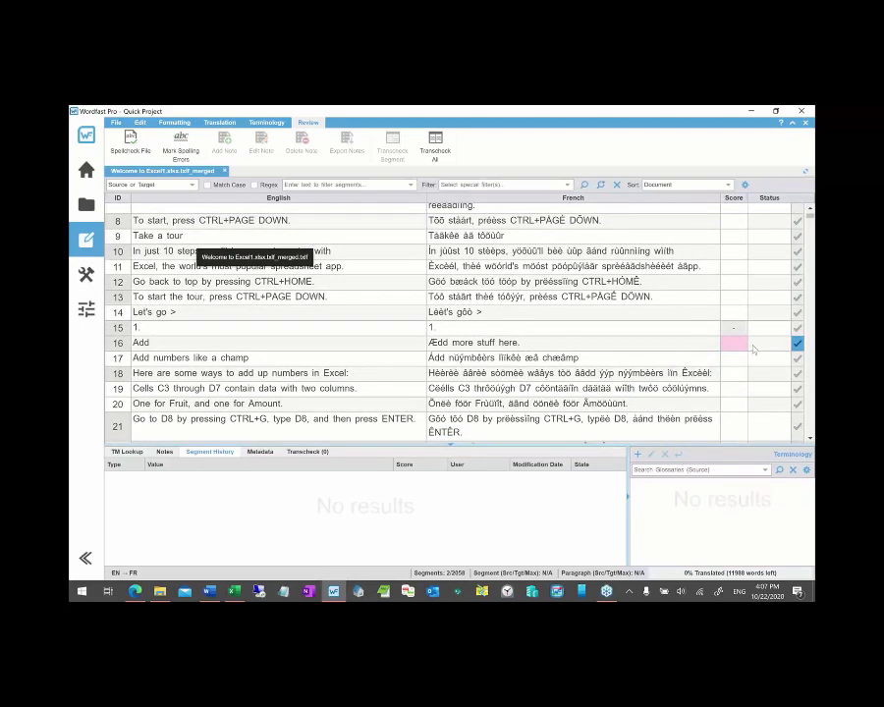
key("alt+Tab")
key("Tab")
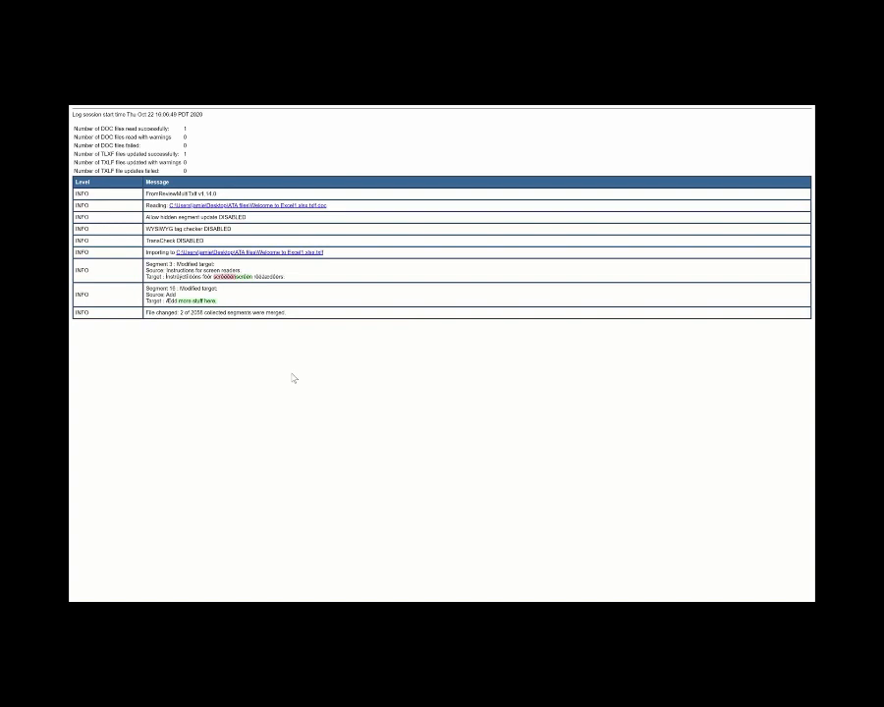
key("alt+Tab")
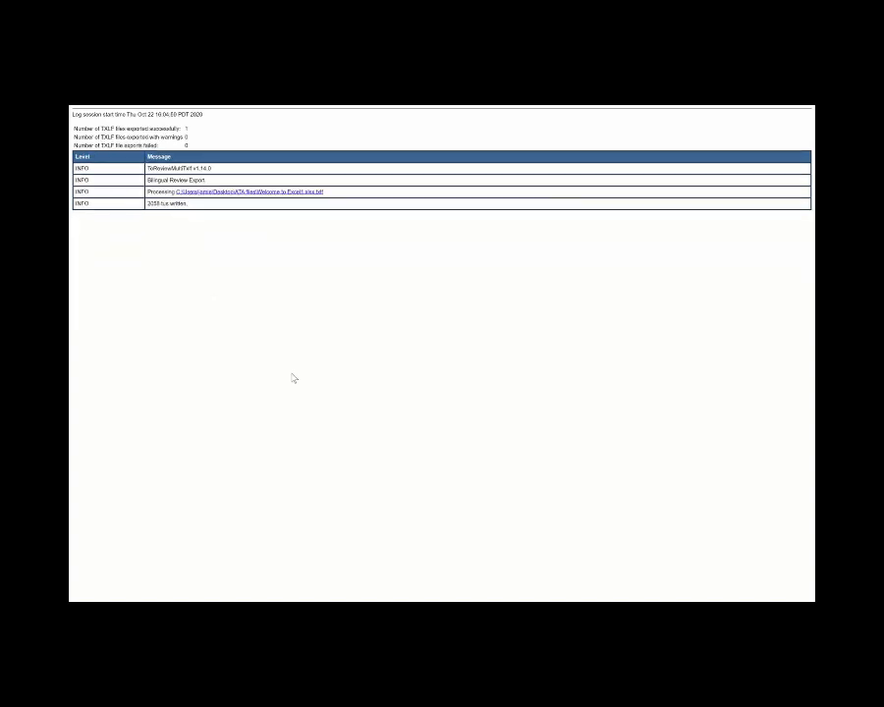
key("alt+Tab")
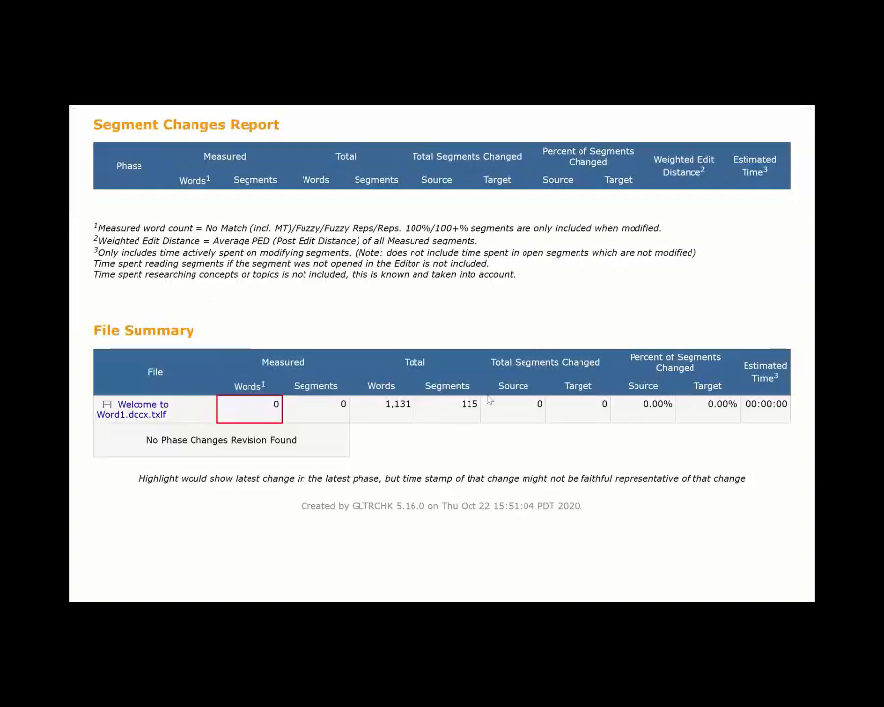
key("alt+Tab")
key("alt+Tab")
key("alt+Tab")
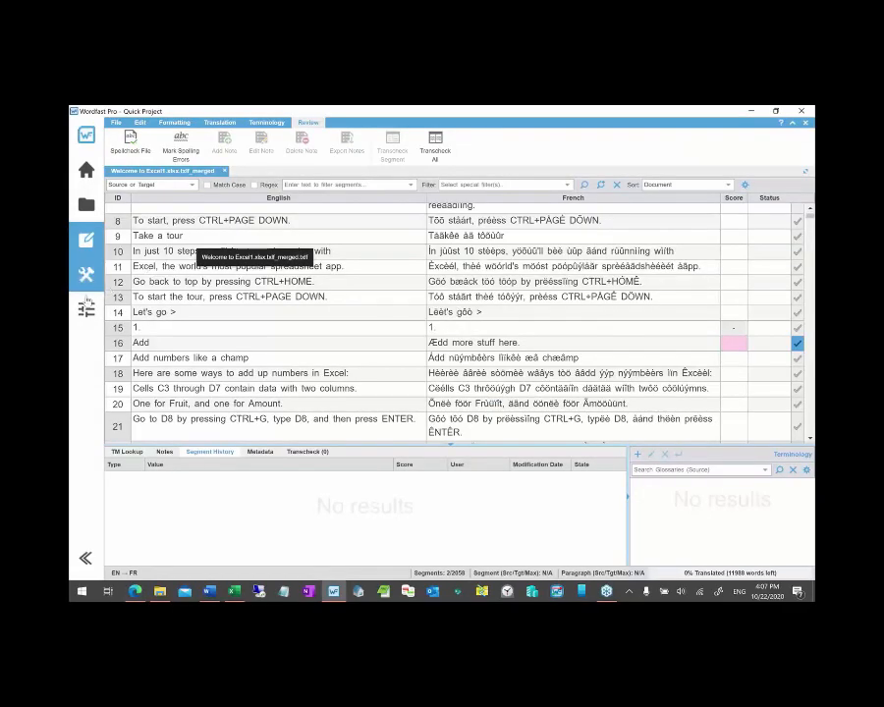
left_click(86, 276)
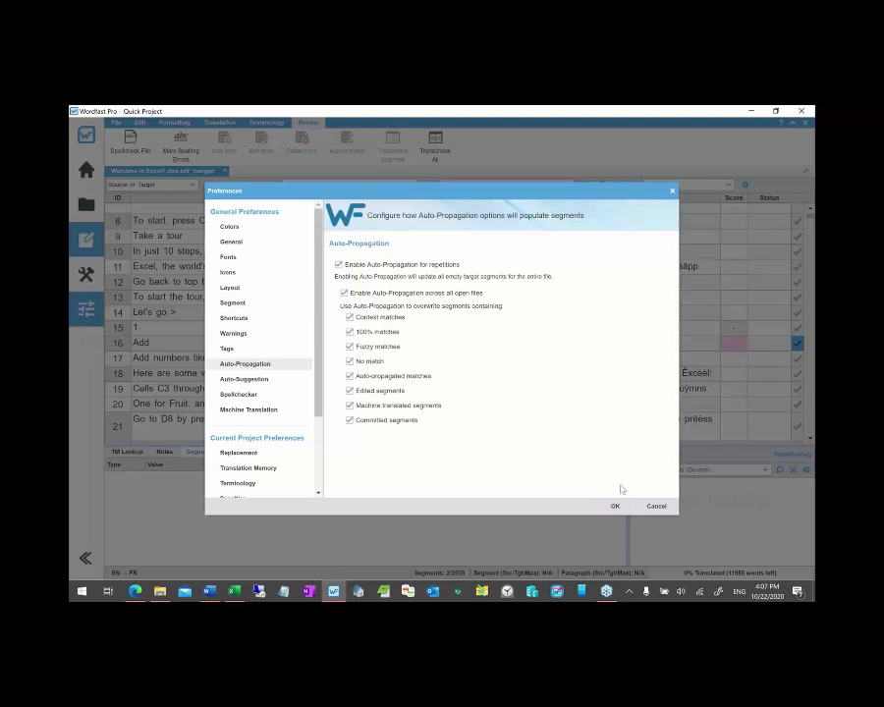
- Cancel Preferences and look at the Quick Tools bilingual import tools
left_click(655, 506)
left_click(86, 278)
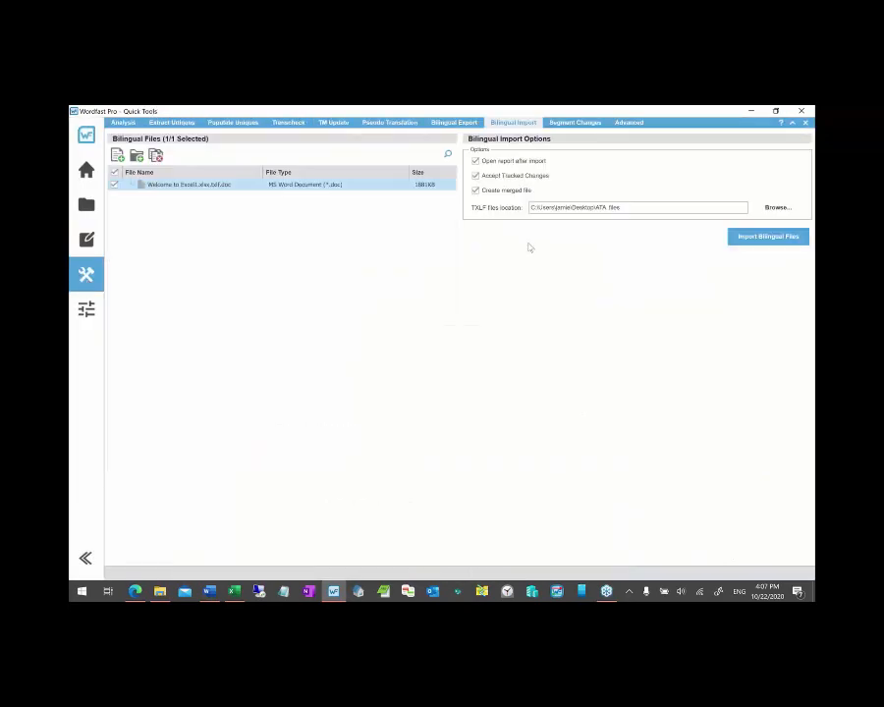
left_click(811, 148)
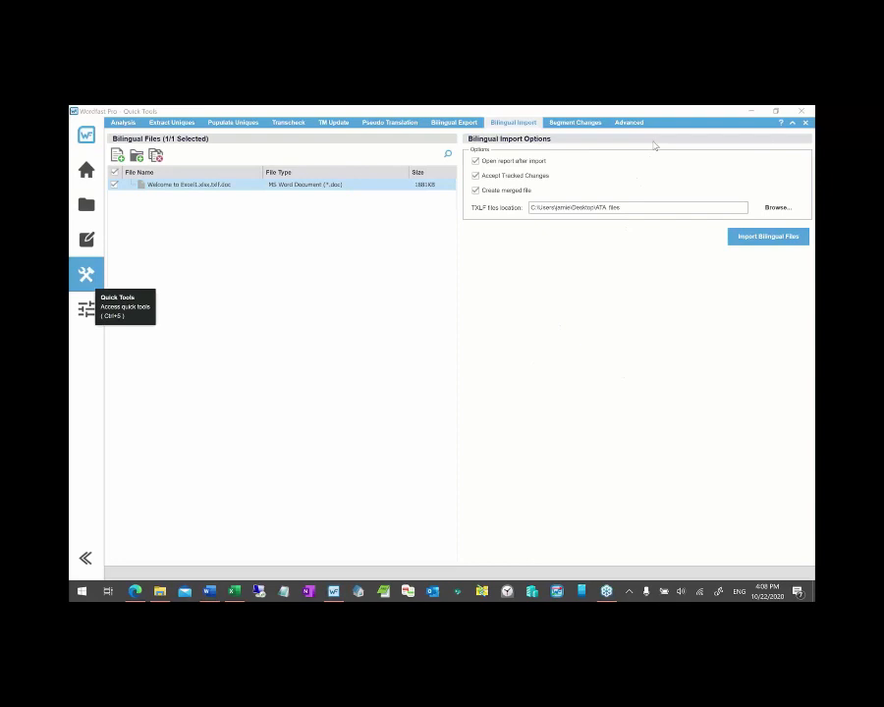
left_click(294, 398)
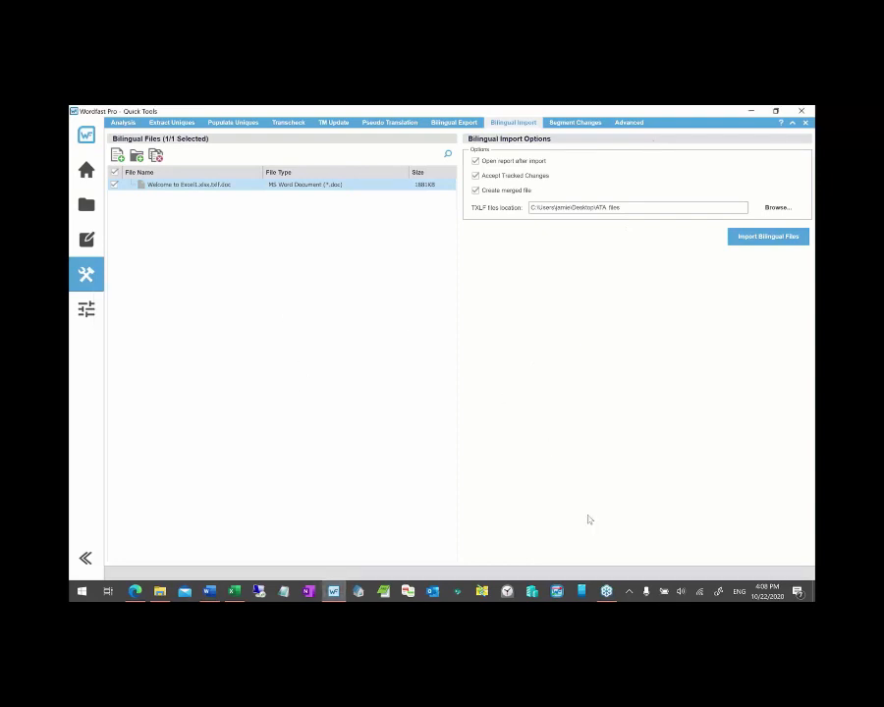
- Close the merged Excel file's editor tab and return to the four-file project list
mouse_move(605, 590)
left_click(88, 243)
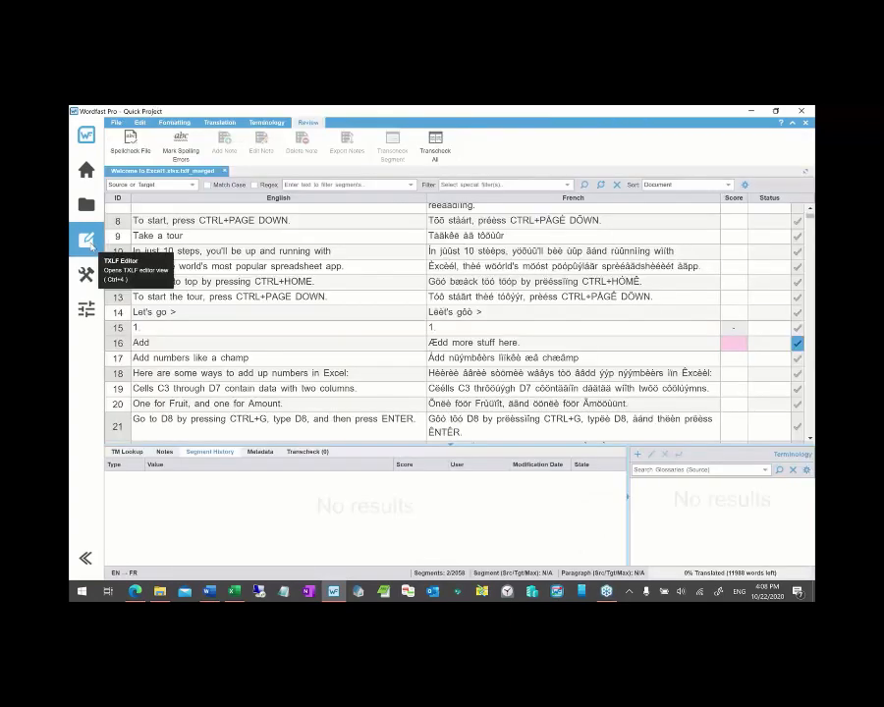
left_click(224, 172)
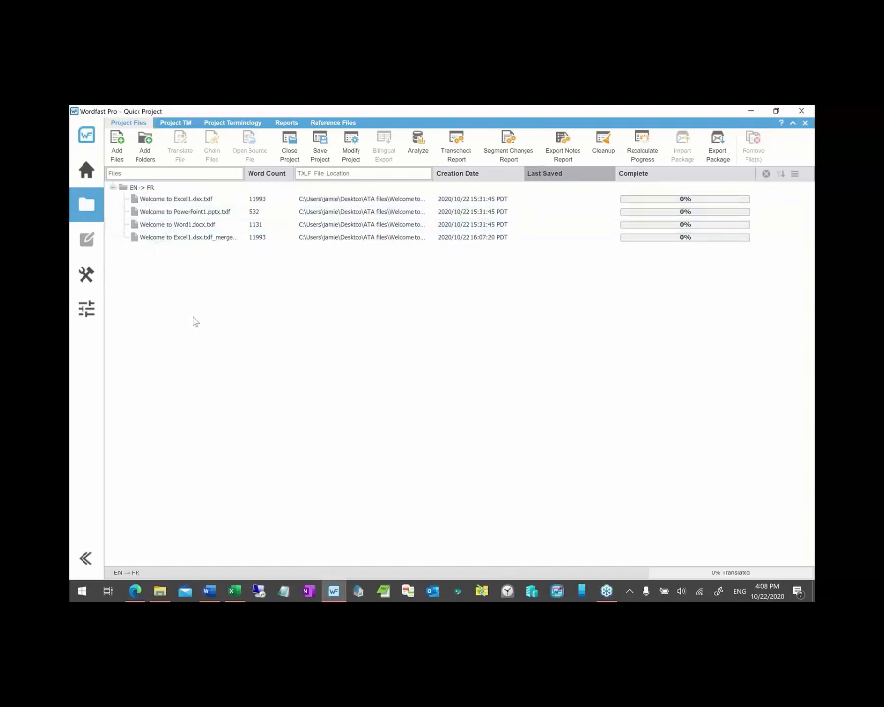
left_click(85, 274)
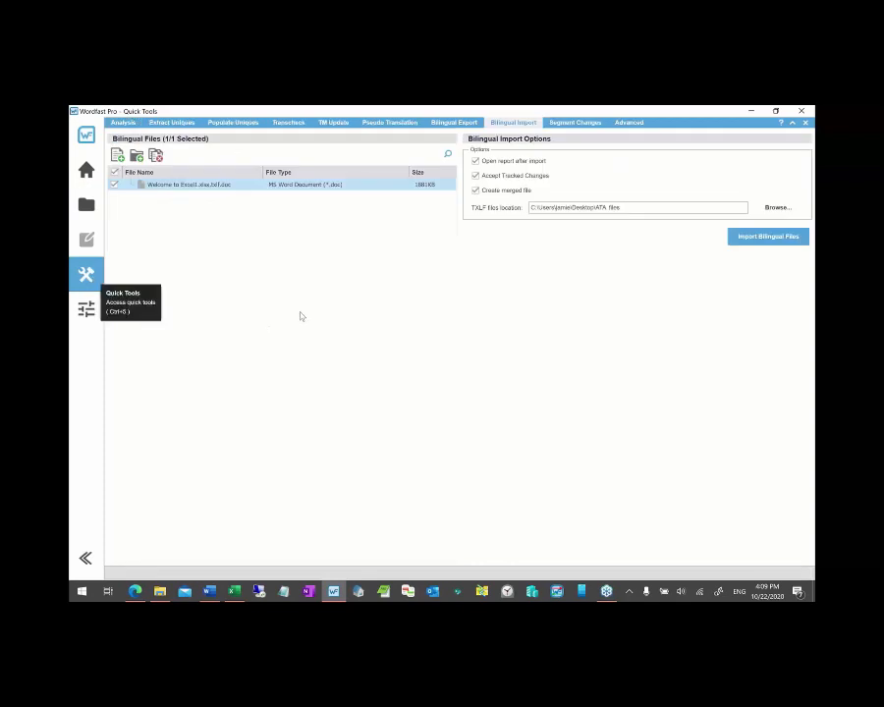
left_click(85, 211)
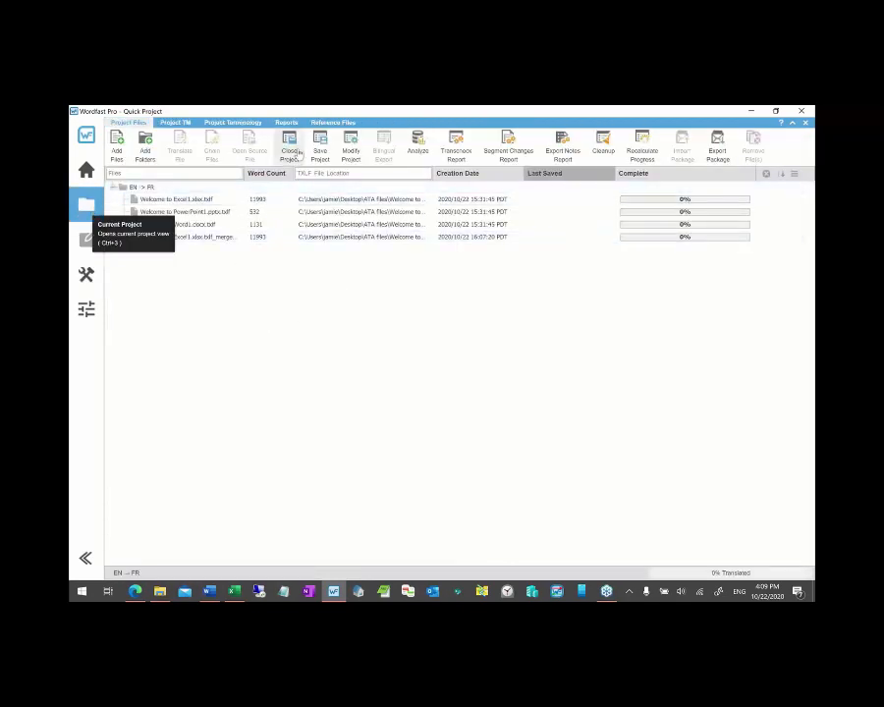
- Close the Quick Project, start a new project, and cancel creating a translation memory
left_click(290, 150)
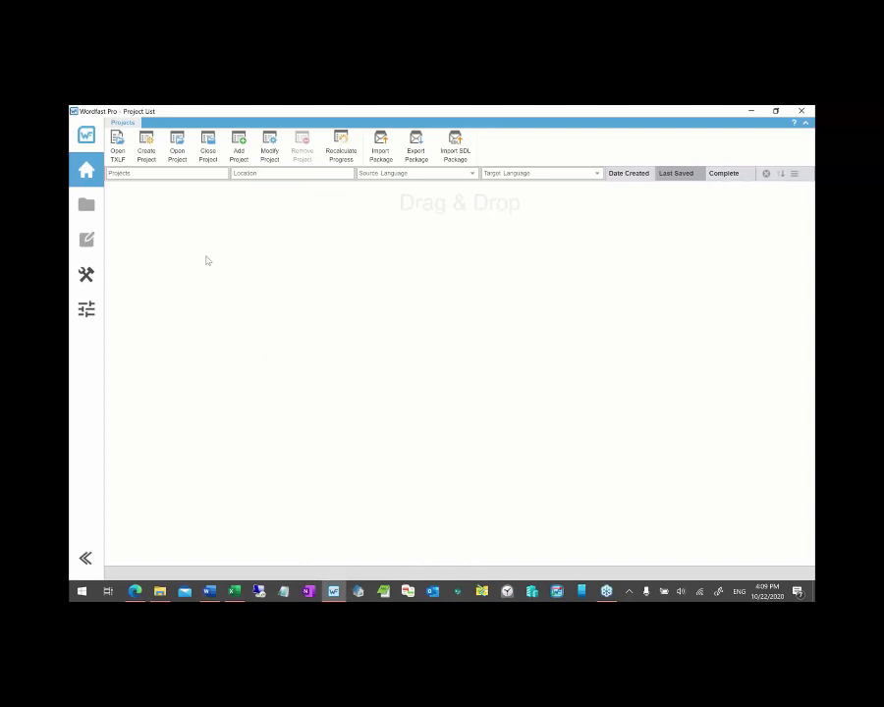
left_click(150, 155)
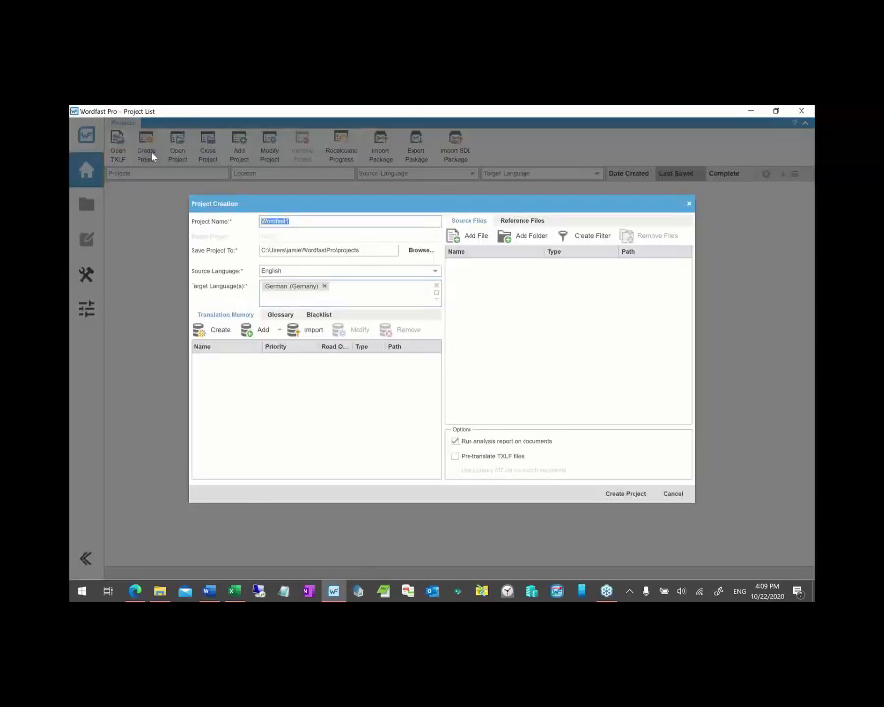
left_click(218, 329)
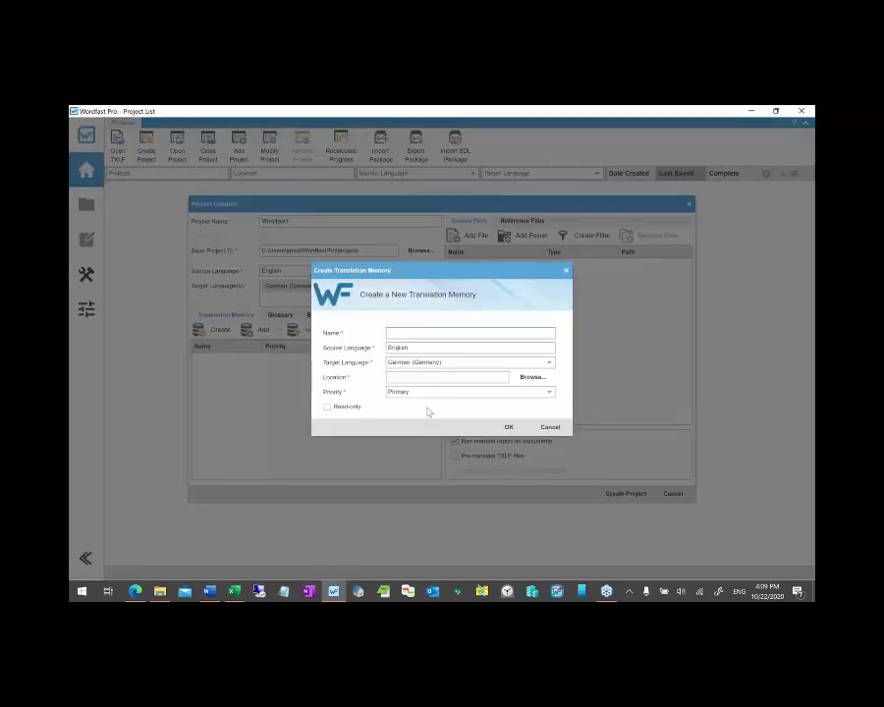
left_click(549, 428)
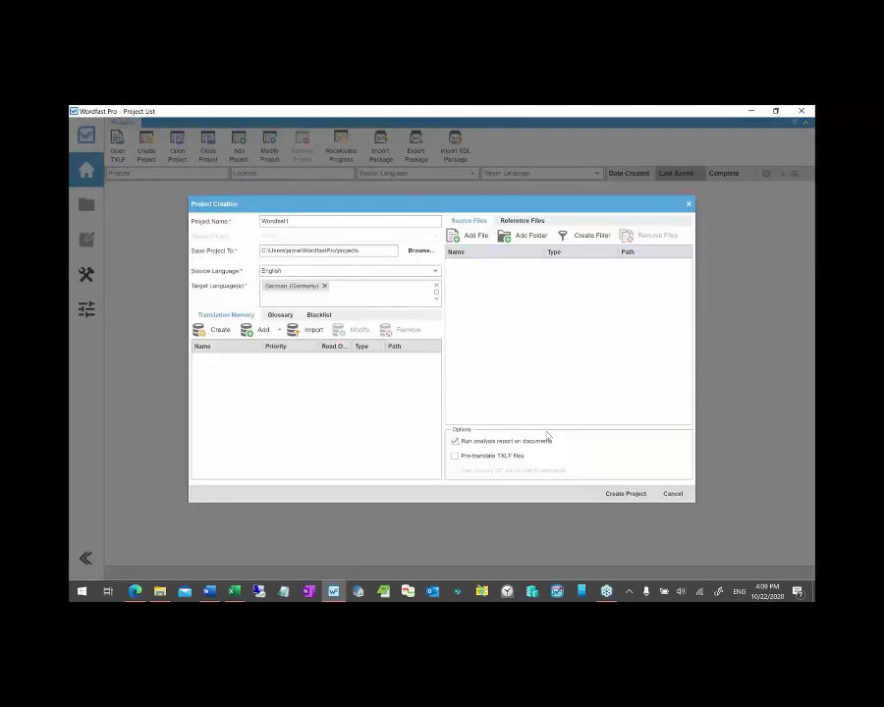
- View the remote TM connection's WFA server settings, then dismiss without connecting
left_click(280, 330)
left_click(282, 358)
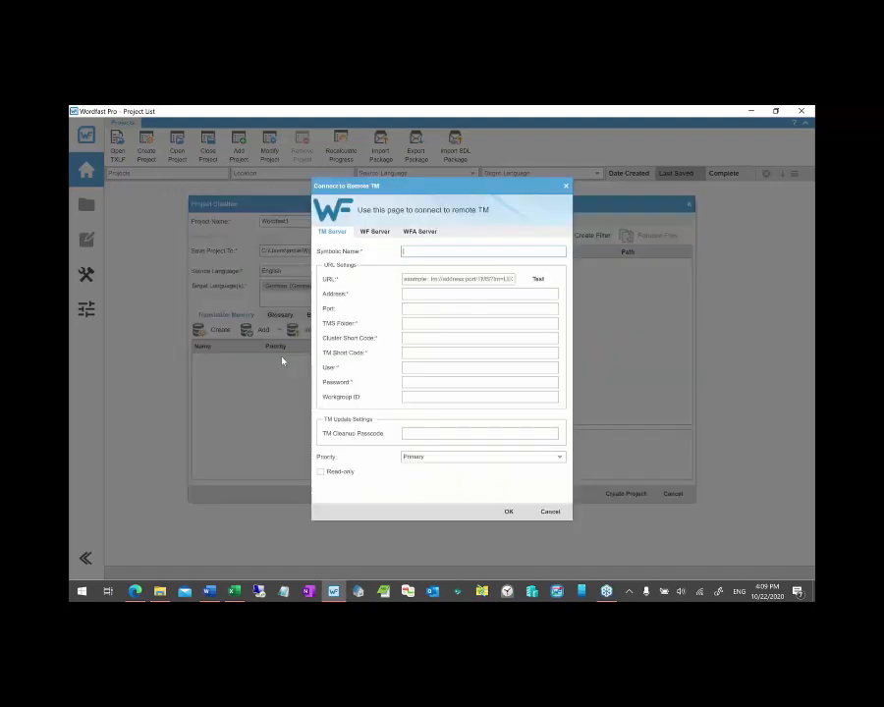
left_click(421, 233)
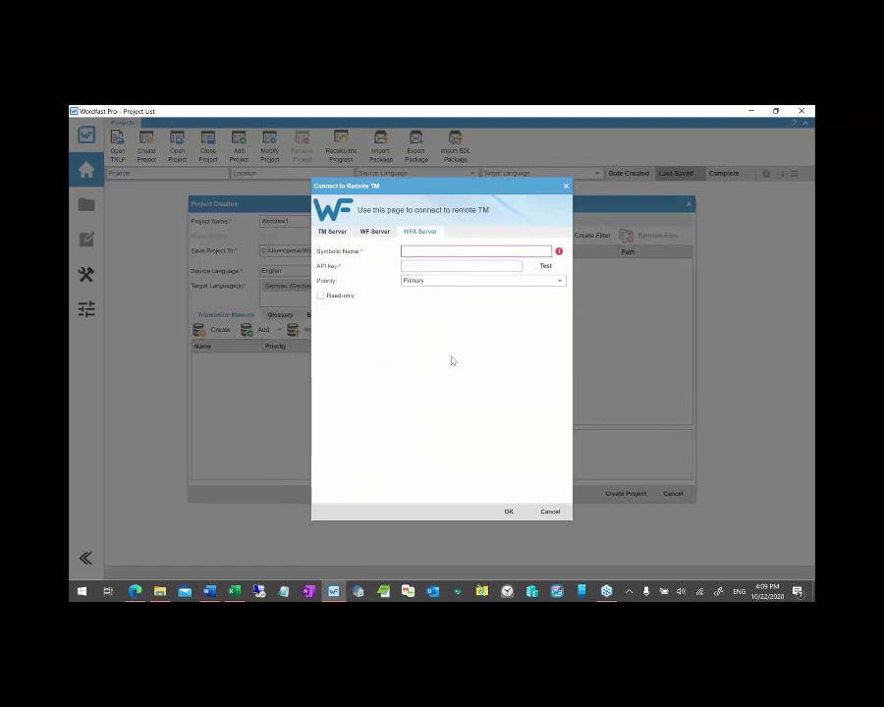
left_click(550, 511)
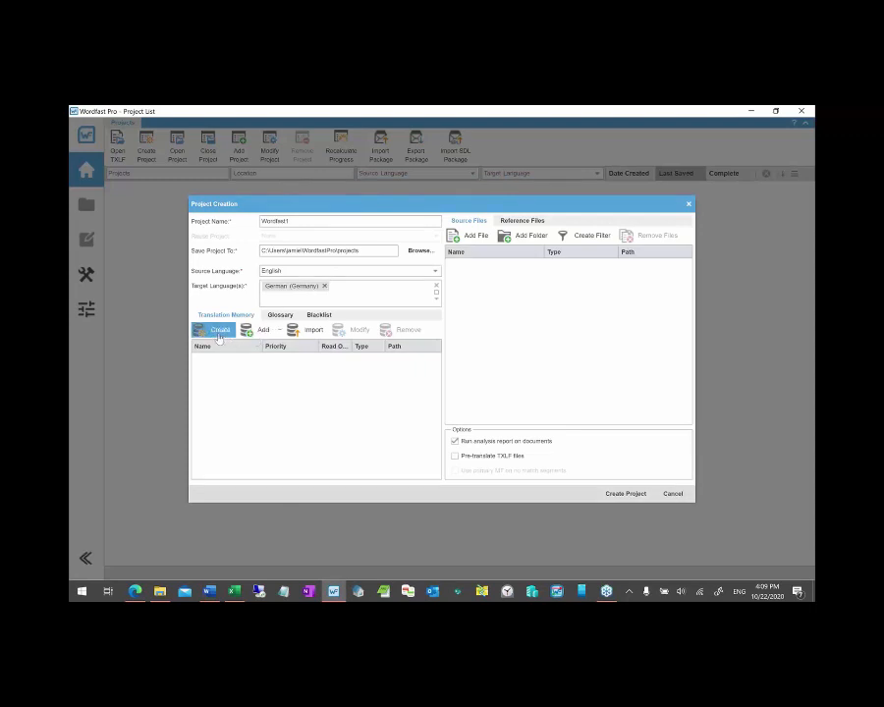
- Begin a translation memory named 'Loc', browse for a folder, then abandon it
left_click(219, 335)
type("Local")
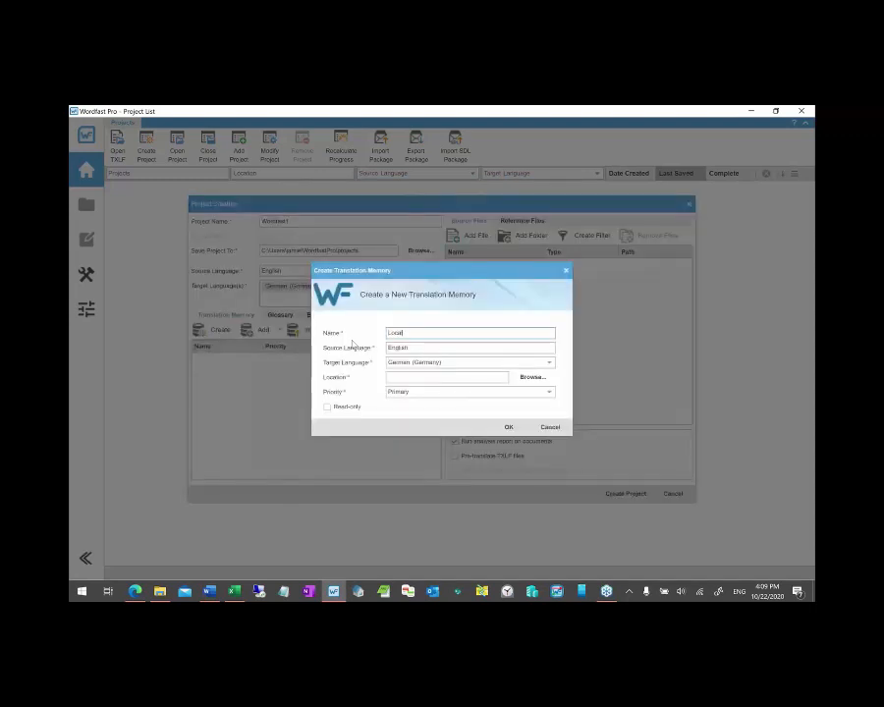
left_click(530, 377)
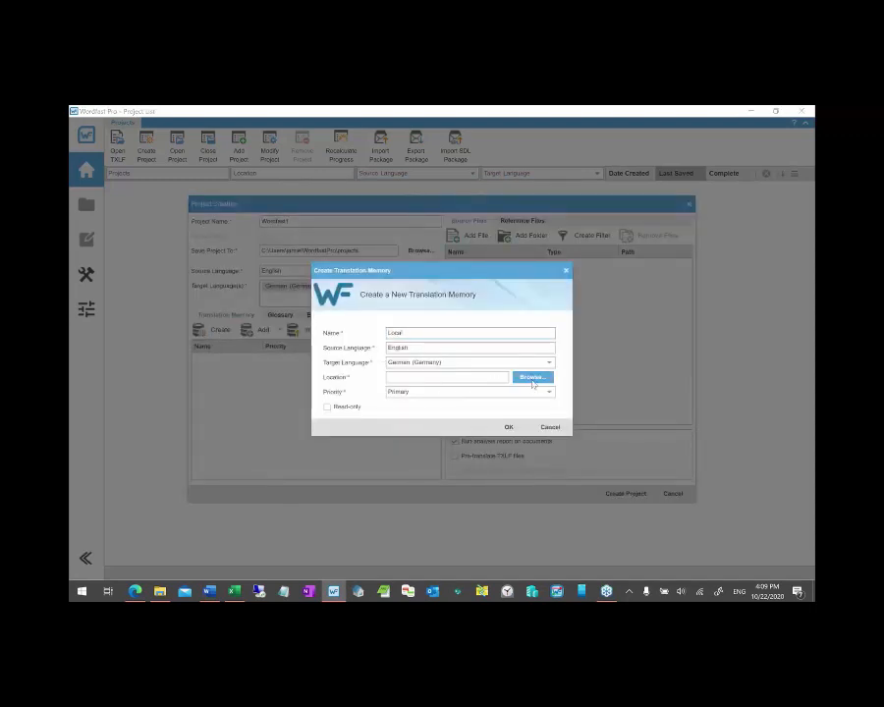
left_click(373, 346)
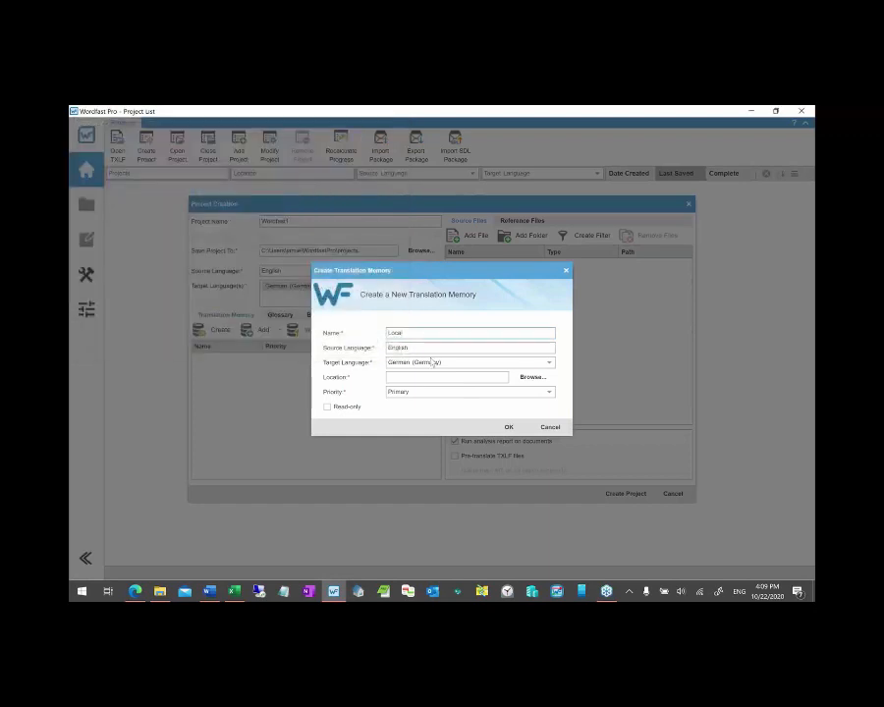
left_click(550, 427)
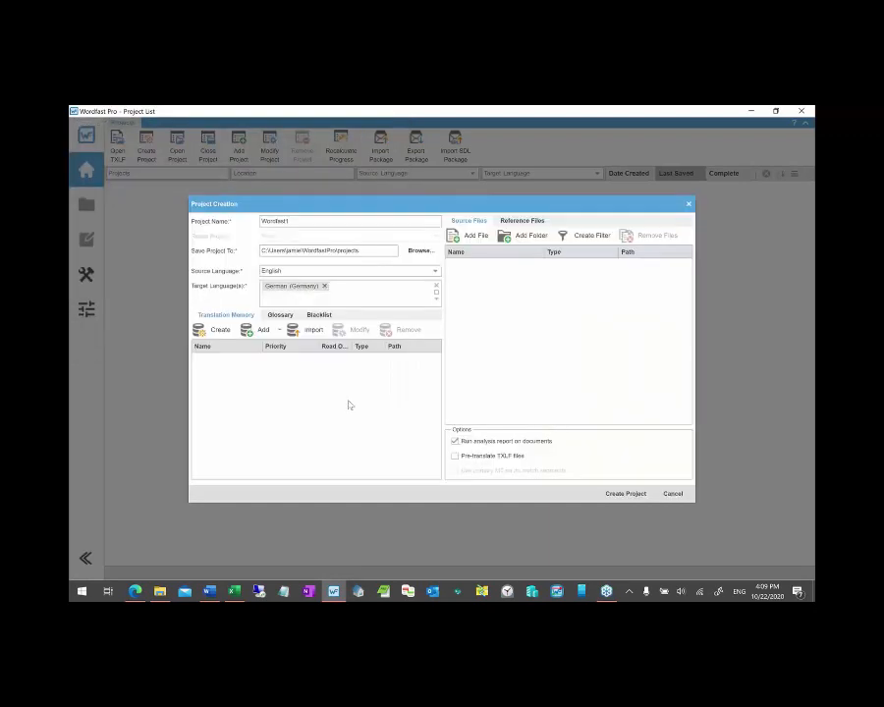
- On the Glossary settings, try creating and connecting a remote glossary, cancelling both
left_click(280, 315)
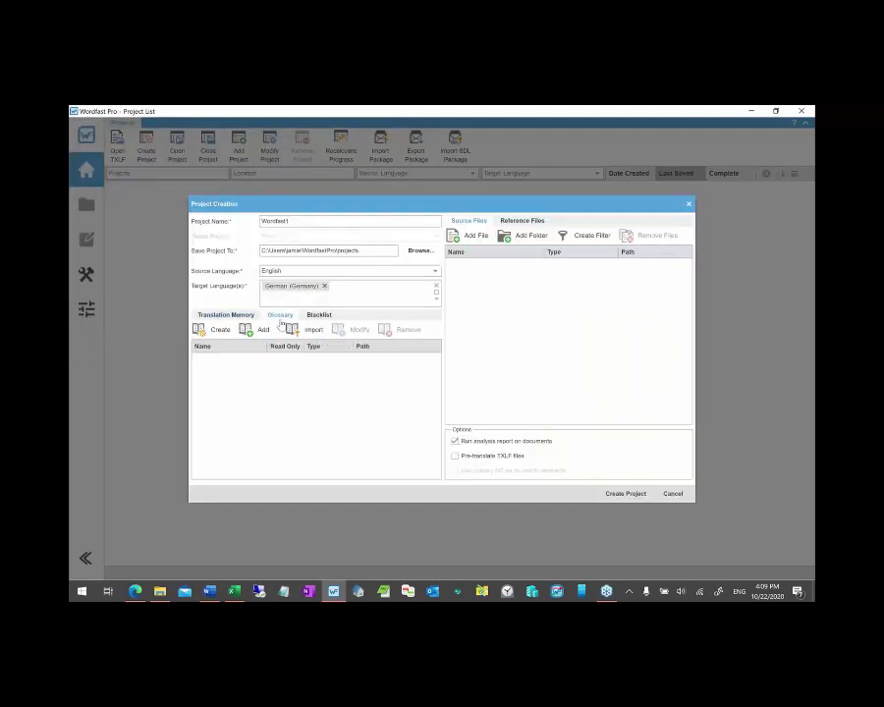
left_click(213, 332)
left_click(548, 420)
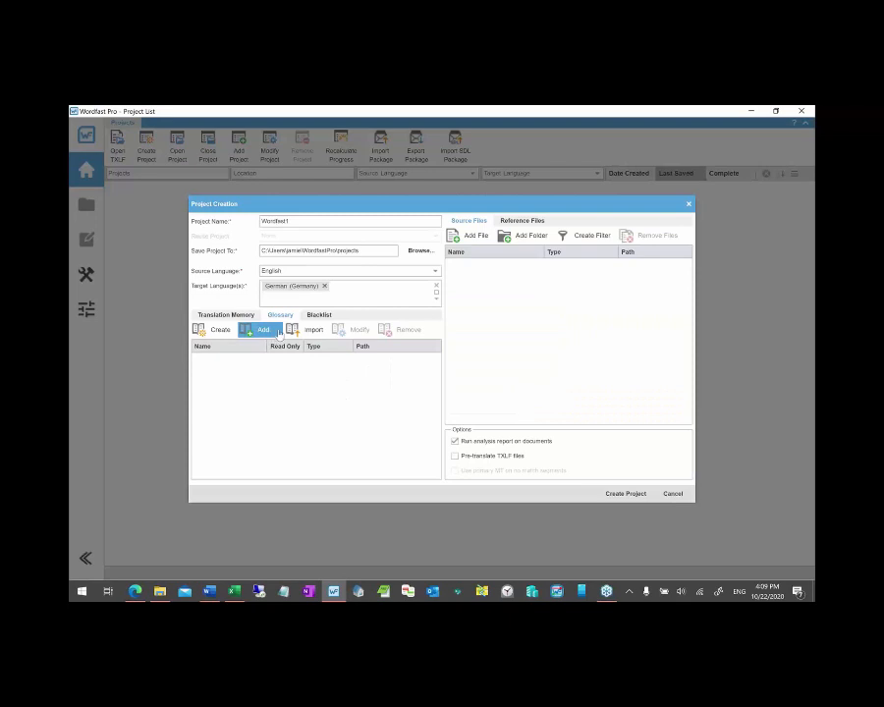
left_click(279, 333)
left_click(281, 358)
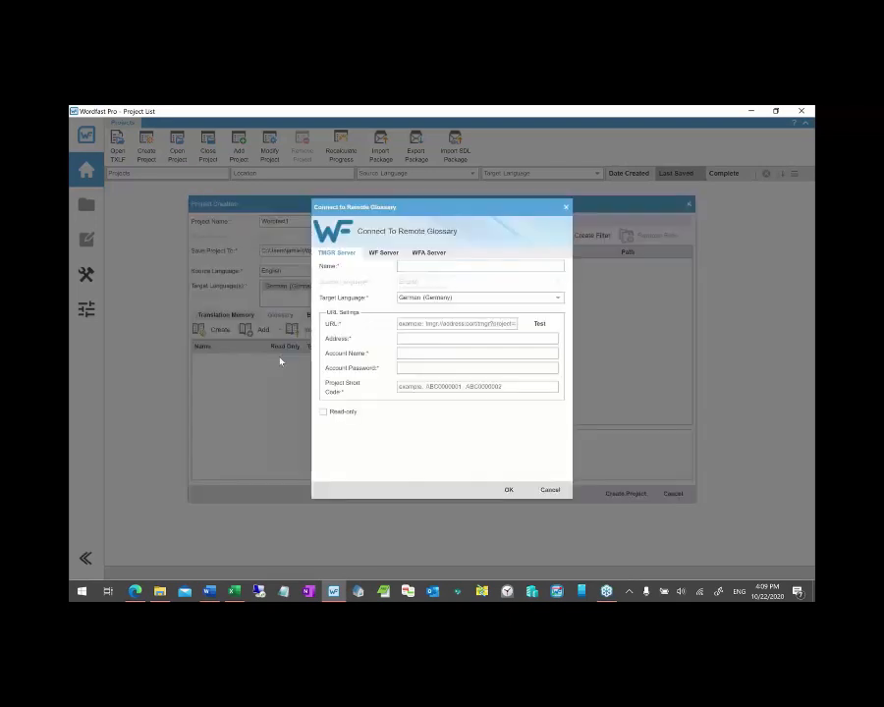
left_click(428, 252)
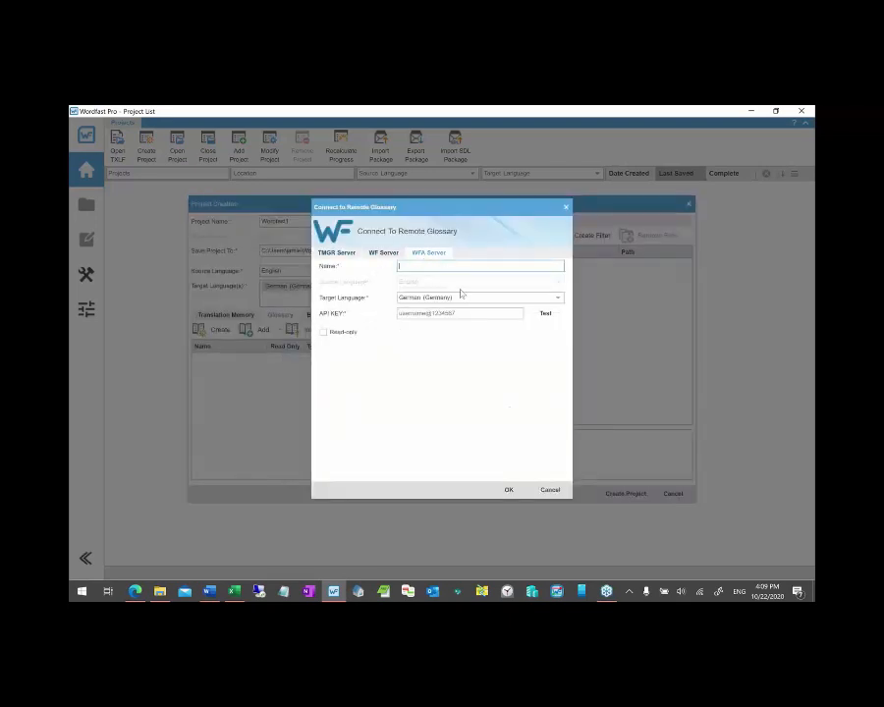
left_click(548, 489)
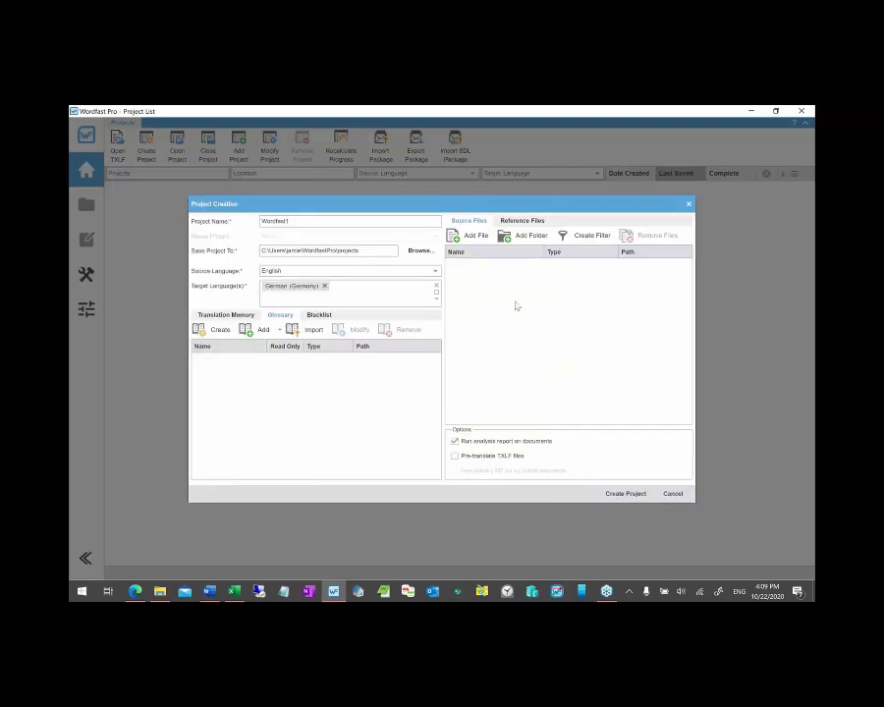
- Add Welcome to Excel.xlsx and Welcome to PowerPoint.pptx from the ATA files folder as project source files
key("alt+Tab")
key("alt+Tab")
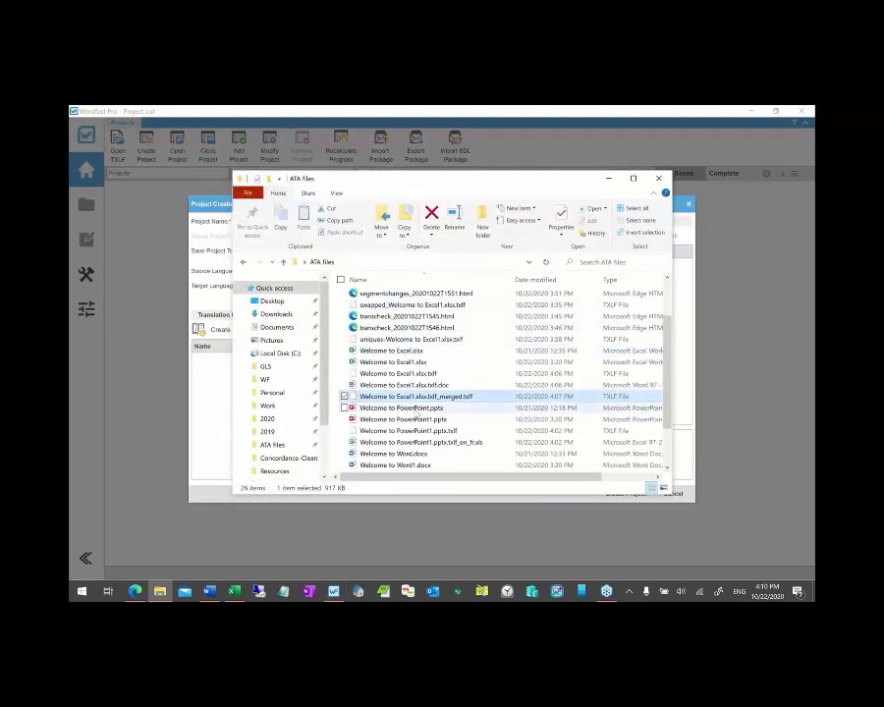
key("Down")
left_click(398, 352)
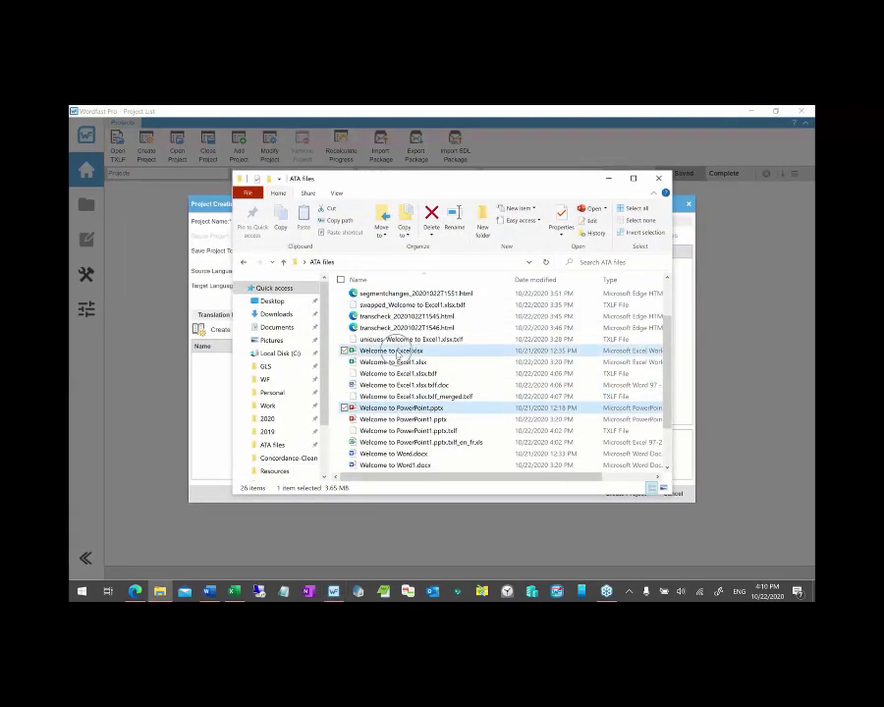
left_click_drag(480, 178, 461, 351)
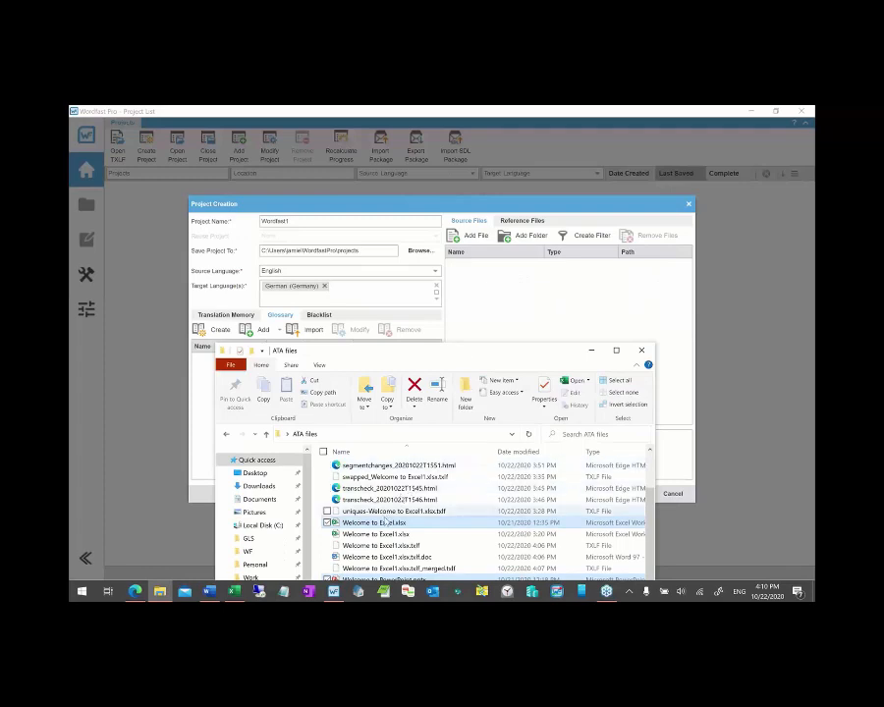
left_click_drag(381, 524, 484, 328)
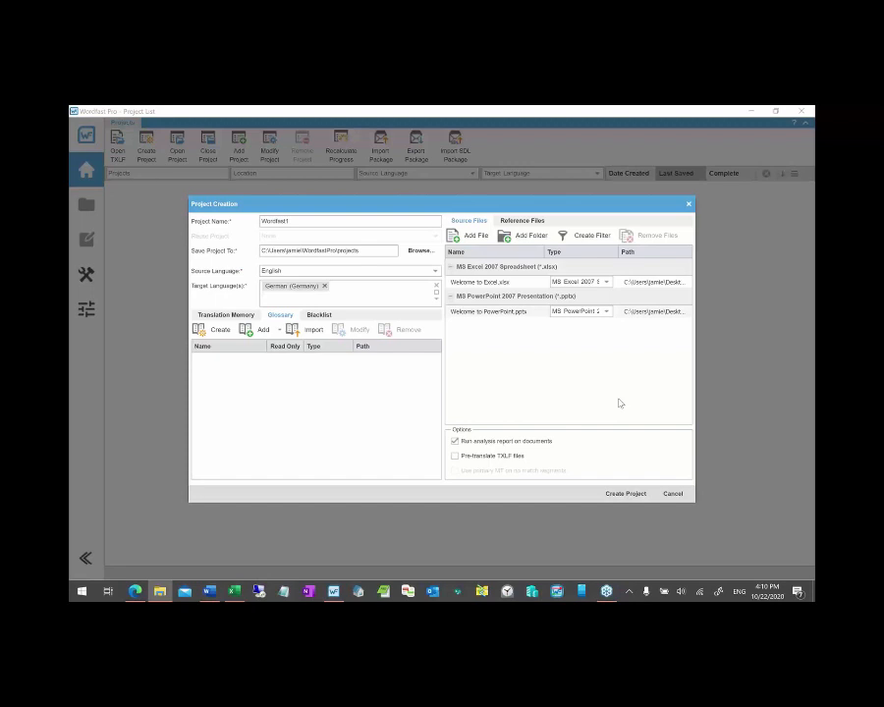
- Replace German (Germany) with French as the project's target language
left_click(324, 286)
type("f")
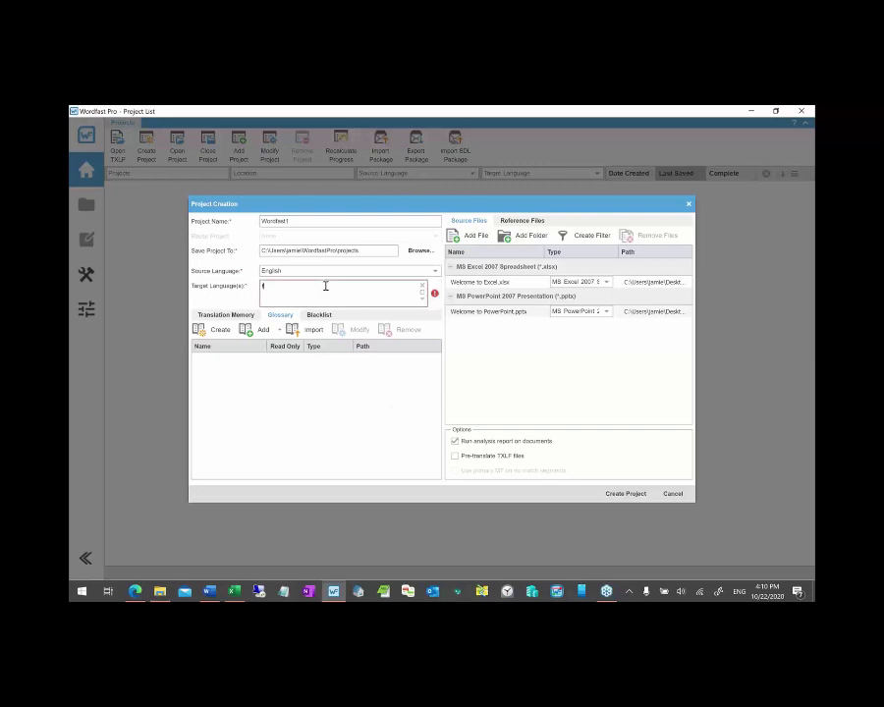
type("rench")
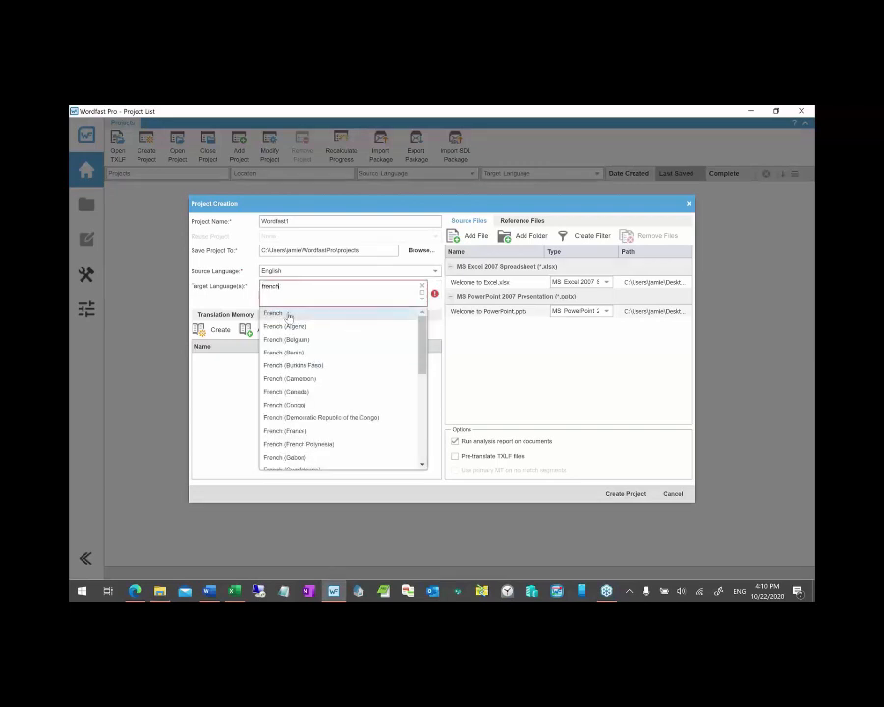
left_click(288, 314)
- Rename the project to Chained and bring Wordfast Pro back to the front
double_click(305, 221)
type("Ch")
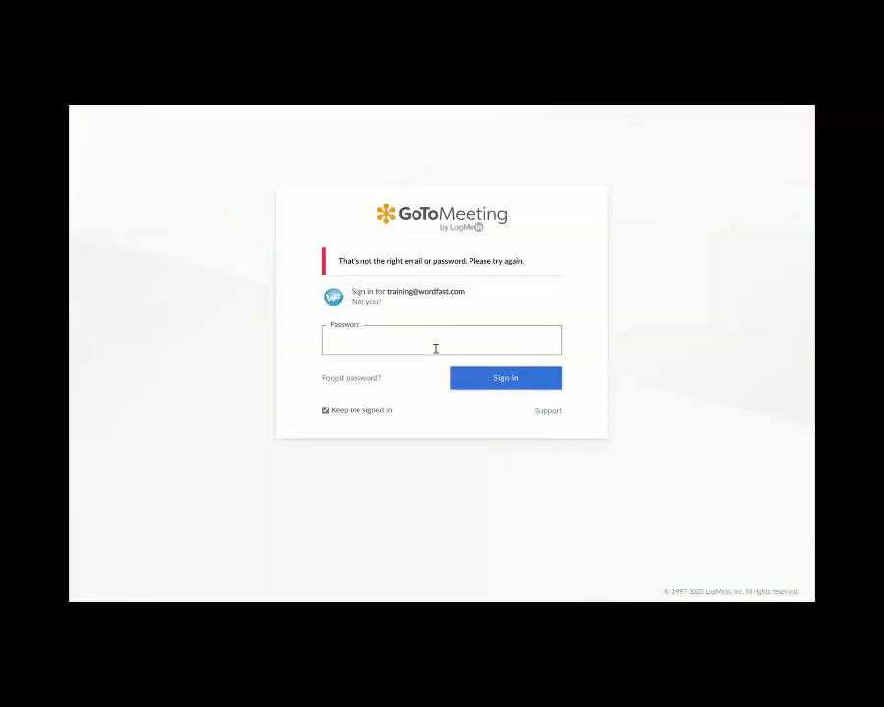
key("alt+Tab")
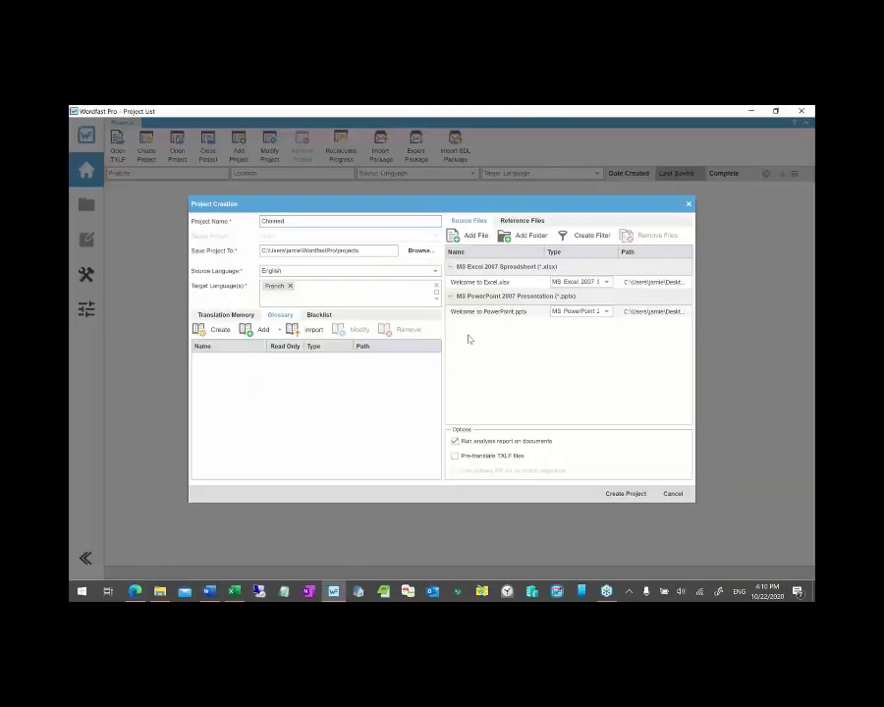
key("alt+Tab")
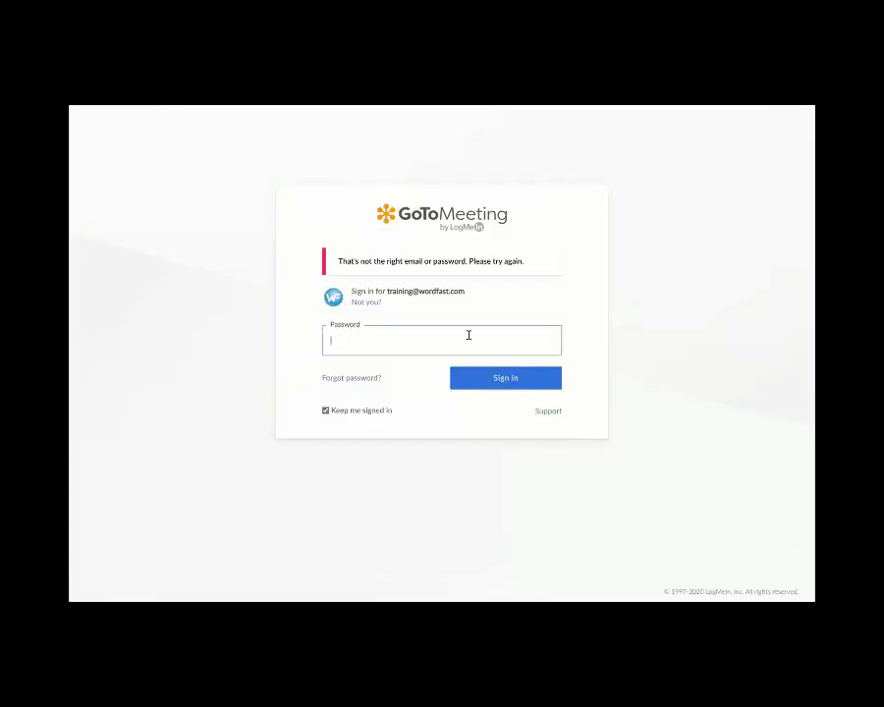
key("alt+Tab")
key("alt+Tab")
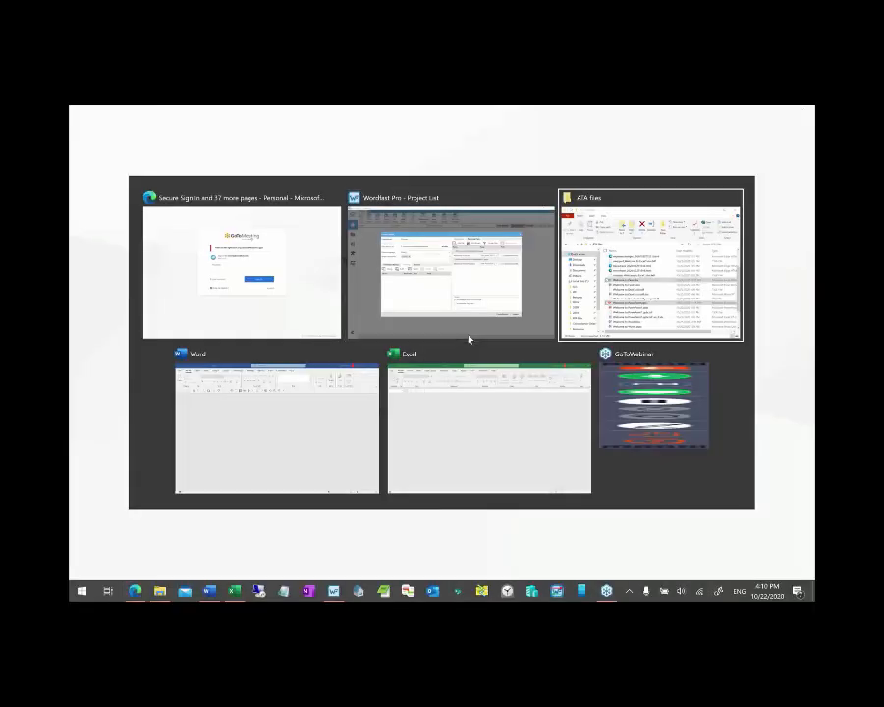
left_click(469, 337)
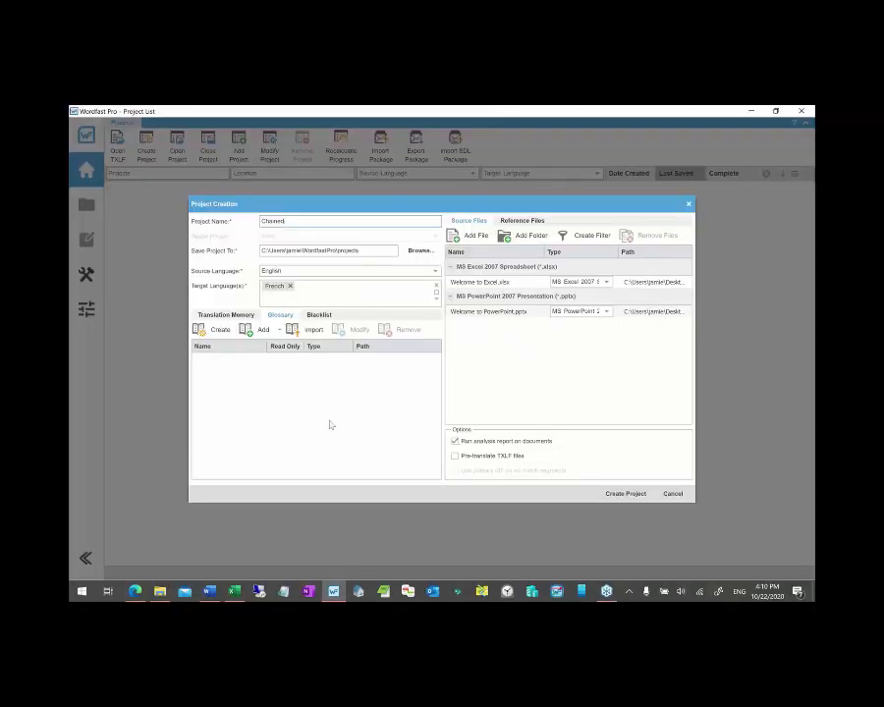
- Create a project glossary named Local stored in the Desktop folder
left_click(214, 329)
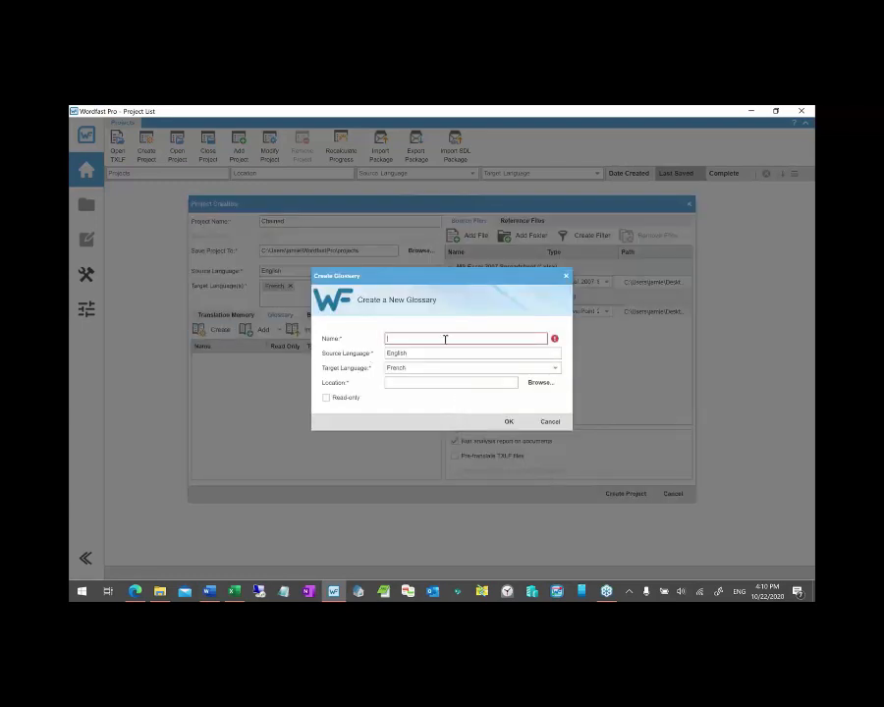
type("Local")
left_click(540, 382)
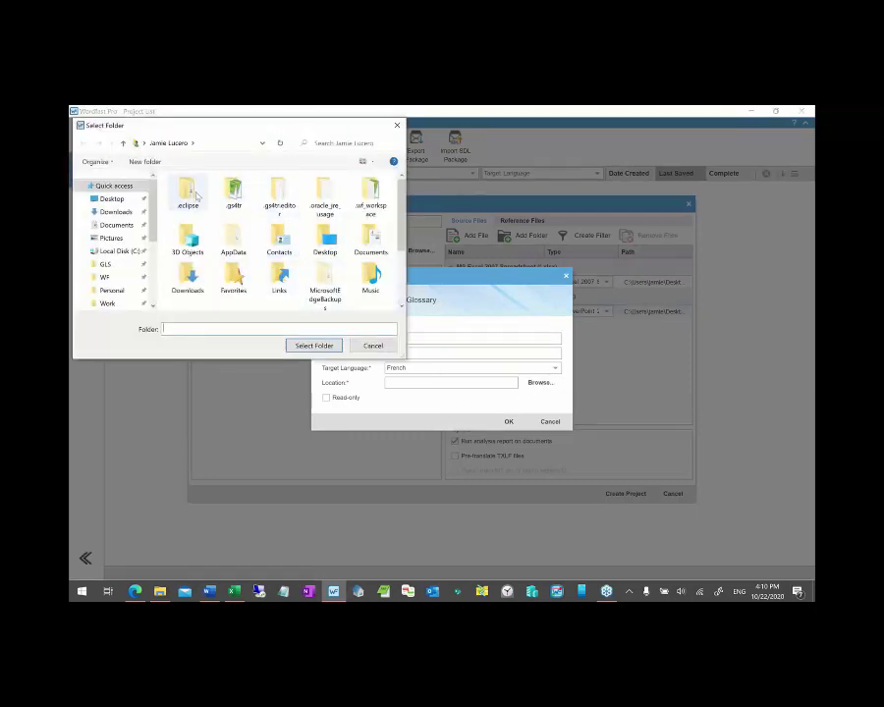
double_click(330, 246)
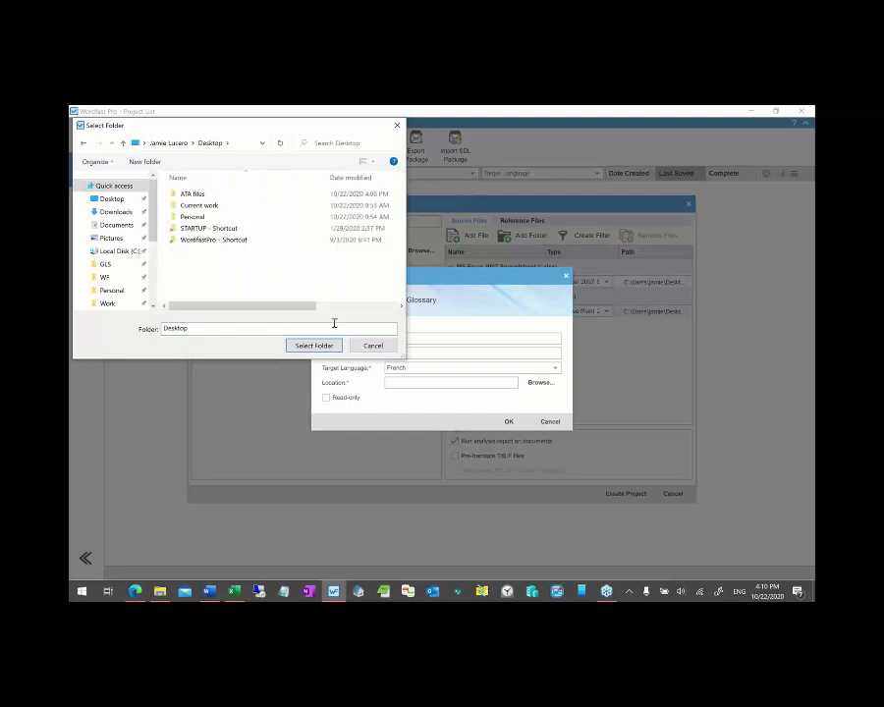
left_click(313, 344)
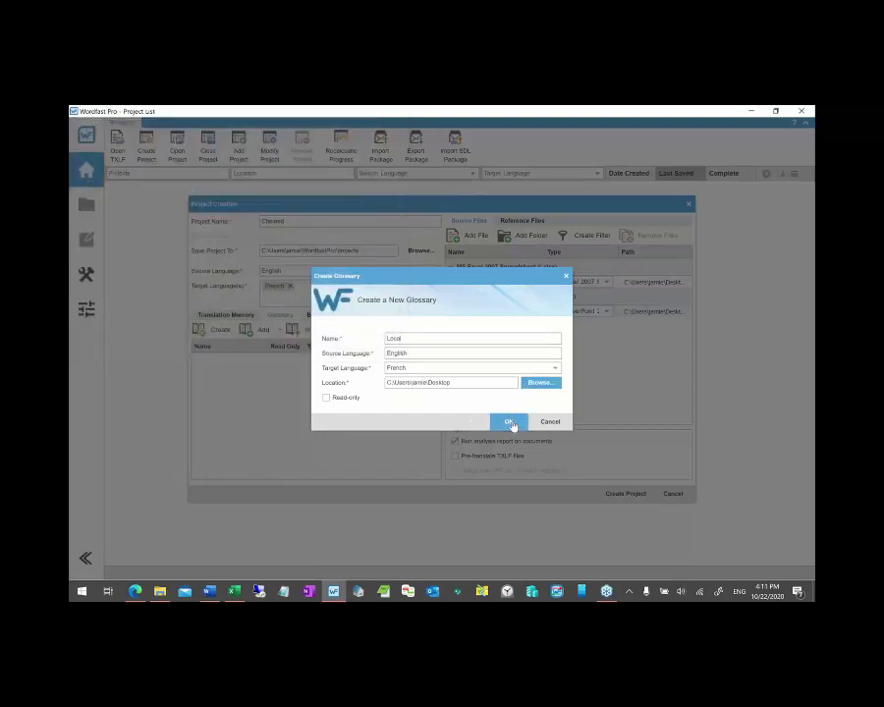
left_click(509, 422)
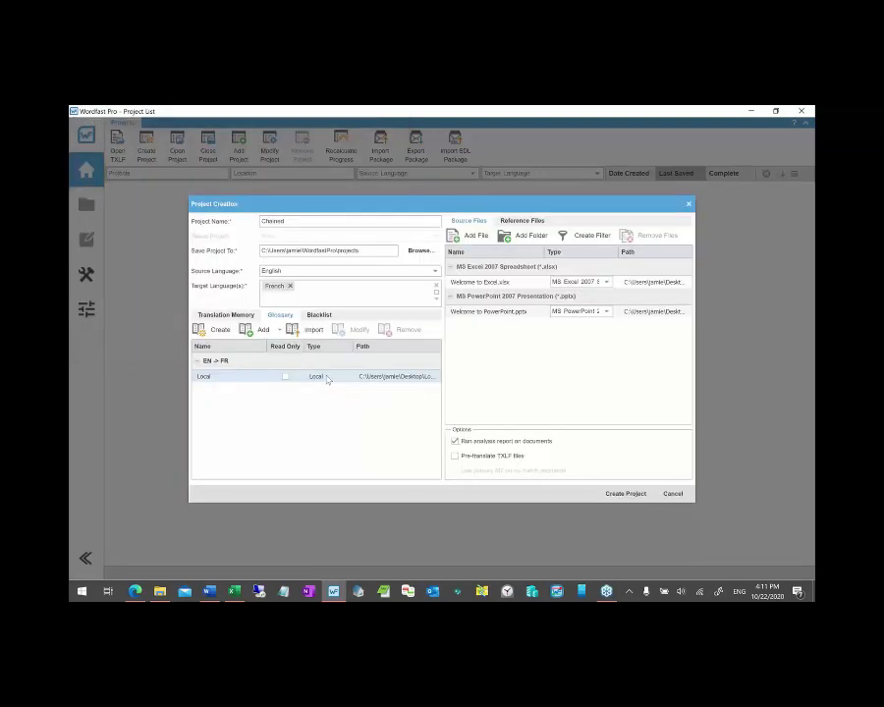
- Create the LocalTM translation memory stored on the Desktop
left_click(234, 317)
left_click(214, 329)
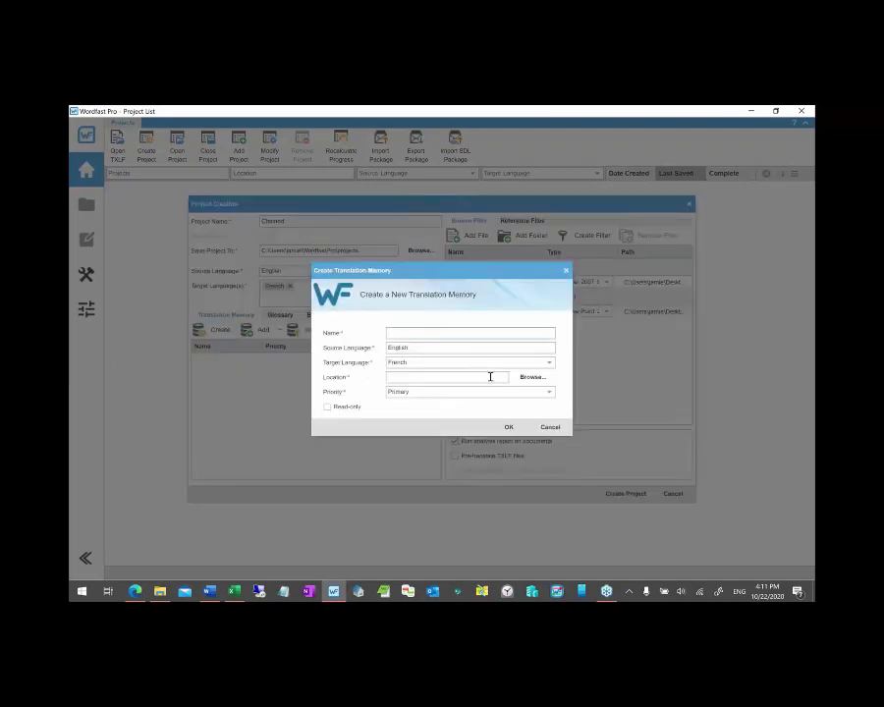
type("LocalTM")
left_click(531, 377)
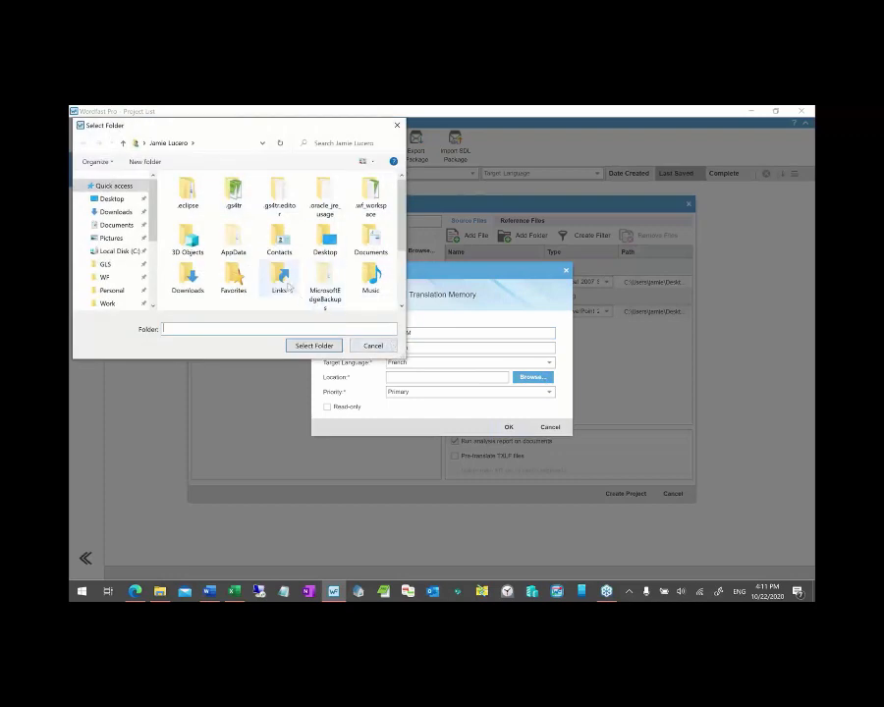
double_click(325, 241)
left_click(314, 346)
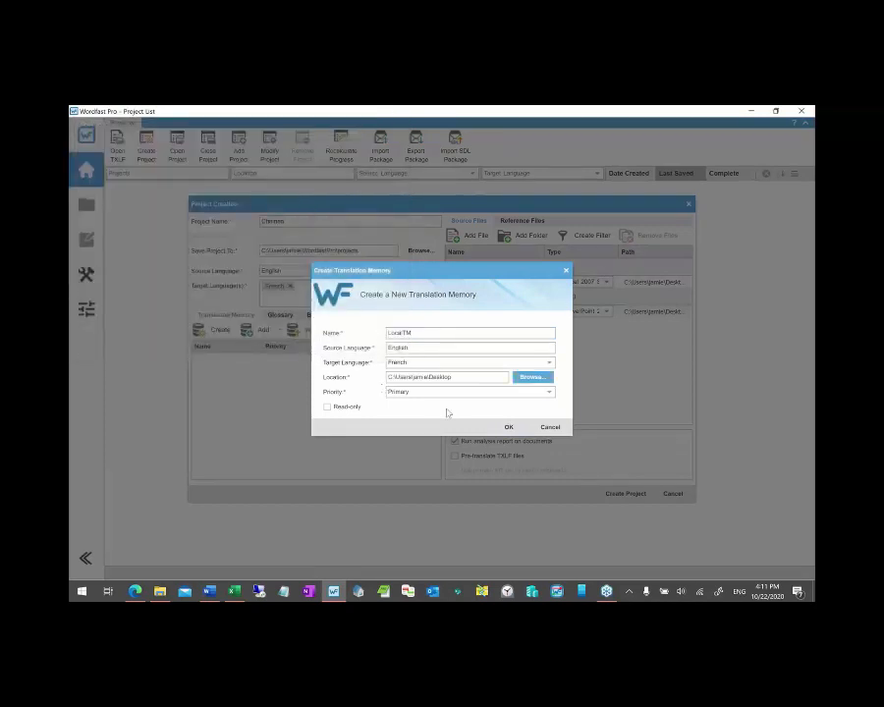
left_click(508, 426)
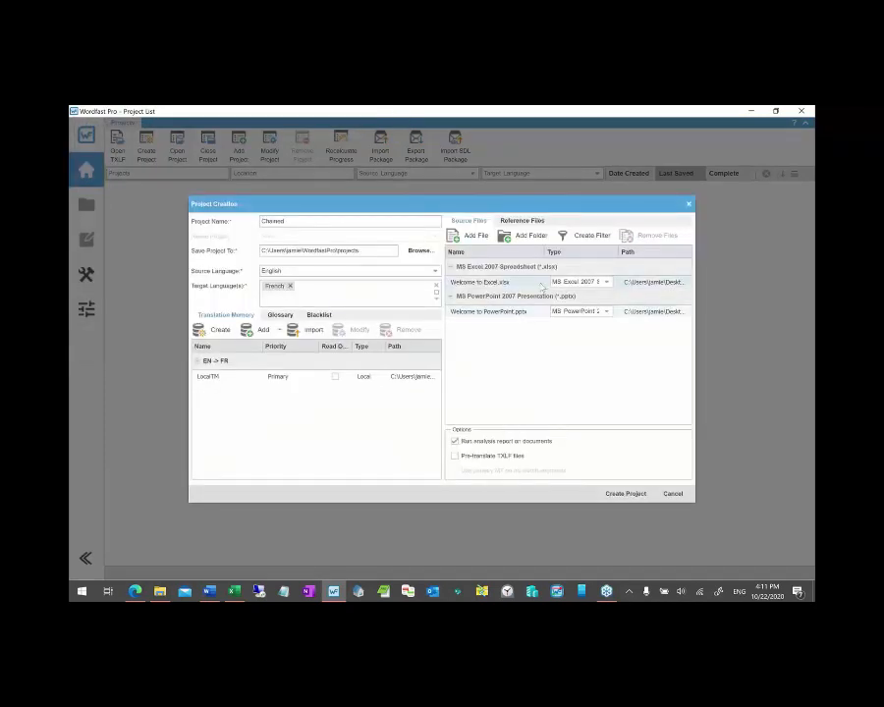
- Create the Chained project with the analysis report turned off
left_click(454, 441)
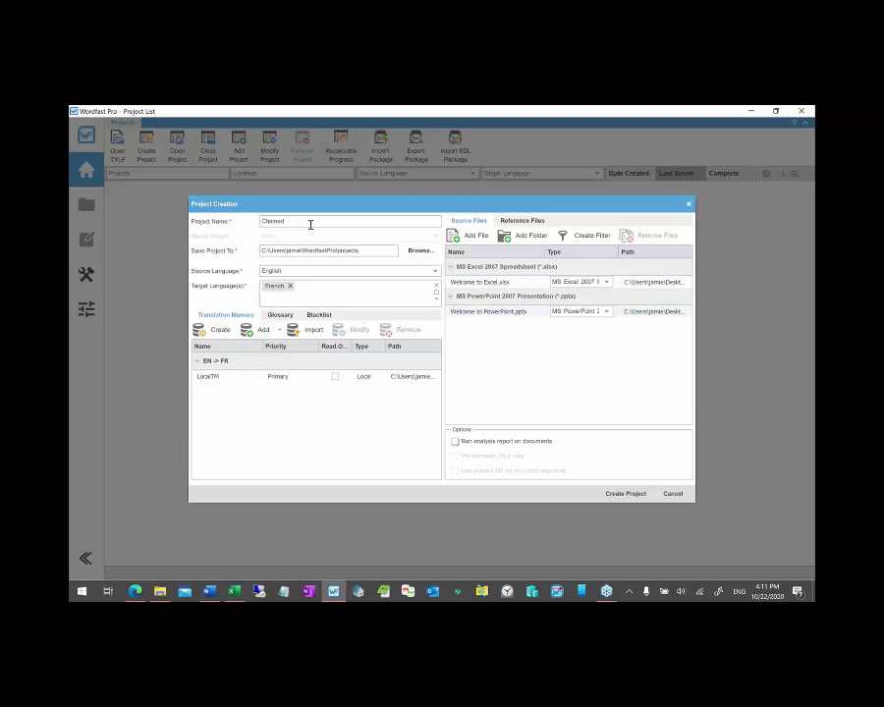
left_click(628, 493)
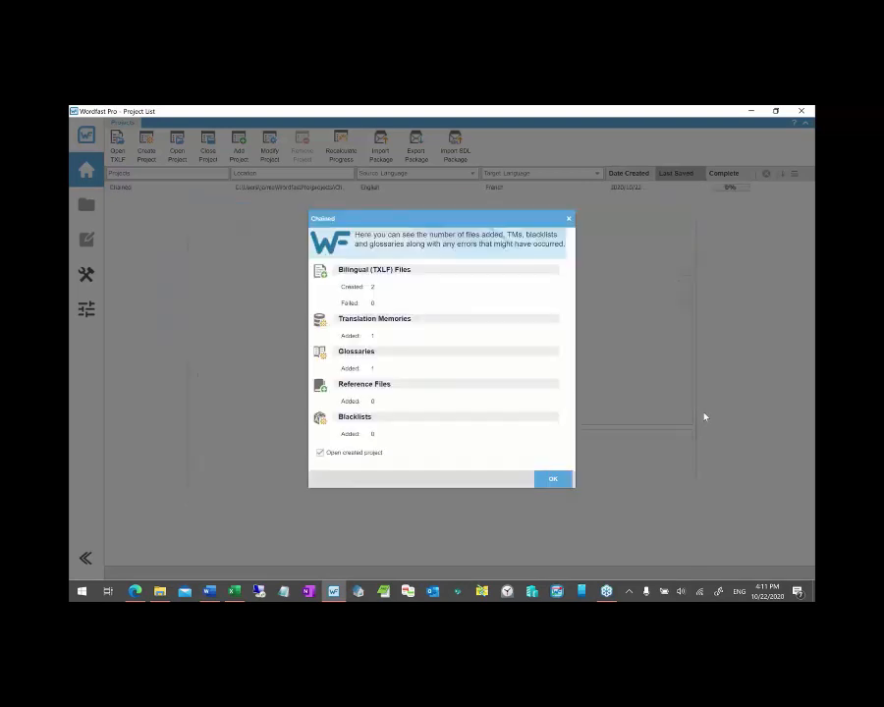
key("Return")
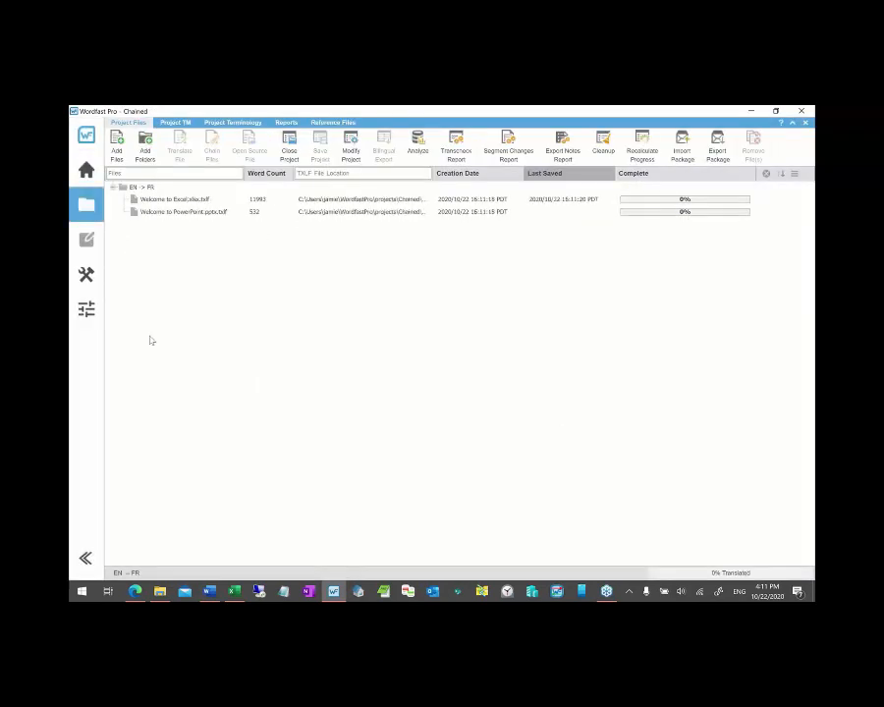
- Reopen Chained and select both the Excel and PowerPoint files
left_click(289, 150)
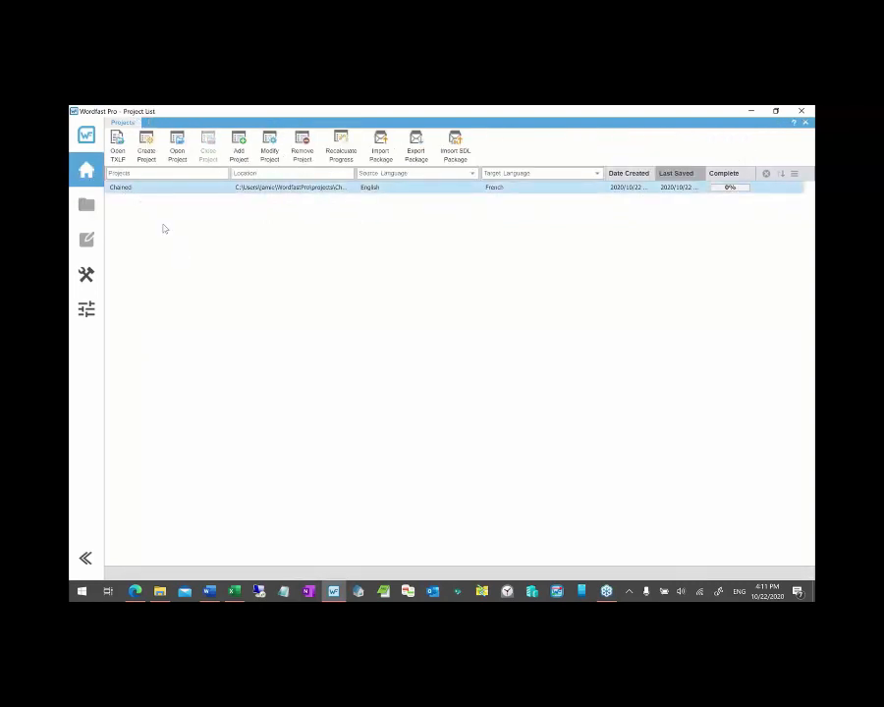
double_click(142, 189)
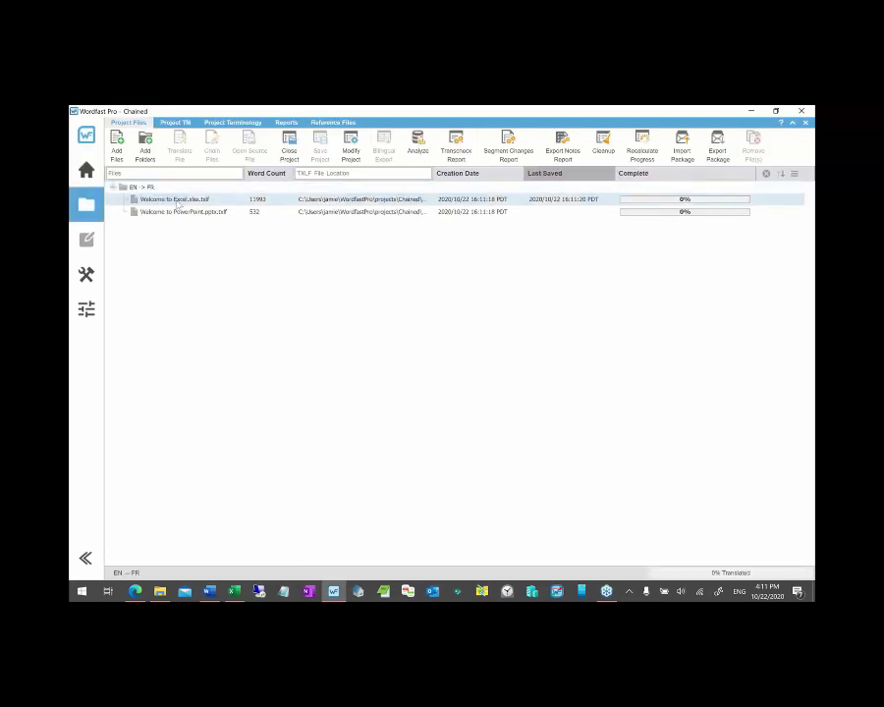
left_click(178, 201)
key("shift+Down")
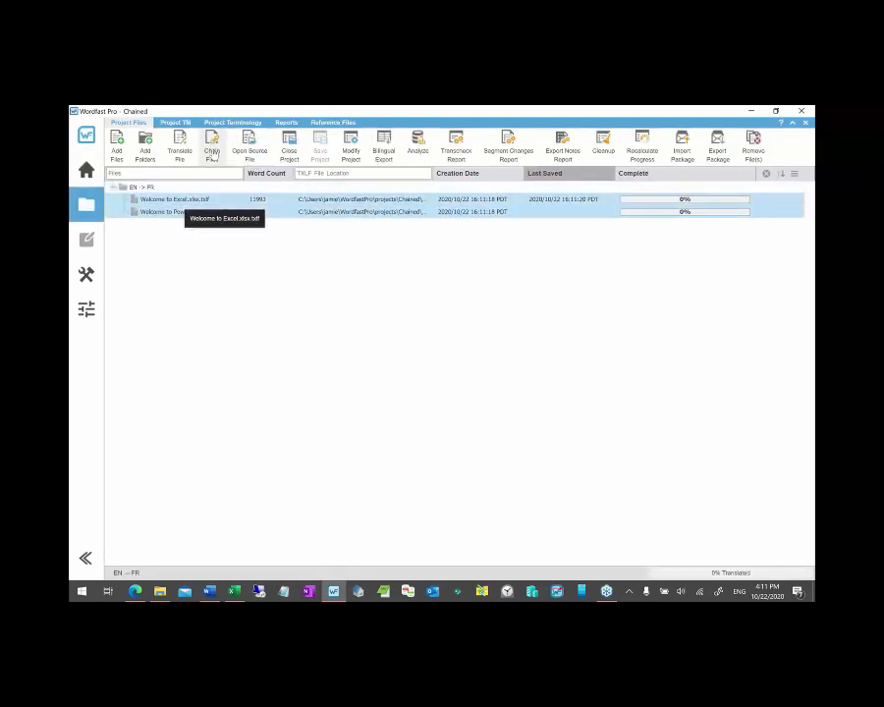
- Chain both files into one editor and translate segment 1 'Start' as 'Translation'
left_click(212, 152)
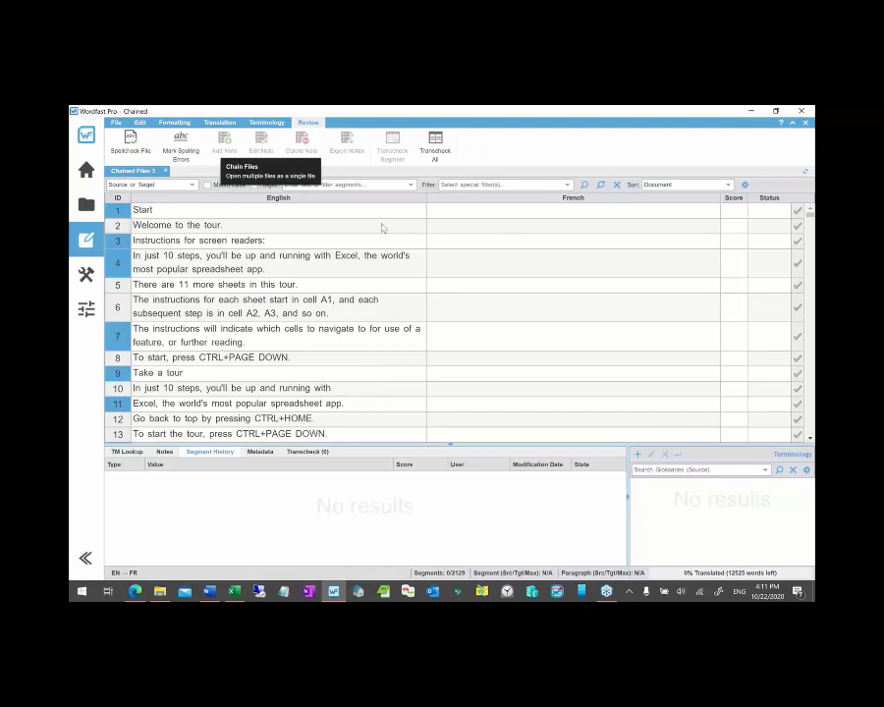
left_click(450, 210)
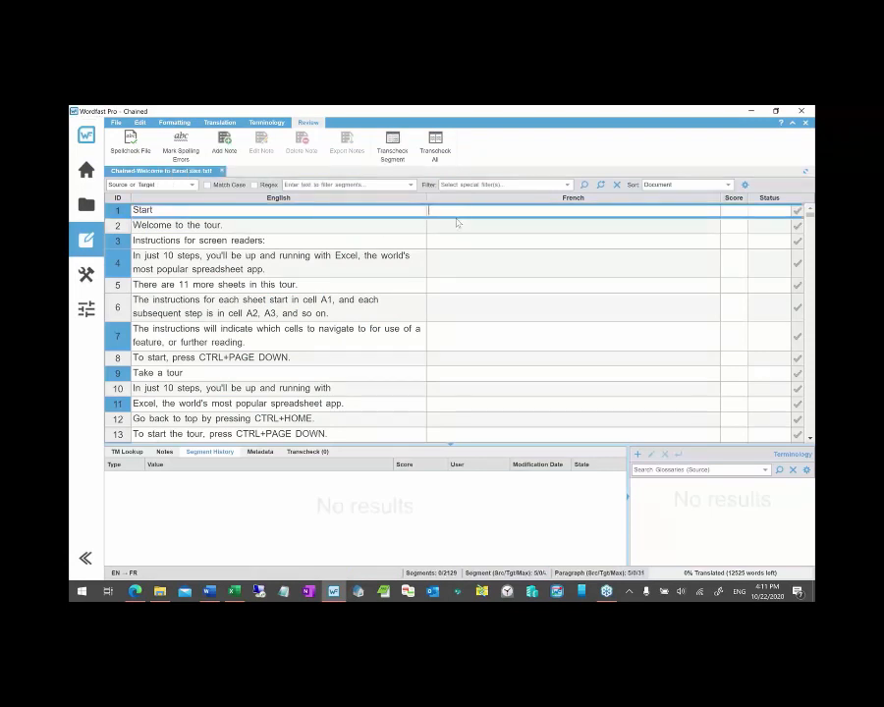
type("Translation")
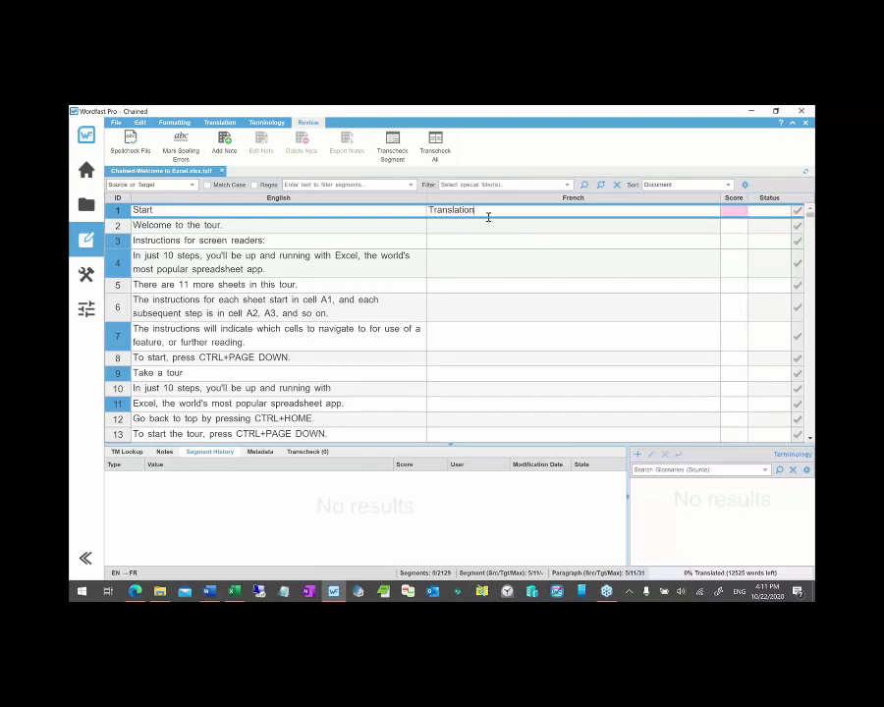
key("alt+Down")
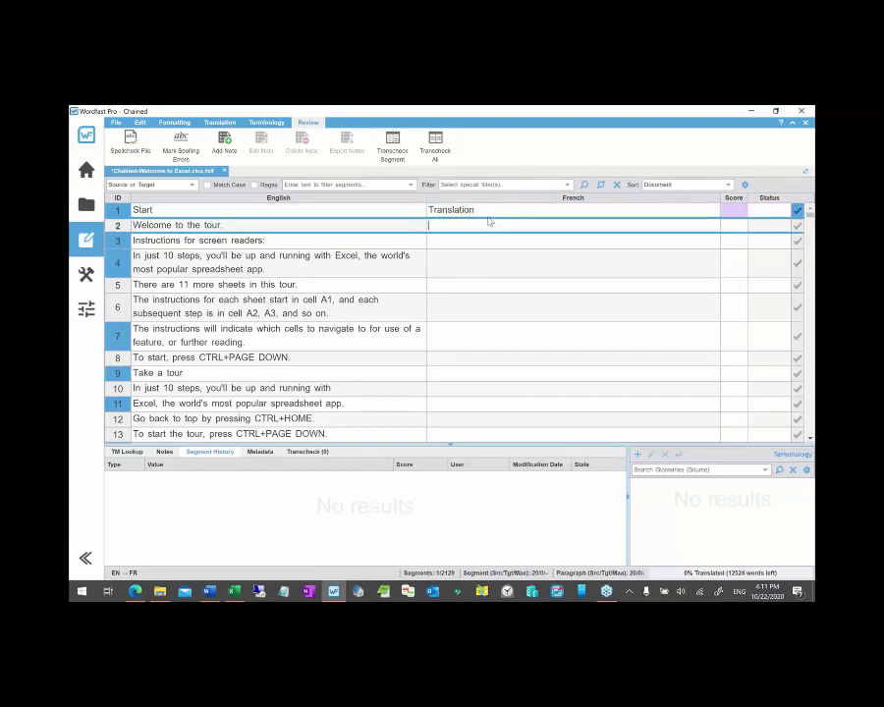
- Show segment 1's 100% LocalTM match in TM Lookup and select 'tour' in segment 2
left_click(503, 215)
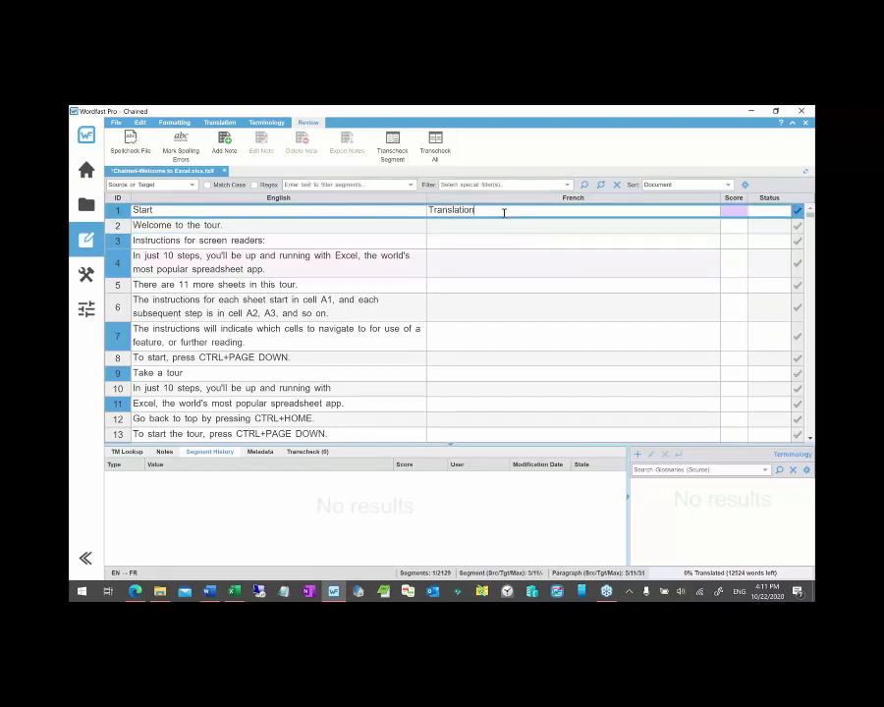
left_click(134, 457)
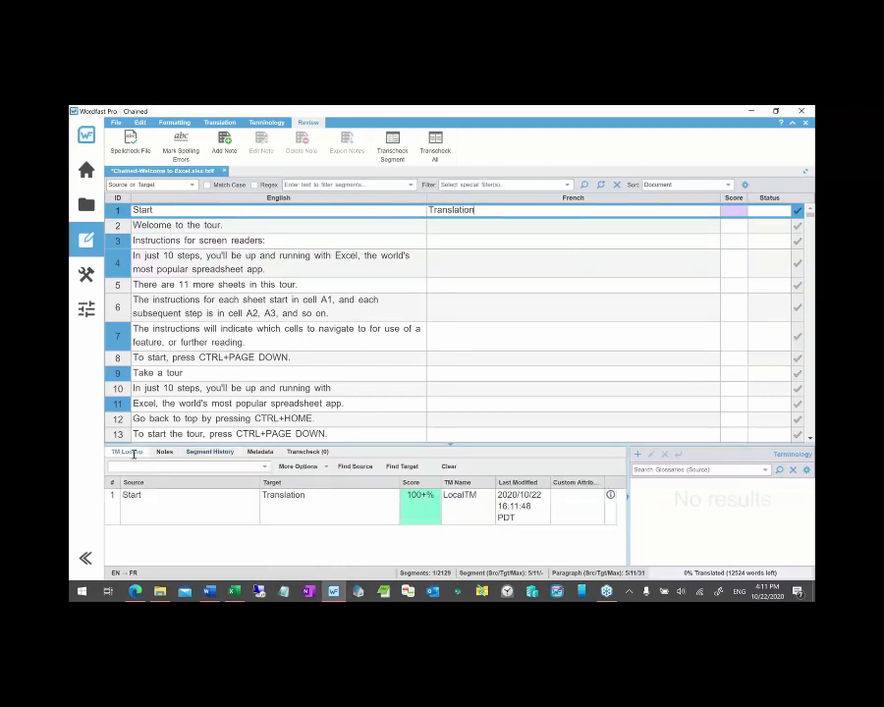
left_click(240, 519)
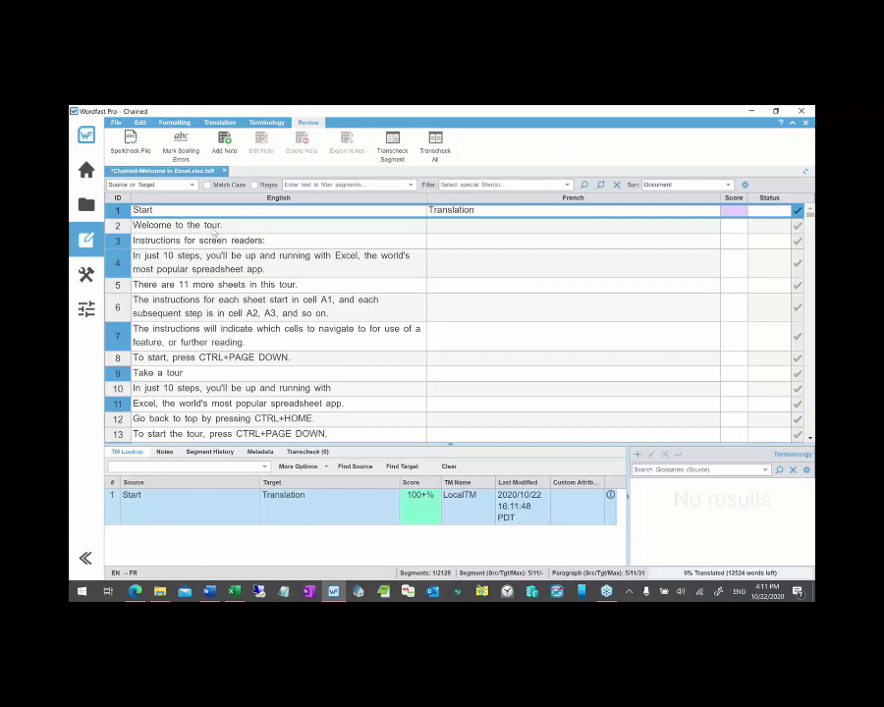
double_click(214, 226)
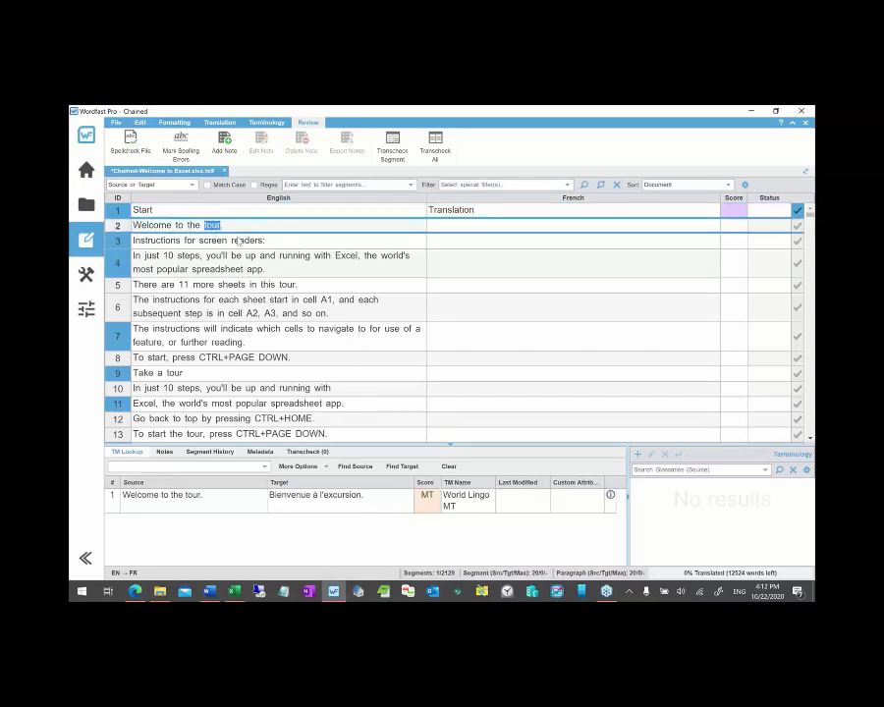
- Add 'tour' to the Local glossary with the French target 'translation'
key("ctrl+alt+t")
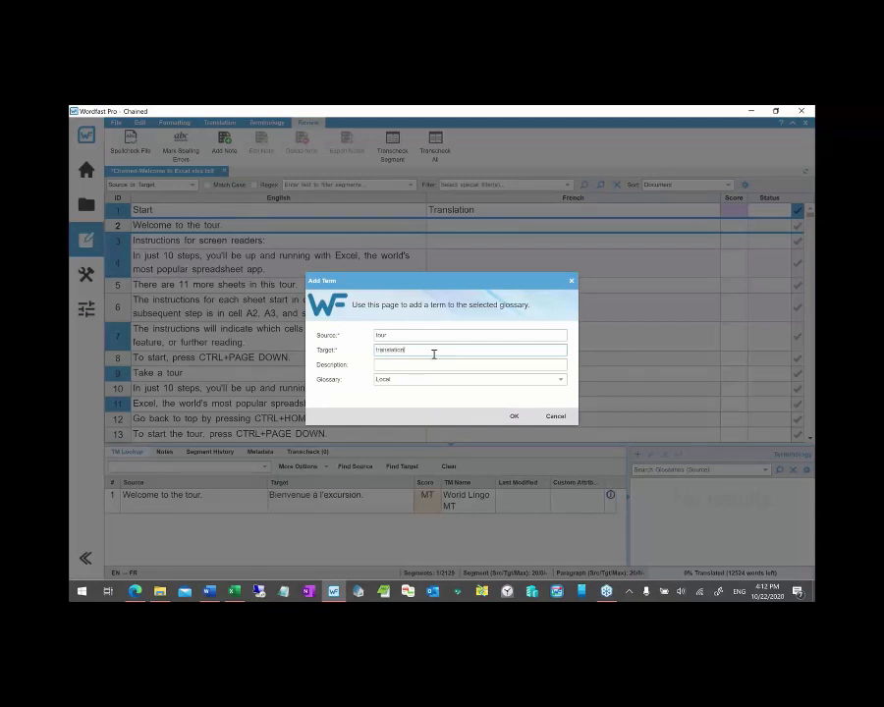
left_click(513, 415)
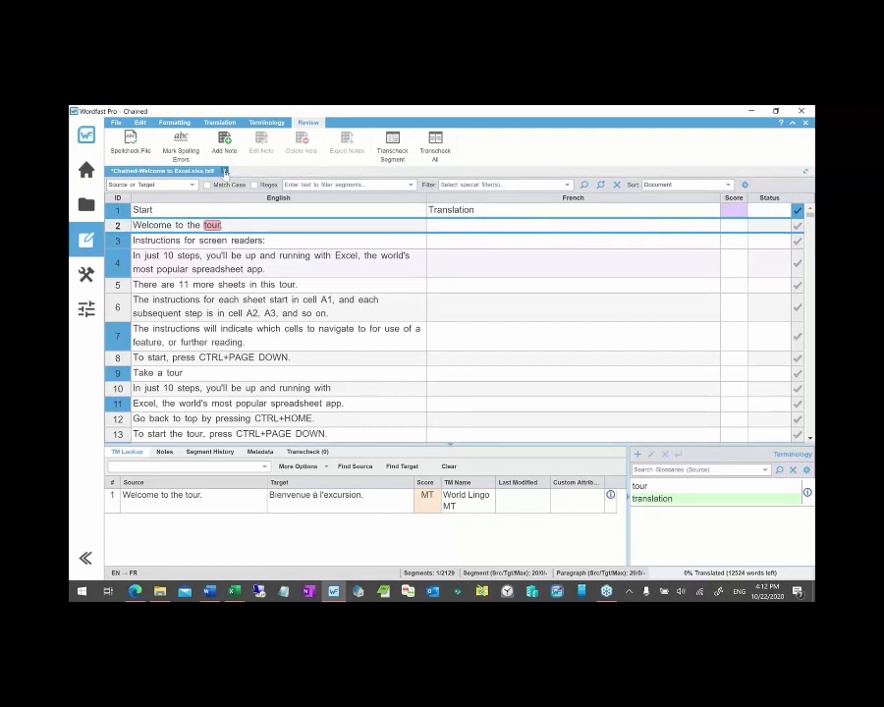
- Close the chained editor, answer the save prompt, and return to the project list
left_click(224, 172)
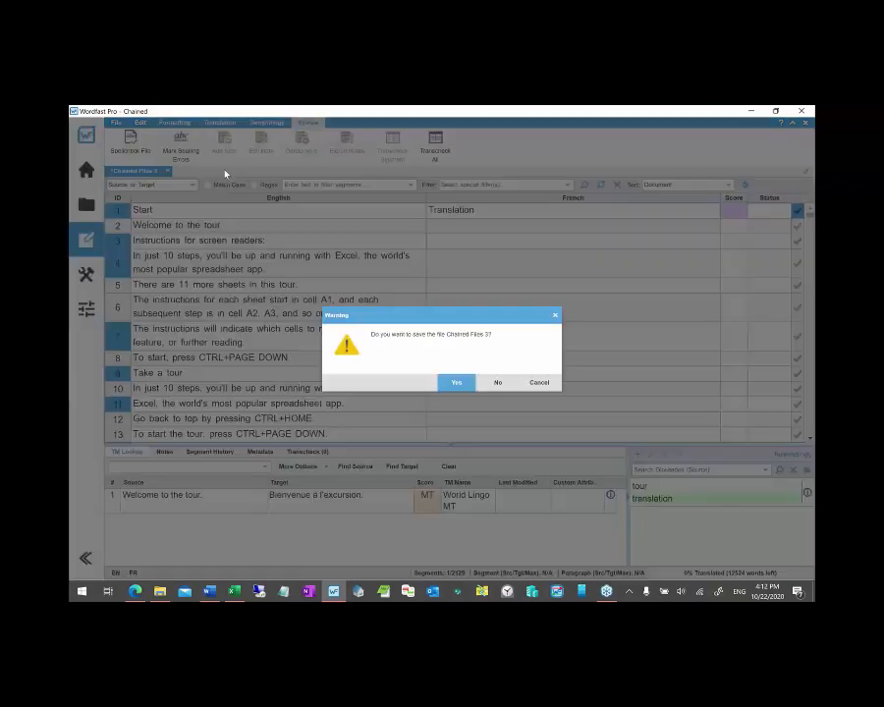
left_click(500, 385)
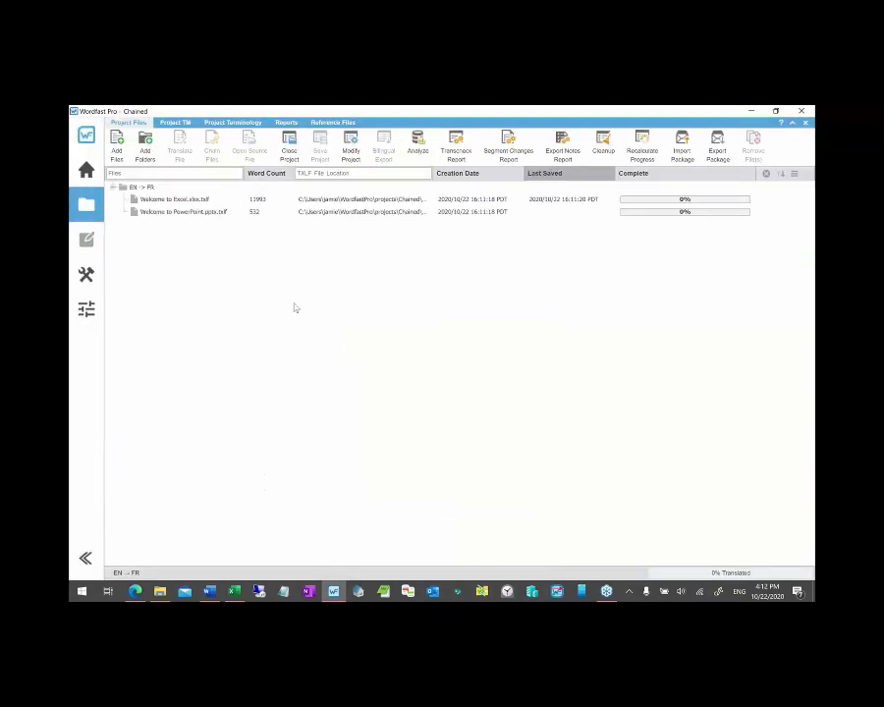
left_click(87, 169)
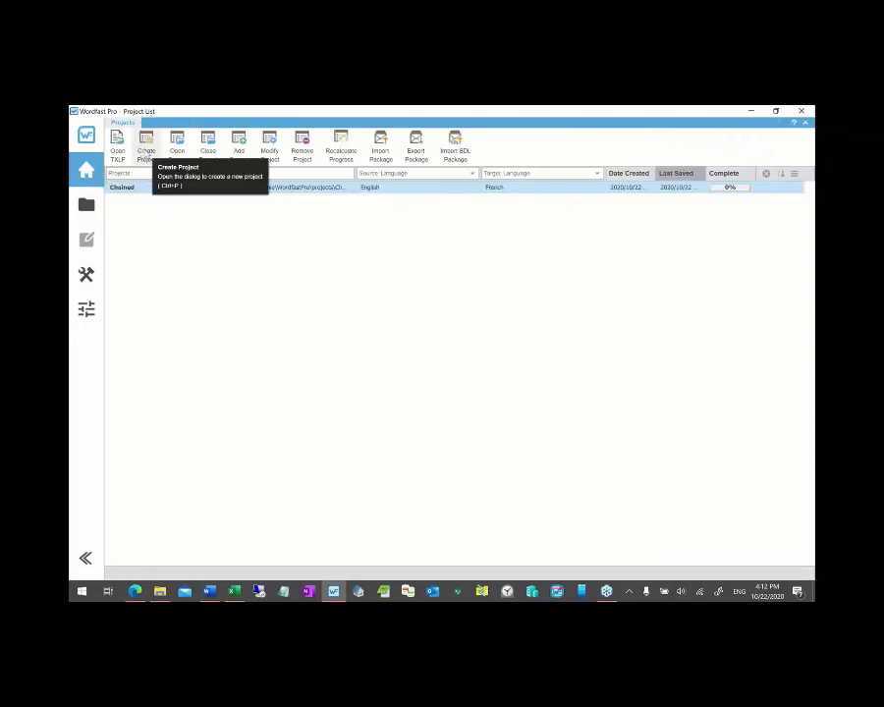
- Start a new project reusing Chained, check its LocalTM and Local glossary, then cancel
left_click(146, 149)
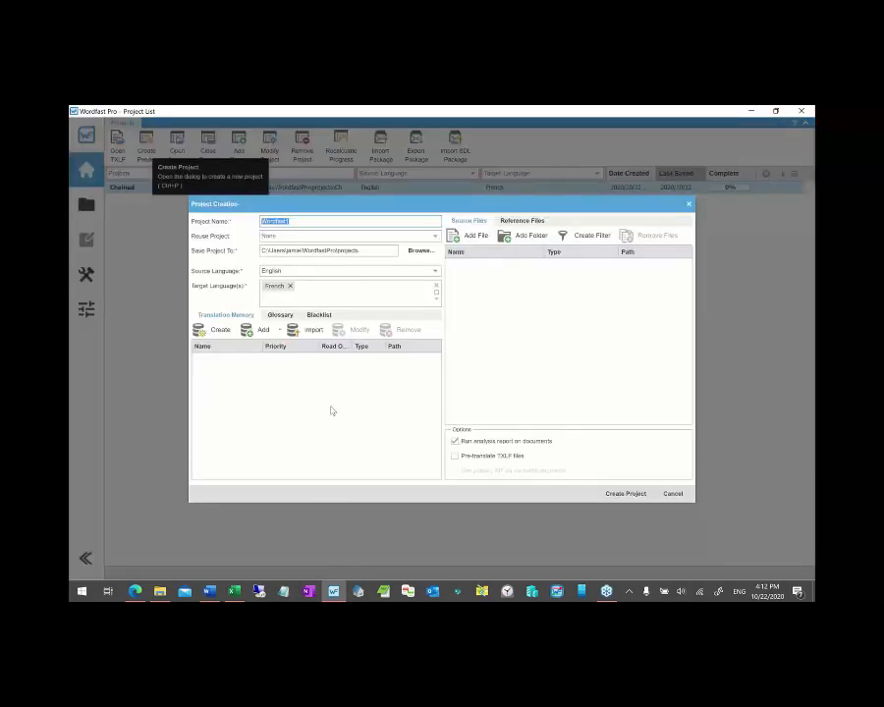
left_click(436, 239)
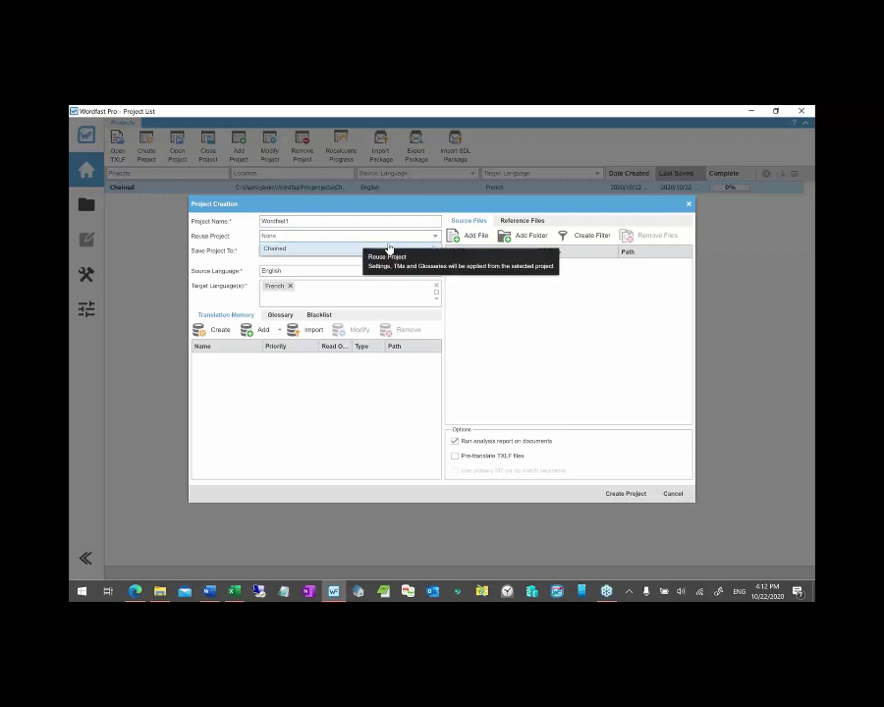
left_click(298, 251)
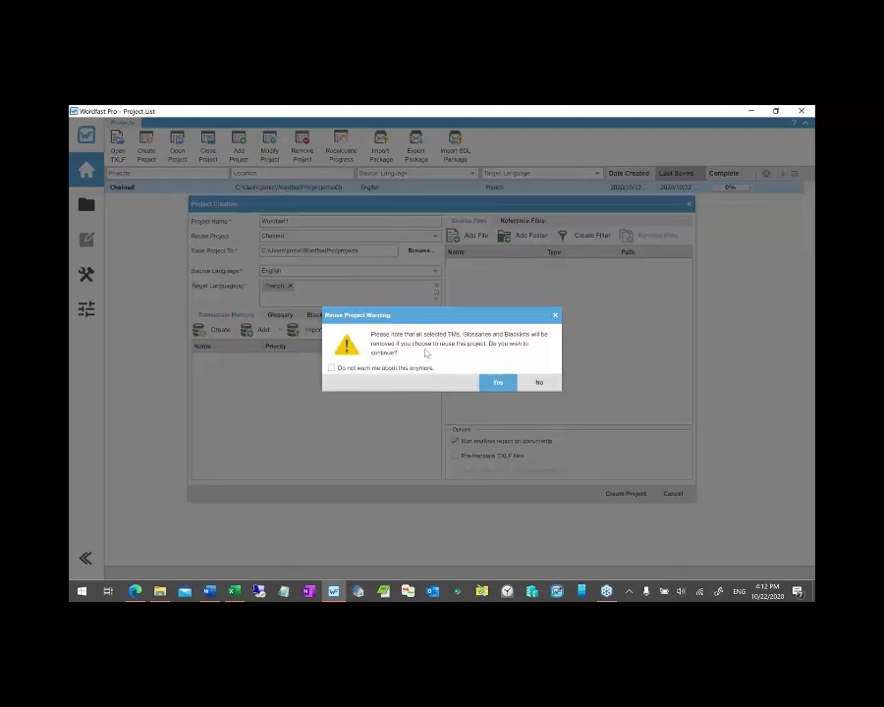
left_click(497, 382)
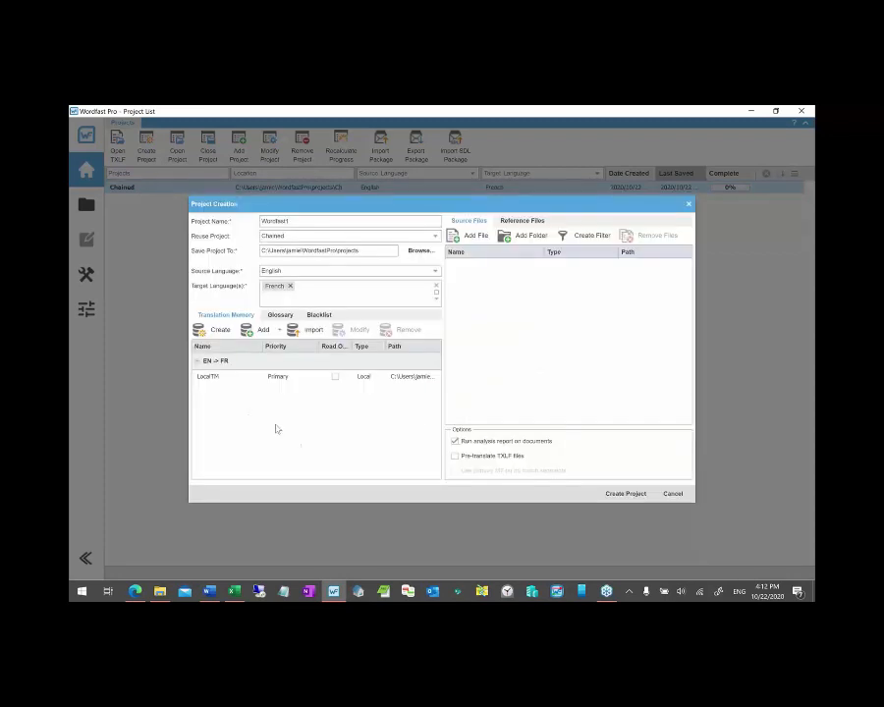
left_click(211, 380)
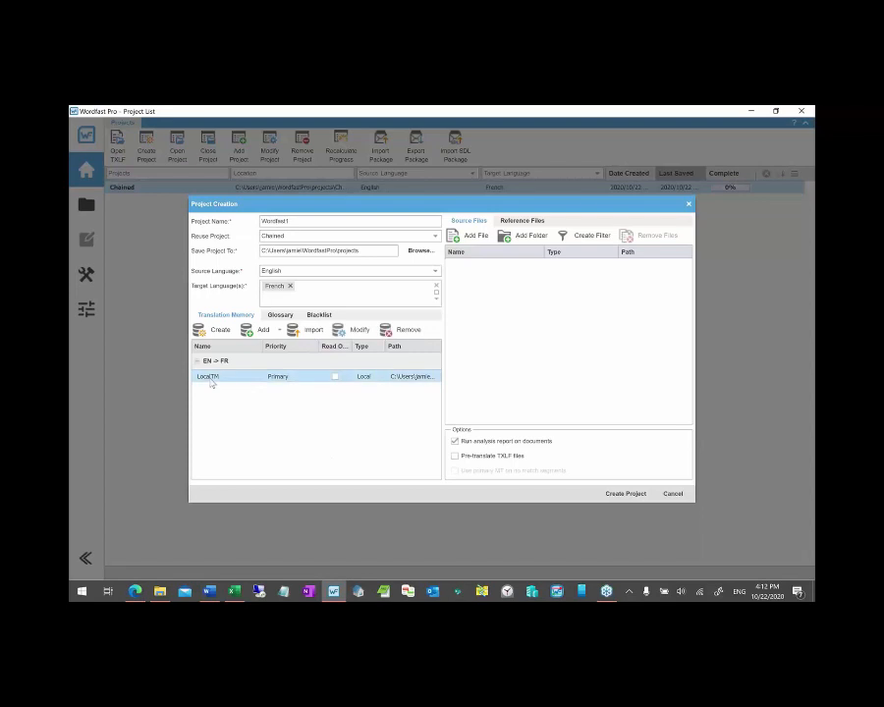
left_click(278, 315)
left_click(219, 377)
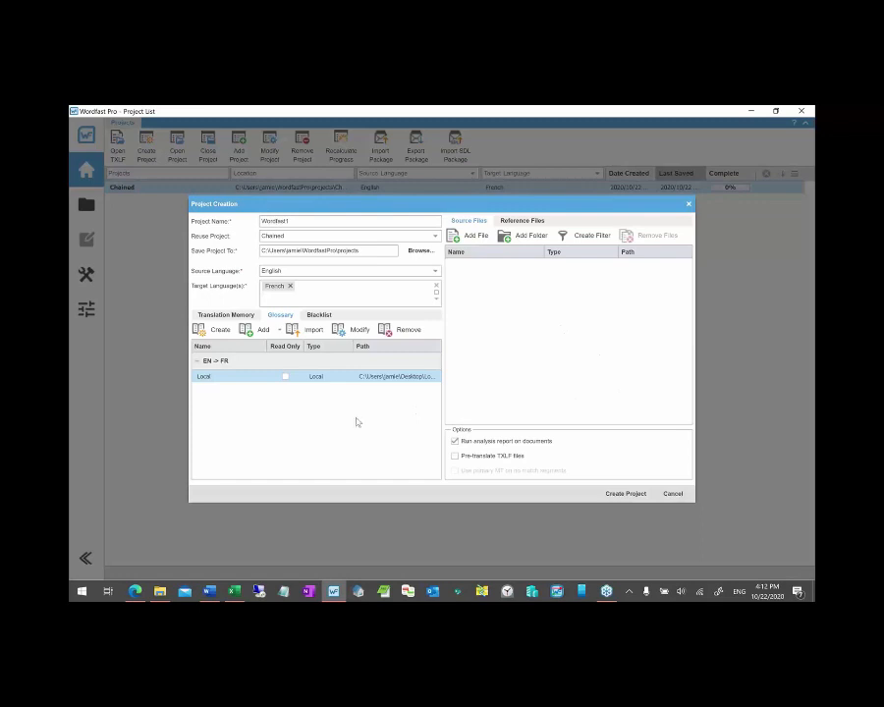
left_click(674, 494)
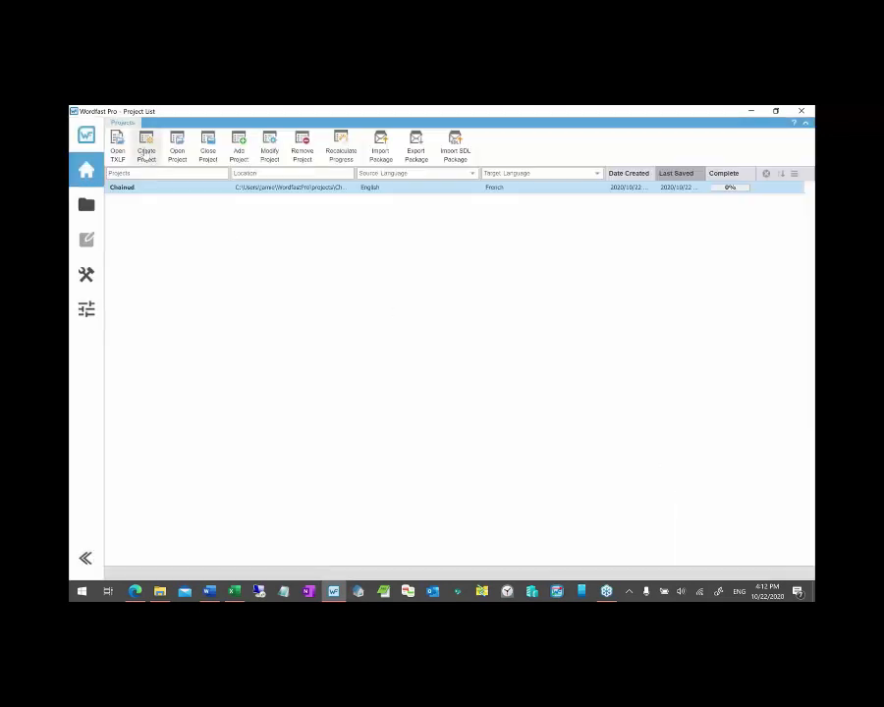
- In a new project, try adding the LocalTM folder as a local glossary and dismiss the load error
left_click(147, 147)
left_click(274, 315)
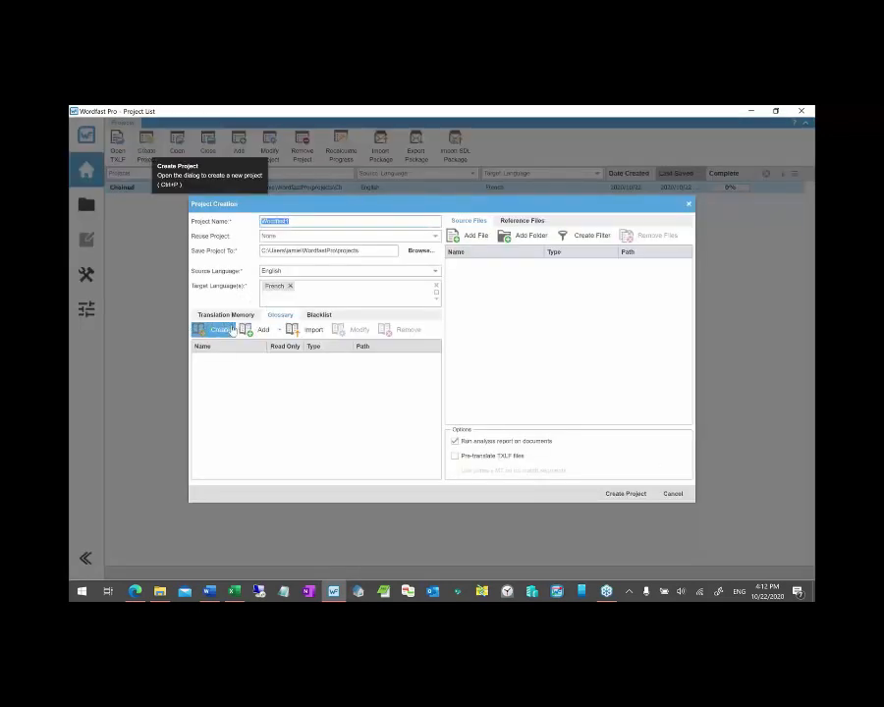
left_click(263, 330)
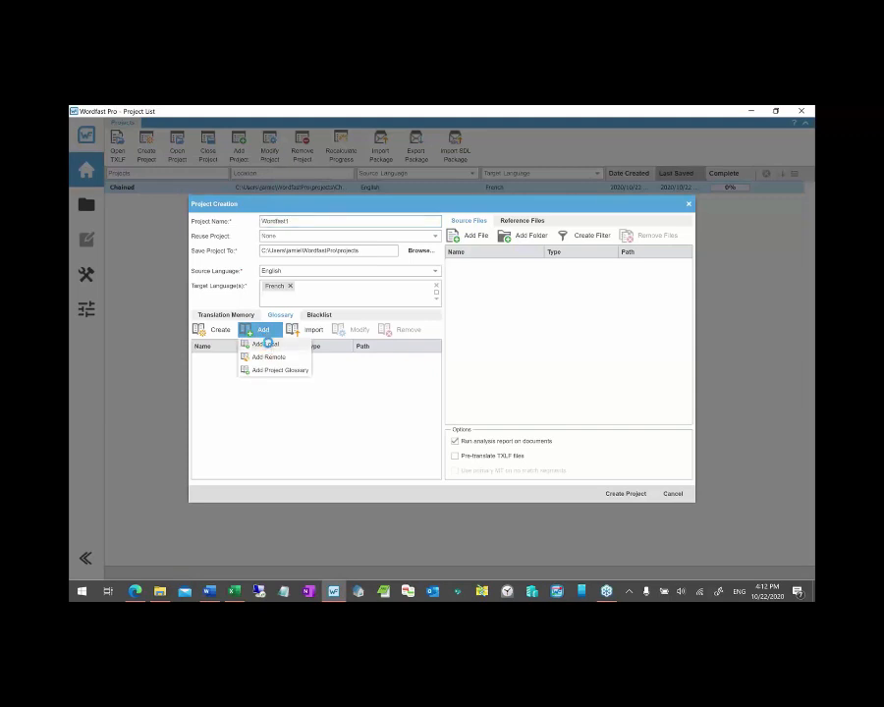
left_click(266, 344)
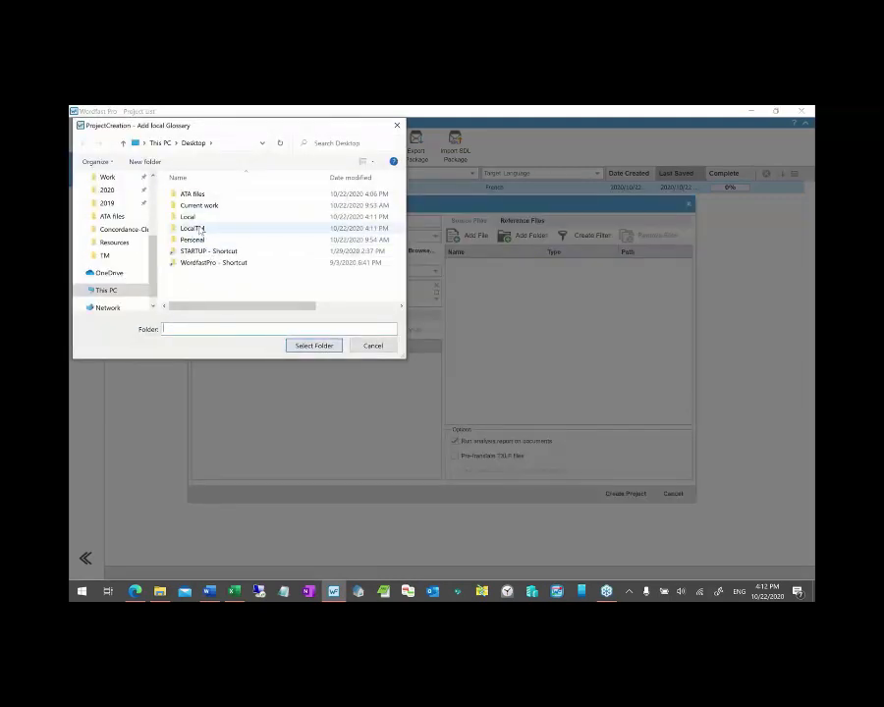
left_click(197, 228)
left_click(312, 344)
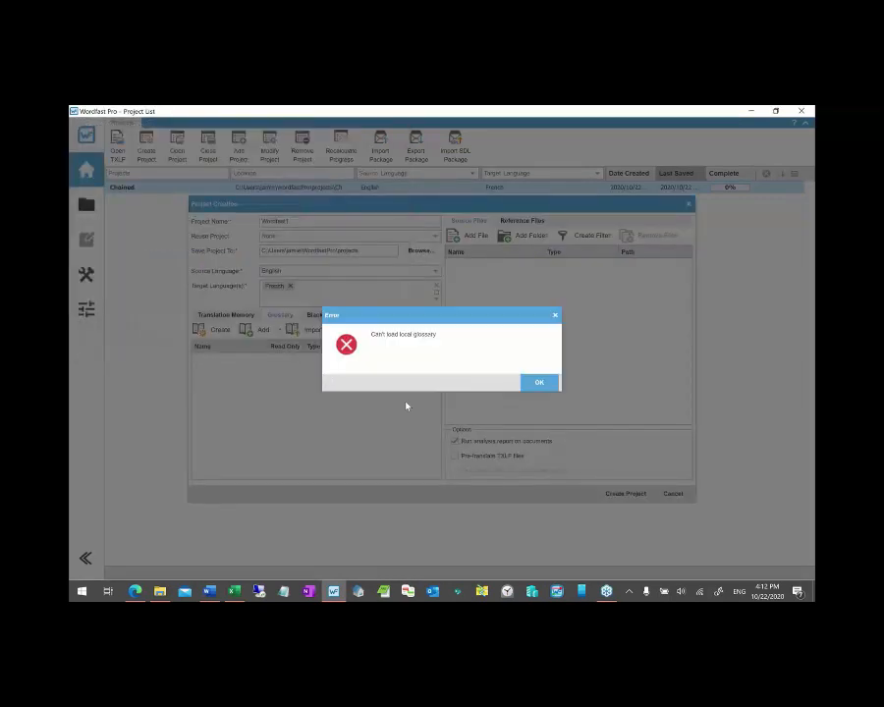
left_click(534, 381)
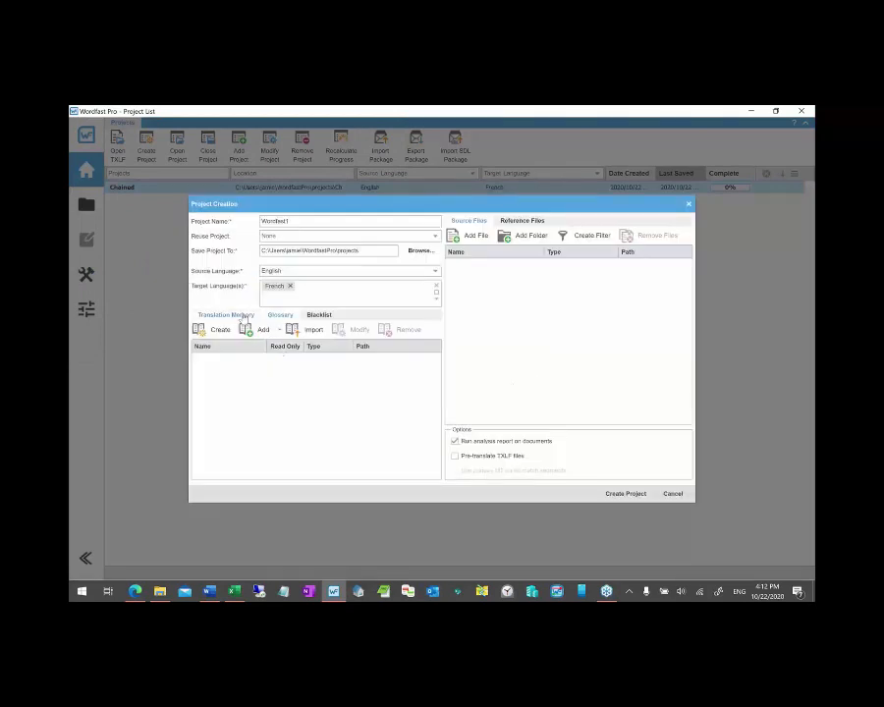
- Attach LocalTM as the local translation memory, then cancel the new project
left_click(227, 314)
left_click(261, 330)
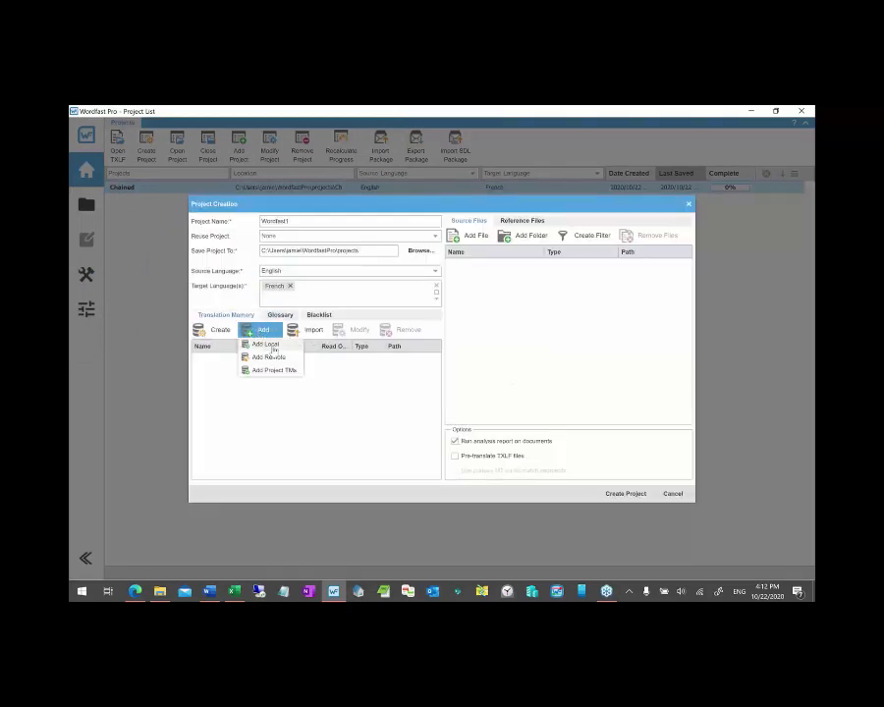
left_click(265, 344)
left_click(196, 229)
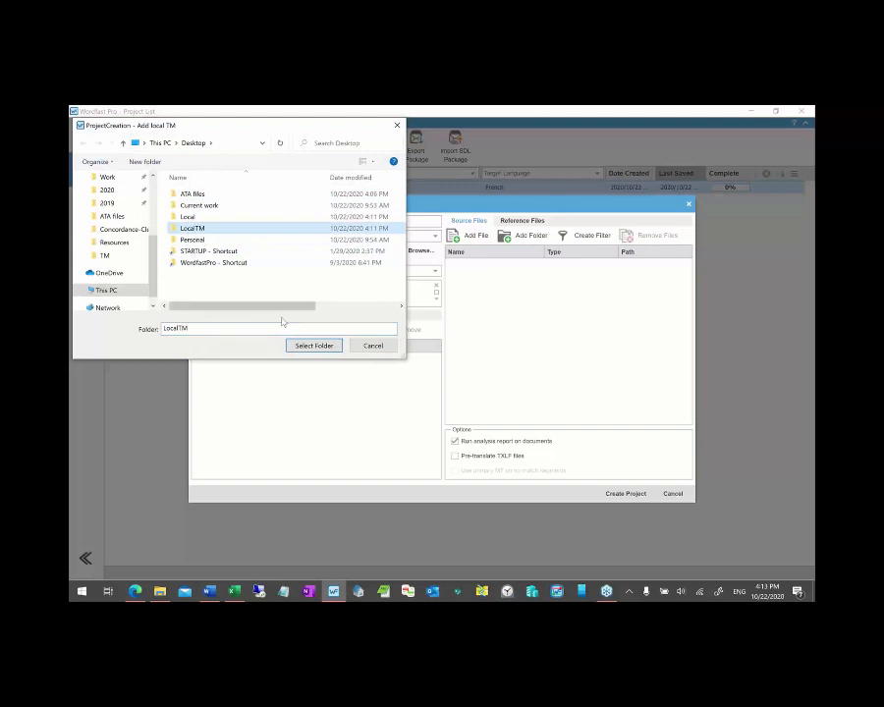
left_click(312, 345)
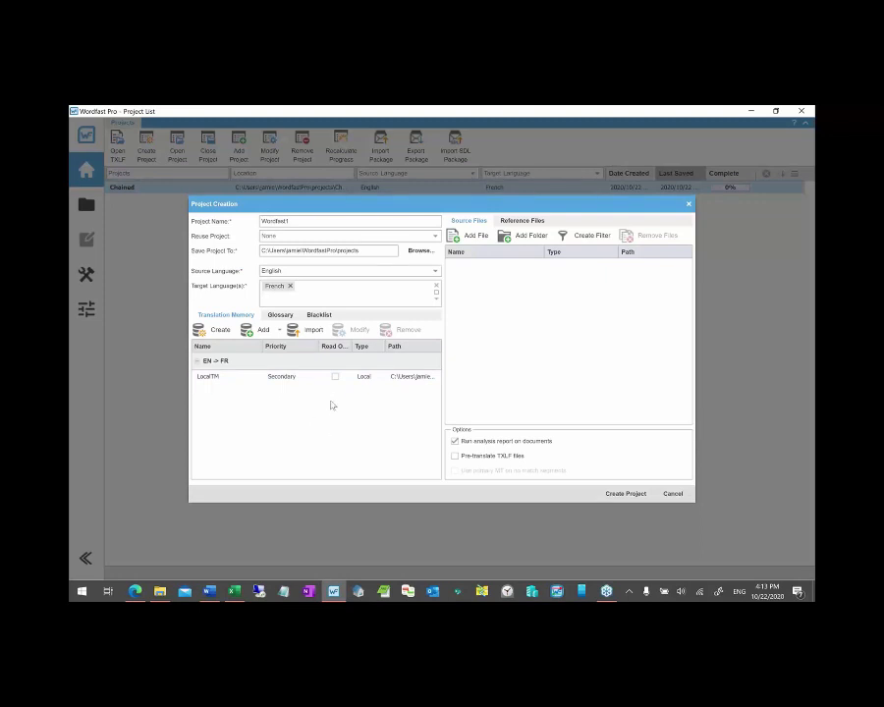
left_click(673, 492)
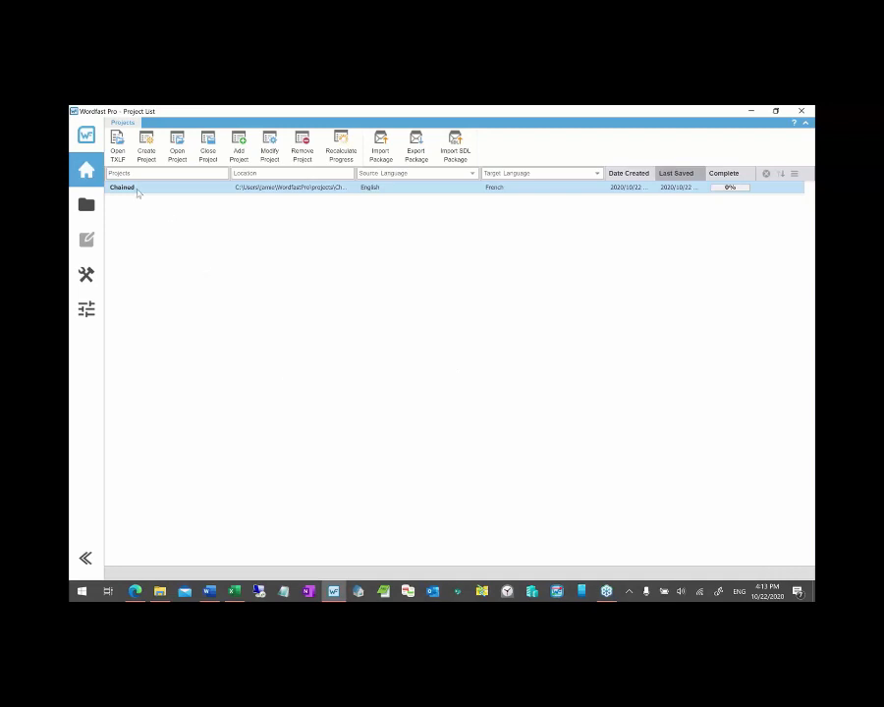
- Open the Chained project and load Welcome to Excel.xlsx.txlf alone in the editor
double_click(138, 188)
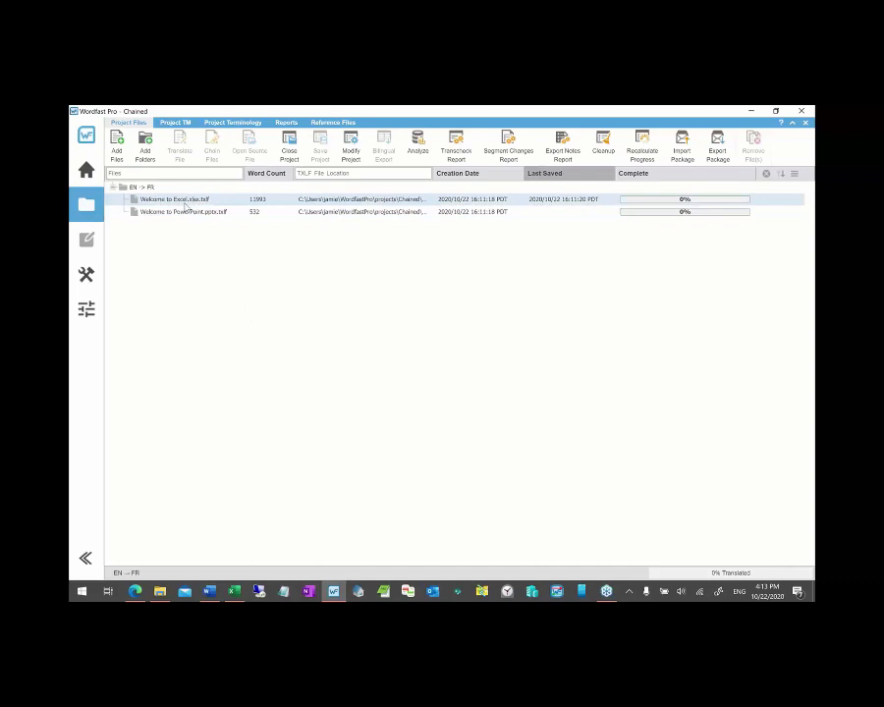
left_click(183, 204)
key("Down")
key("Up")
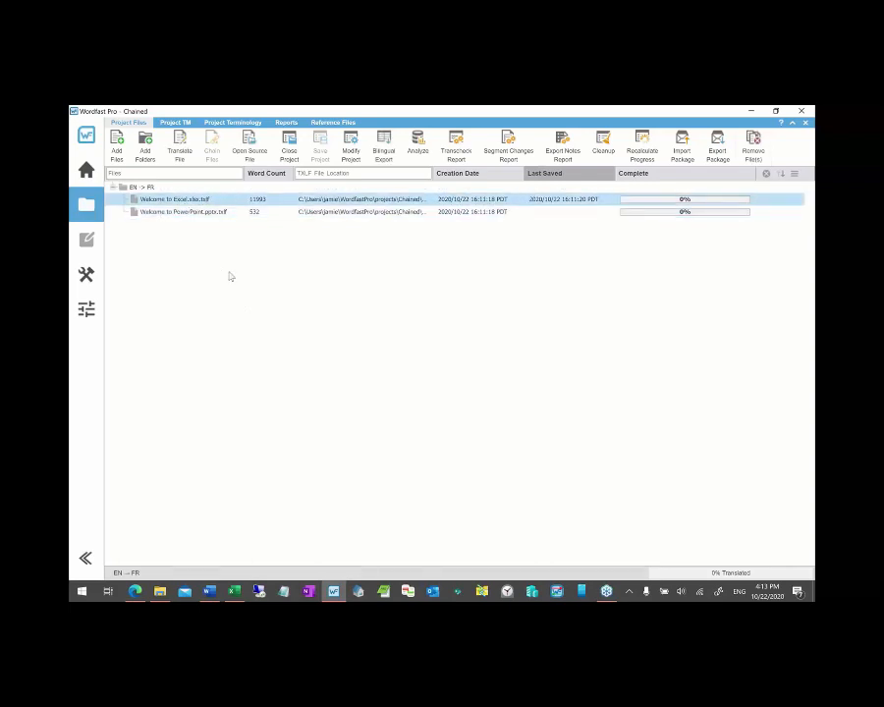
key("Down")
key("Up")
double_click(218, 202)
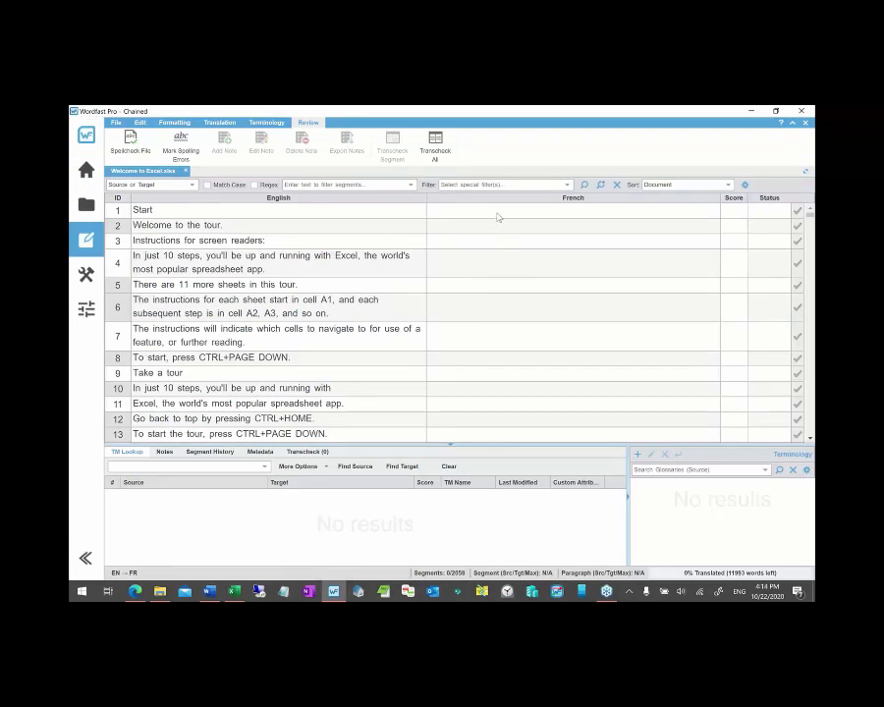
- Leverage the 100% LocalTM match 'Translation' into segment 1, then close the Excel file
left_click(497, 212)
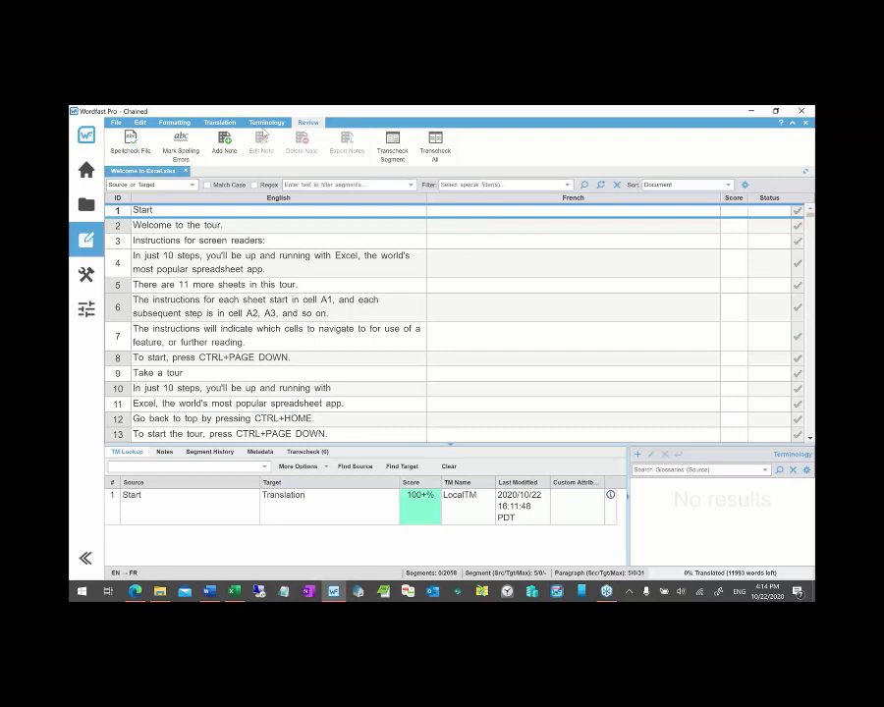
left_click(116, 124)
left_click(232, 125)
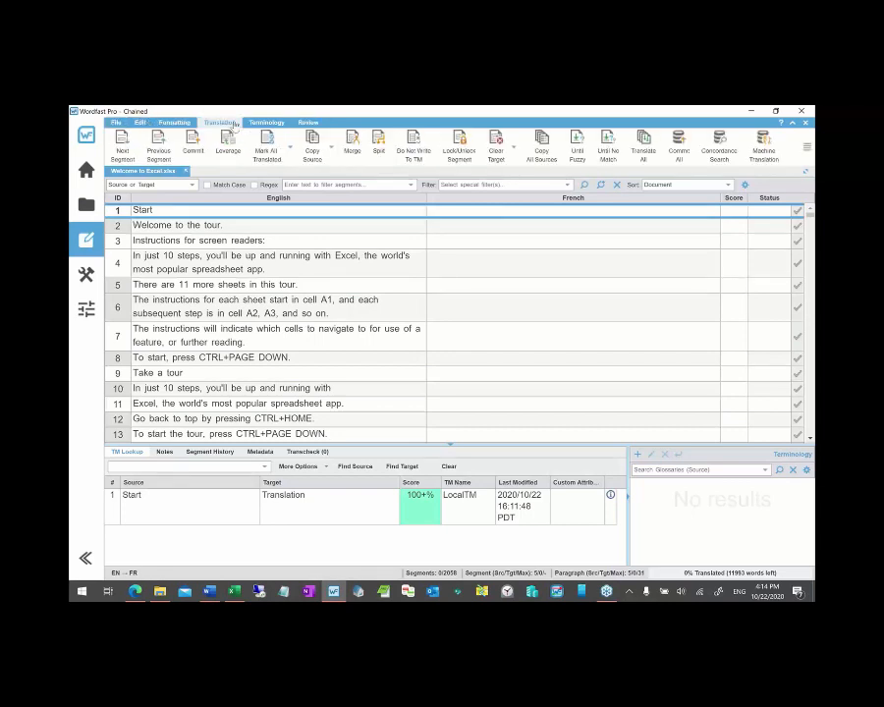
left_click(227, 143)
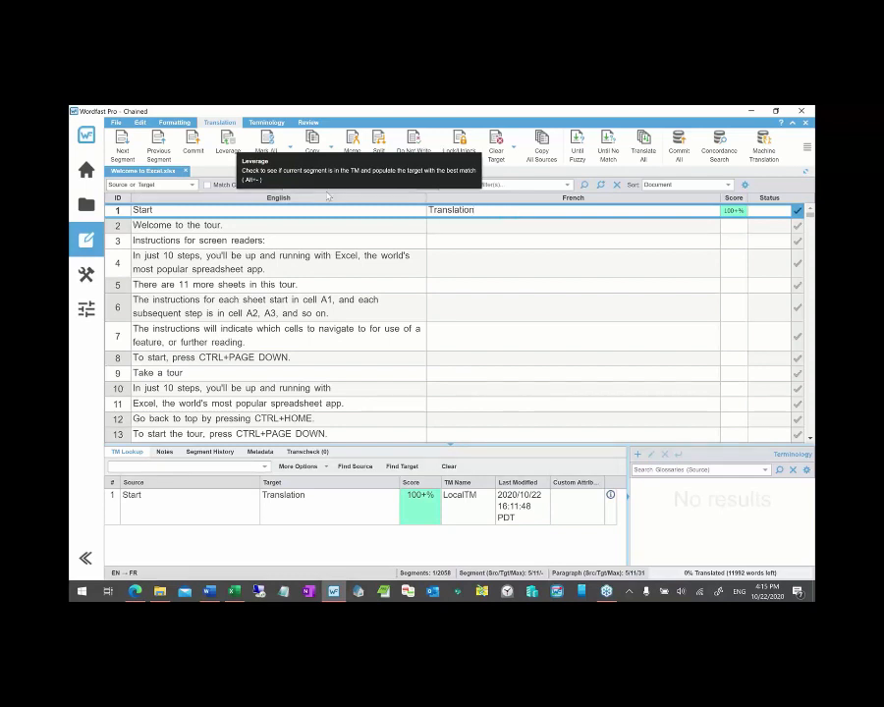
left_click(185, 173)
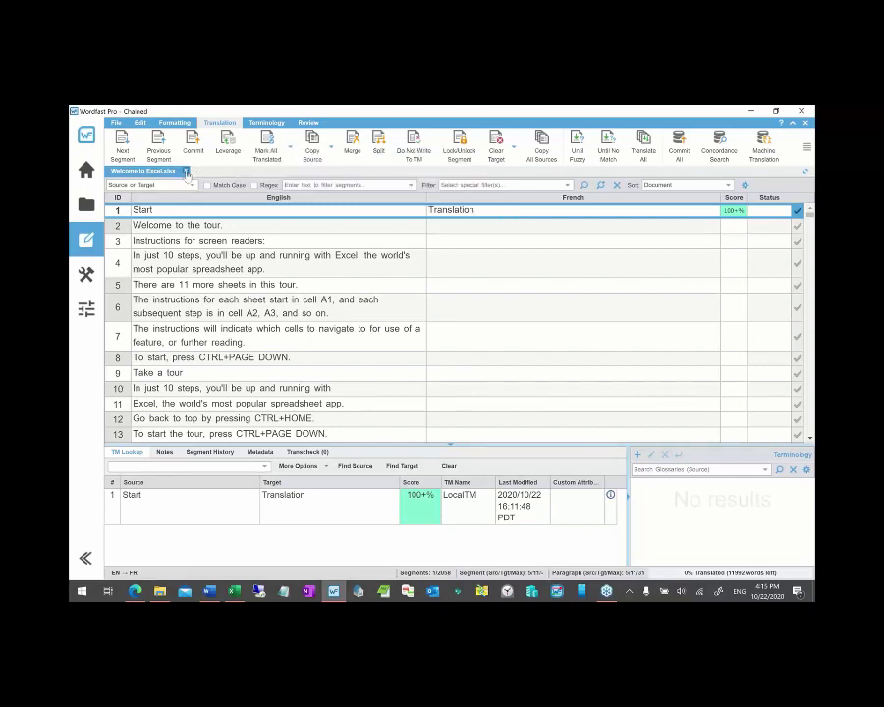
- Discard changes to the Excel file, then open Welcome to Excel and Welcome to PowerPoint together for translation
left_click(500, 384)
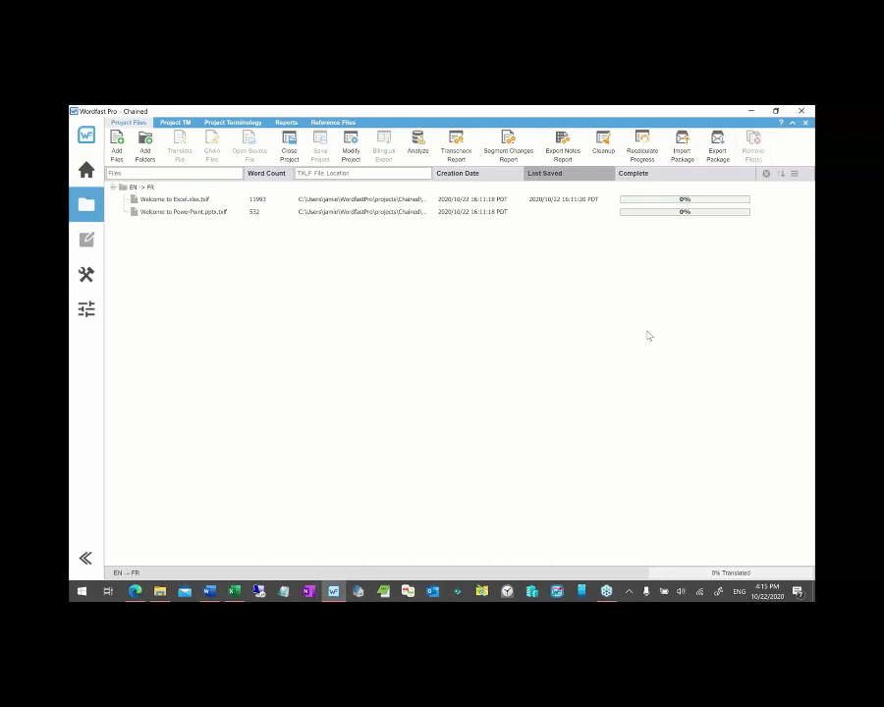
left_click(202, 200)
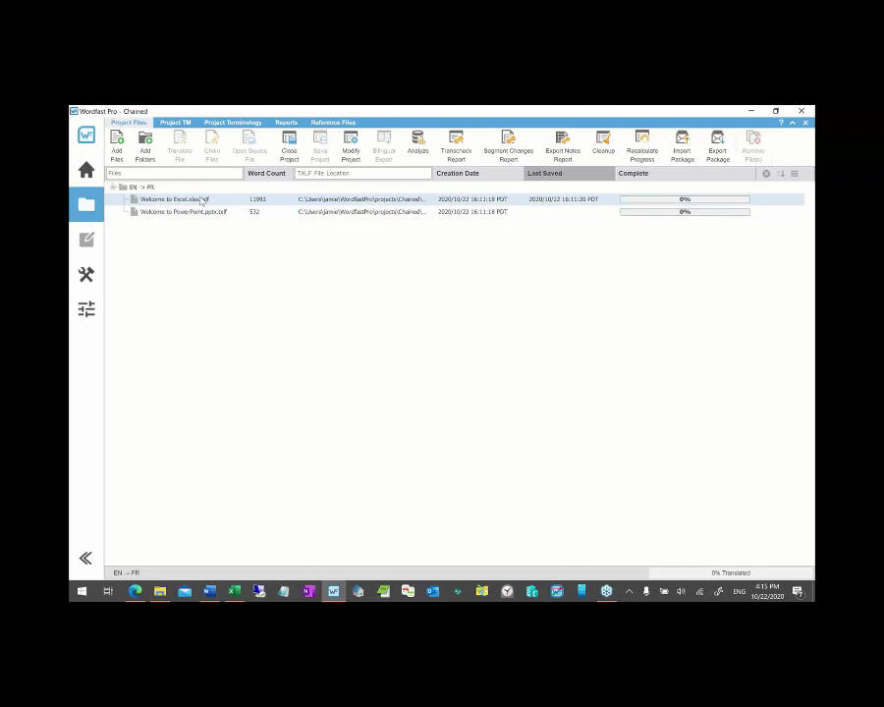
key("ctrl+a")
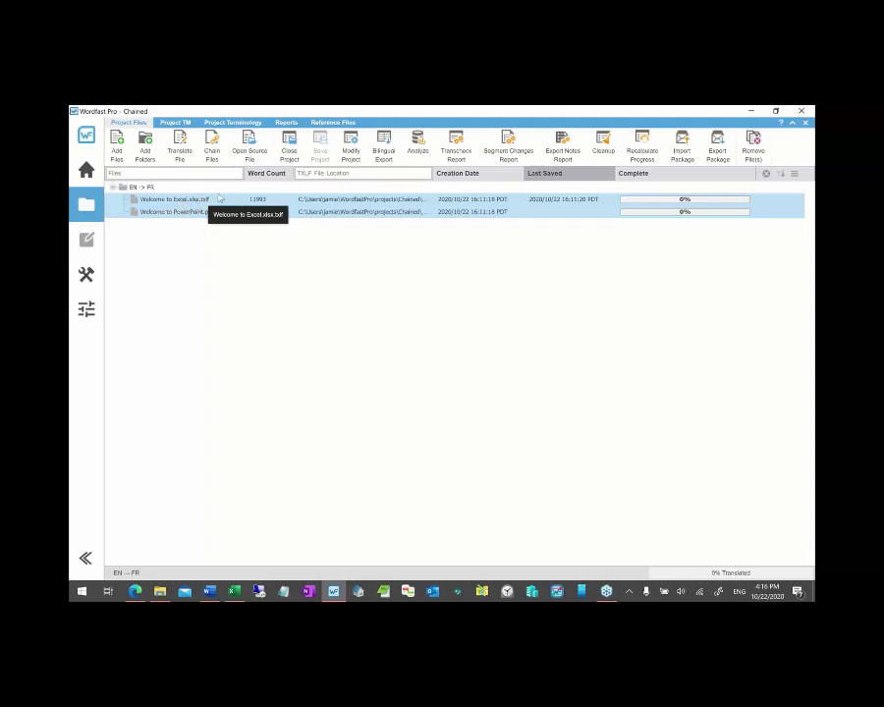
left_click(185, 152)
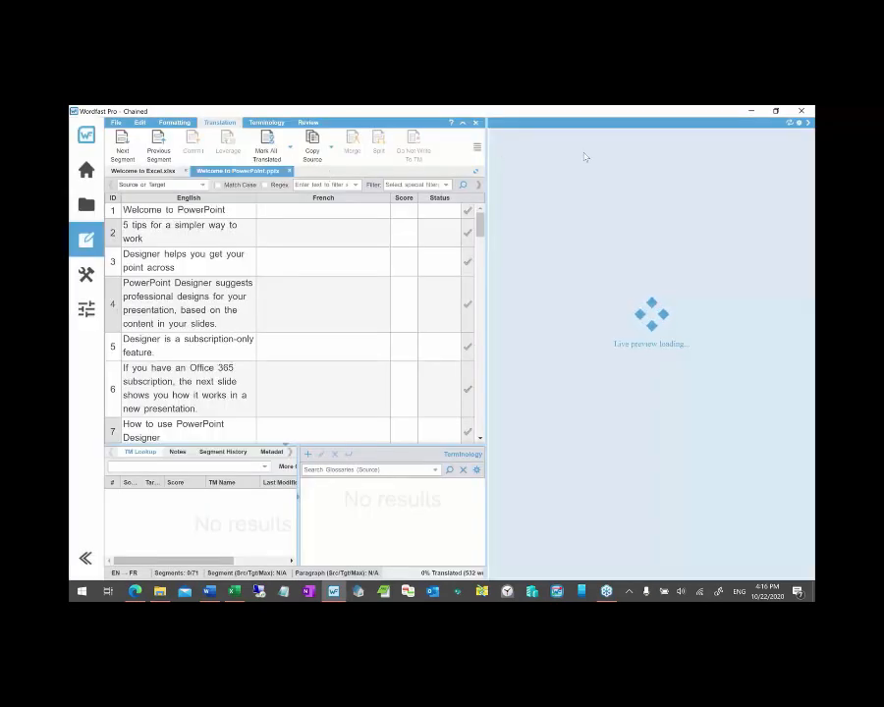
- Hide the live preview, compare the Excel and PowerPoint editor tabs, then close both tabs
left_click(808, 125)
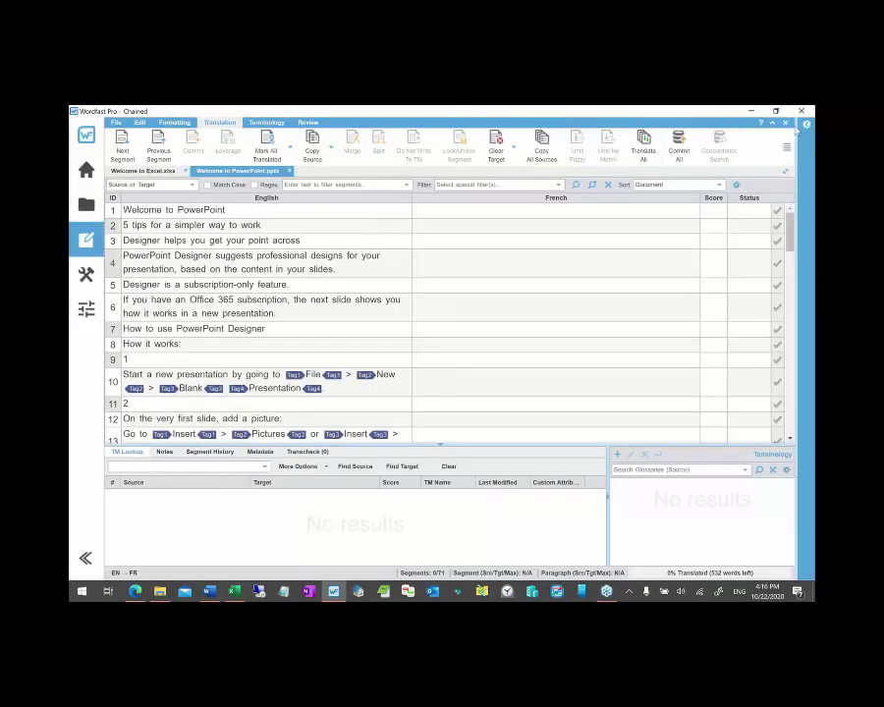
left_click(147, 171)
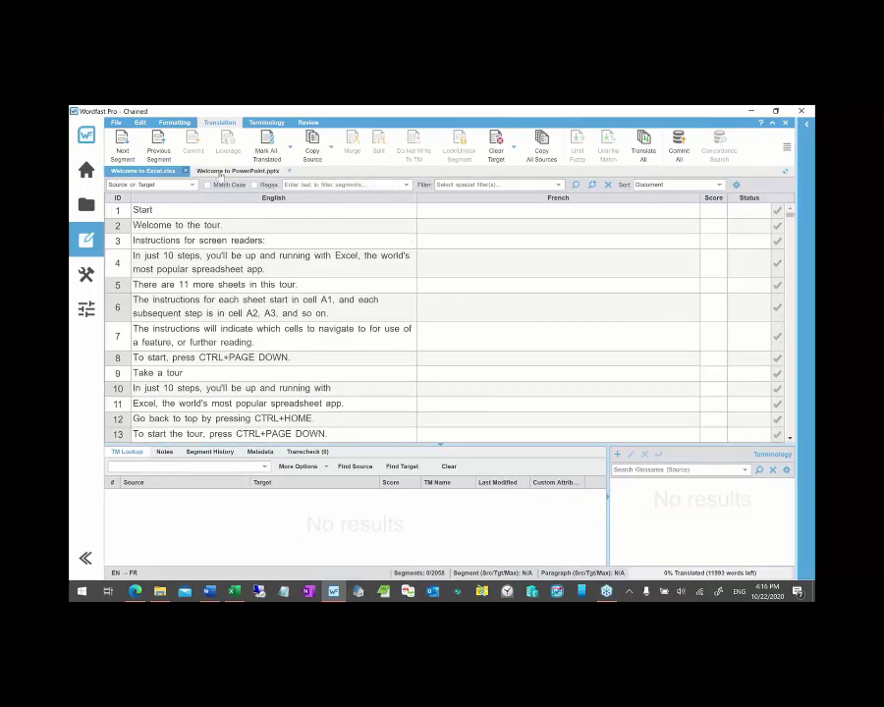
left_click(224, 172)
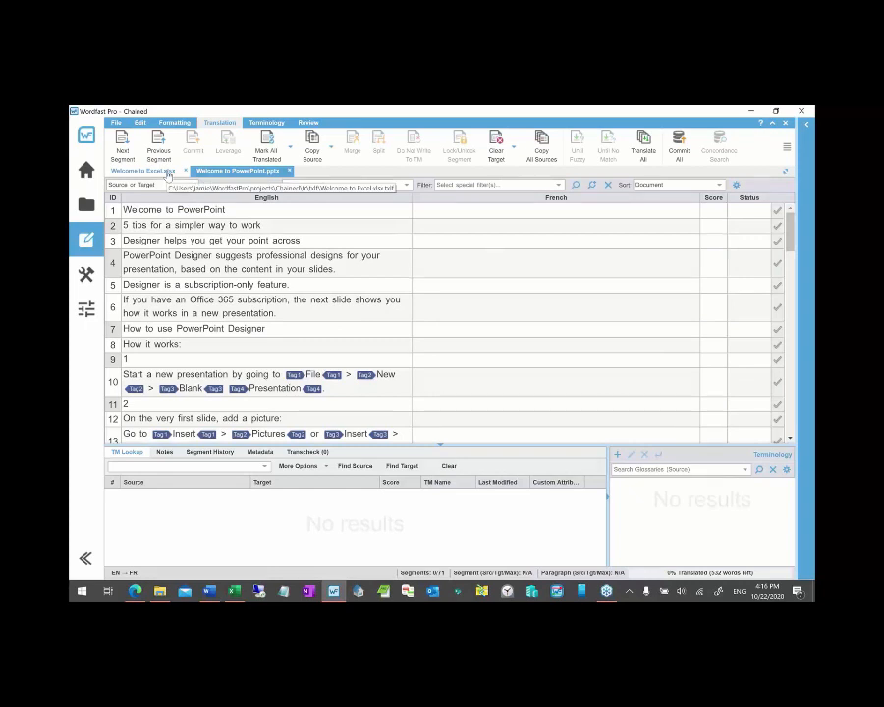
left_click(157, 171)
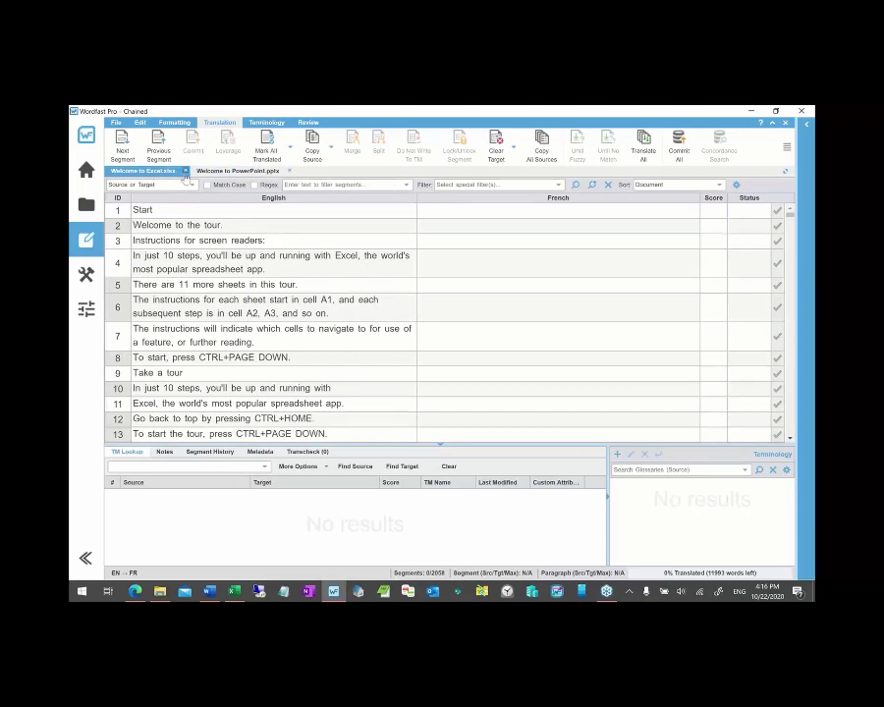
left_click(185, 171)
left_click(204, 171)
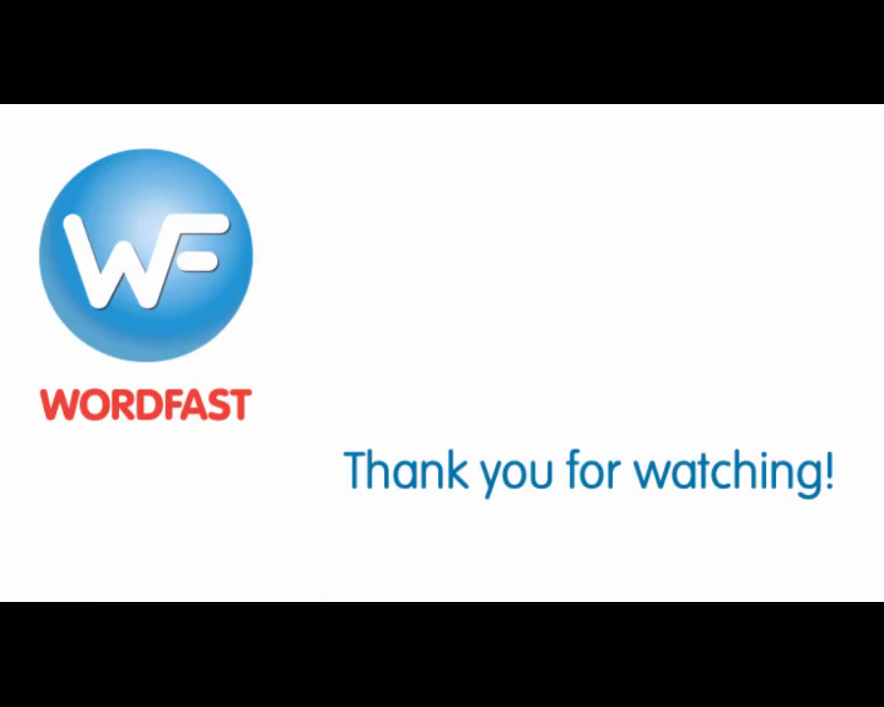